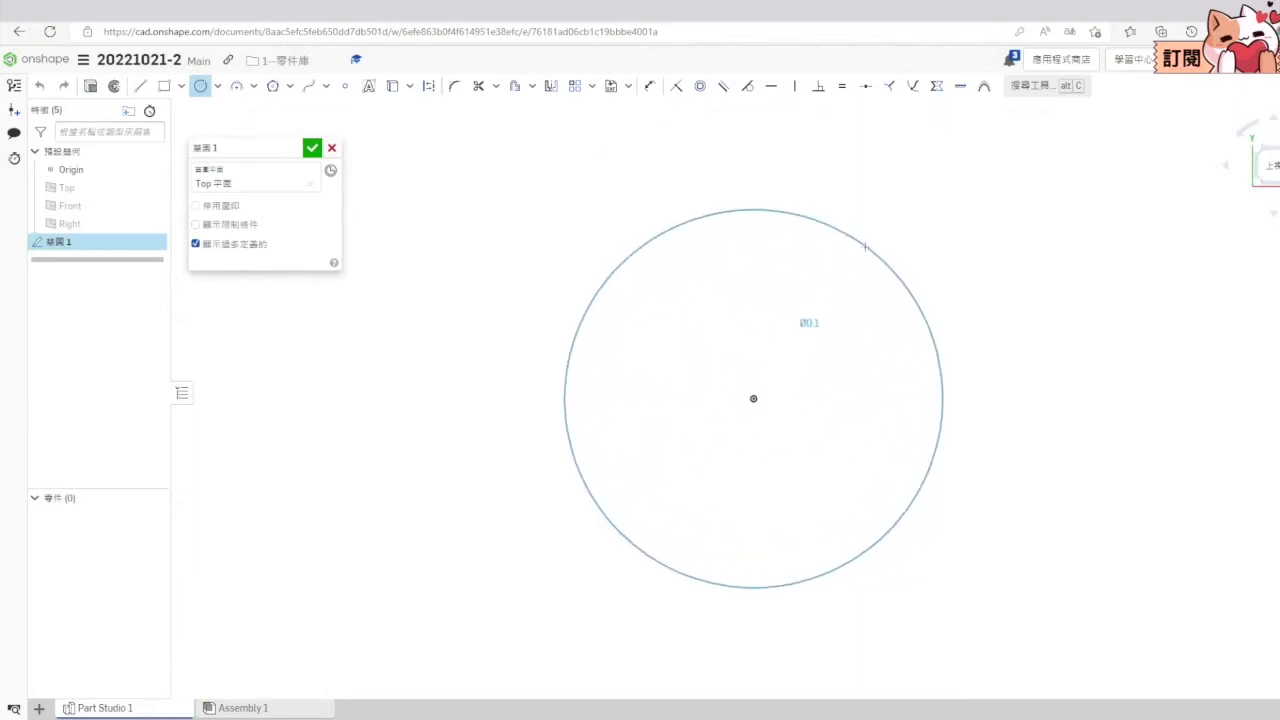
Step: Draw two concentric circles centred on the origin, the outer one about 0.07 mm in diameter and the other inside it
click(860, 320)
key(Escape)
key(c)
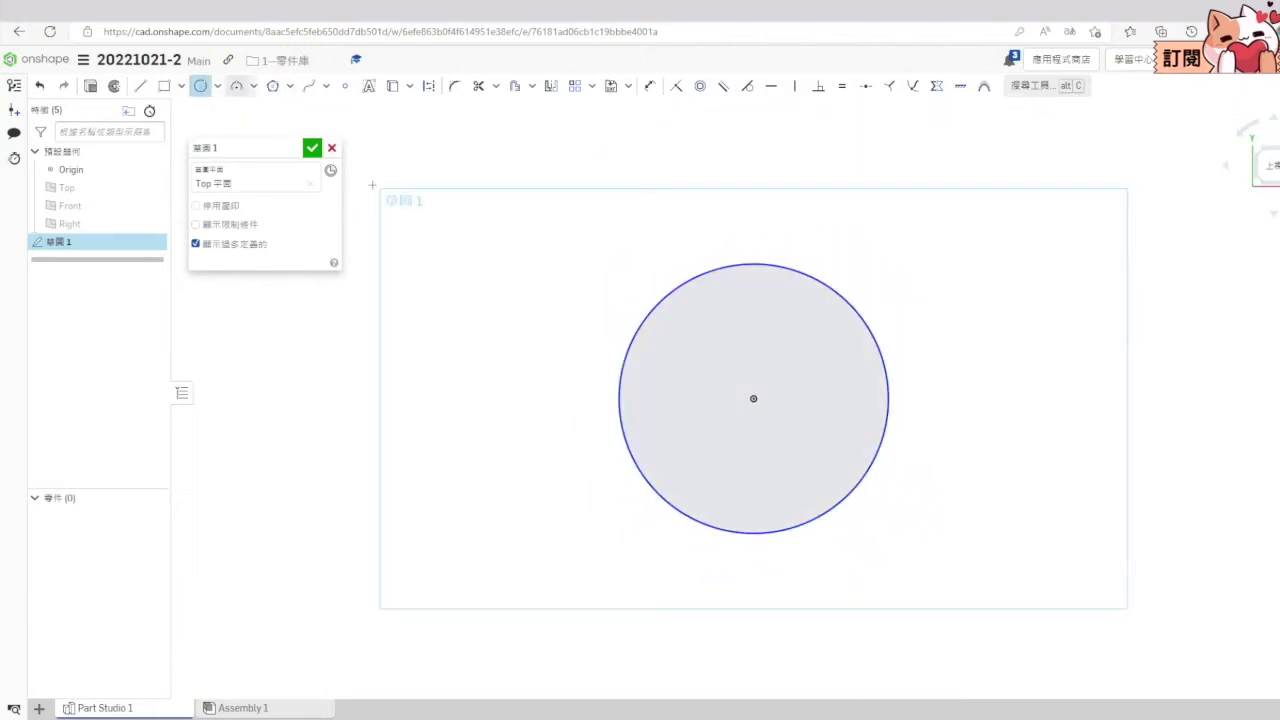
click(753, 398)
click(719, 308)
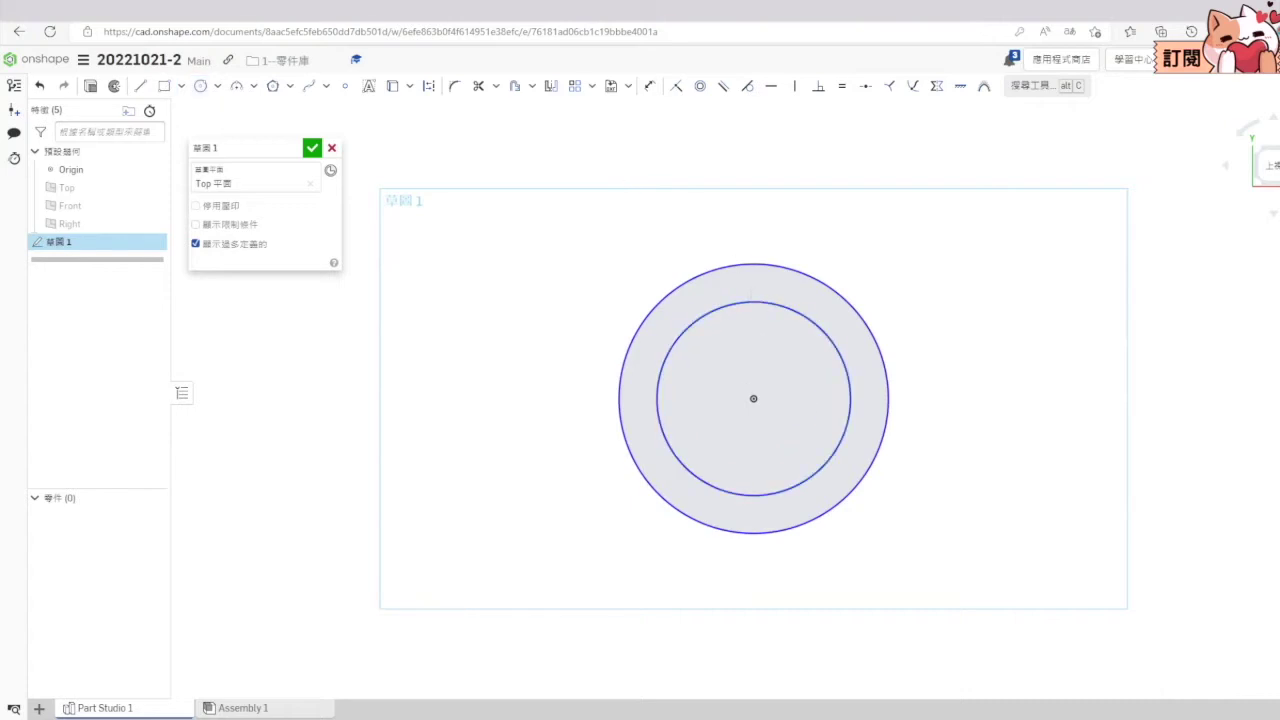
Step: Dimension the outer circle's diameter as 2.5 mm, taking the value from the reference drawing
key(ctrl+Tab)
click(662, 288)
click(590, 265)
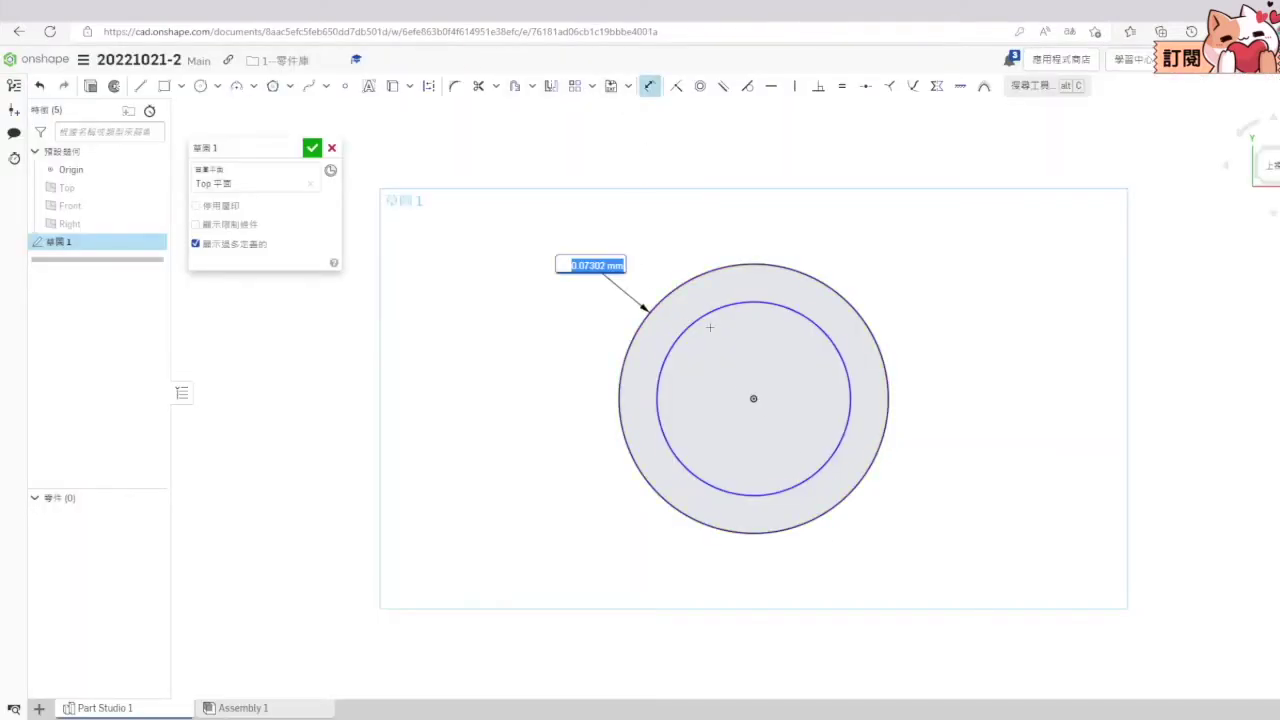
key(Return)
key(f)
scroll(736, 436, down, 3)
scroll(736, 436, up, 2)
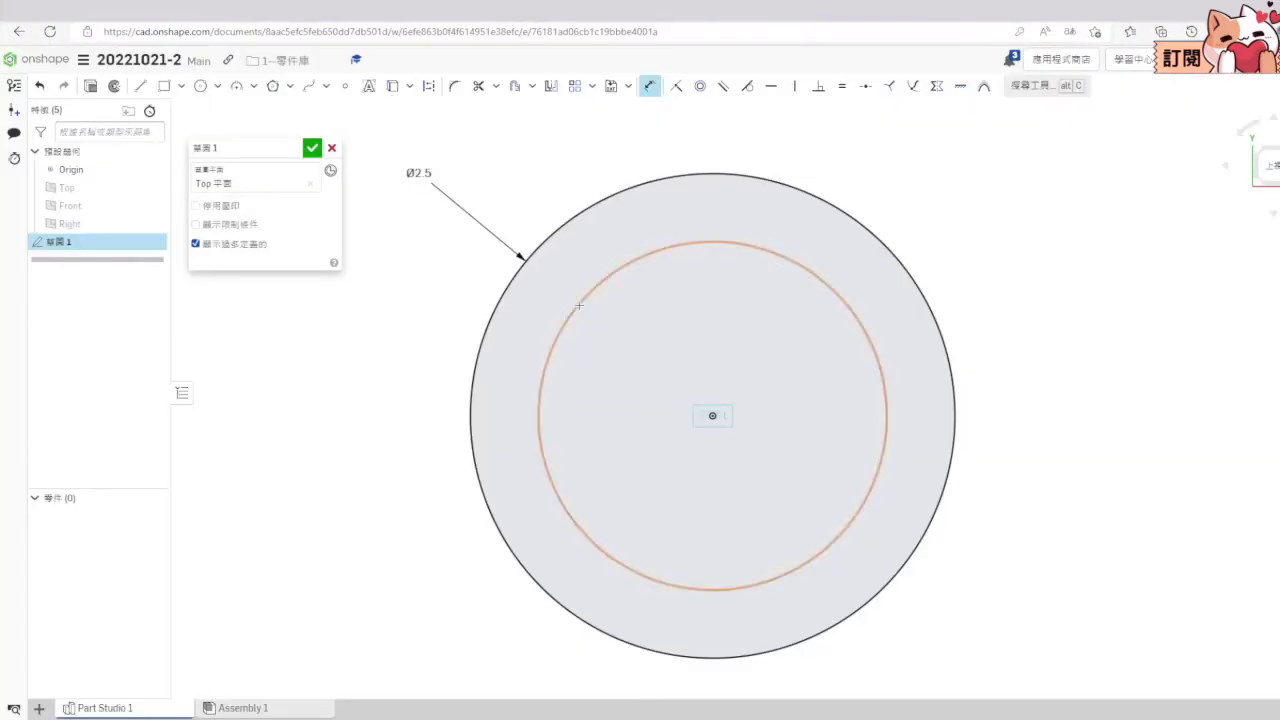
Step: Dimension the inner circle's diameter as 1.3 mm and finish the sketch
click(556, 333)
click(396, 261)
text(1.3)
key(Return)
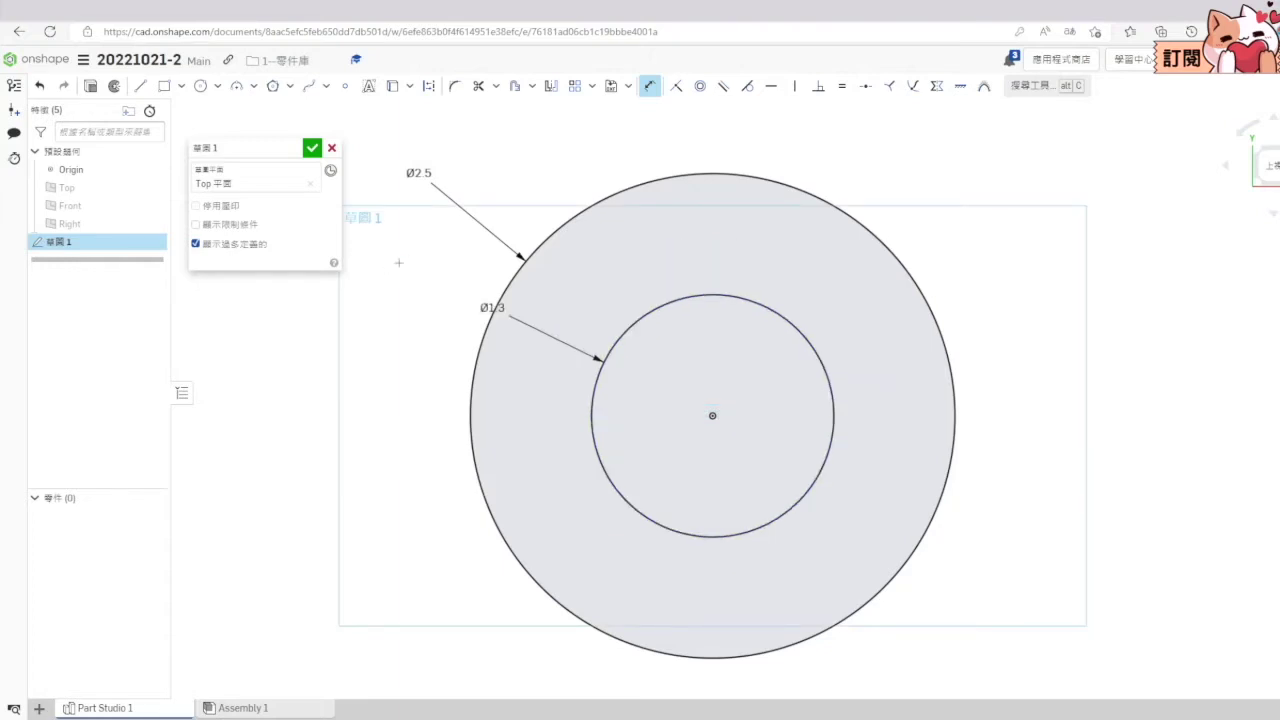
click(312, 147)
Step: Create a new sketch on the Top plane and project the existing outer circle into it
click(1270, 224)
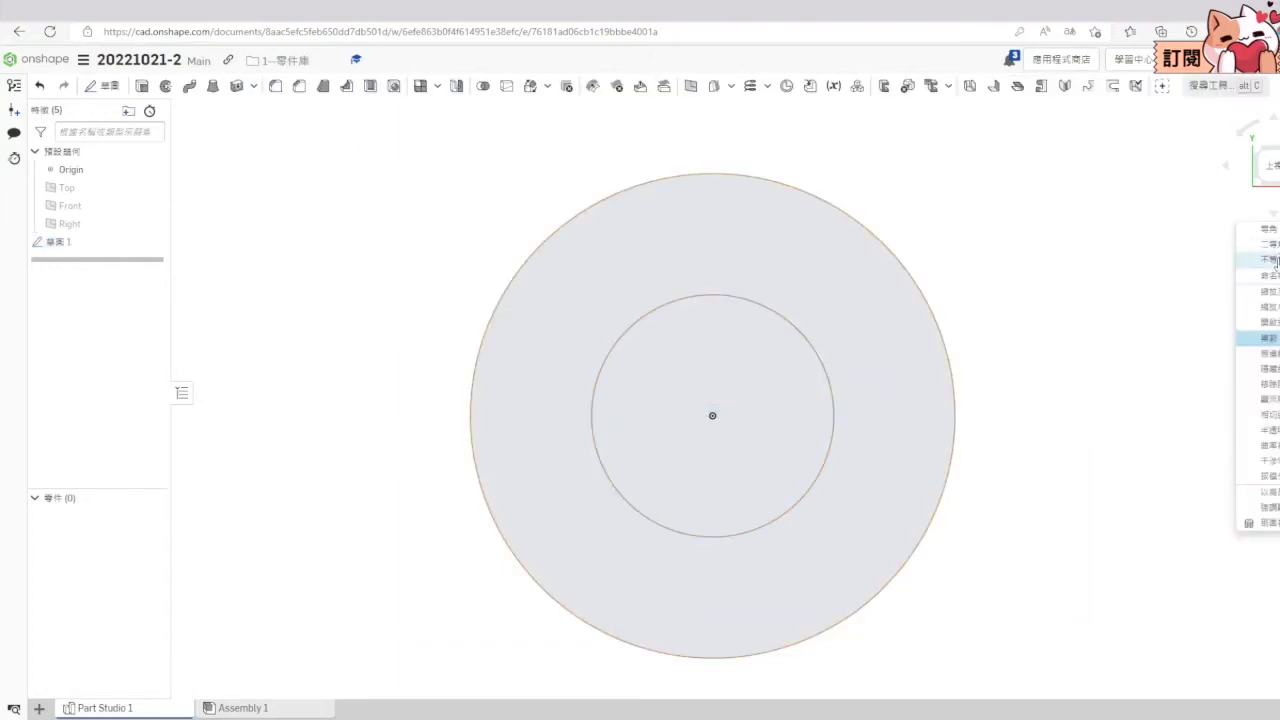
click(1255, 300)
right_click(84, 193)
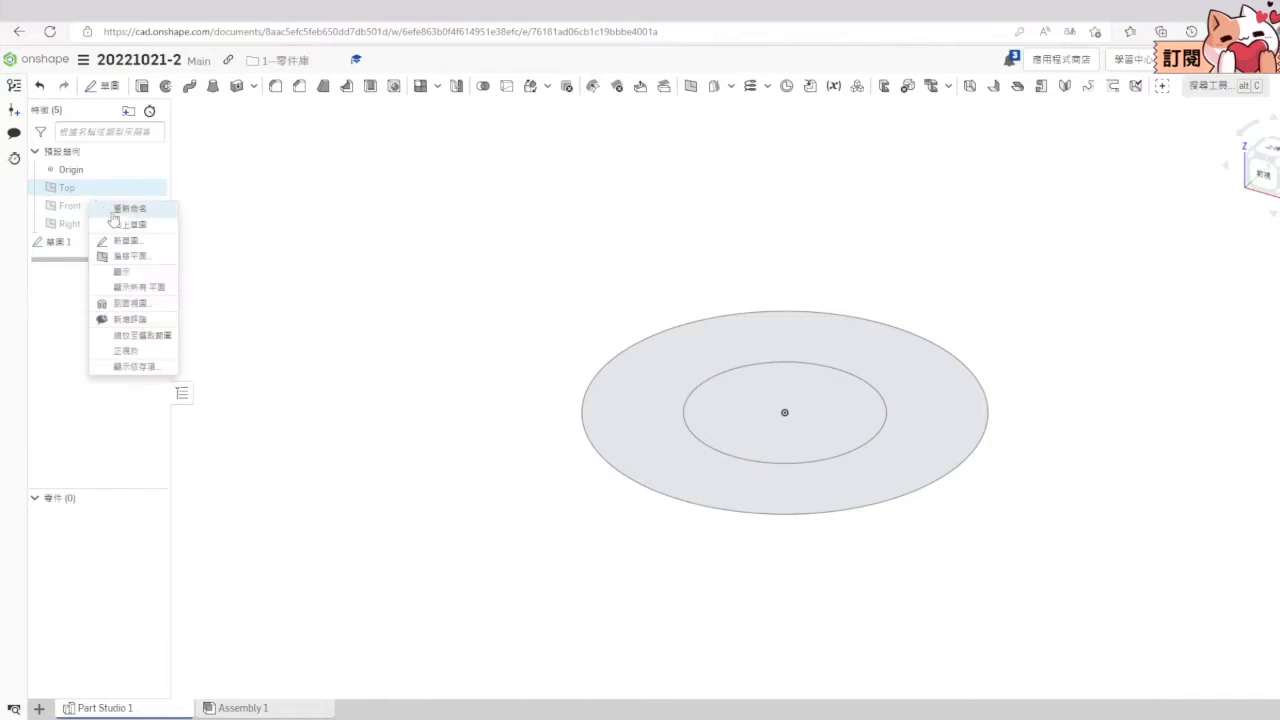
click(293, 240)
click(582, 405)
Step: Start a new solid extrusion of the projected circle with a blind depth, symmetric about the sketch plane
click(91, 86)
click(294, 245)
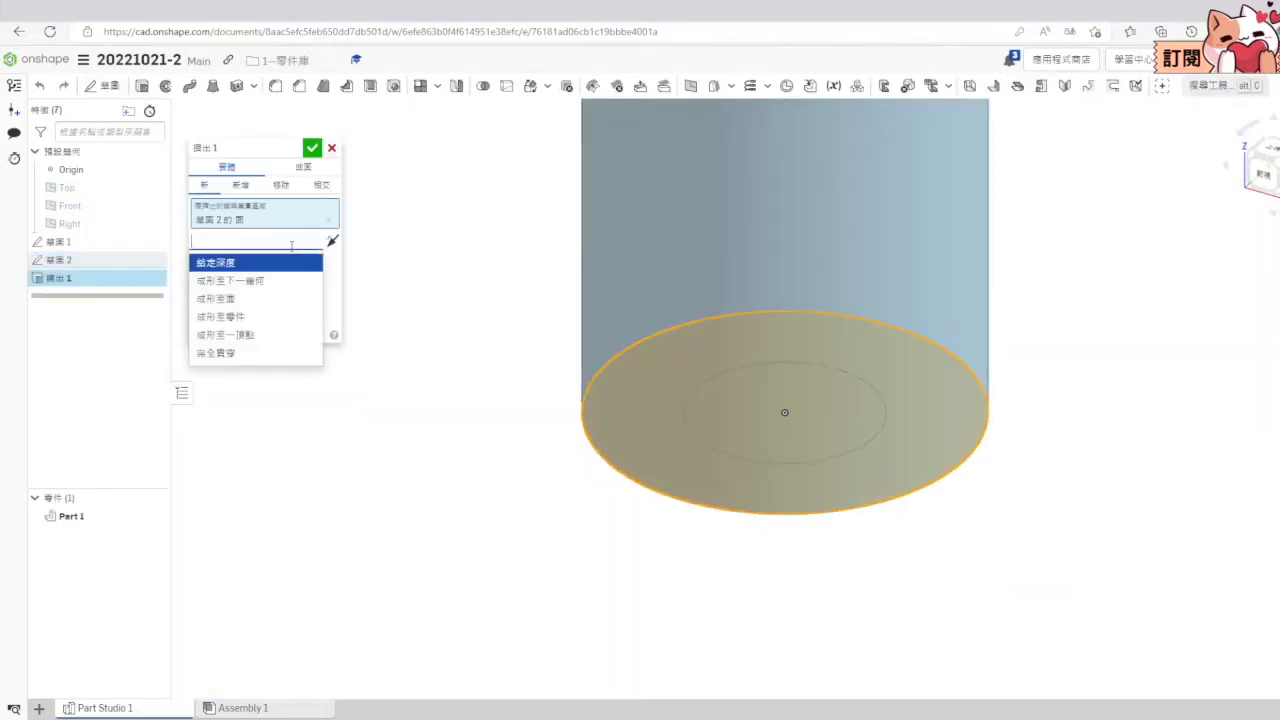
click(215, 262)
click(196, 278)
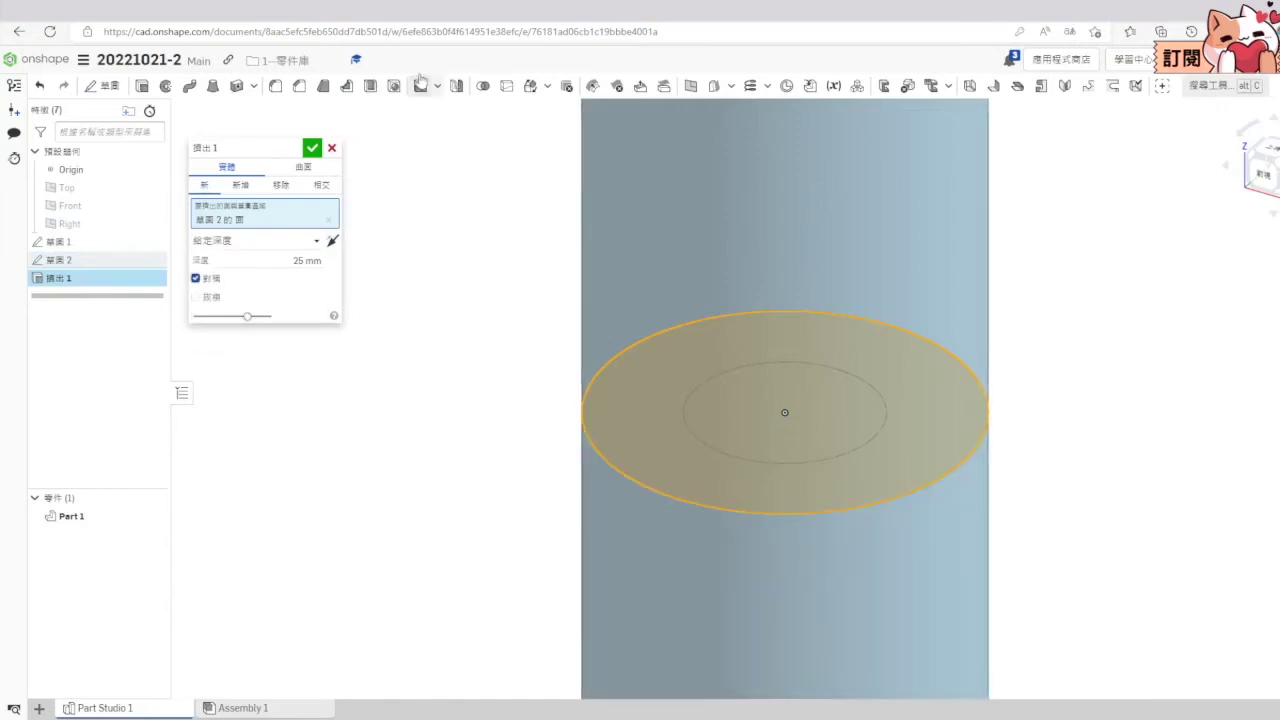
Step: Check the cylinder thickness in the notes, set the symmetric extrusion's depth to 5 mm and accept it
key(alt+Tab)
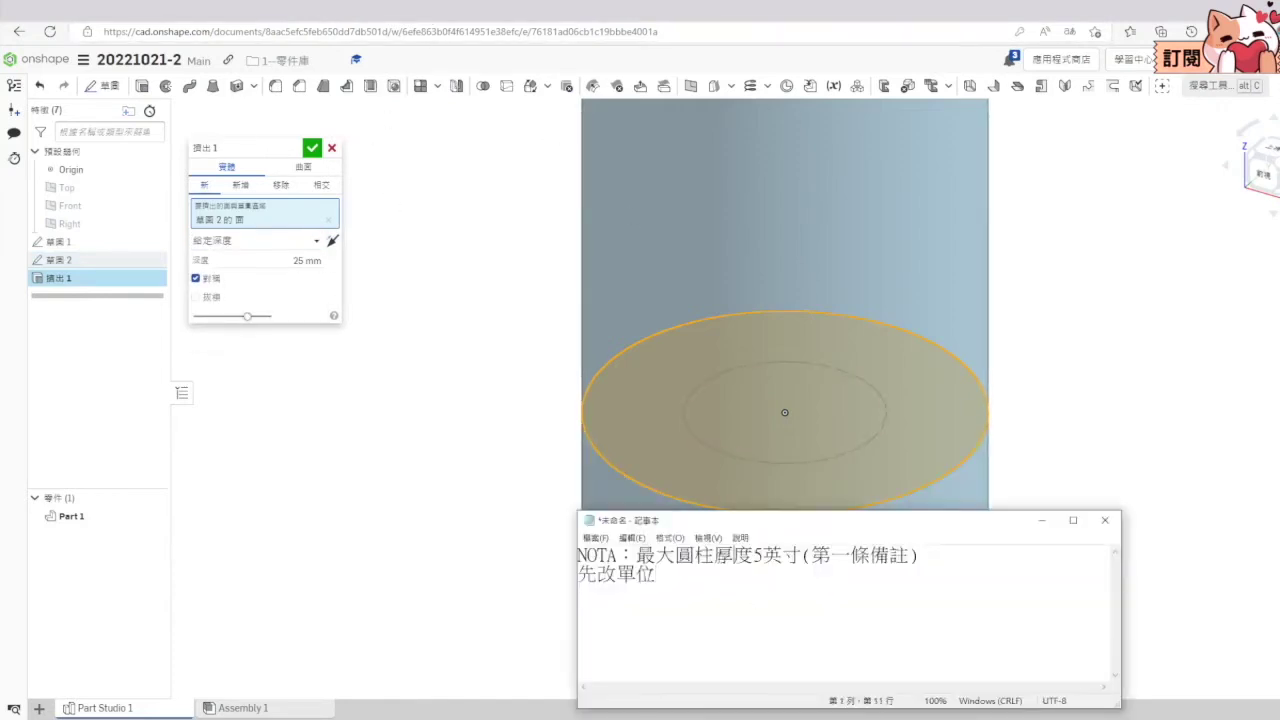
drag(714, 555, 803, 555)
click(247, 250)
click(230, 260)
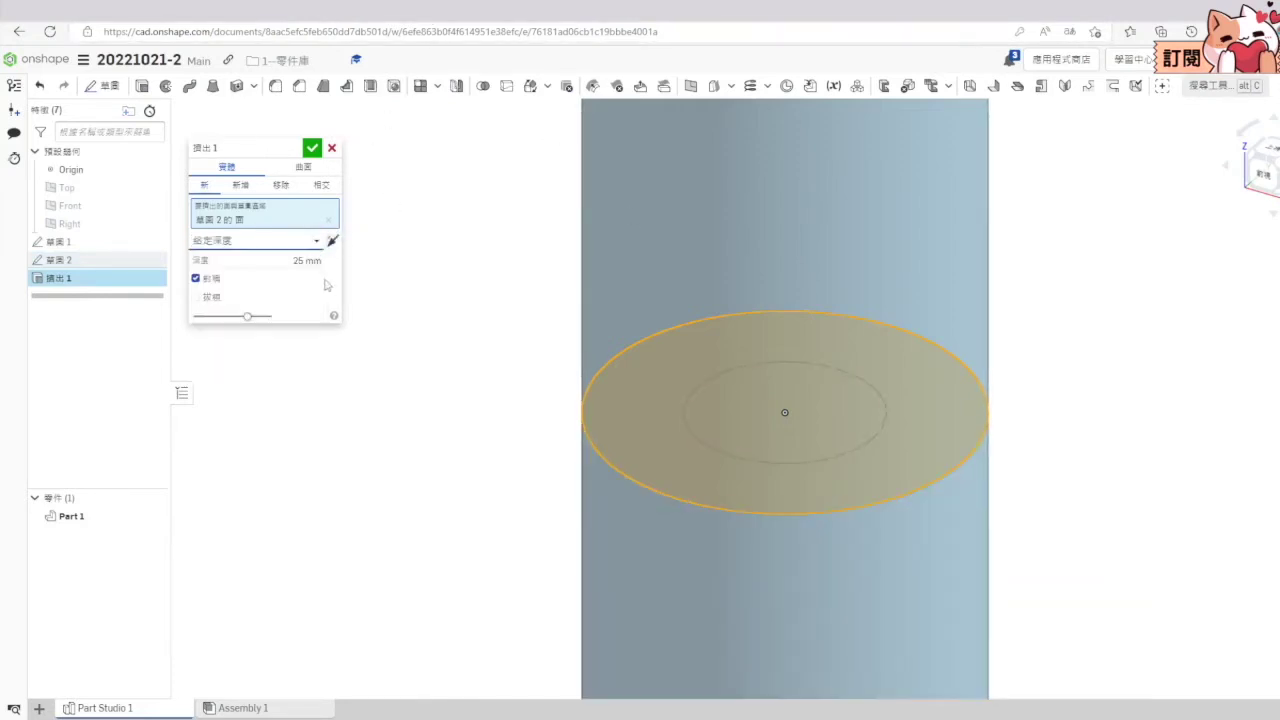
click(305, 260)
text(5)
key(Return)
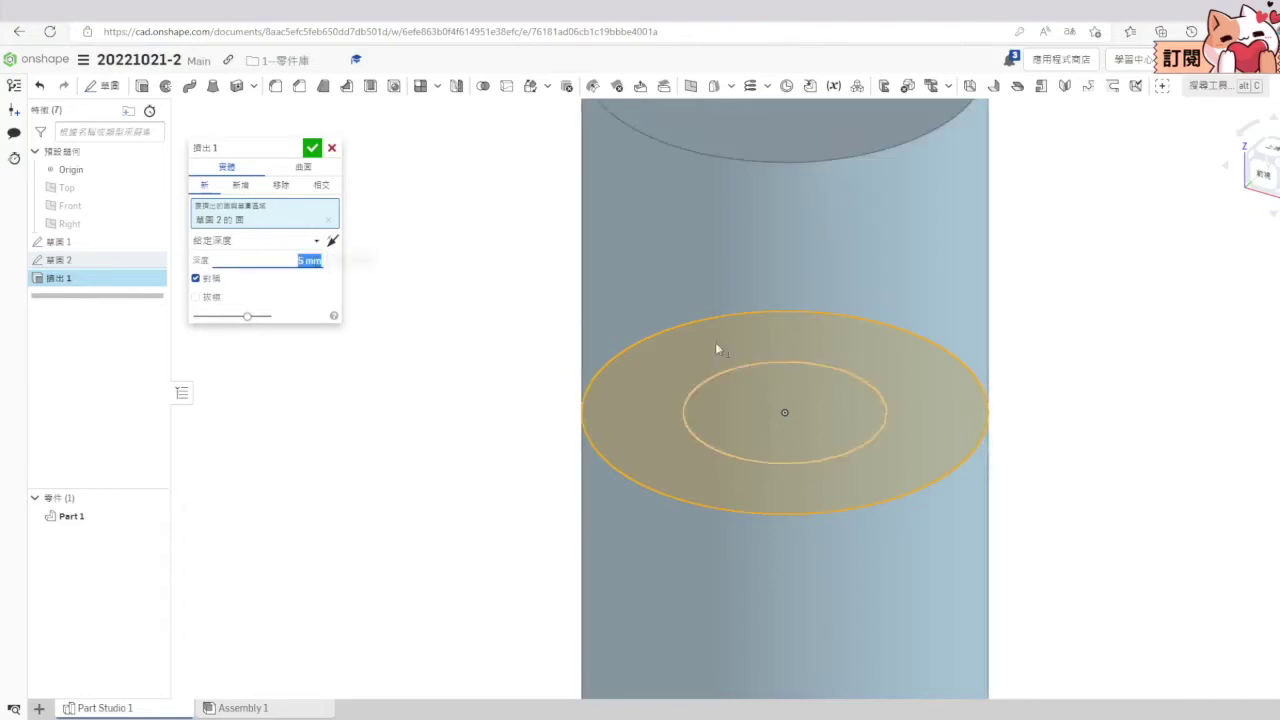
scroll(675, 340, down, 3)
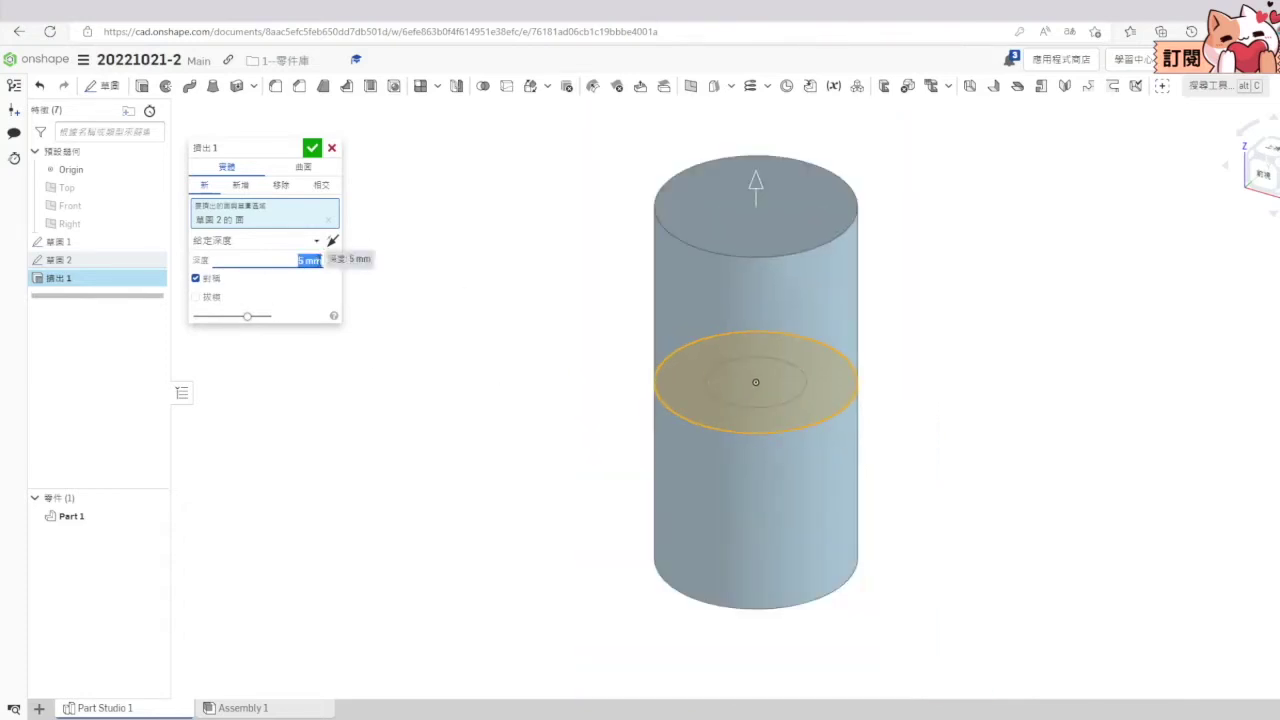
click(313, 149)
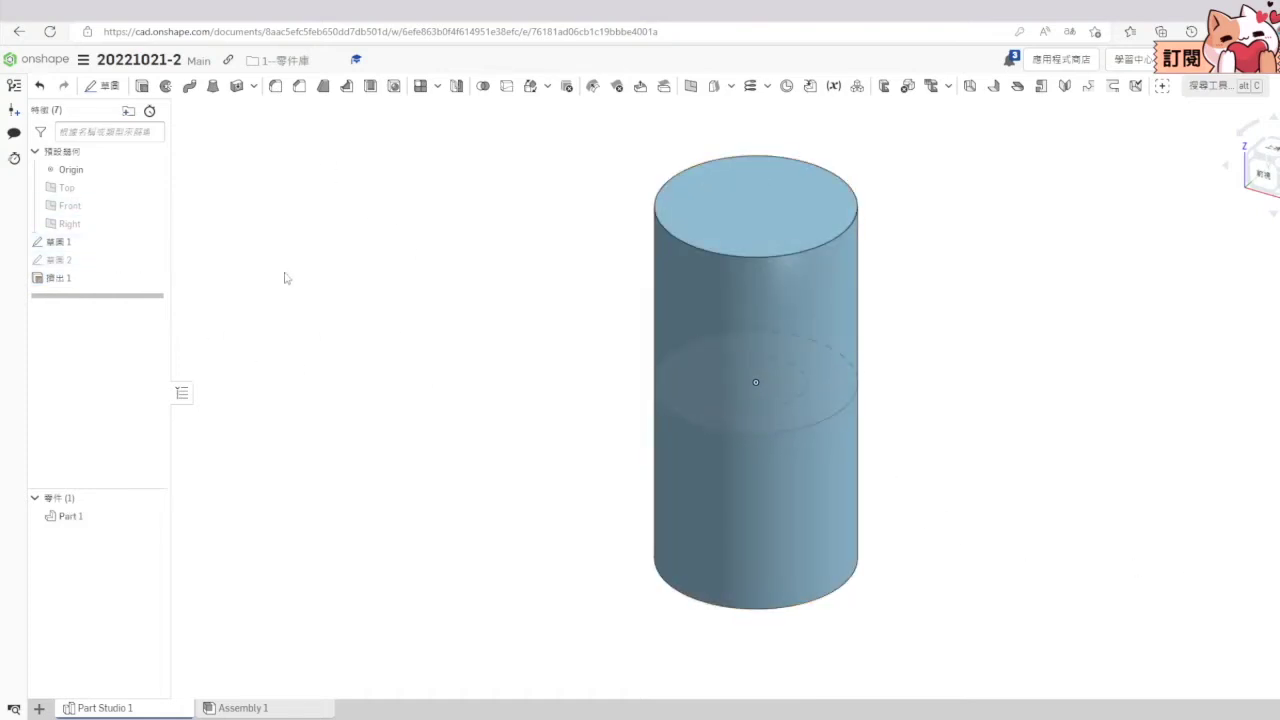
right_click(64, 278)
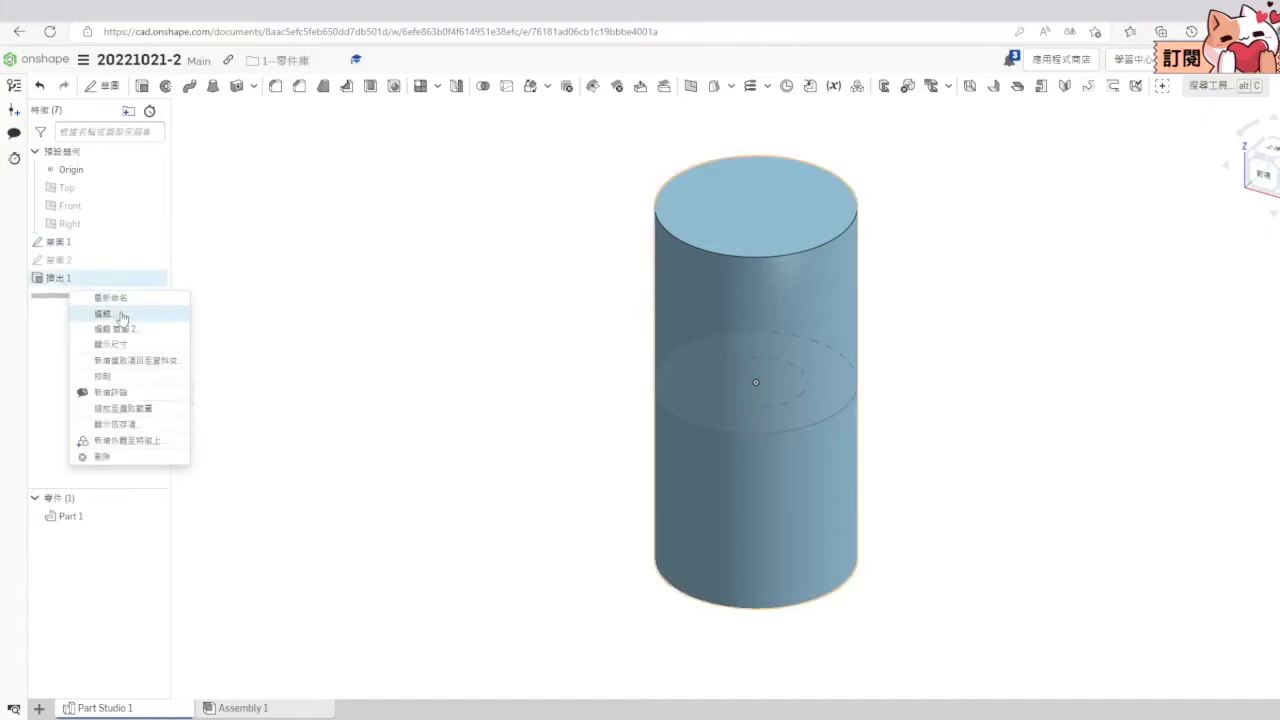
click(125, 311)
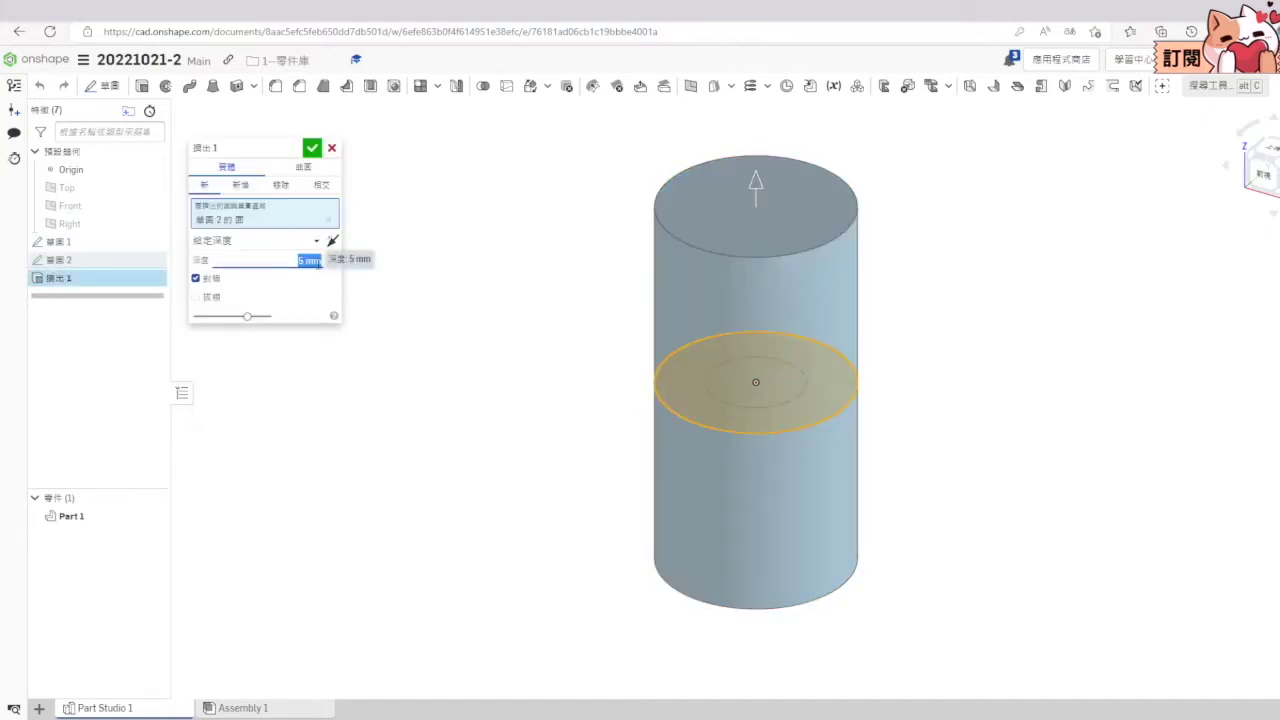
click(332, 148)
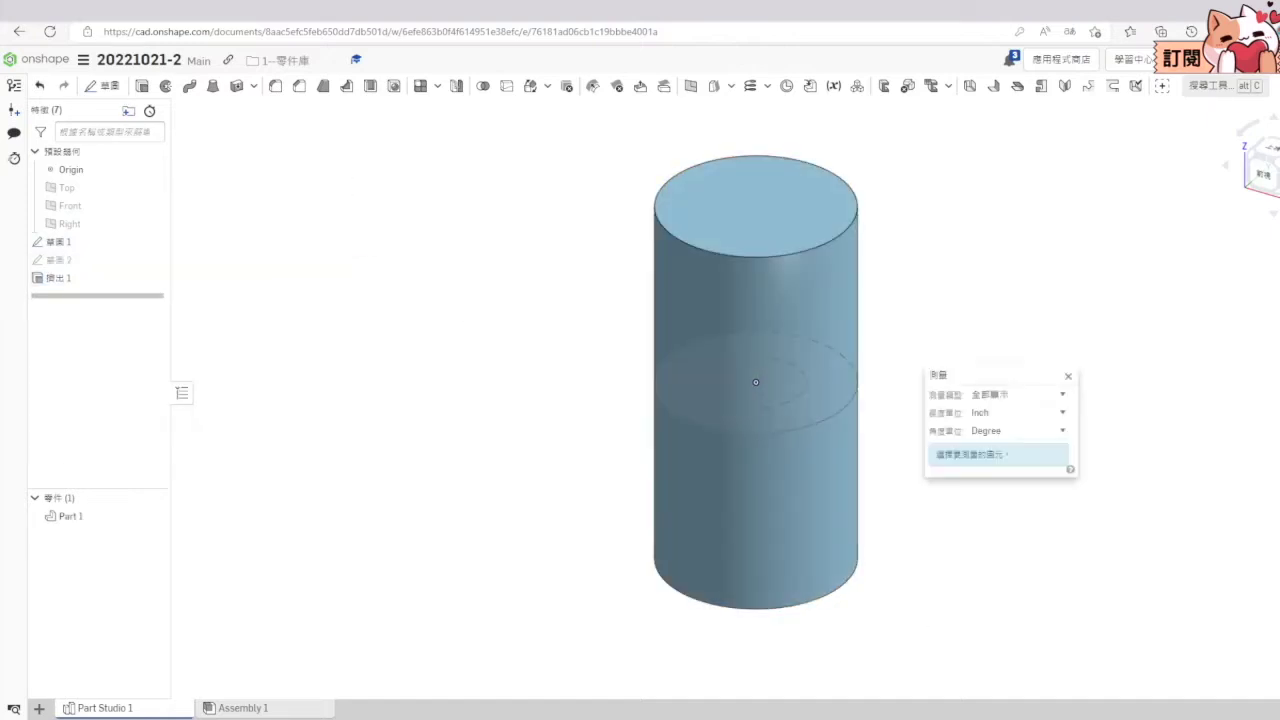
Step: Measure the distance between the cylinder's two end faces in inches
click(818, 255)
right_drag(814, 614, 812, 549)
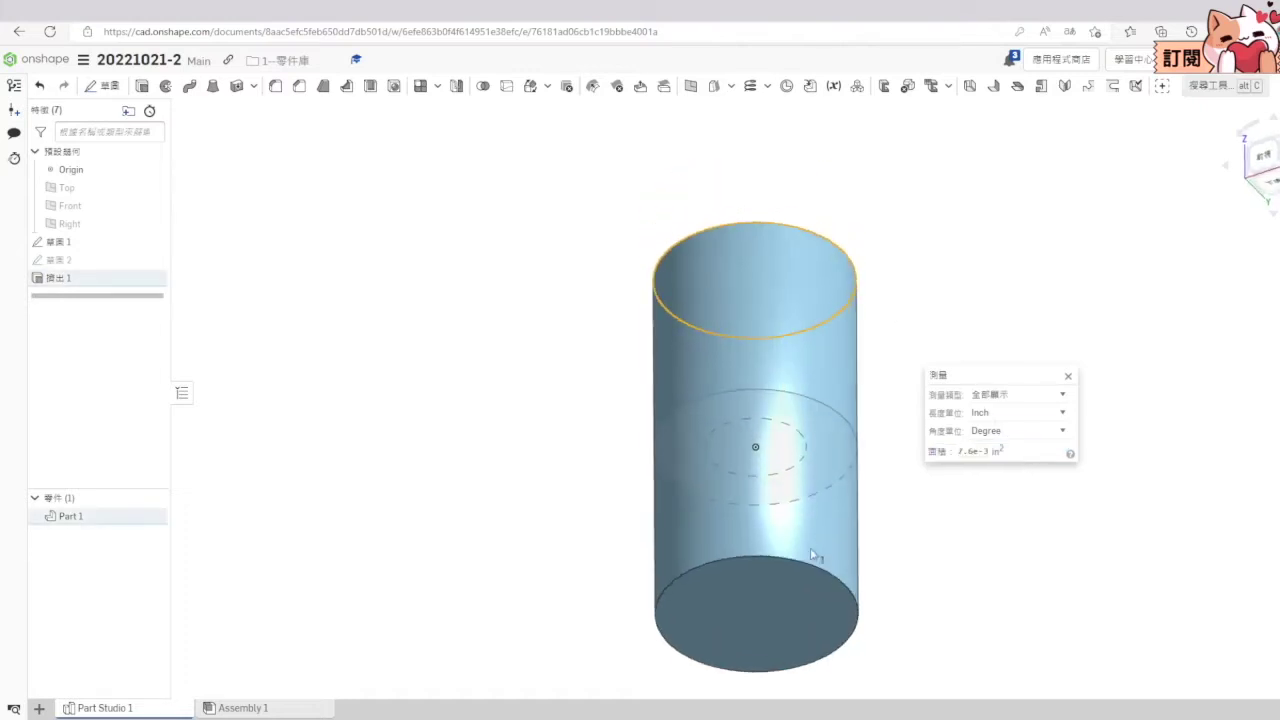
click(797, 606)
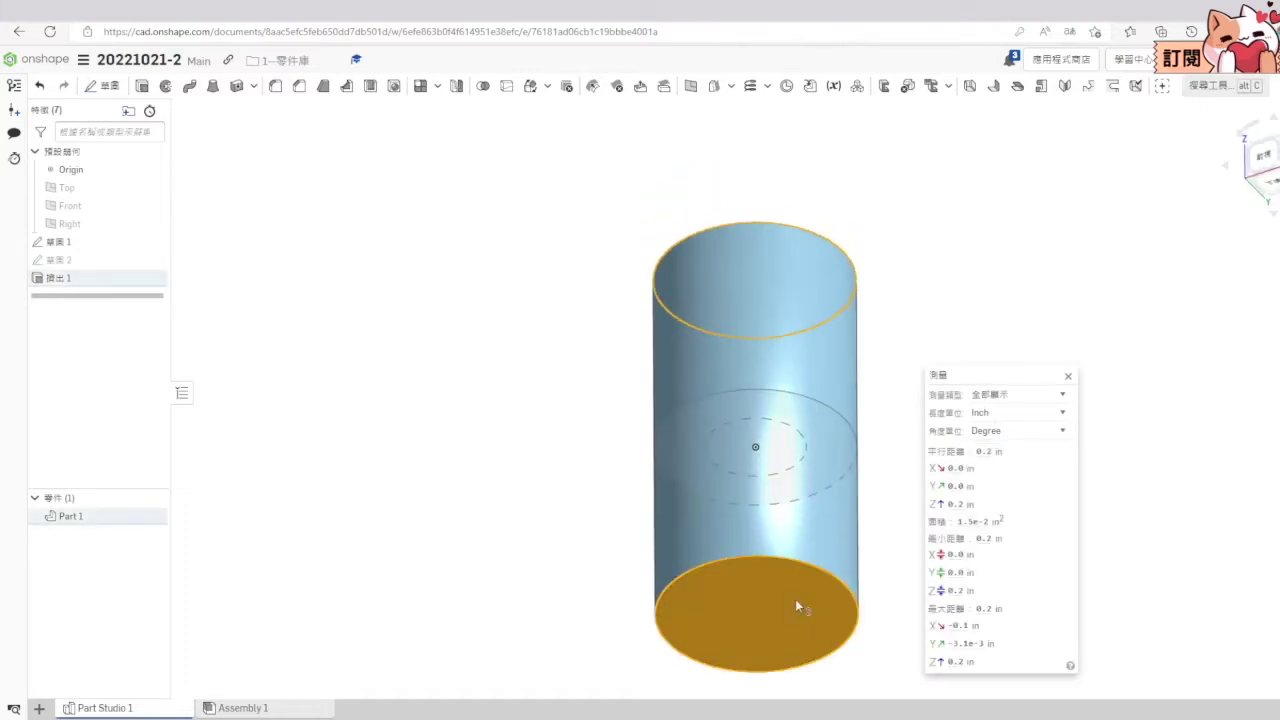
click(1068, 376)
Step: Edit the cylinder's extrusion and set its depth to 5 inches
click(60, 278)
right_click(84, 283)
click(104, 310)
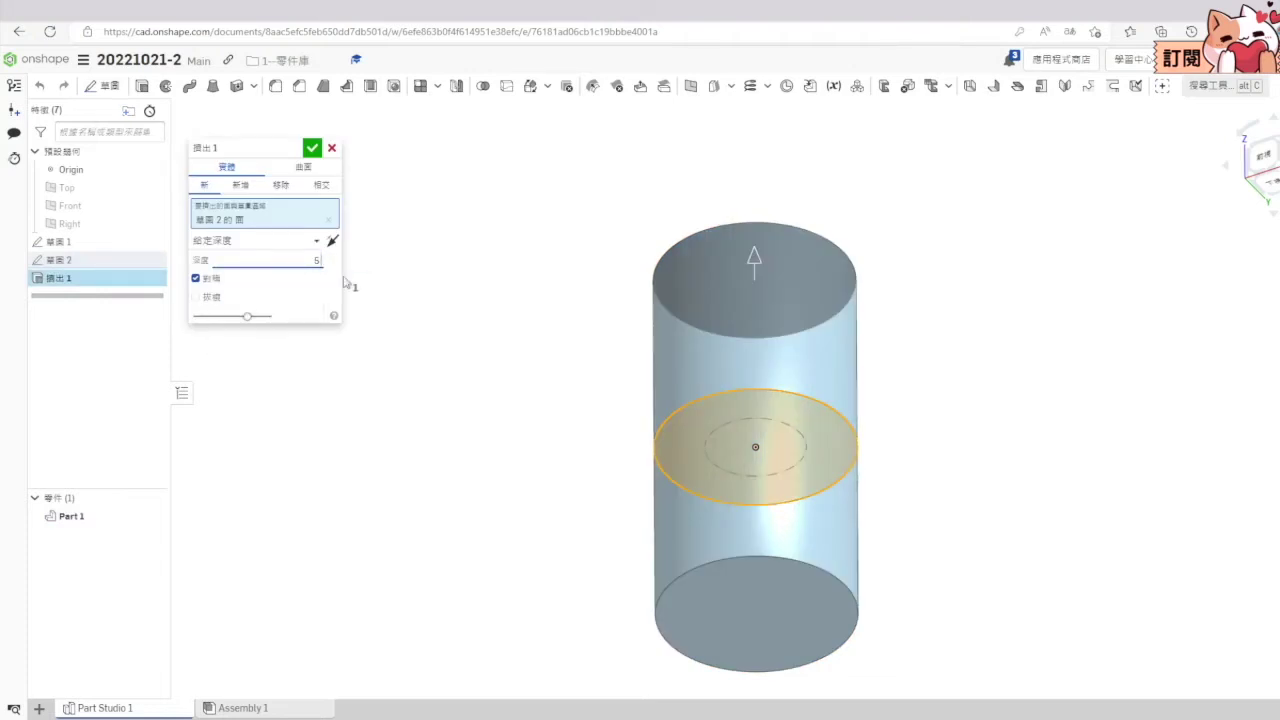
text(i)
click(285, 285)
click(312, 148)
scroll(551, 411, down, 6)
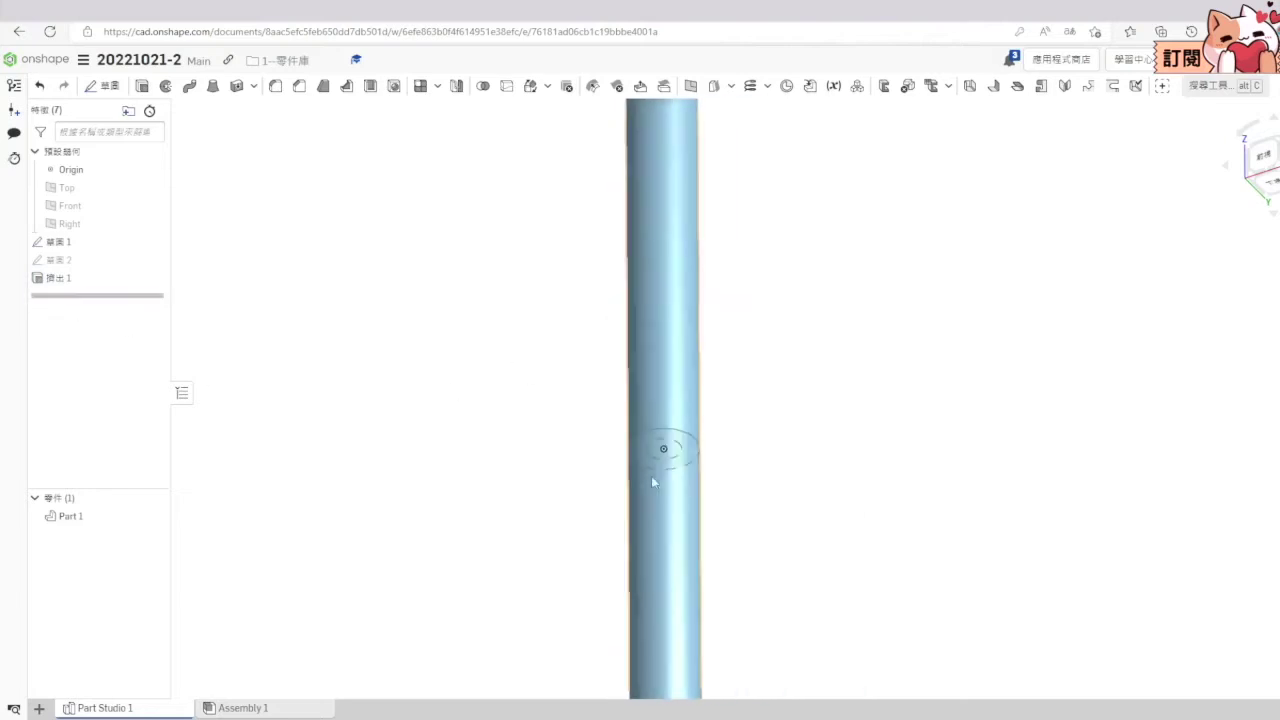
scroll(654, 481, down, 4)
scroll(654, 481, up, 4)
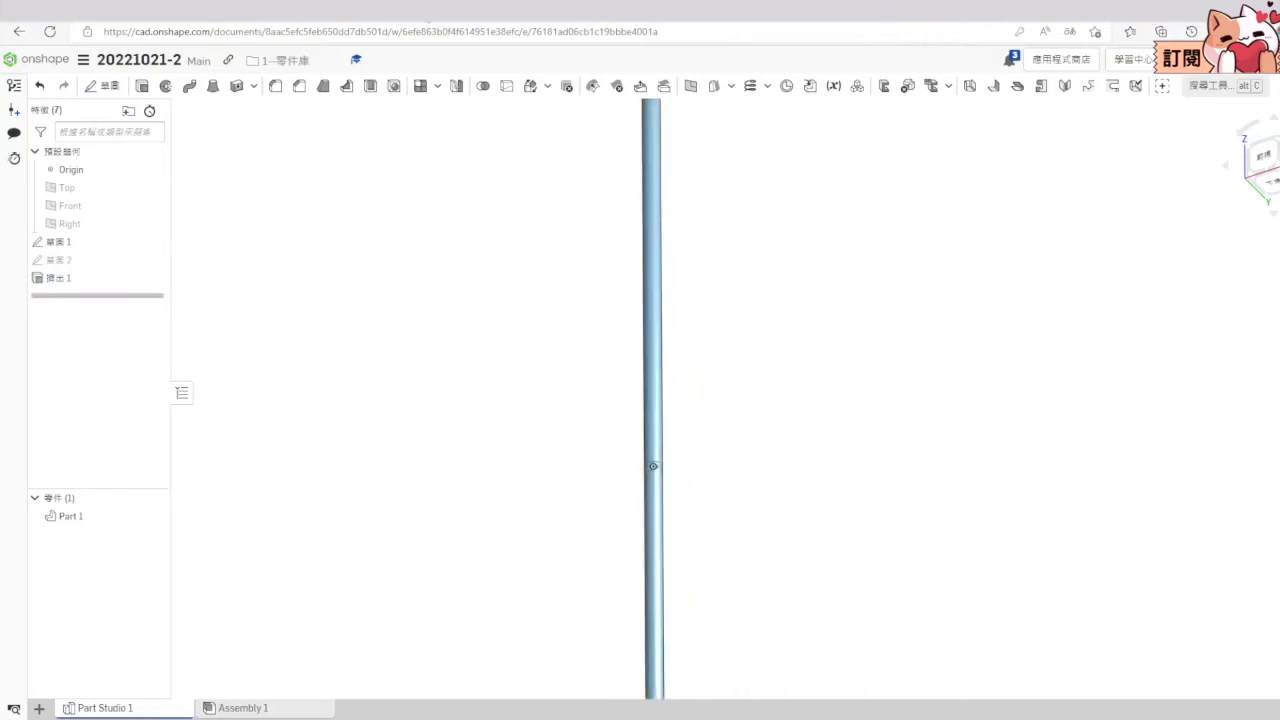
Step: Consult the reference drawing and replace 厚度 with 距離 in the largest-cylinder note in Notepad
click(430, 18)
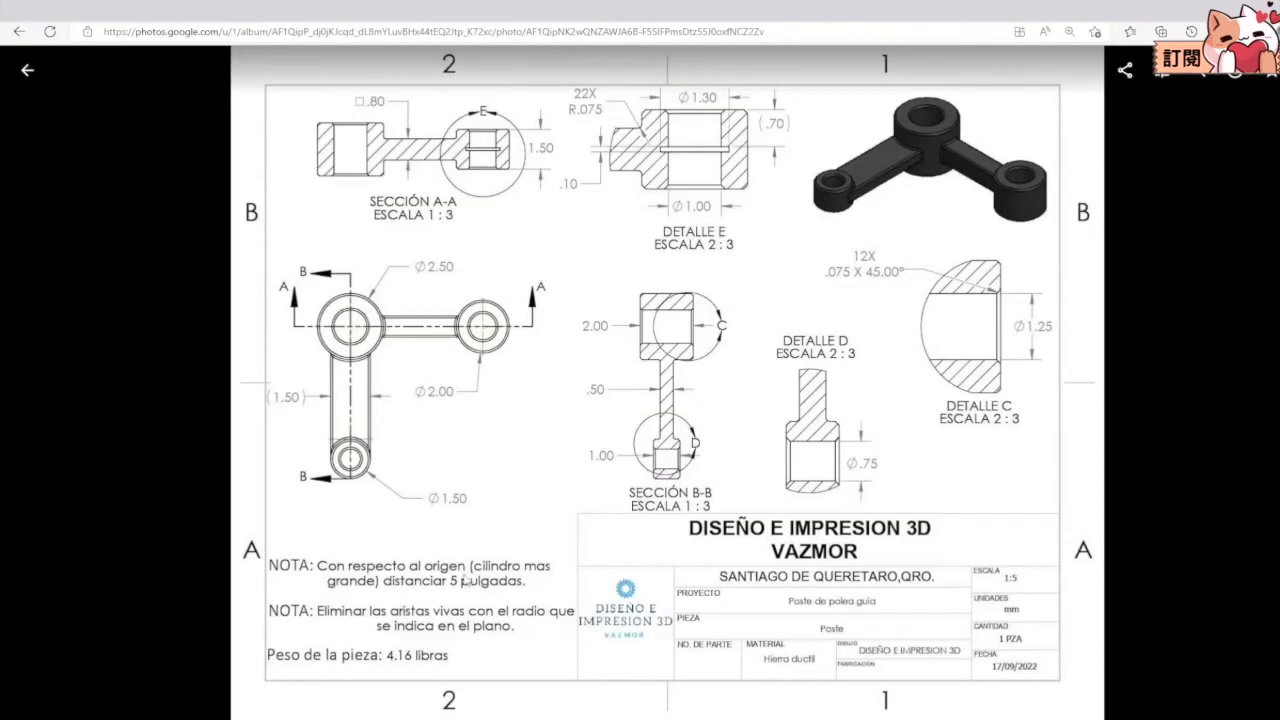
key(alt+Tab)
click(769, 581)
drag(714, 556, 753, 556)
text(距離)
Step: Clear the 先改單位 line from the notes and add the lines 厚度2英吋 and 直徑：2.5
click(657, 575)
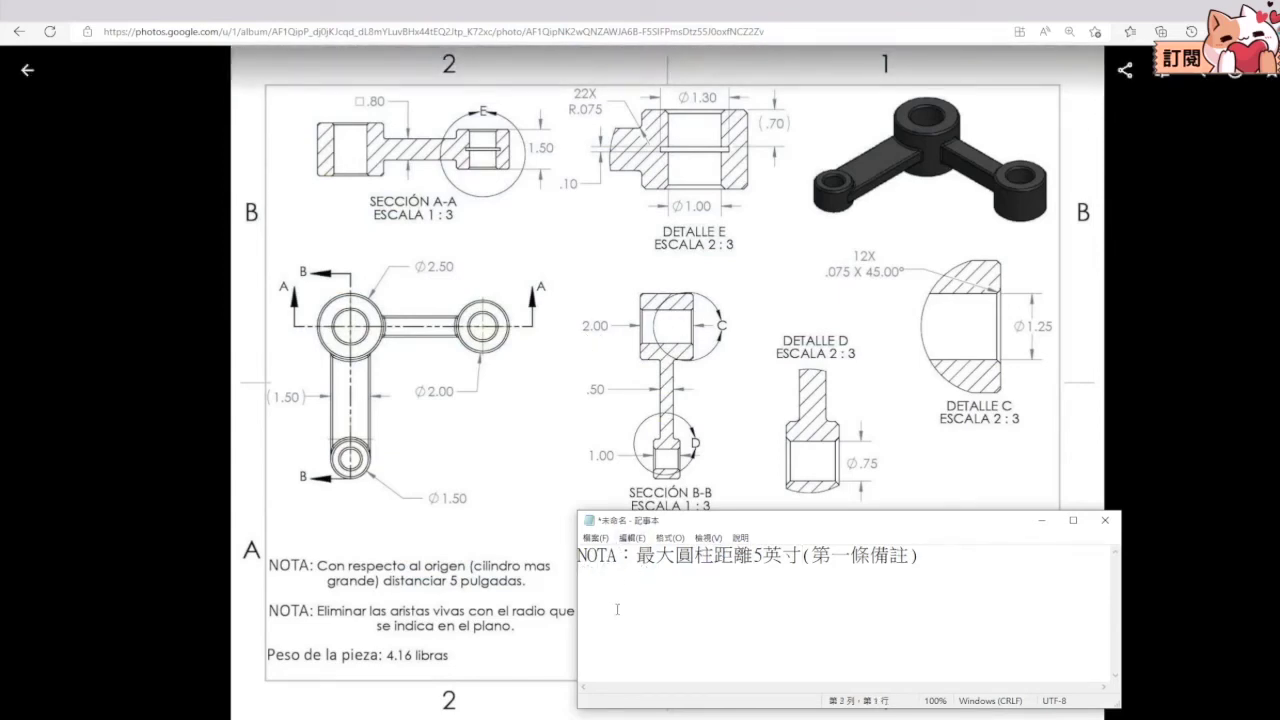
text(2英吋)
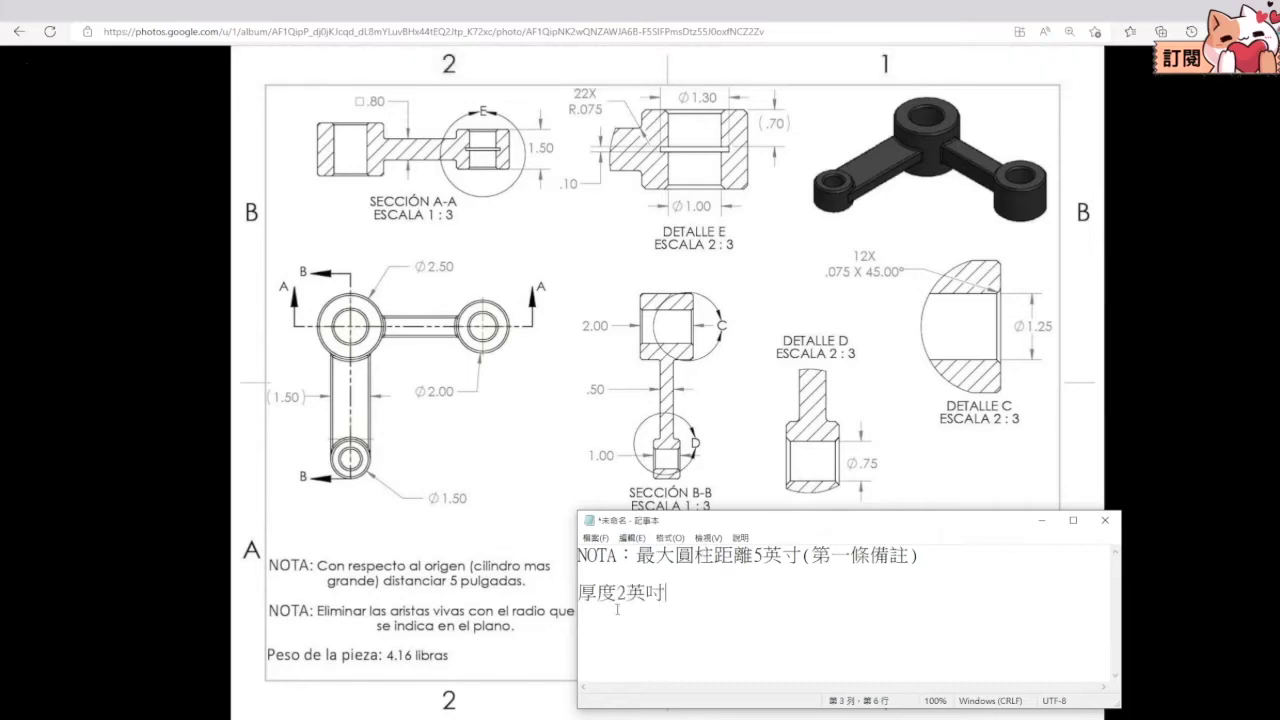
key(Return)
text(直徑：2.5)
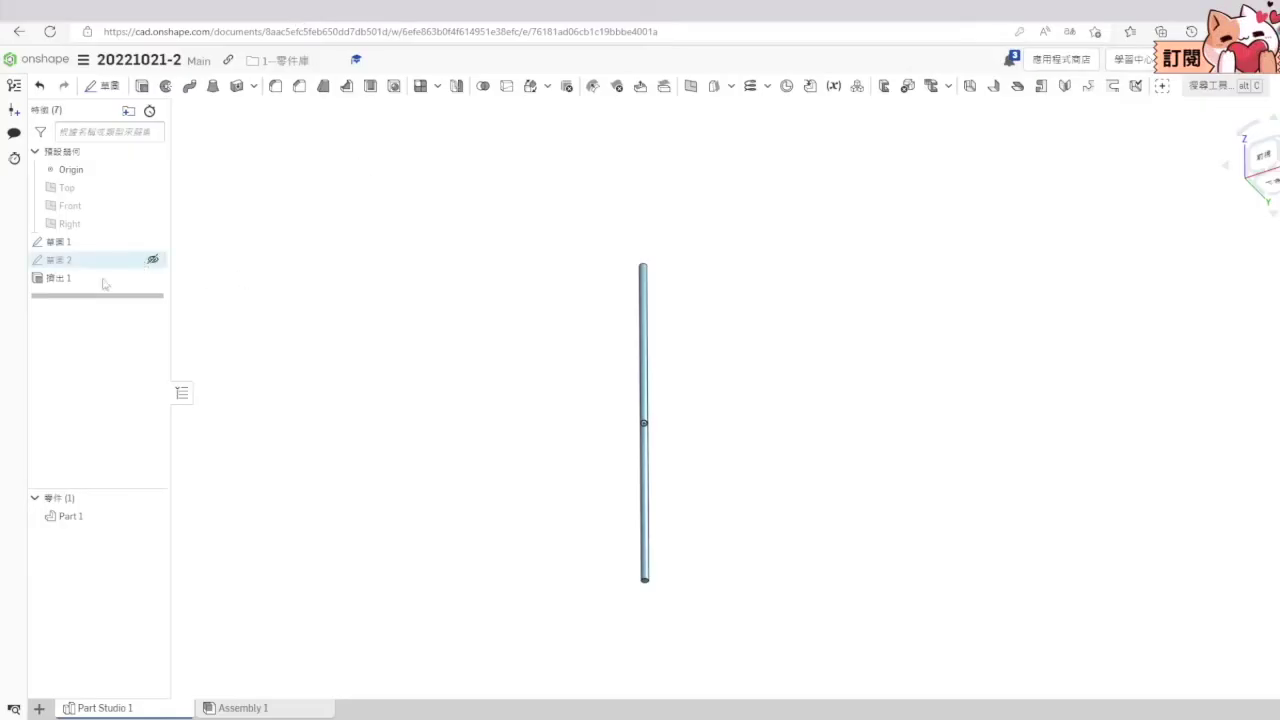
Step: Switch back to Onshape and set the cylinder extrusion's depth to 2 in
right_click(88, 279)
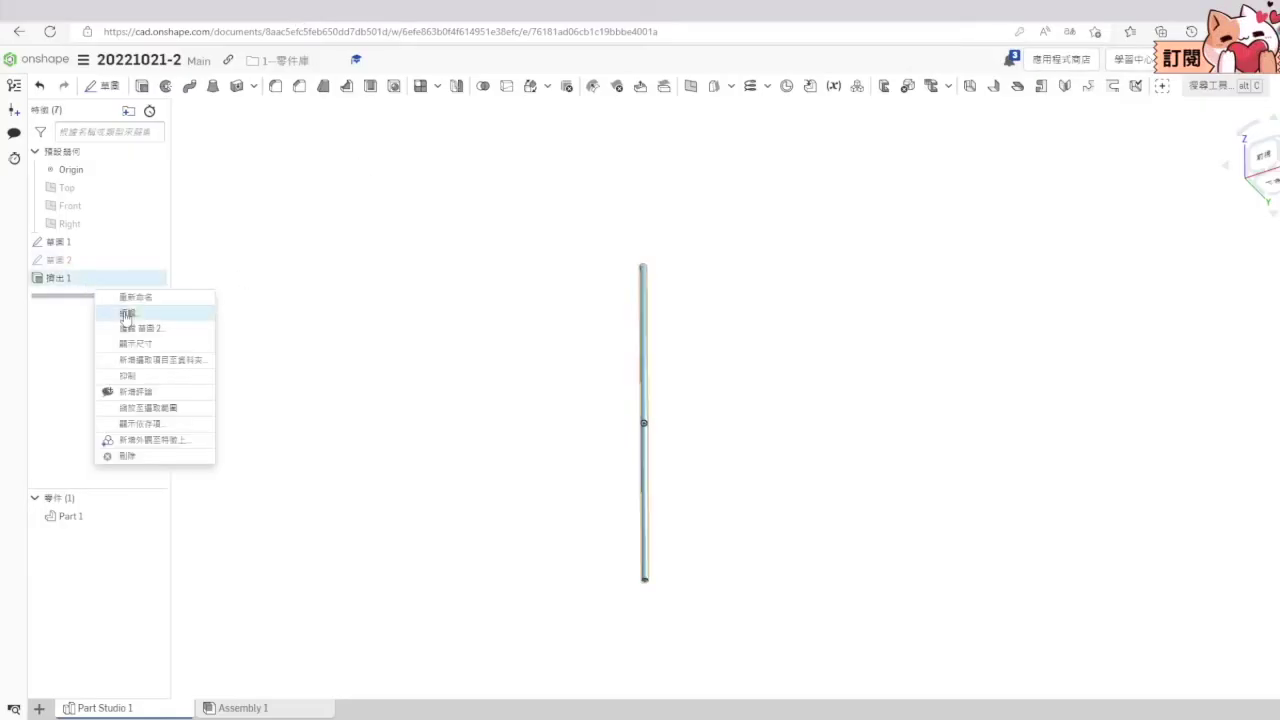
click(130, 311)
text(2in)
click(283, 278)
click(313, 148)
Step: Reopen the cylinder's extrusion and set its symmetric depth to 2 mm
right_click(90, 278)
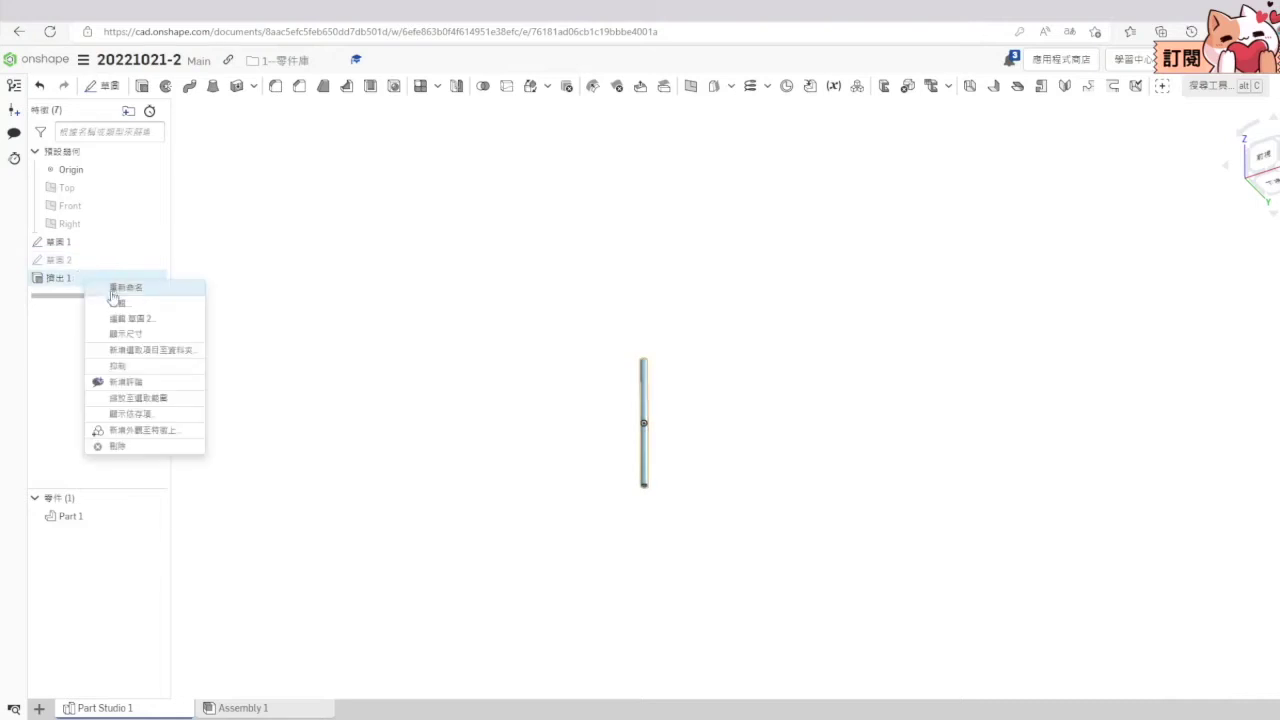
click(120, 287)
click(311, 258)
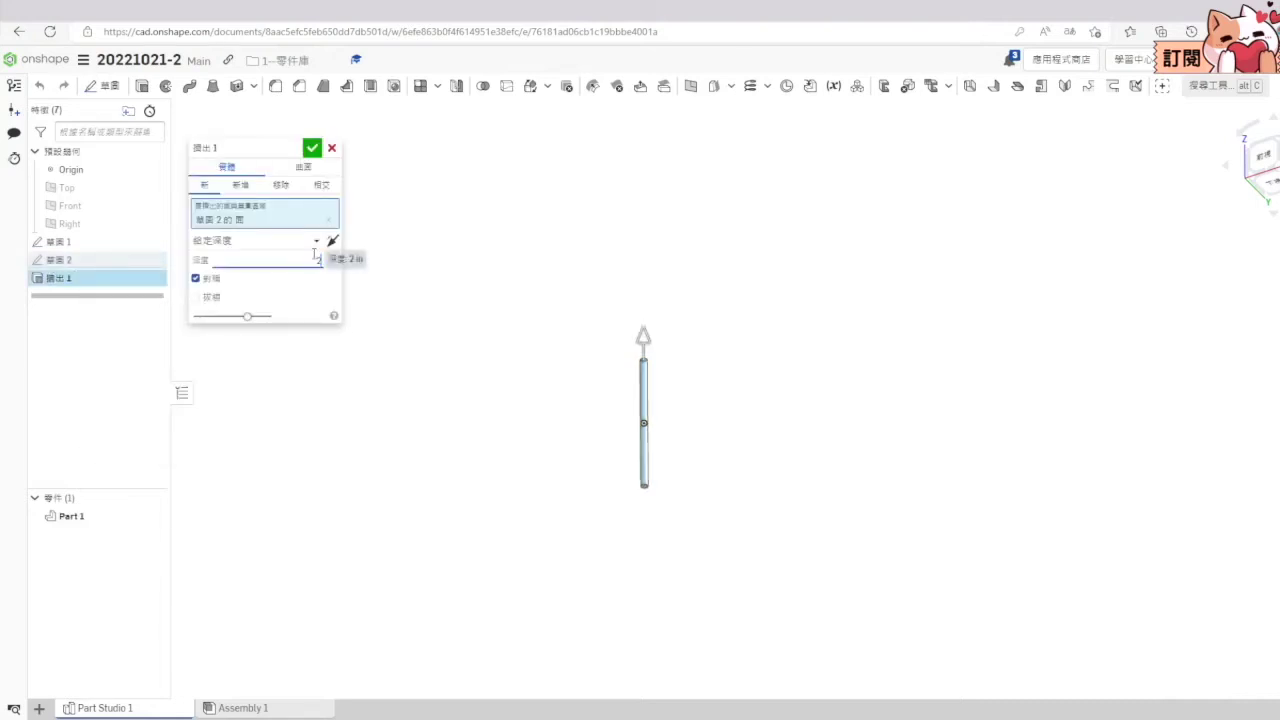
text(2mm)
scroll(640, 420, up, 10)
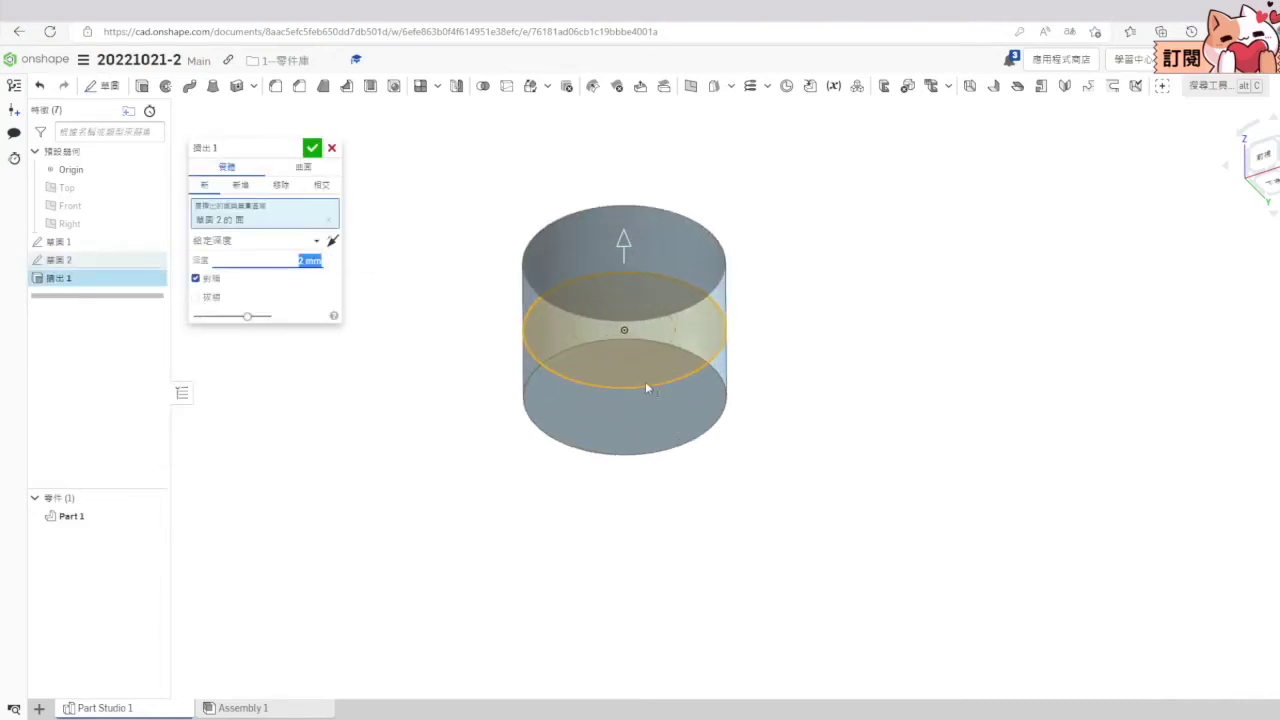
click(314, 148)
Step: Create a sketch on the cylinder's top face and project the inner circle into it
key(shift+7)
right_click(677, 178)
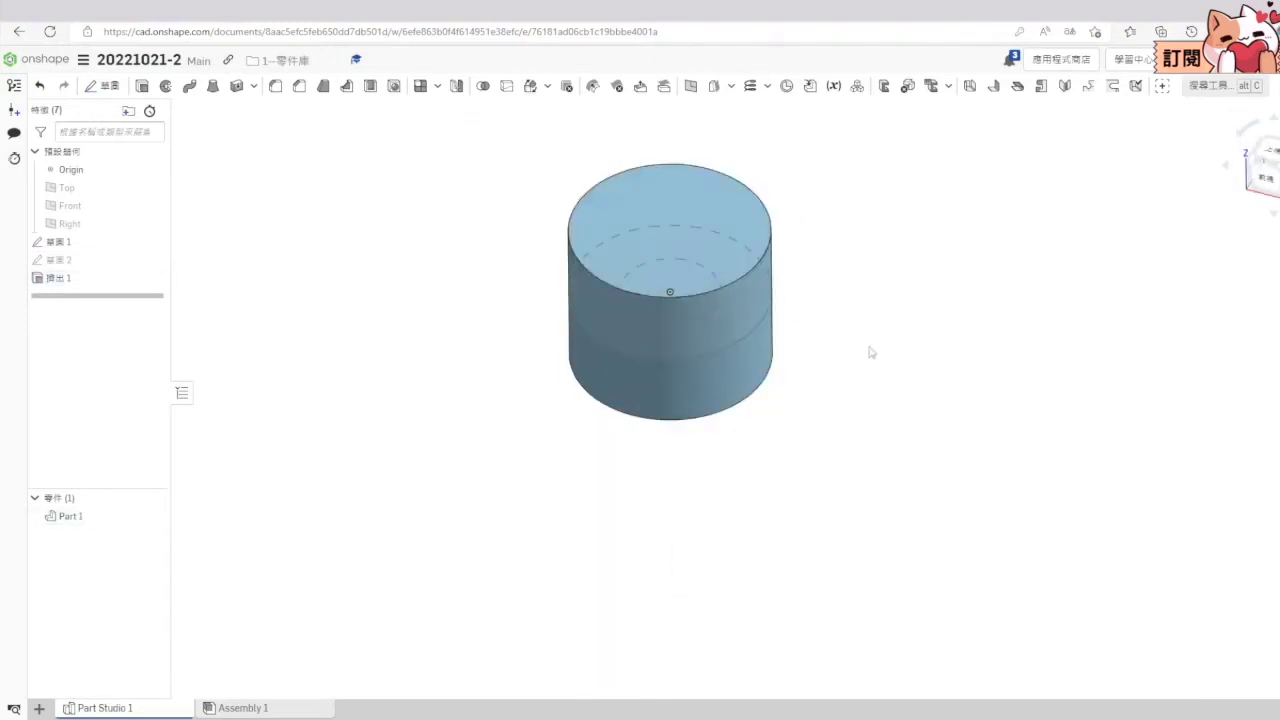
key(shift+s)
click(710, 267)
click(393, 86)
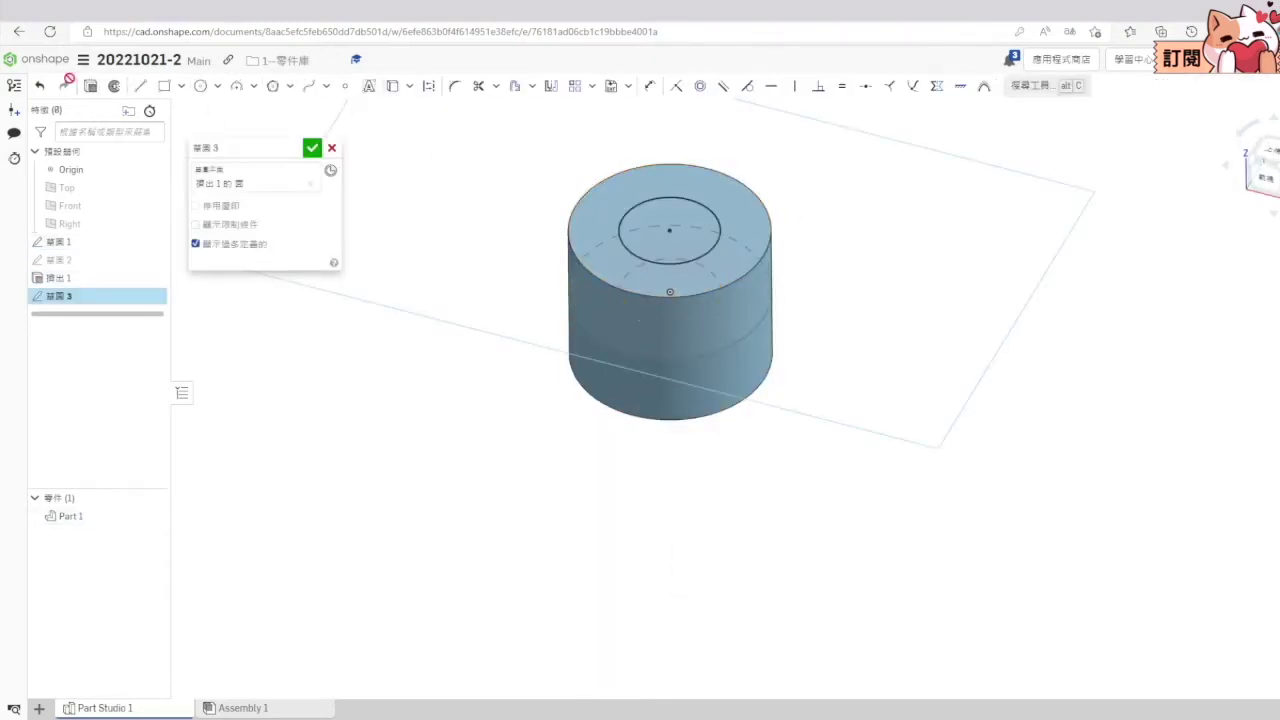
Step: Cut the projected inner circle out of the cylinder with a Remove extrusion to form the central hole
key(shift+e)
click(281, 186)
click(265, 243)
click(266, 282)
click(312, 148)
Step: View the bored cylinder isometrically and consult the reference drawing for the remaining dimensions
right_drag(534, 419, 560, 385)
click(1277, 212)
click(1254, 265)
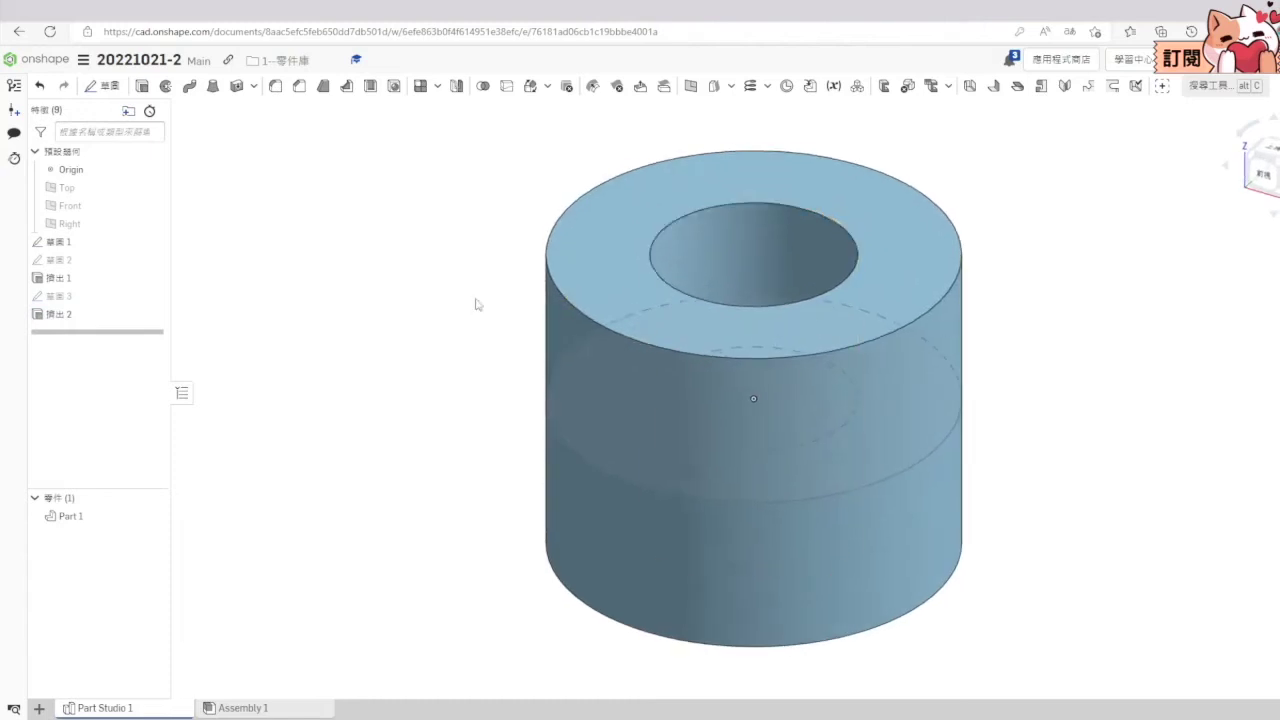
scroll(444, 374, down, 3)
key(ctrl+Tab)
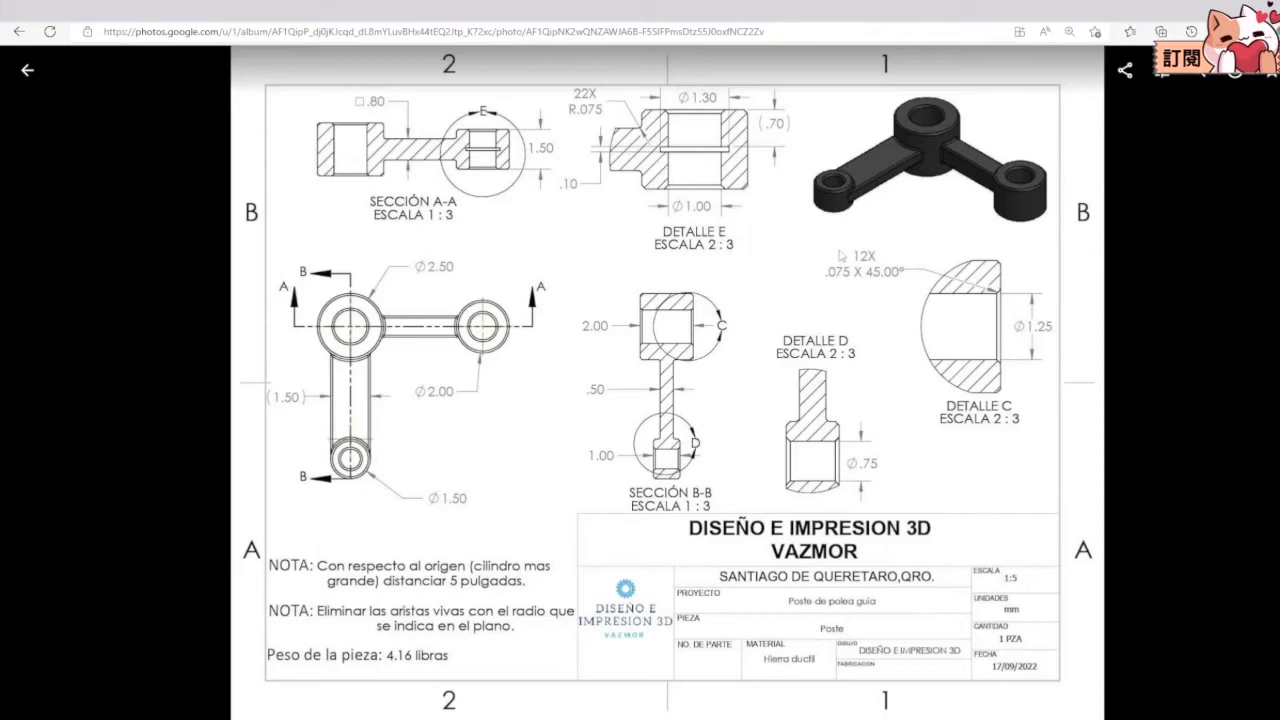
key(ctrl+Tab)
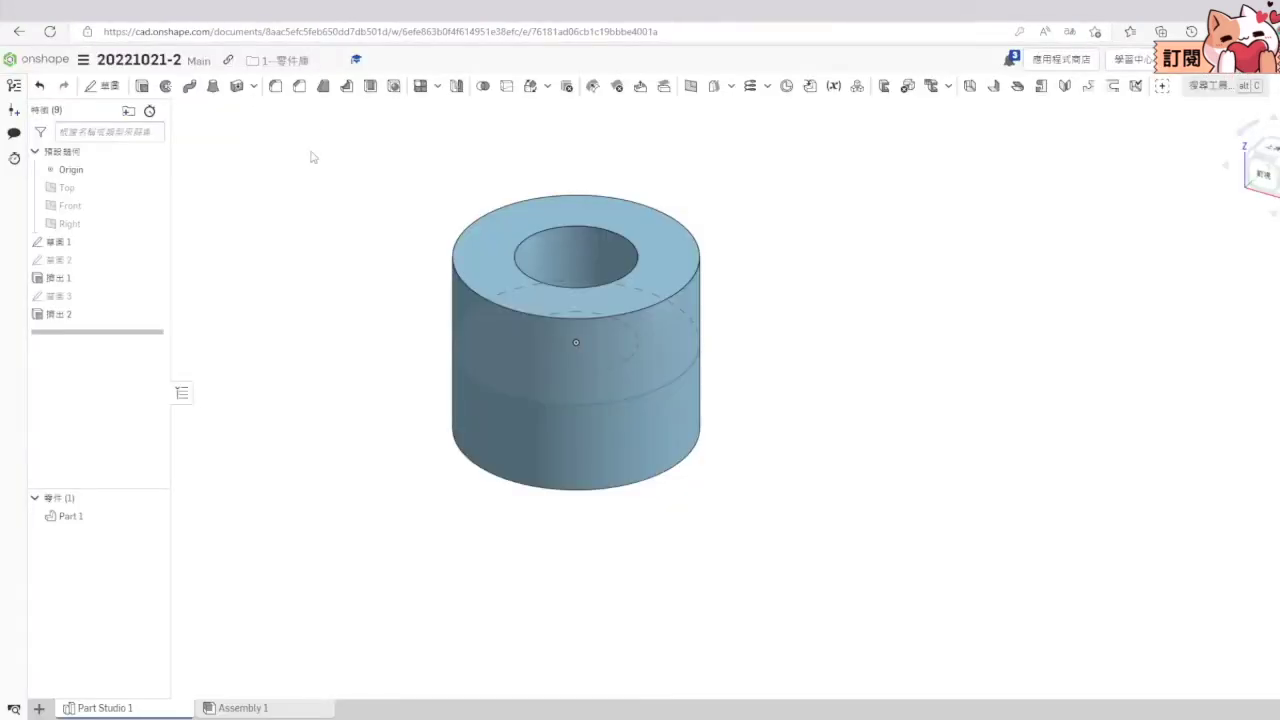
Step: Chamfer both end edges of the cylinder's central hole by 0.075 mm at 45 degrees
click(298, 88)
click(516, 256)
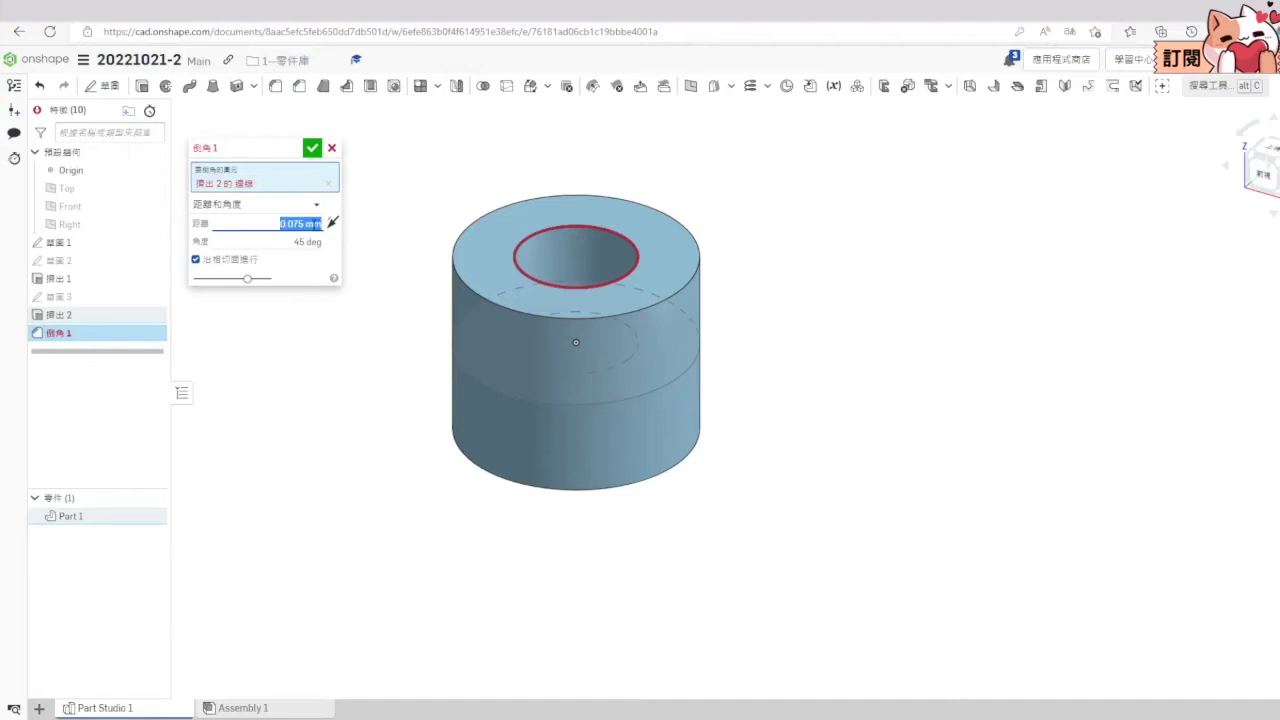
right_drag(447, 475, 450, 315)
click(514, 484)
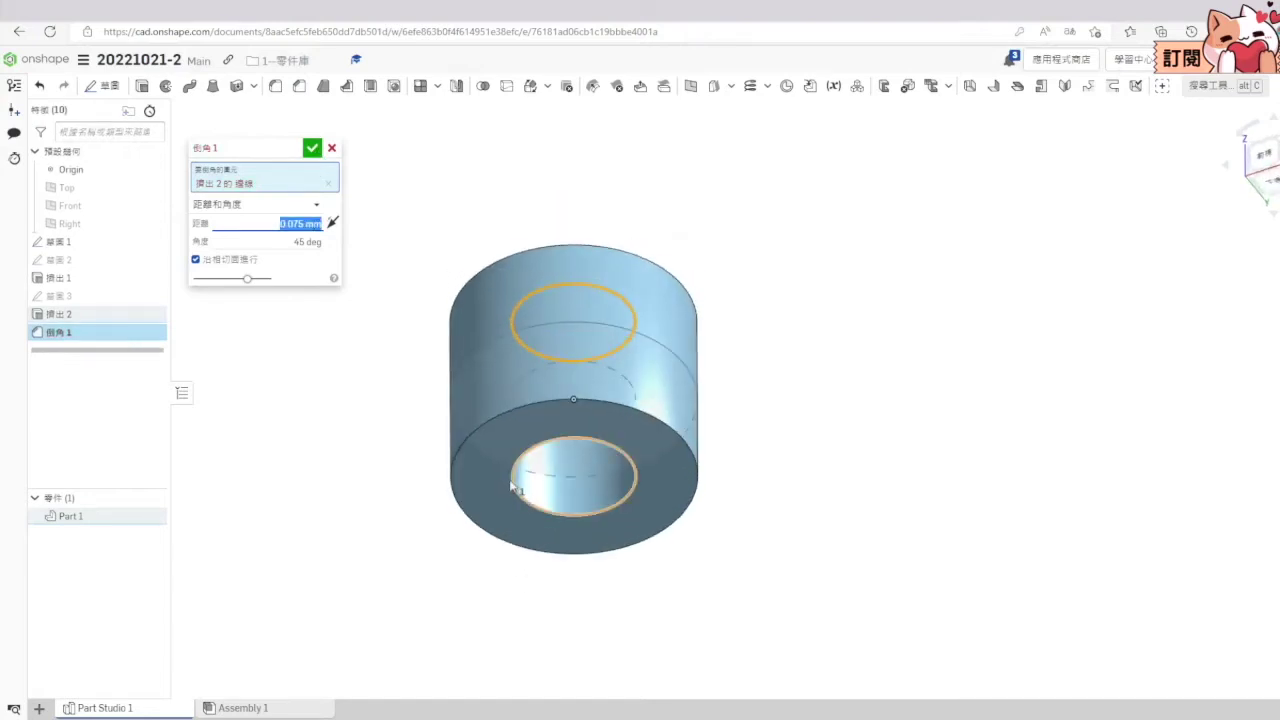
click(312, 148)
right_drag(378, 239, 360, 440)
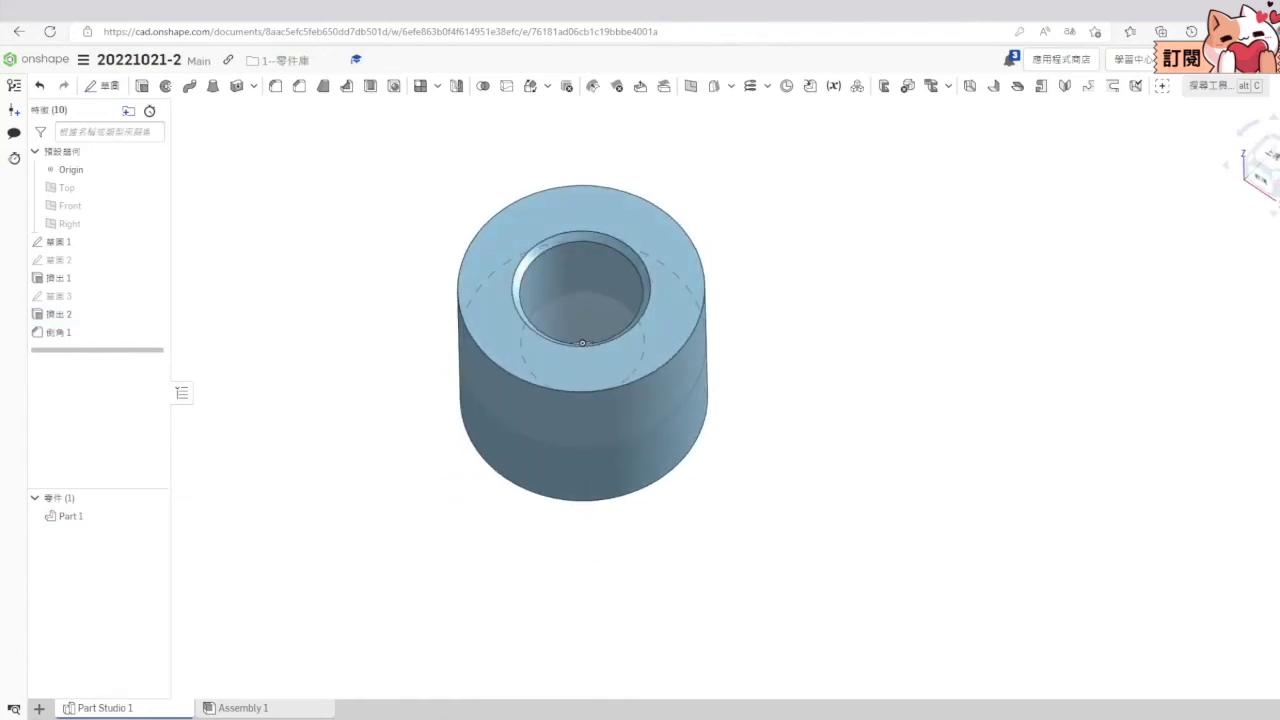
click(1268, 208)
click(1262, 334)
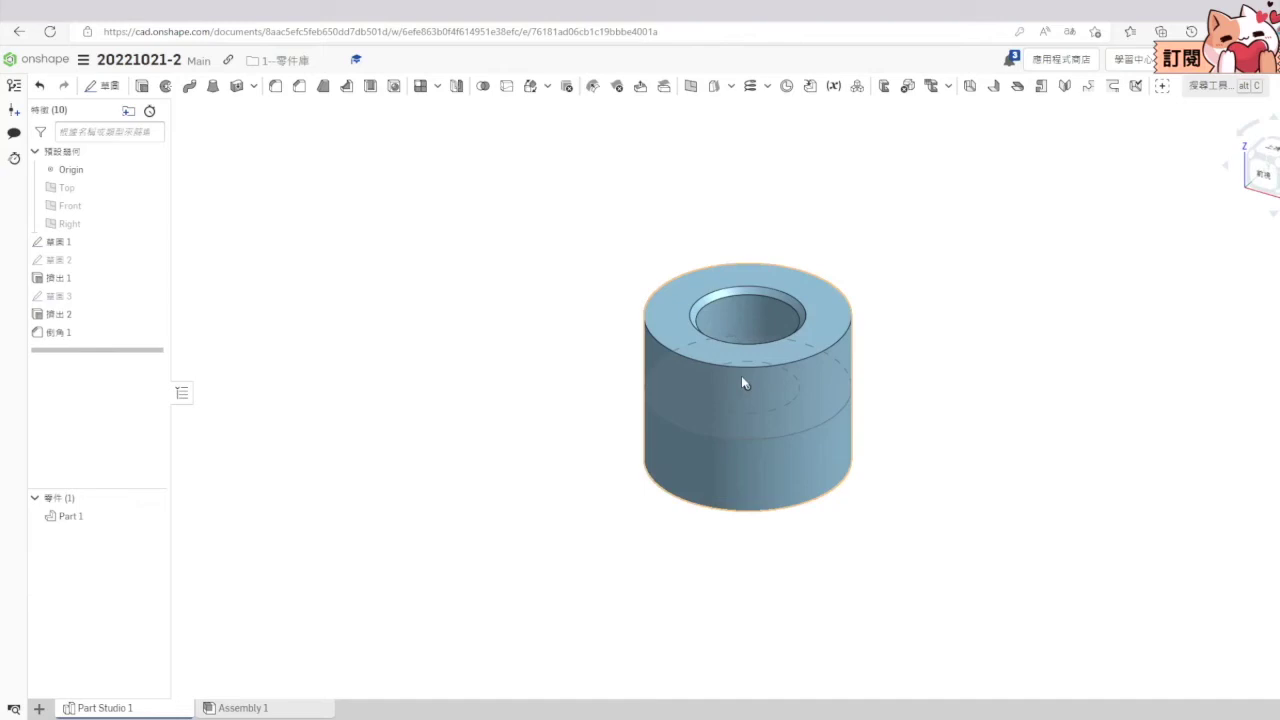
Step: Start a new sketch on the Front plane and face it straight on
click(83, 206)
scroll(580, 330, down, 5)
scroll(586, 333, up, 2)
scroll(689, 357, down, 5)
click(1049, 394)
scroll(671, 320, up, 9)
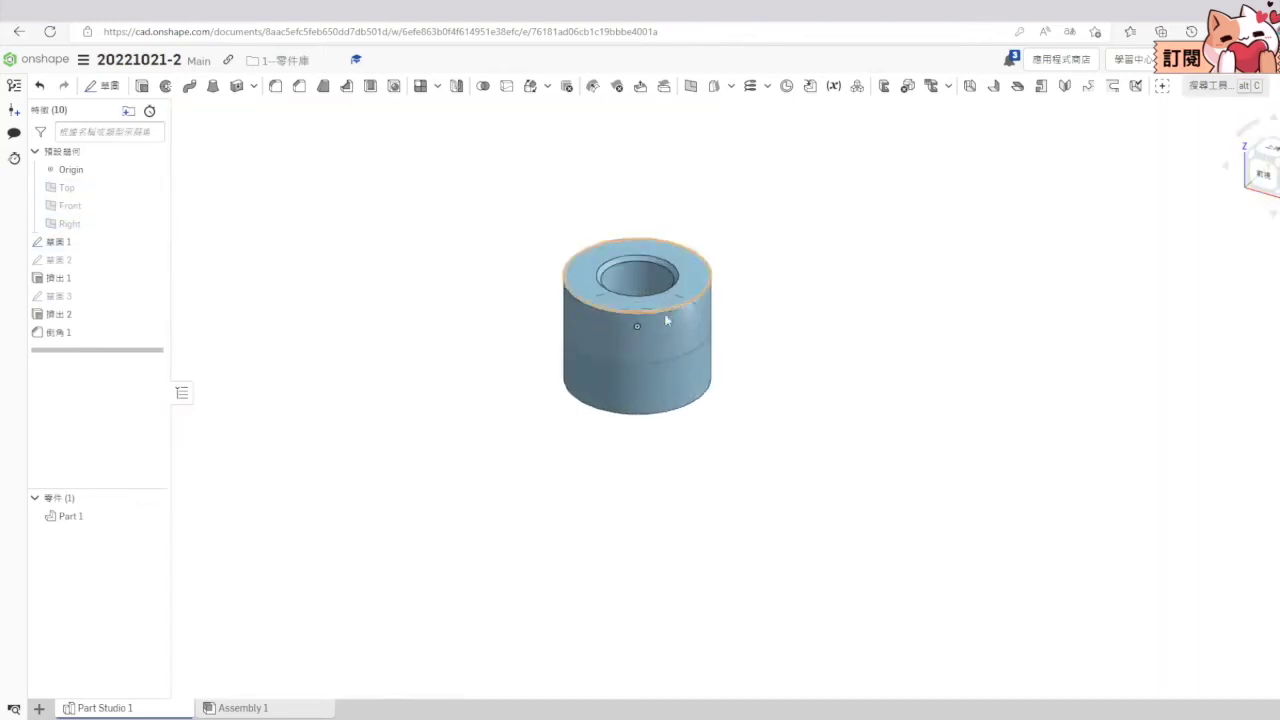
scroll(669, 310, up, 3)
right_click(98, 207)
click(125, 254)
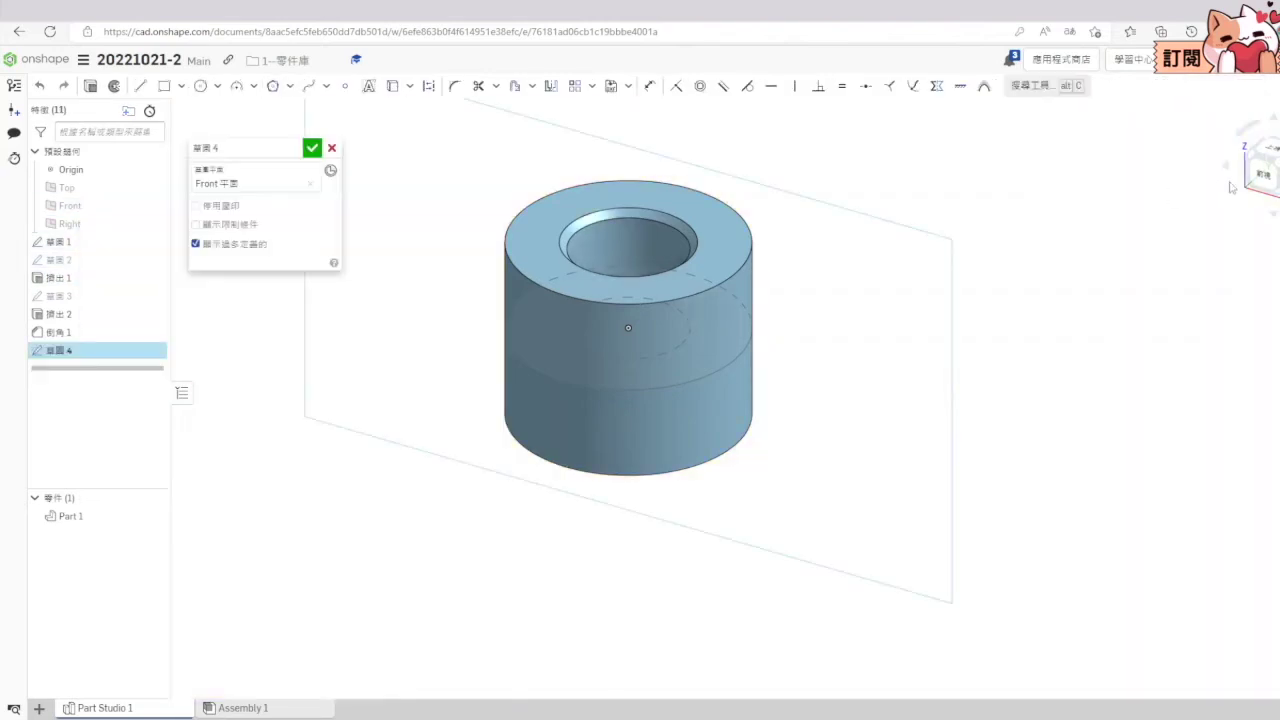
click(1272, 183)
click(1272, 212)
click(1269, 153)
Step: Sketch a vertical construction line about 2.6 mm long, centre its midpoint on the origin and tie its upper end to the cylinder's top edge
click(140, 85)
scroll(595, 300, down, 3)
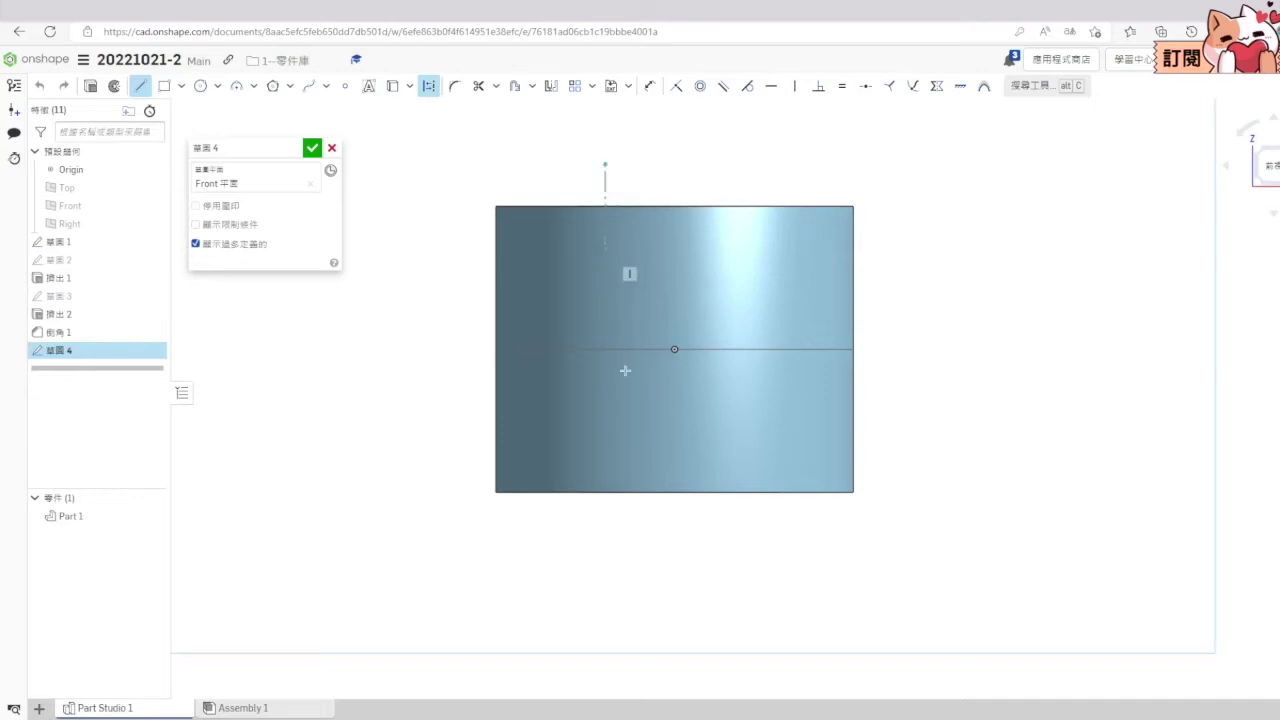
click(606, 534)
key(Escape)
click(606, 392)
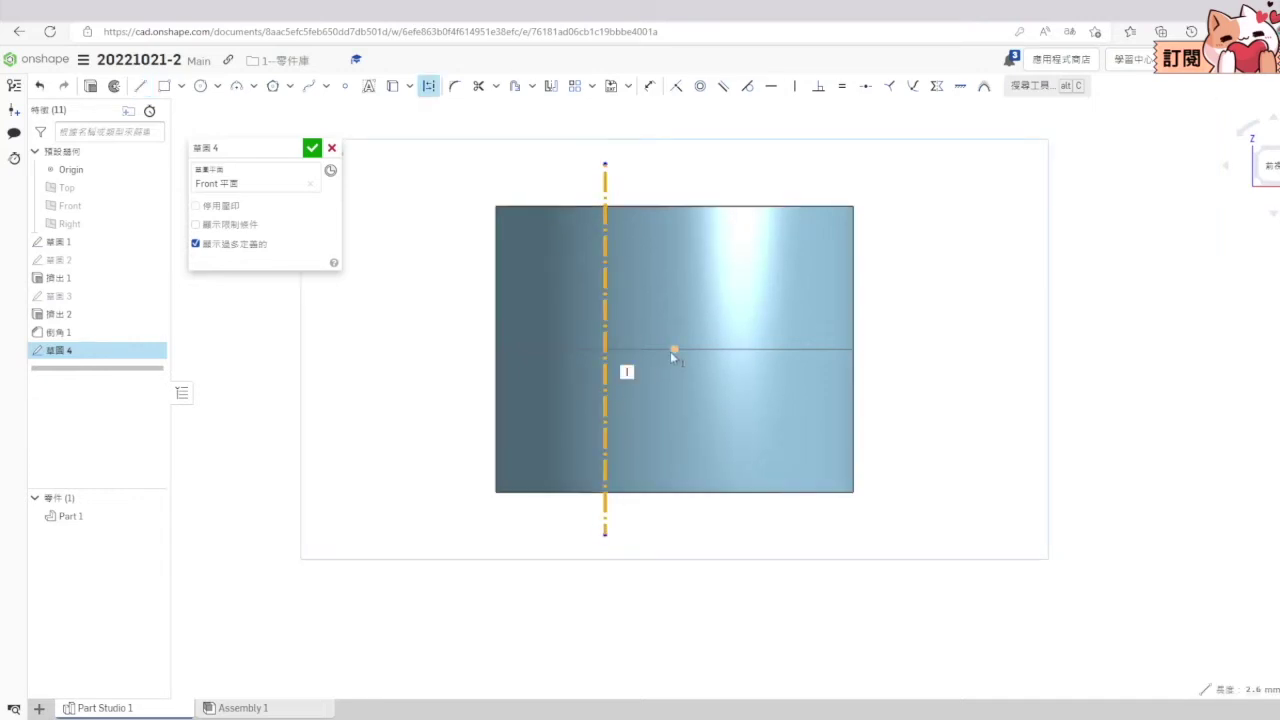
click(873, 89)
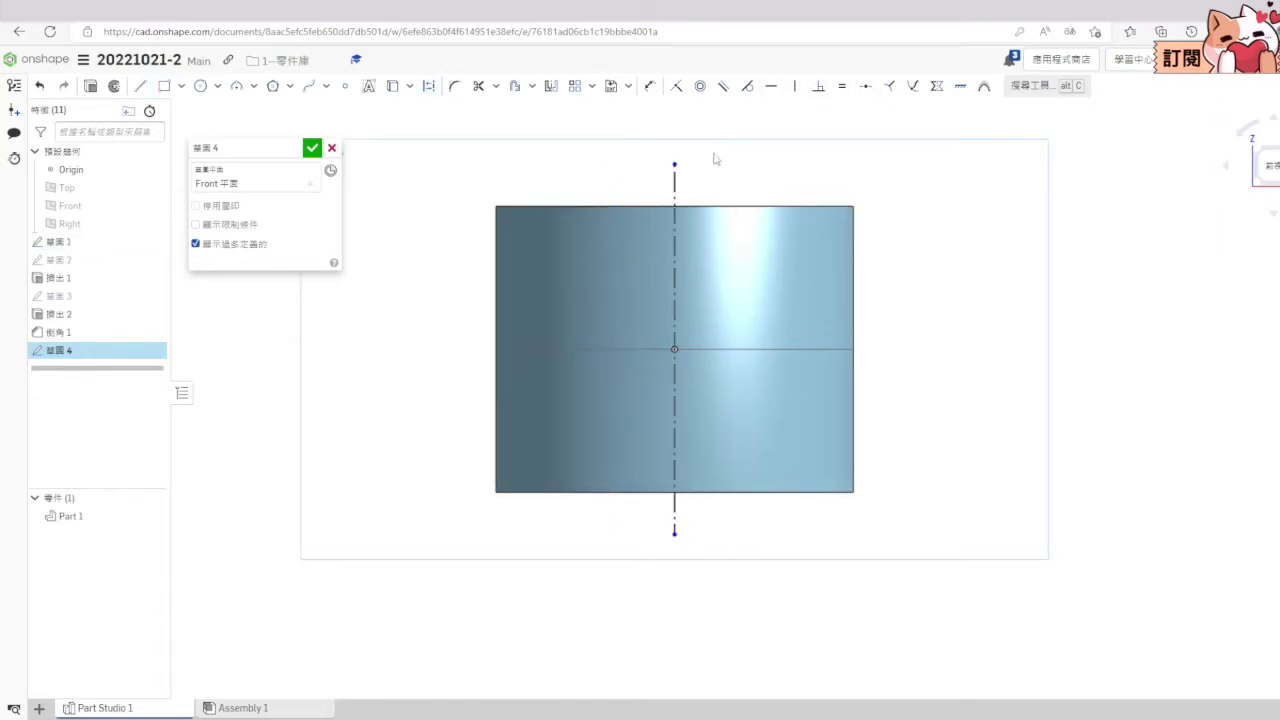
click(675, 165)
click(691, 207)
click(676, 86)
Step: Finish the axis sketch and rename it 旋轉軸
click(312, 149)
right_click(77, 352)
click(118, 371)
text(旋轉軸)
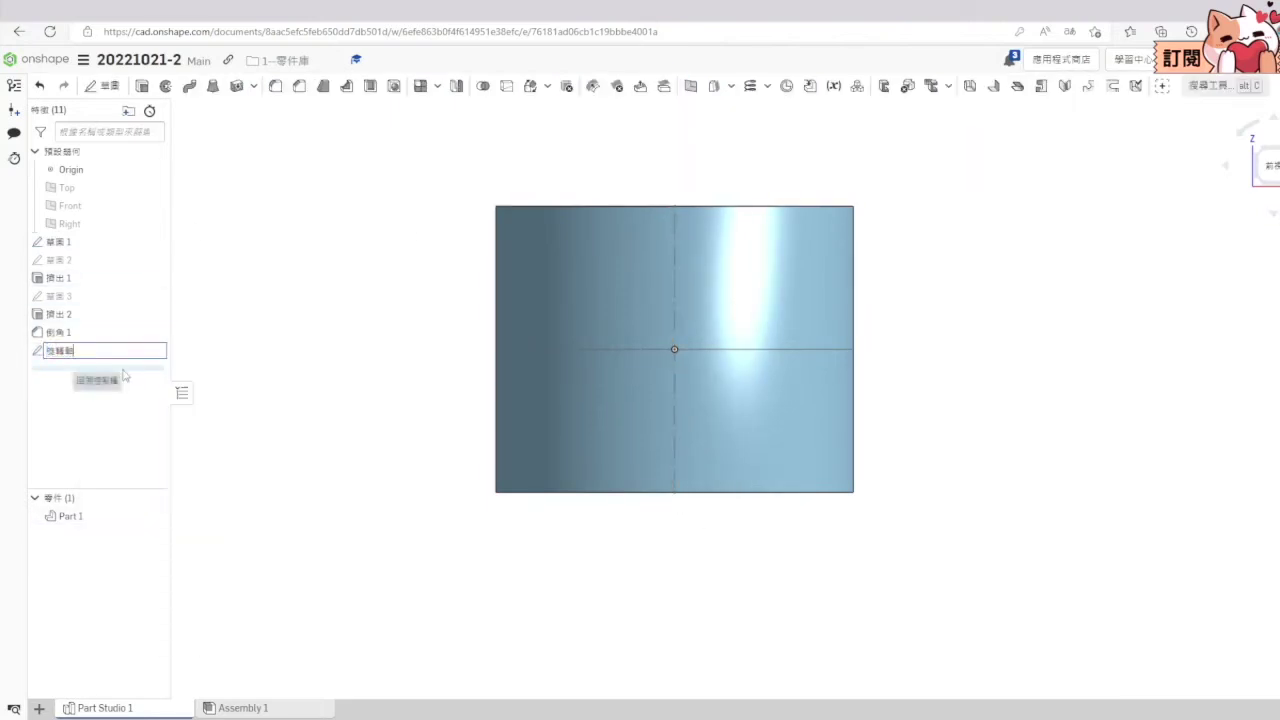
Step: Return to the isometric view and hide the first sketch
right_click(1238, 224)
click(1265, 228)
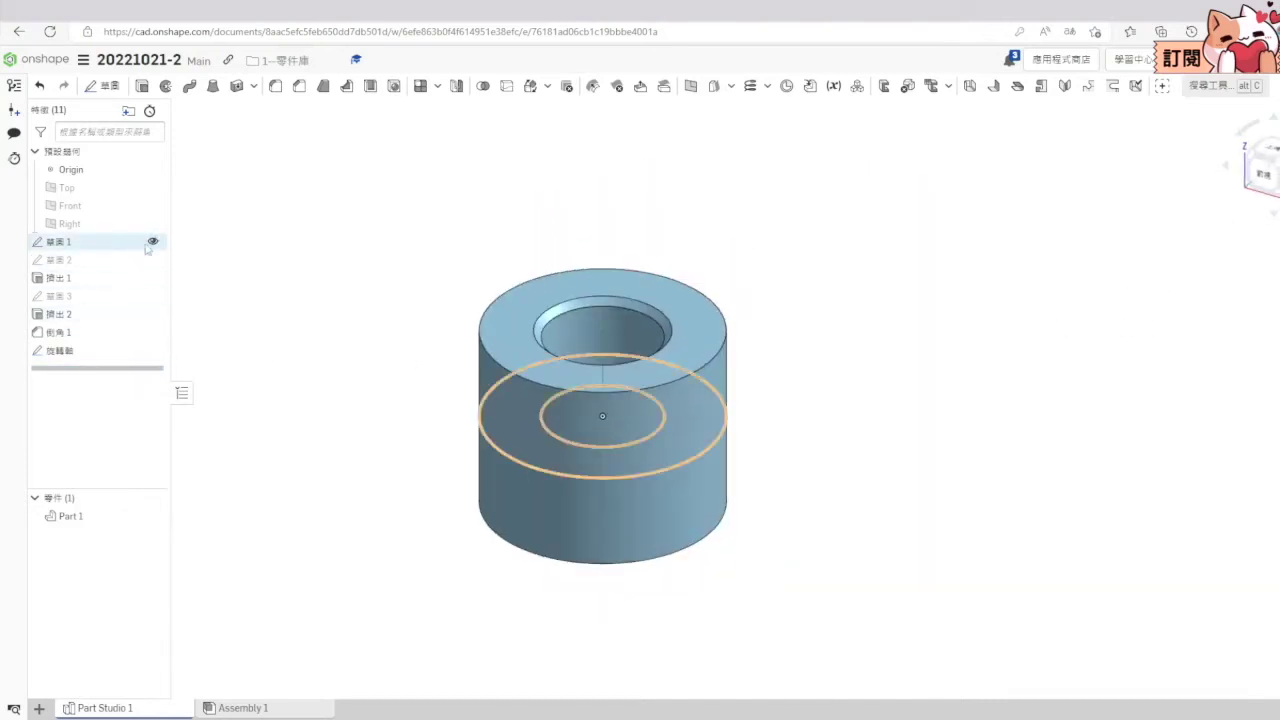
scroll(430, 414, down, 3)
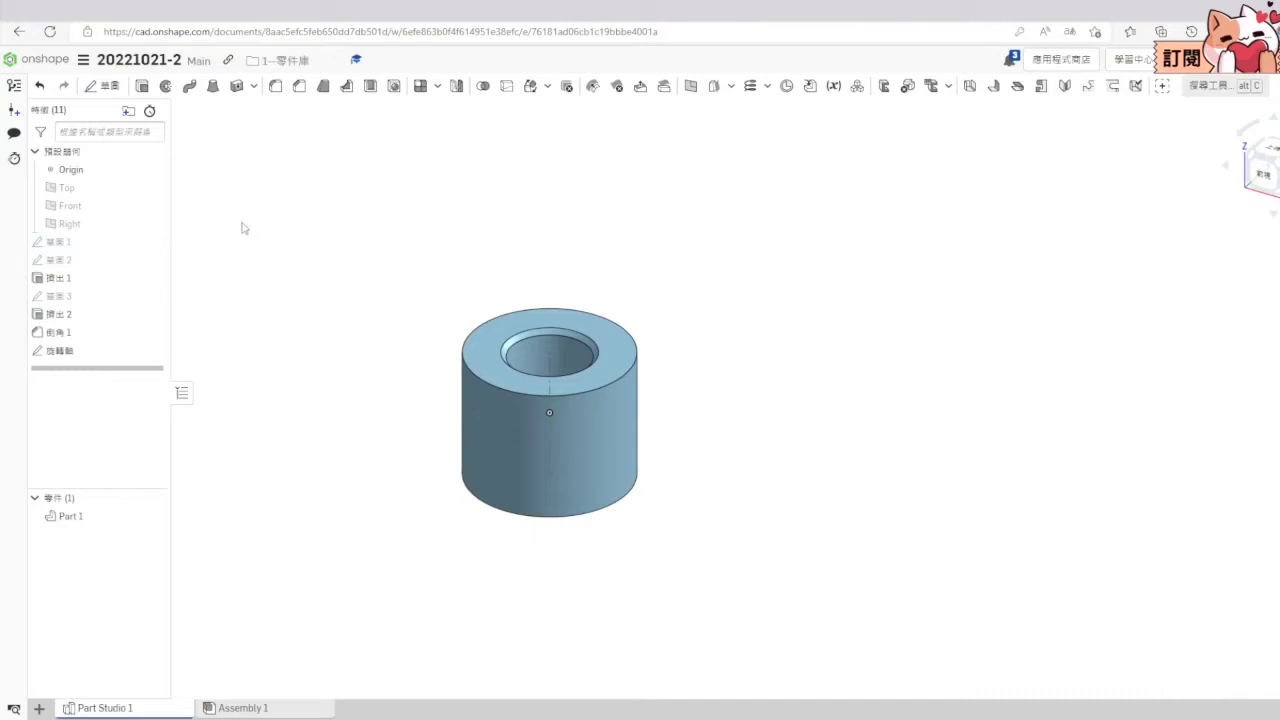
Step: Begin a line-angle reference plane based on the Right plane and the 旋轉軸 line
click(69, 223)
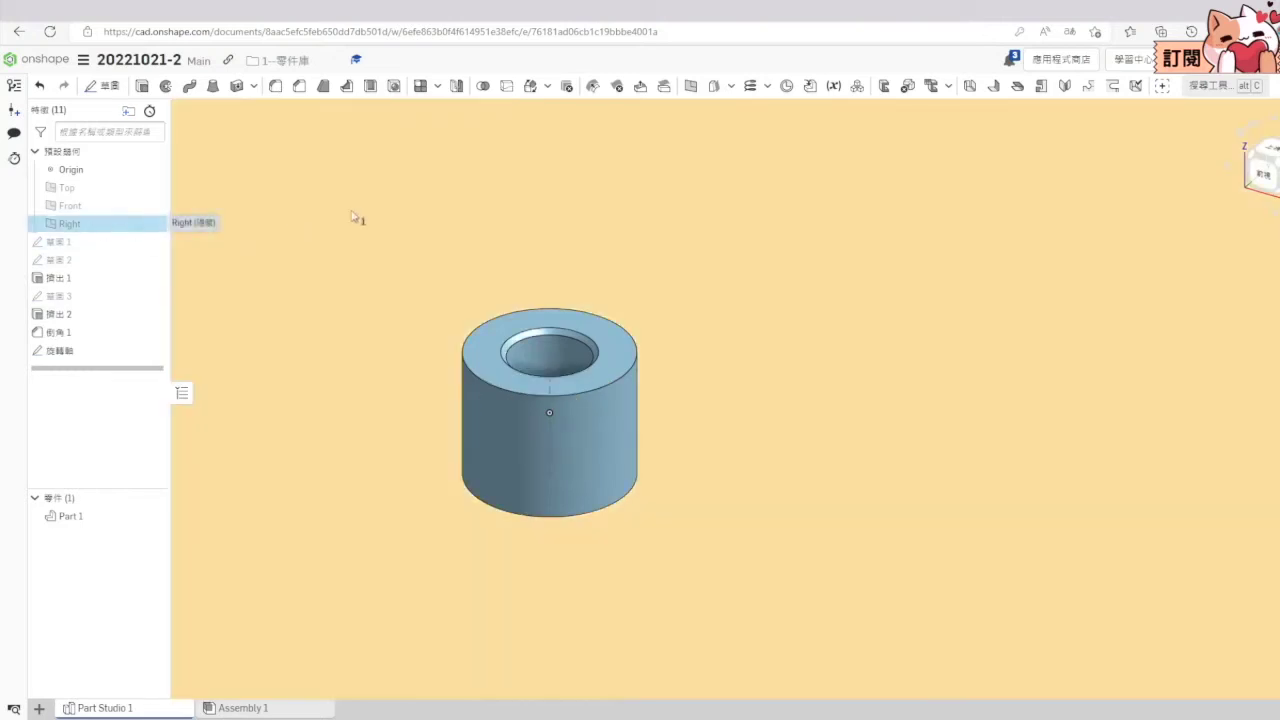
click(689, 89)
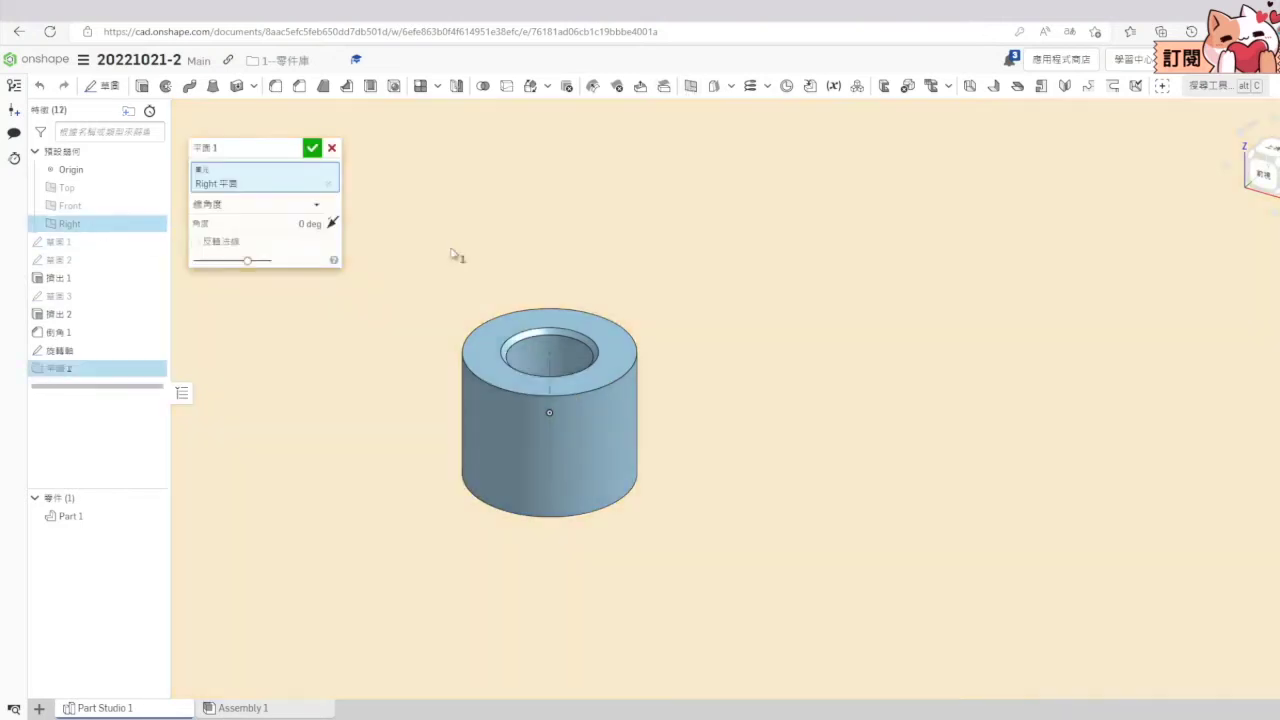
click(221, 207)
click(234, 263)
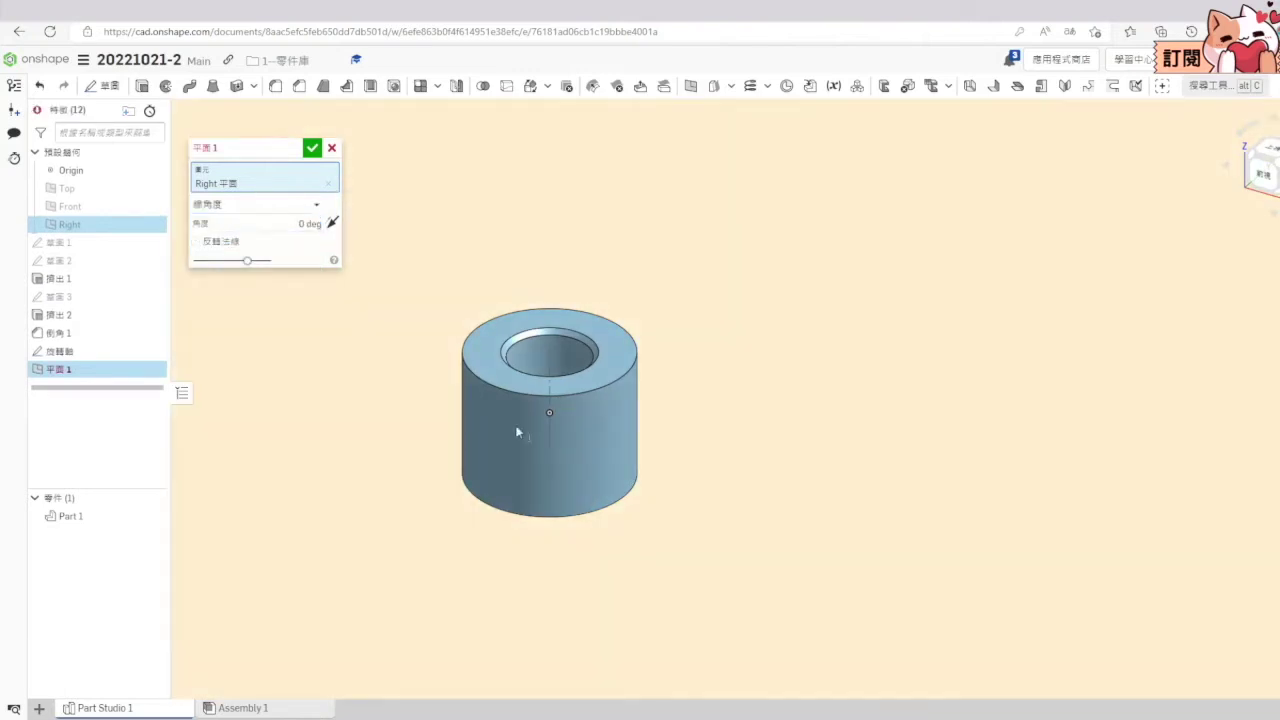
click(549, 438)
Step: Set the new plane's angle to 90 degrees, accept it and hide the 旋轉軸 sketch
click(1270, 147)
scroll(600, 466, down, 4)
click(310, 241)
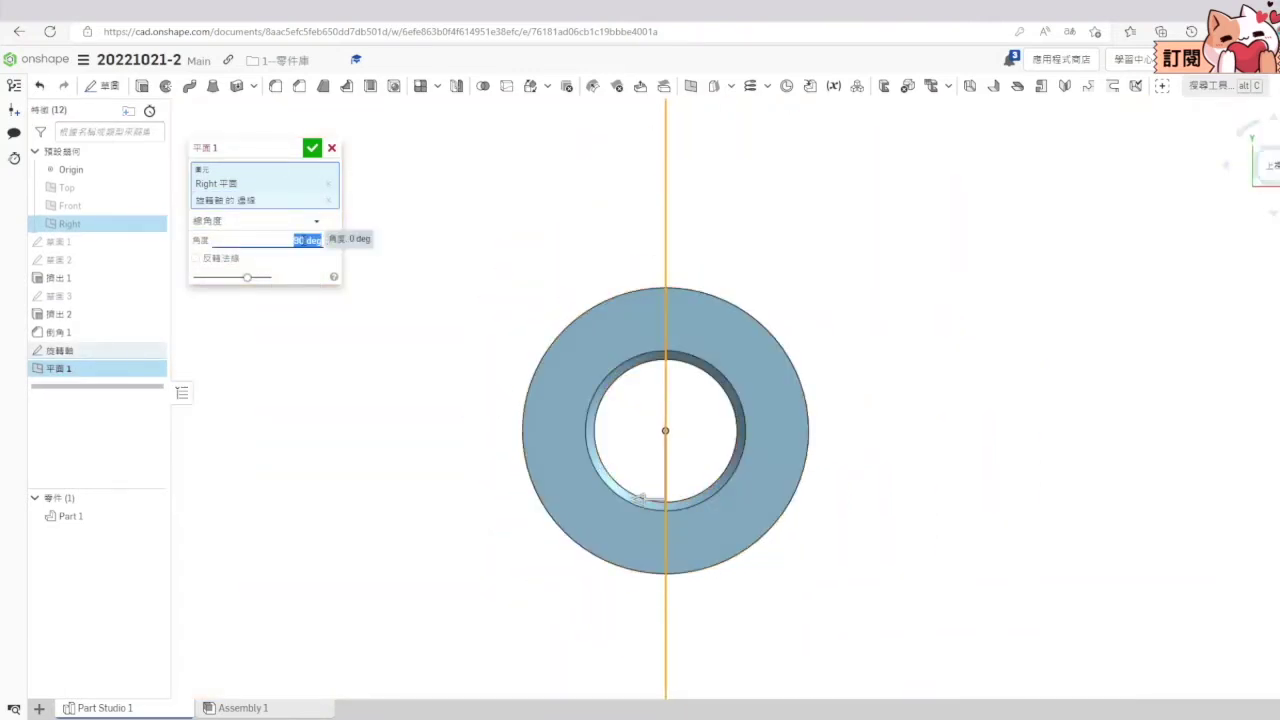
key(Return)
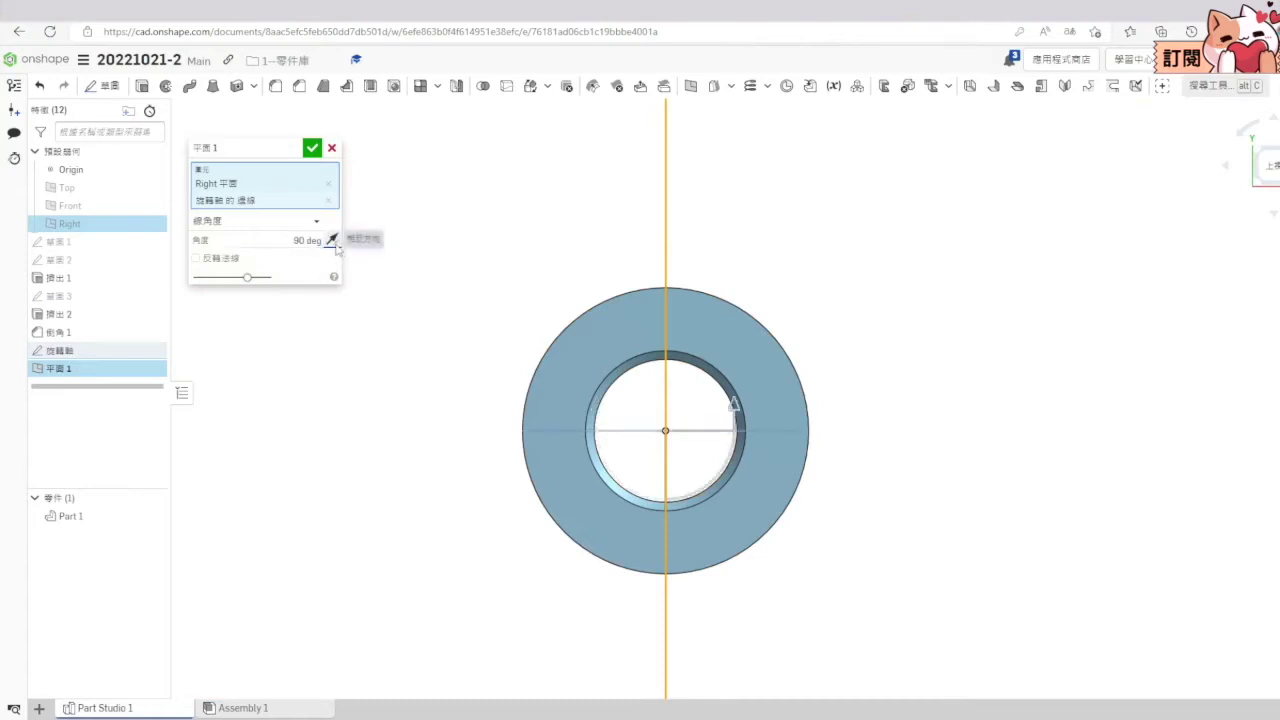
click(312, 147)
scroll(454, 471, down, 2)
right_drag(454, 471, 737, 477)
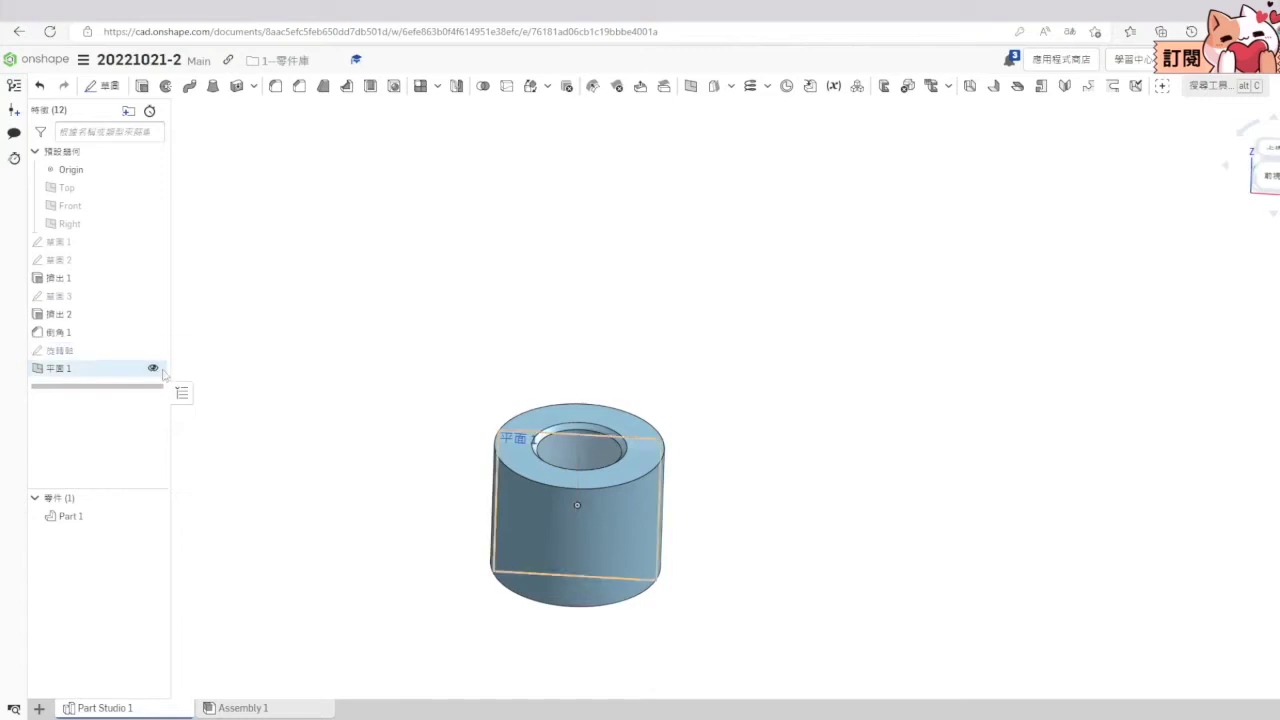
Step: Create a sketch on the Top plane and draw a circle beside the cylinder, level with the origin
right_click(95, 189)
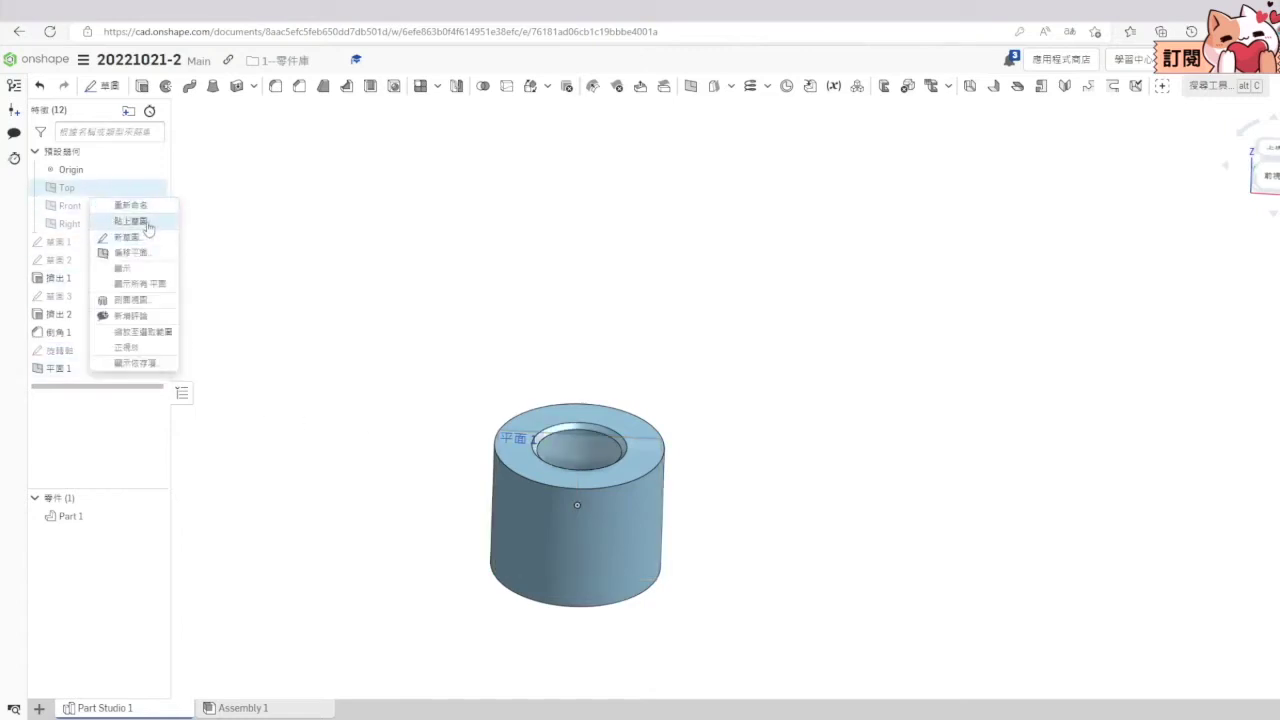
click(144, 241)
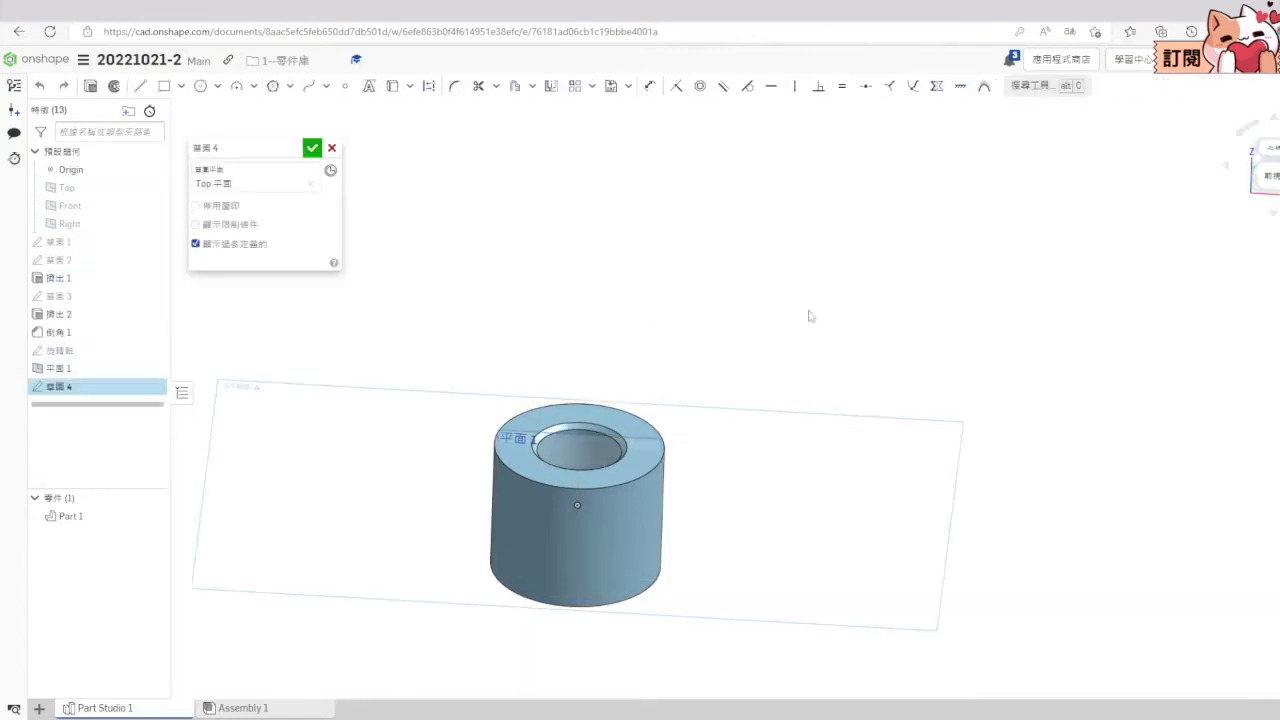
click(1274, 151)
scroll(640, 350, down, 5)
scroll(747, 408, up, 2)
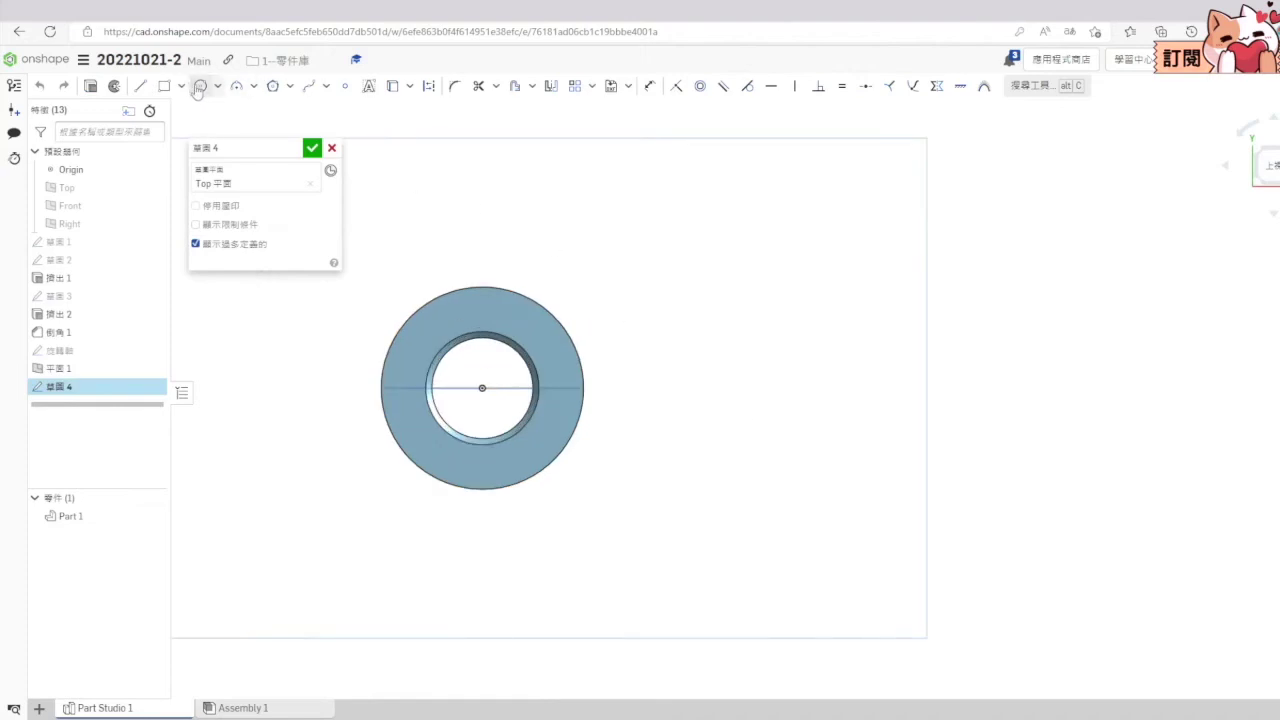
click(792, 389)
click(792, 430)
key(Escape)
Step: Make the circle's centre coincident with the 90-degree reference plane and move the circle slightly towards the cylinder
click(788, 390)
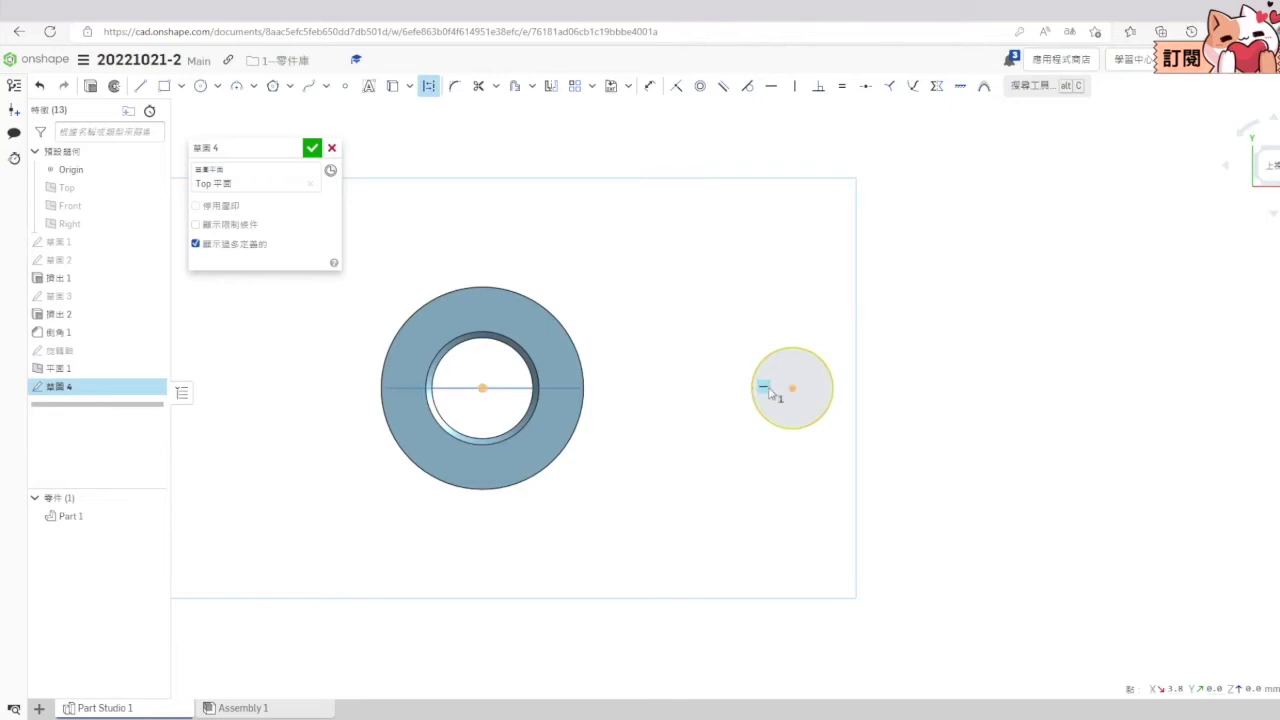
click(500, 389)
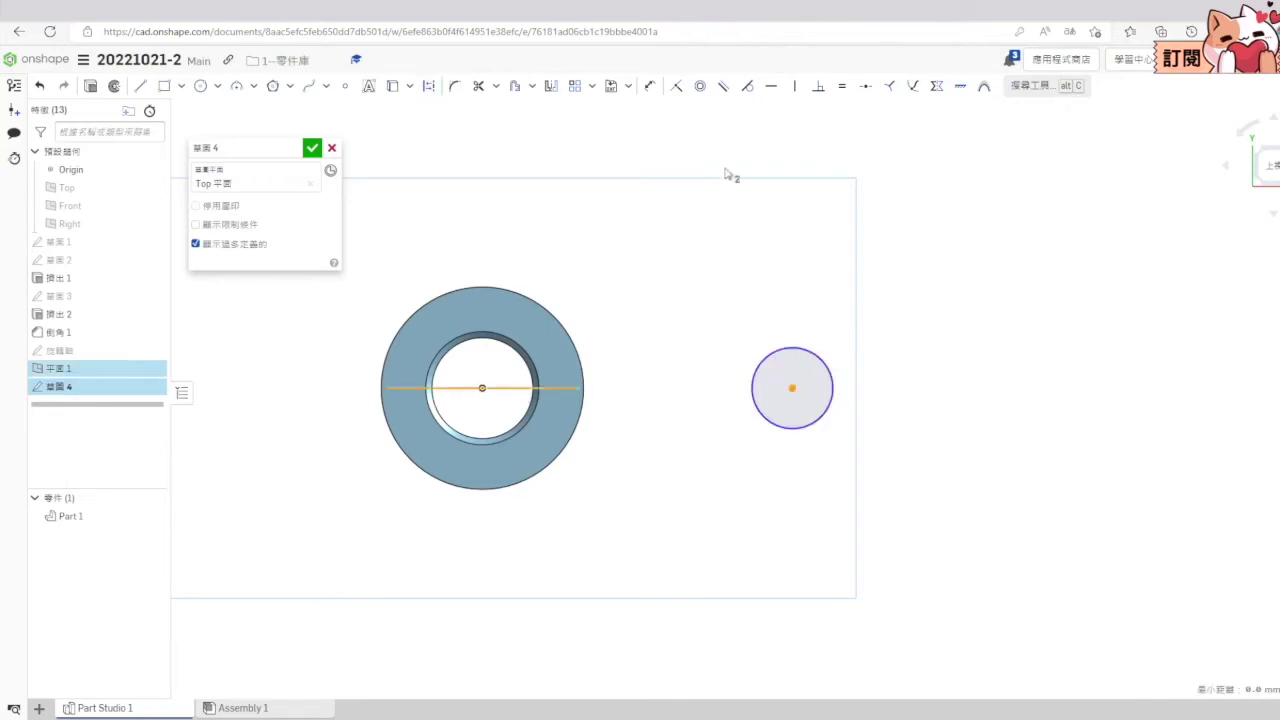
click(677, 88)
drag(791, 388, 755, 412)
Step: Consult the reference drawing and dimension the circle's diameter as 2 mm
key(ctrl+Tab)
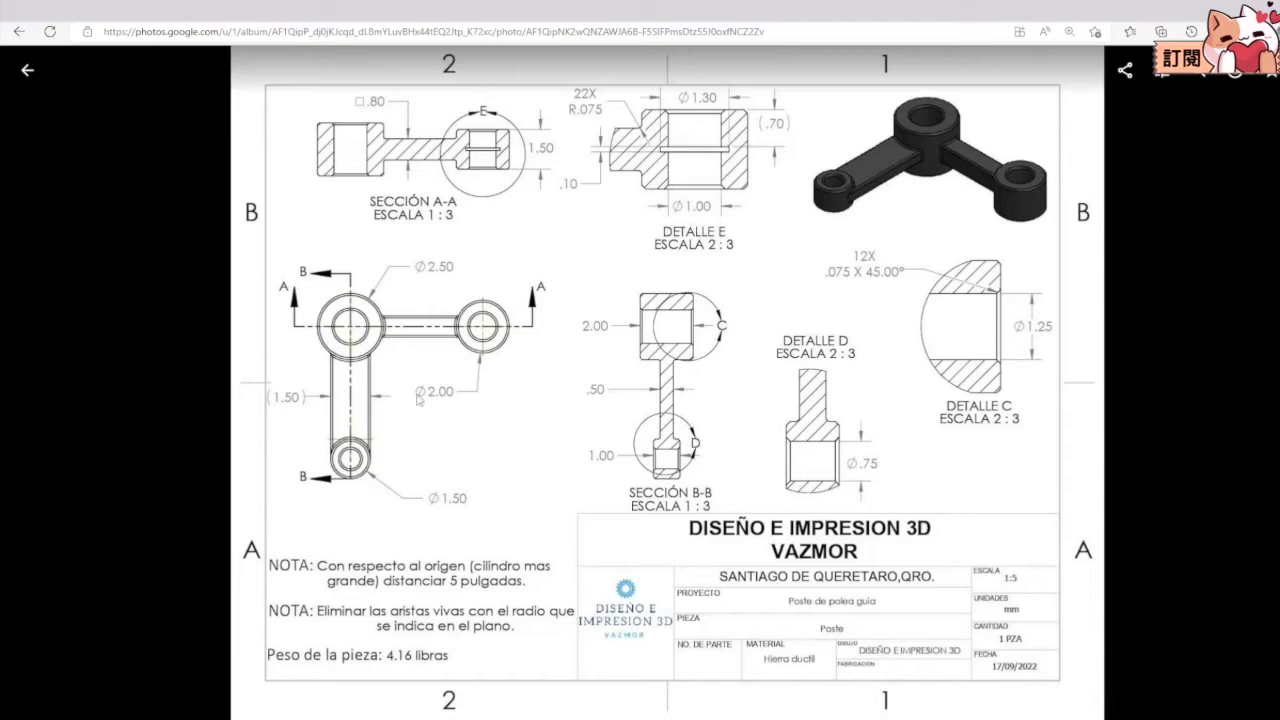
click(649, 85)
click(785, 360)
click(820, 323)
text(2)
key(Return)
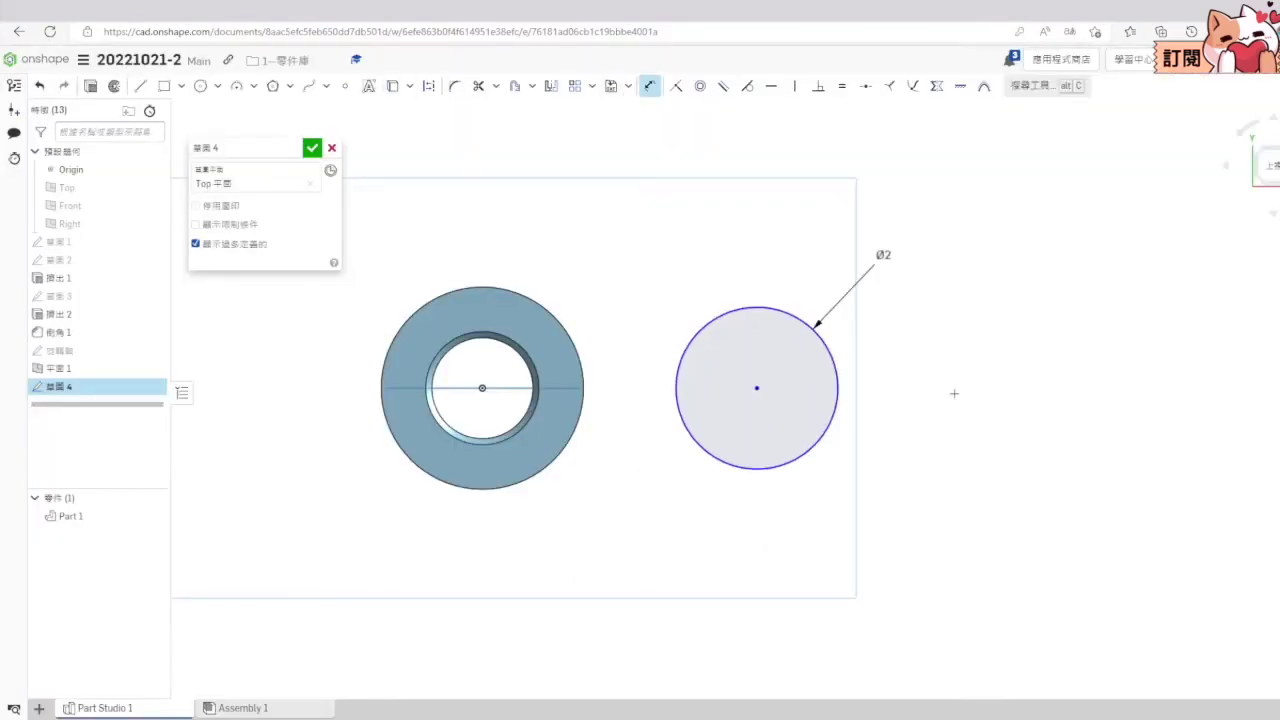
Step: Try changing the circle's diameter to 2 in
double_click(884, 256)
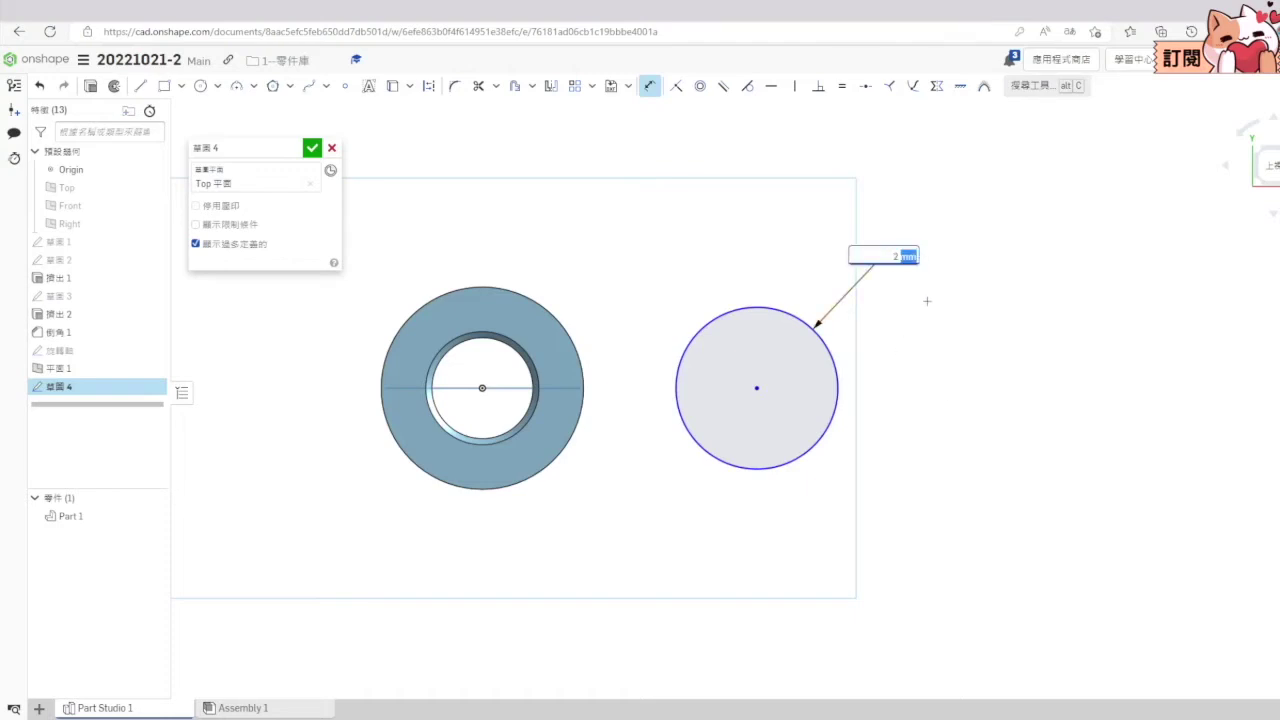
text(in)
key(Return)
key(f)
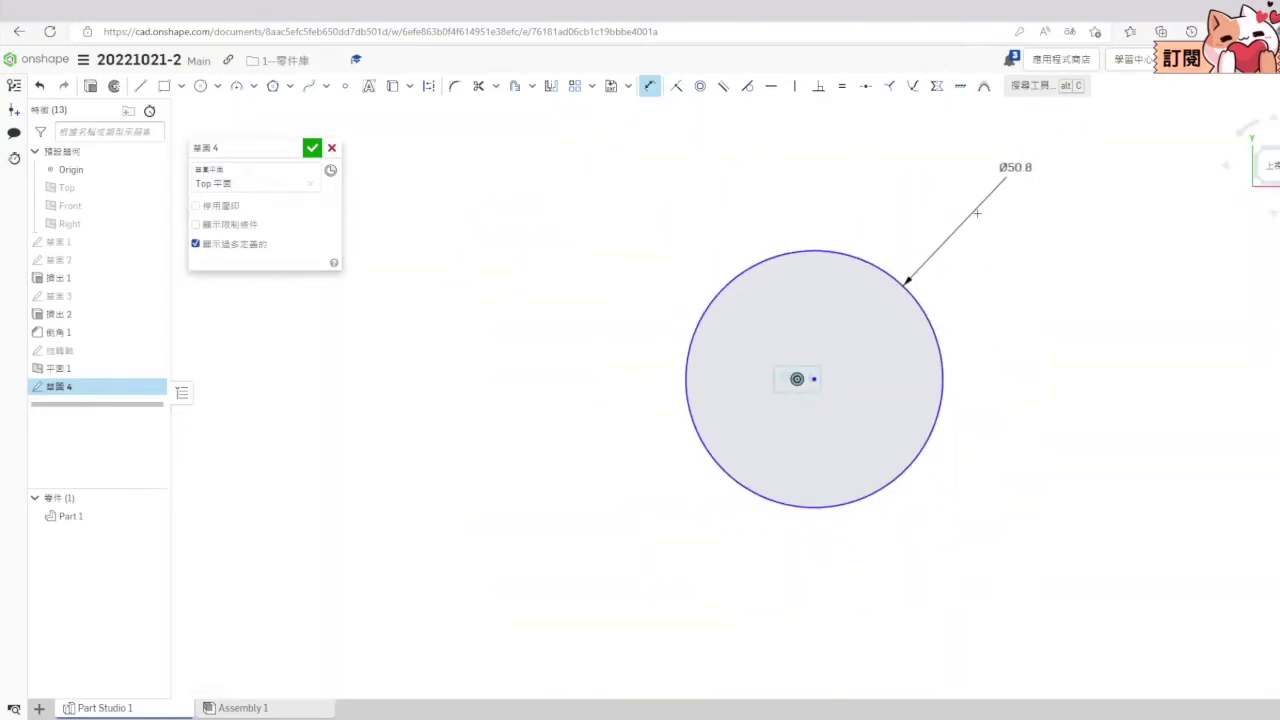
Step: Set the circle's diameter back to 2 mm
double_click(1004, 172)
text(2)
key(Return)
scroll(815, 353, up, 3)
scroll(815, 352, up, 5)
scroll(903, 360, down, 2)
scroll(880, 294, up, 4)
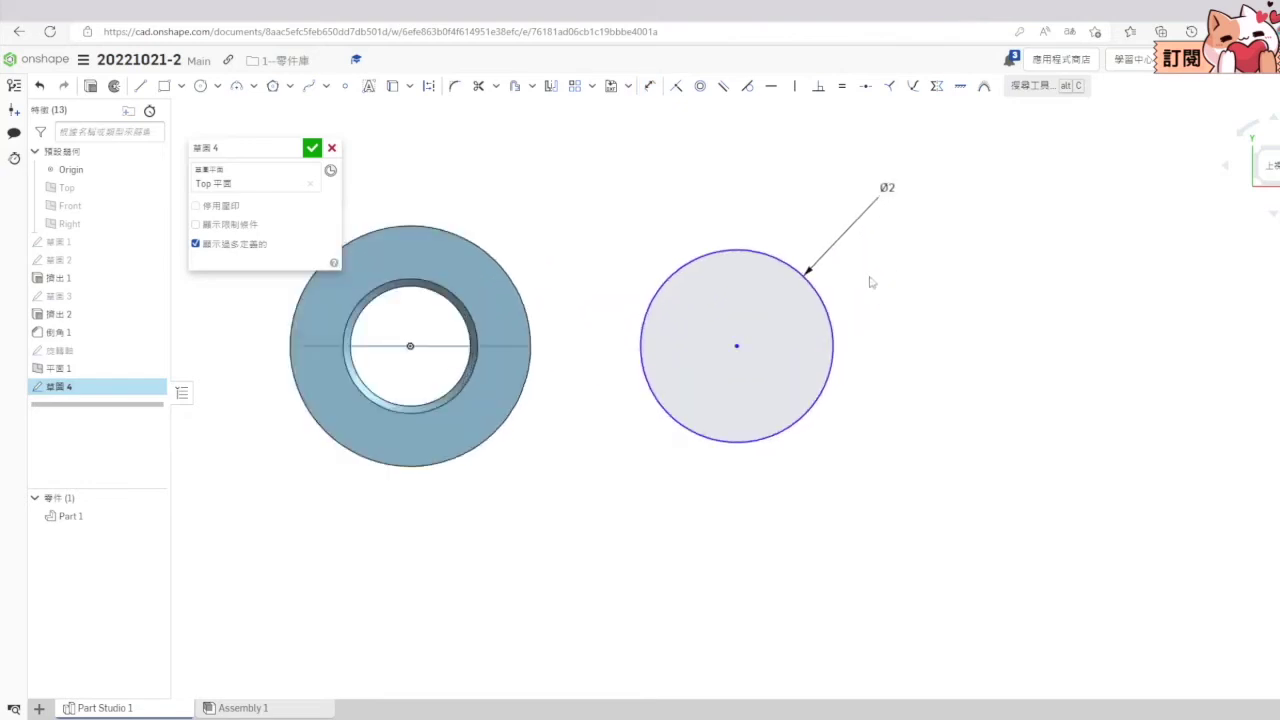
Step: Check the reference drawing and draw two smaller circles concentric with the 2 mm circle
key(alt+Tab)
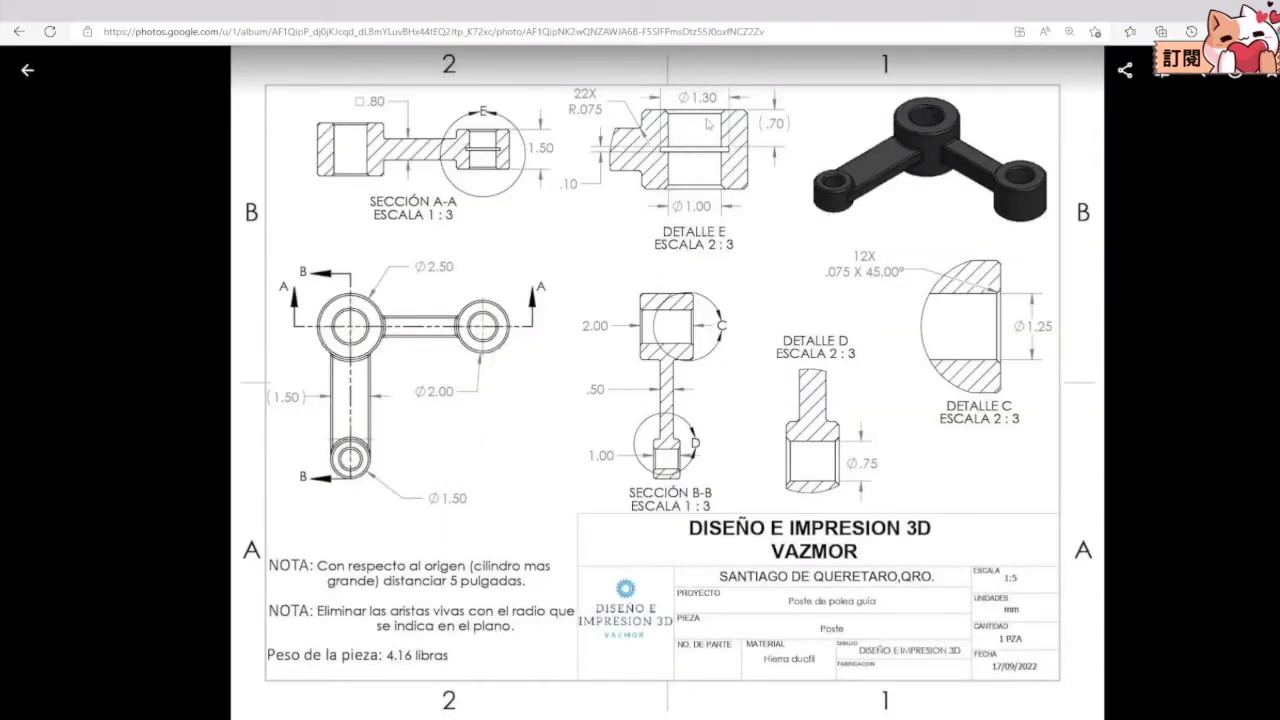
key(alt+Tab)
key(s)
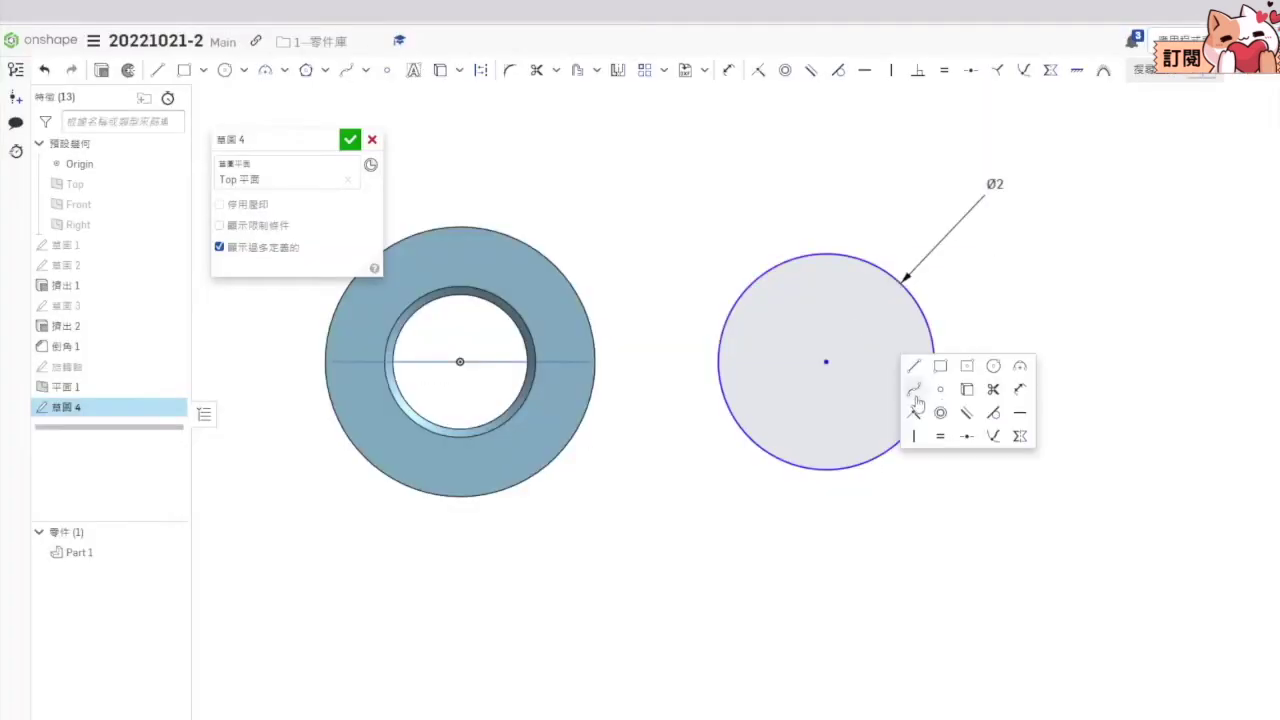
click(993, 367)
click(826, 361)
click(860, 283)
click(826, 361)
click(838, 317)
key(Escape)
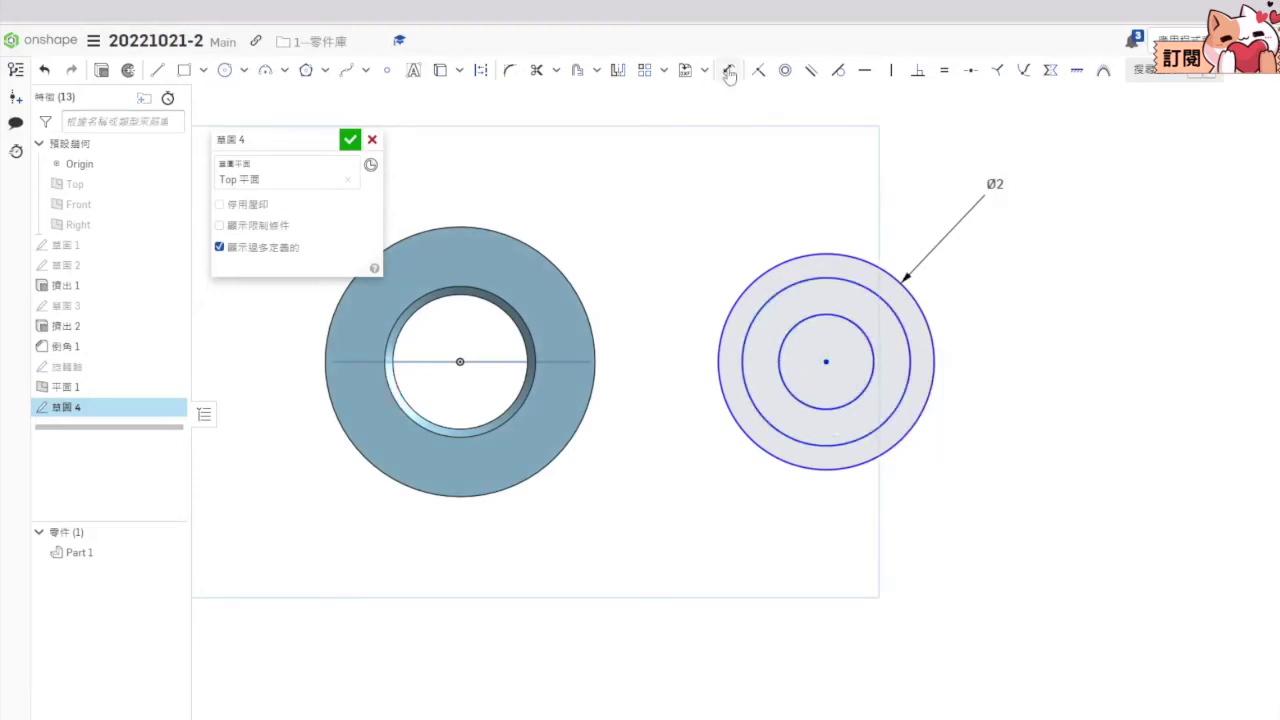
Step: Dimension the innermost circle's diameter as 1 mm and the middle circle's as 1.3 mm
click(889, 314)
click(1062, 330)
text(1)
key(Return)
click(873, 361)
click(1020, 367)
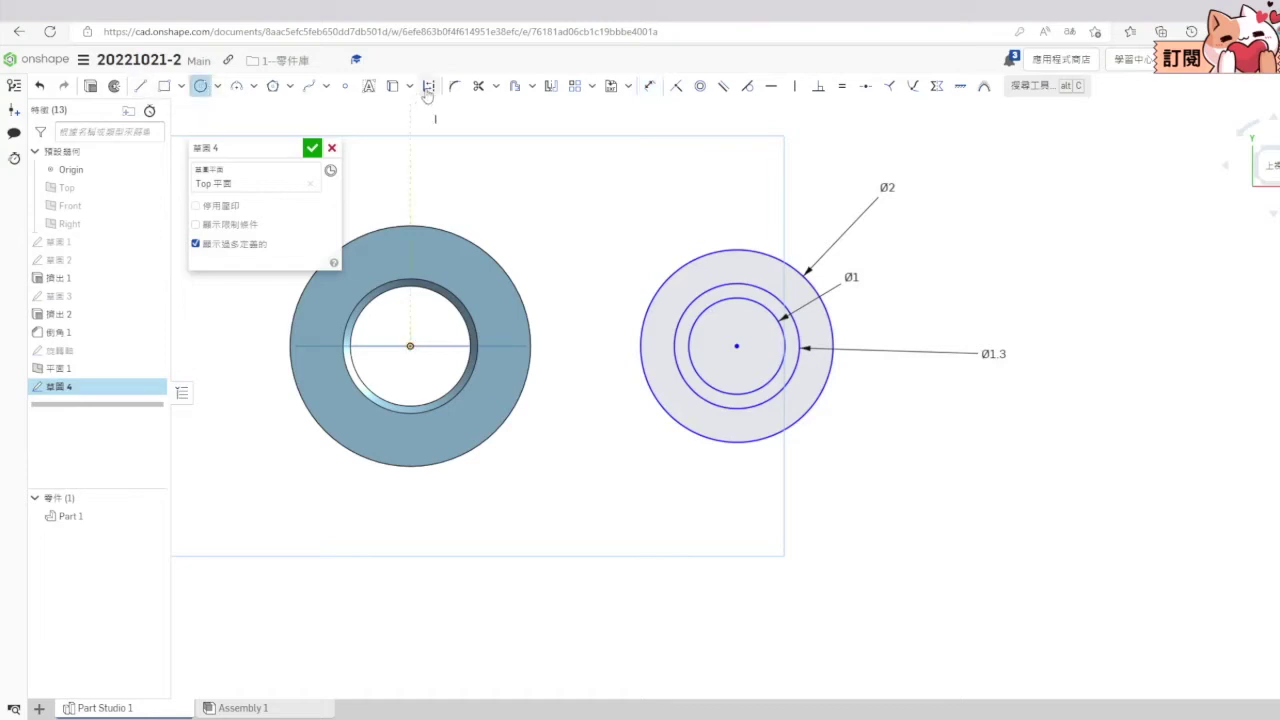
Step: Draw a horizontal construction line from the origin to the centre of the concentric circles and dimension its length as 5 mm
key(Escape)
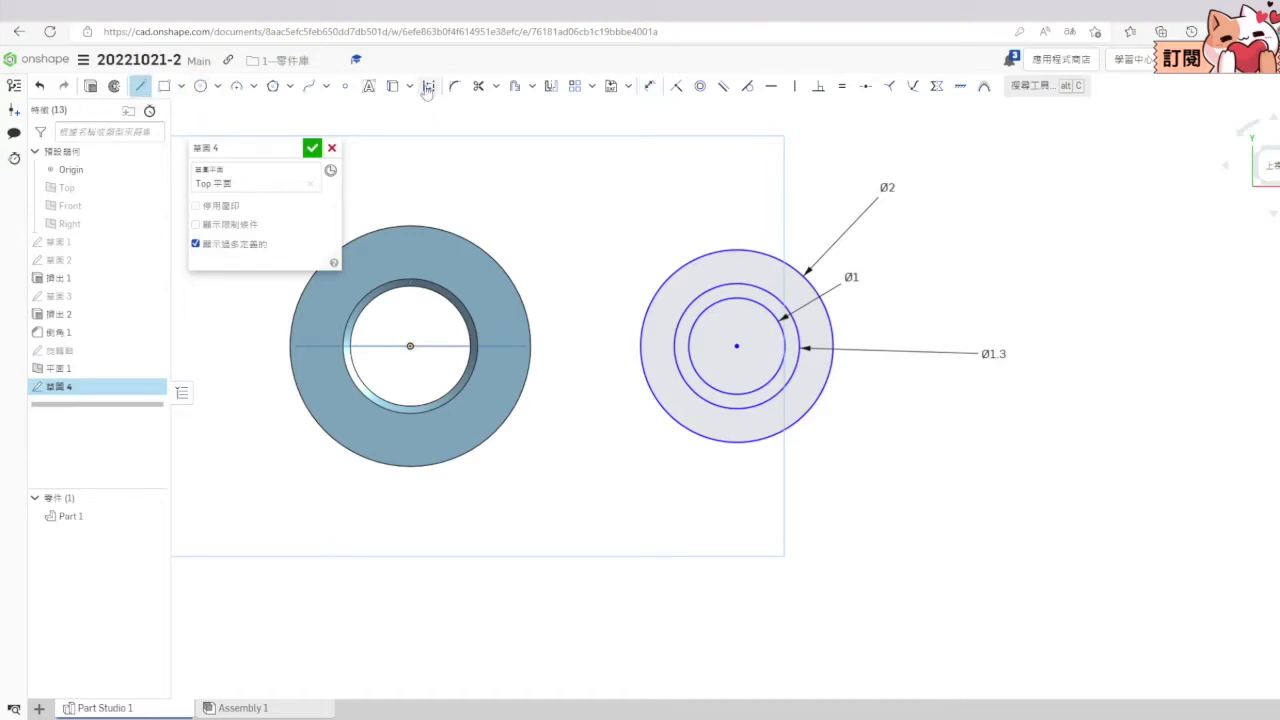
click(736, 346)
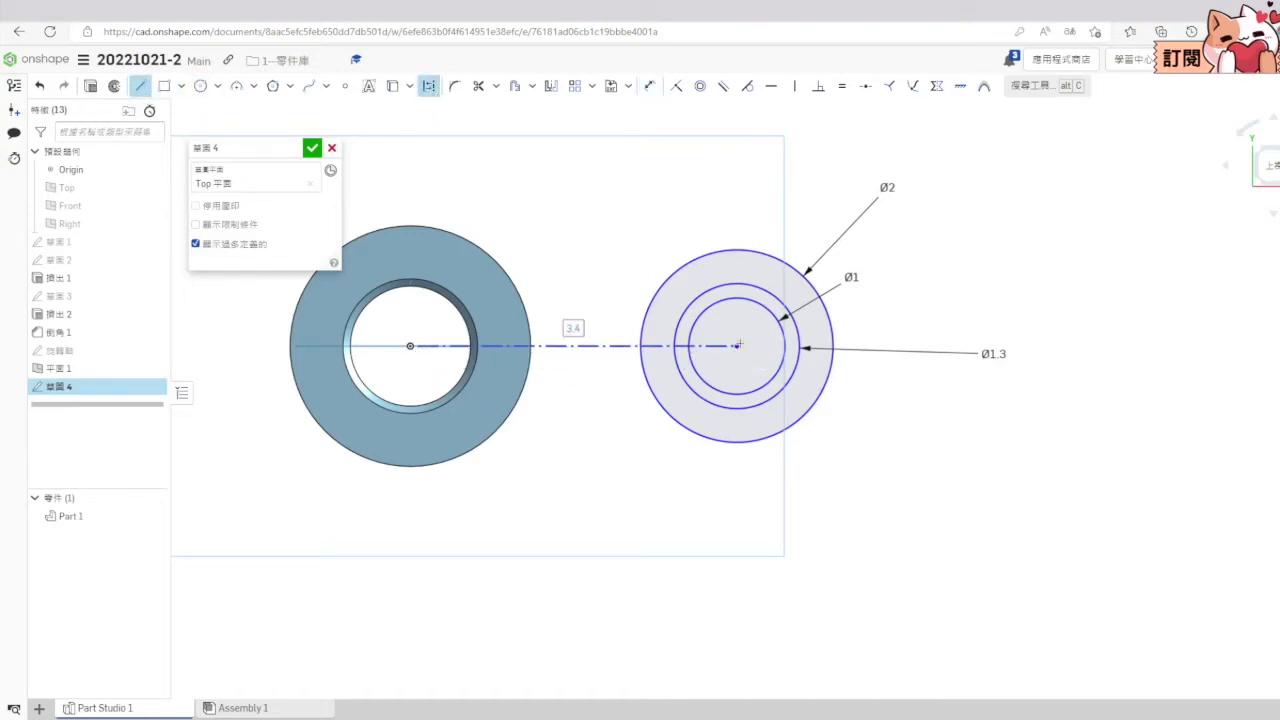
key(Escape)
click(578, 346)
click(574, 222)
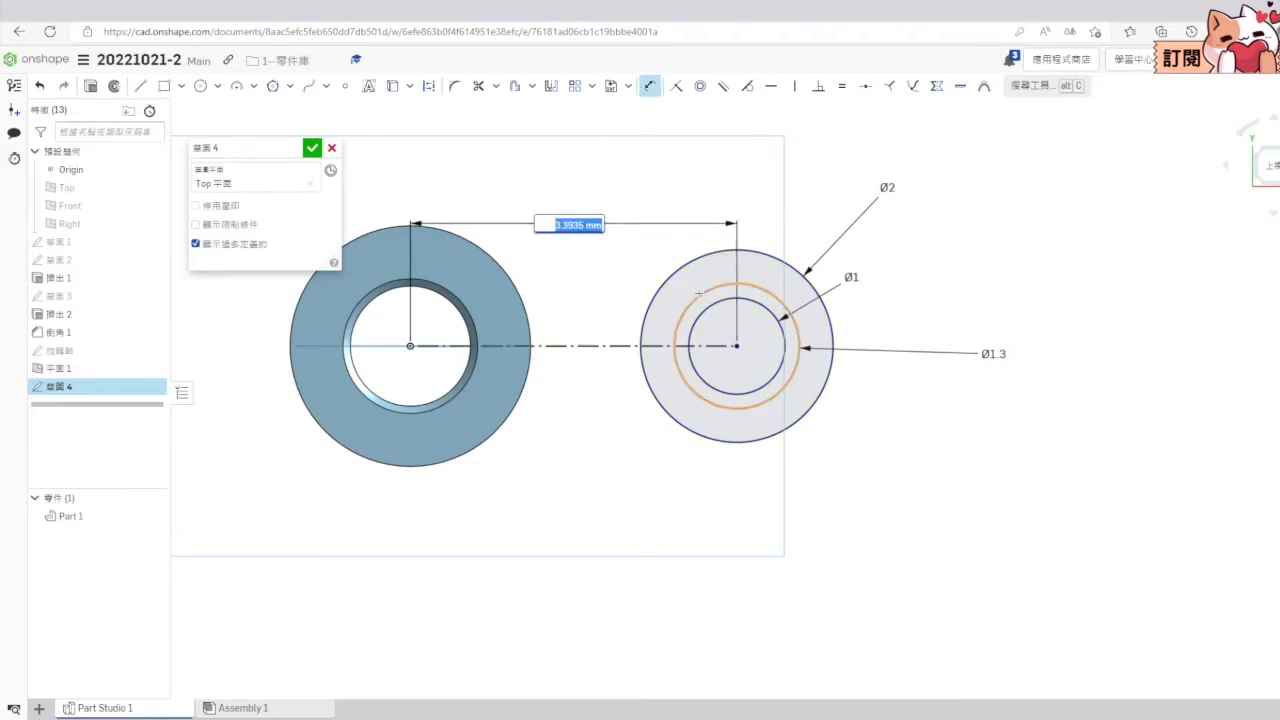
text(5)
key(Return)
scroll(645, 397, down, 3)
scroll(645, 397, up, 3)
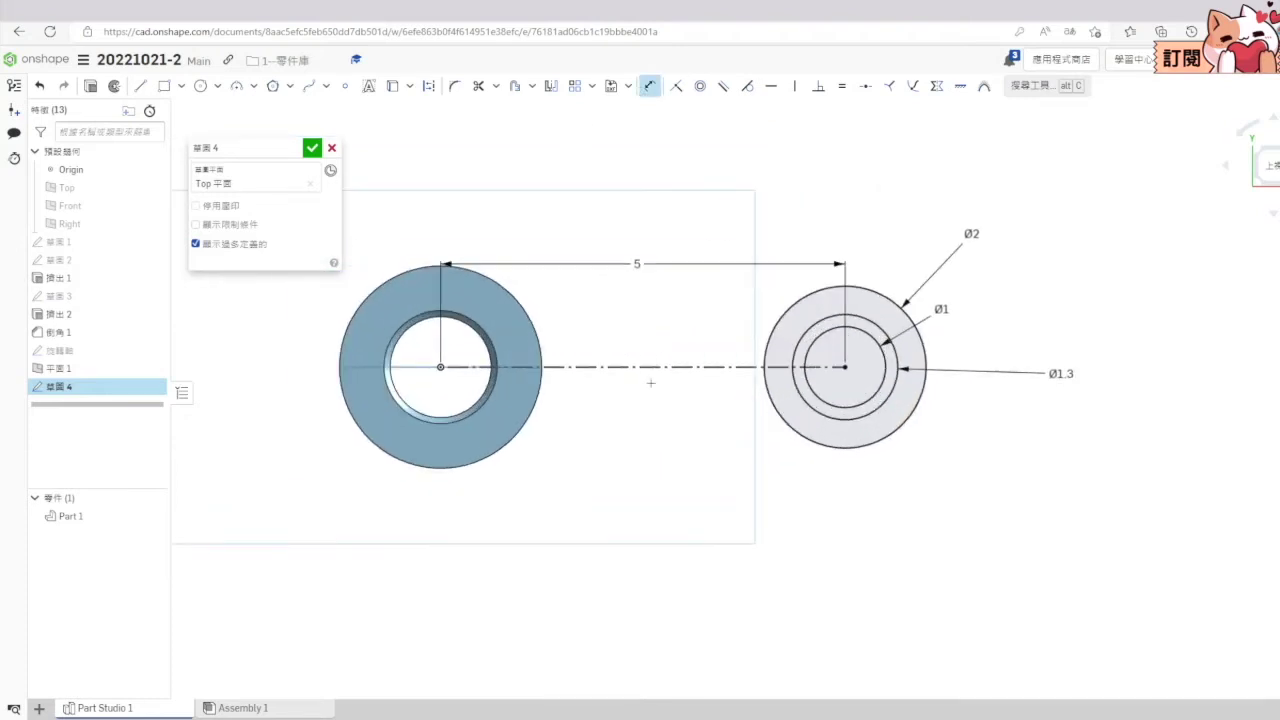
Step: Sketch a corner rectangle across the construction line, between the main cylinder and the 2 mm circle
click(165, 87)
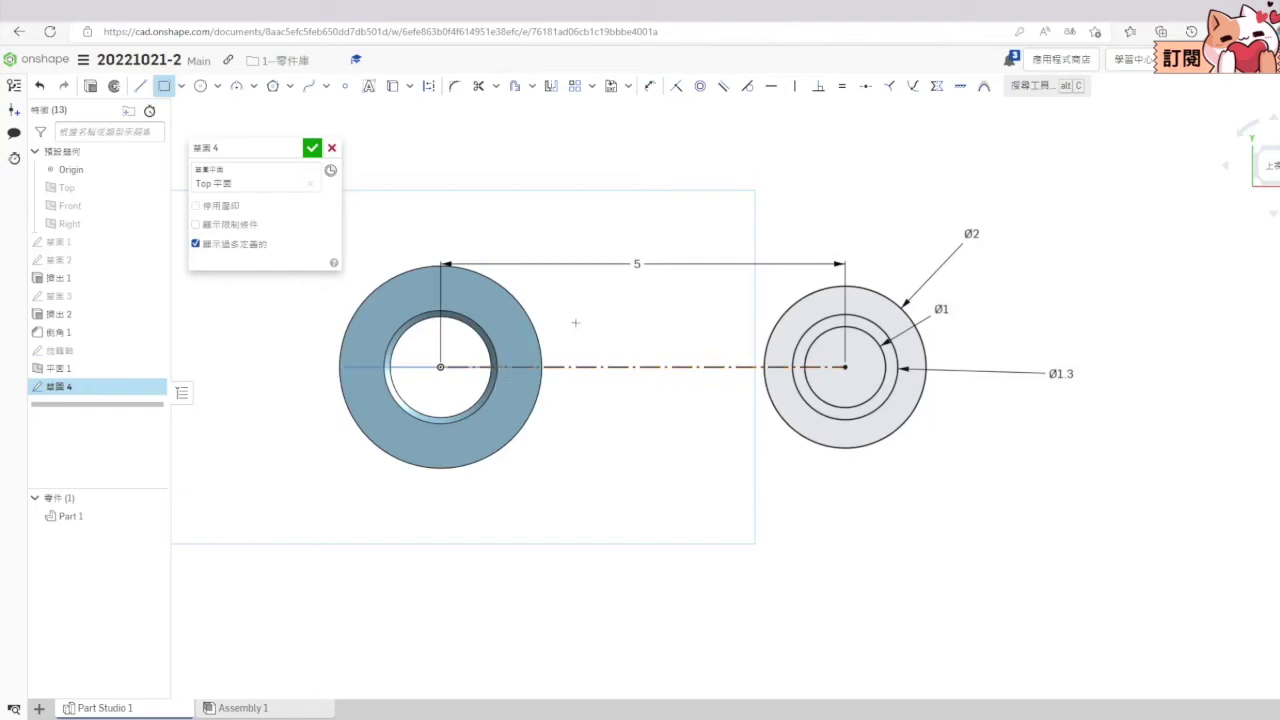
click(566, 317)
click(734, 464)
key(Escape)
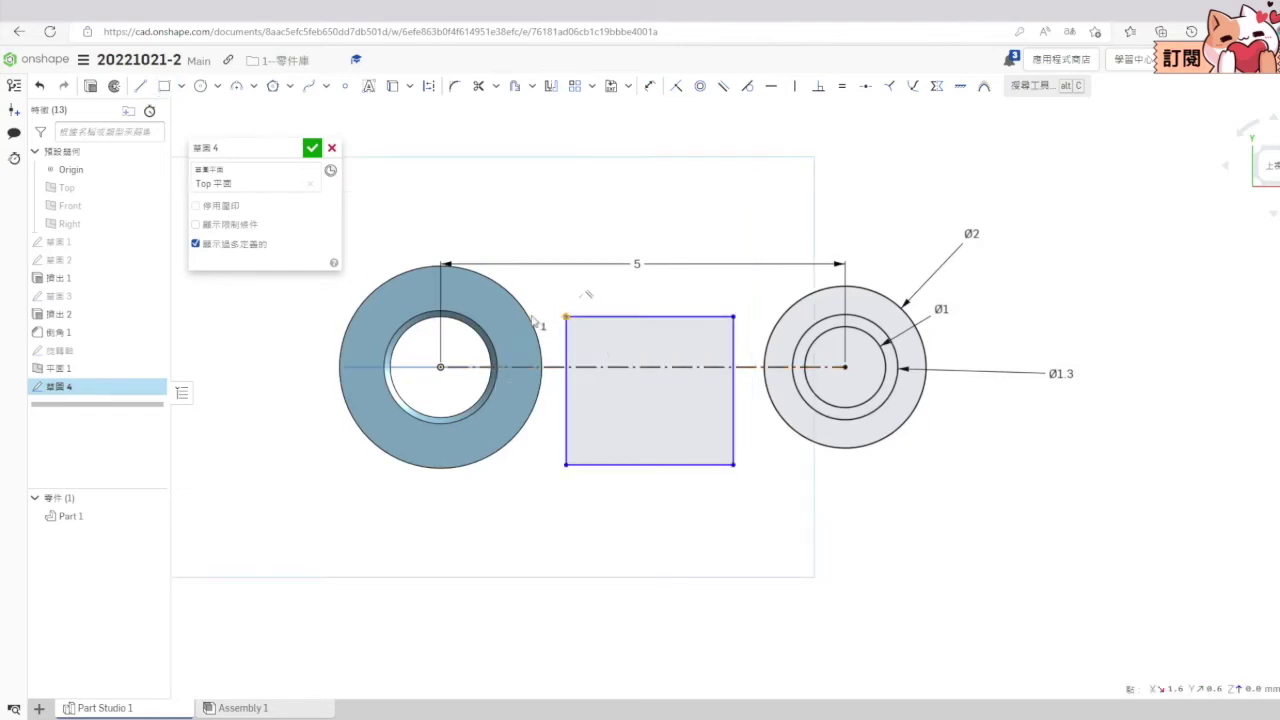
Step: Make the rectangle's four corners coincident with the main cylinder's outer edge and the 2 mm circle
click(676, 88)
click(702, 329)
click(771, 335)
click(678, 88)
click(535, 477)
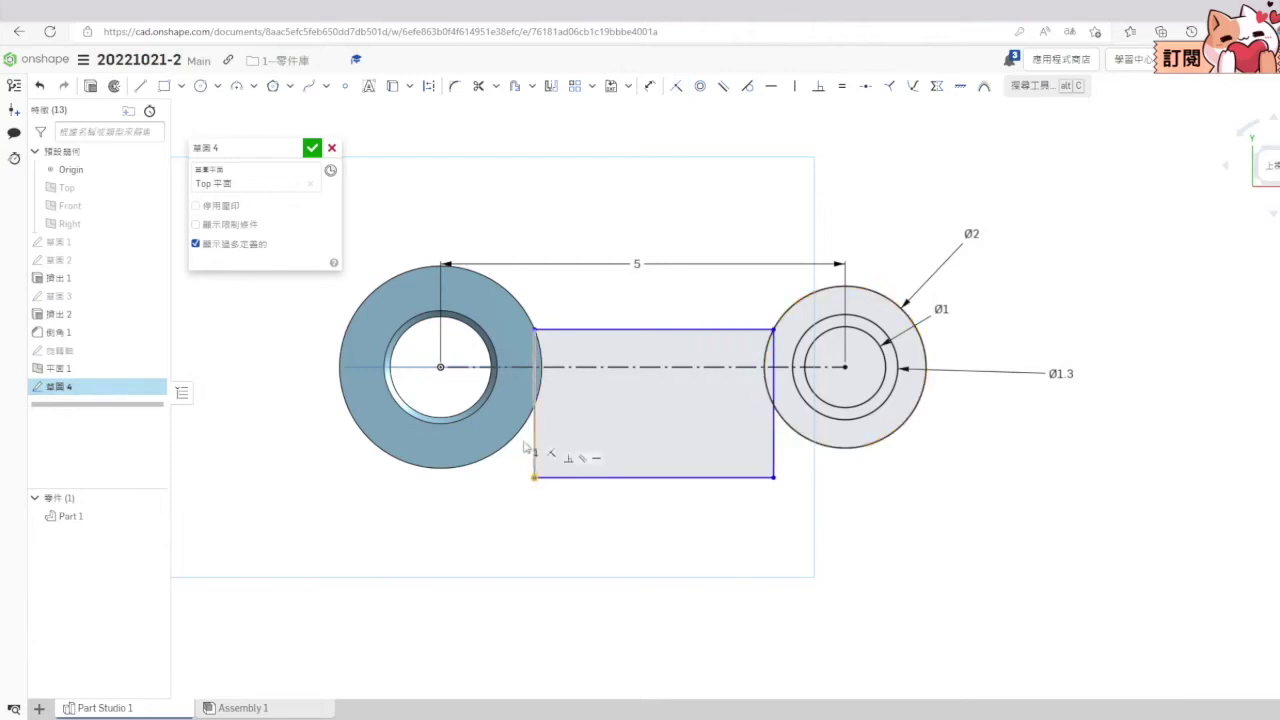
click(541, 380)
click(676, 88)
click(772, 404)
click(795, 388)
click(673, 90)
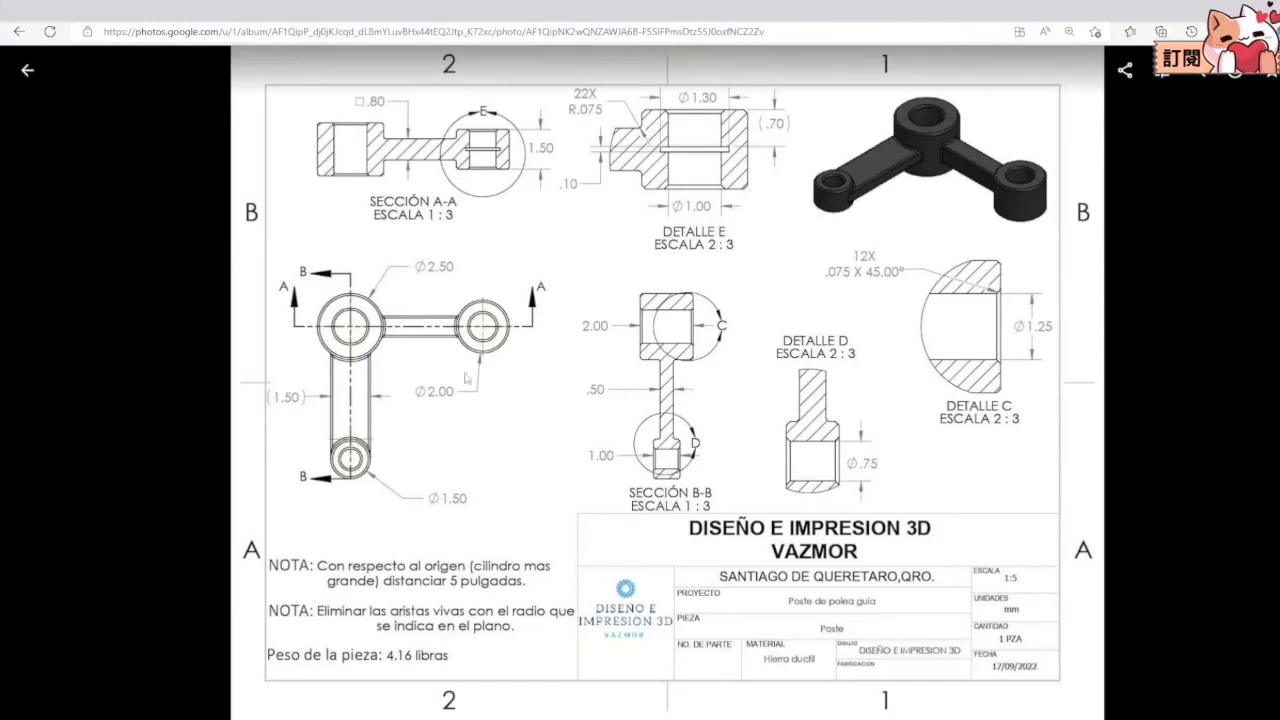
Step: Dimension the height of the connecting rectangle as 0.8 mm
key(s)
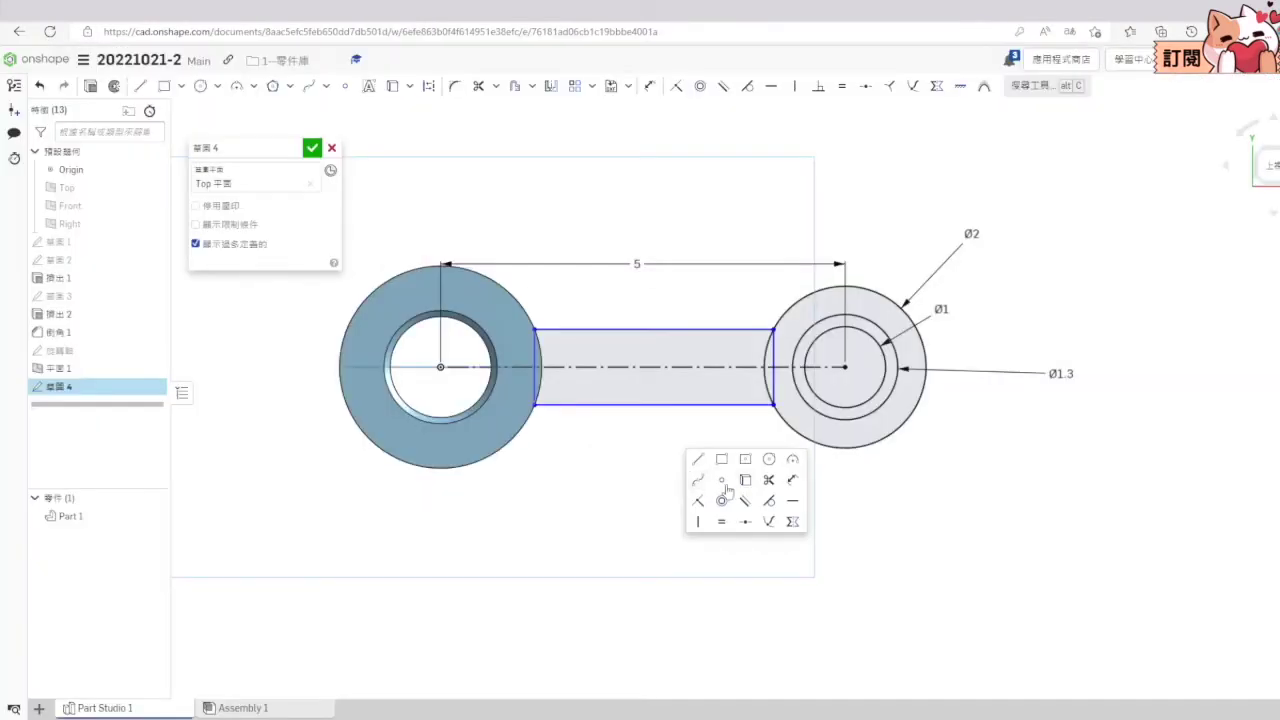
click(792, 482)
click(536, 385)
click(562, 430)
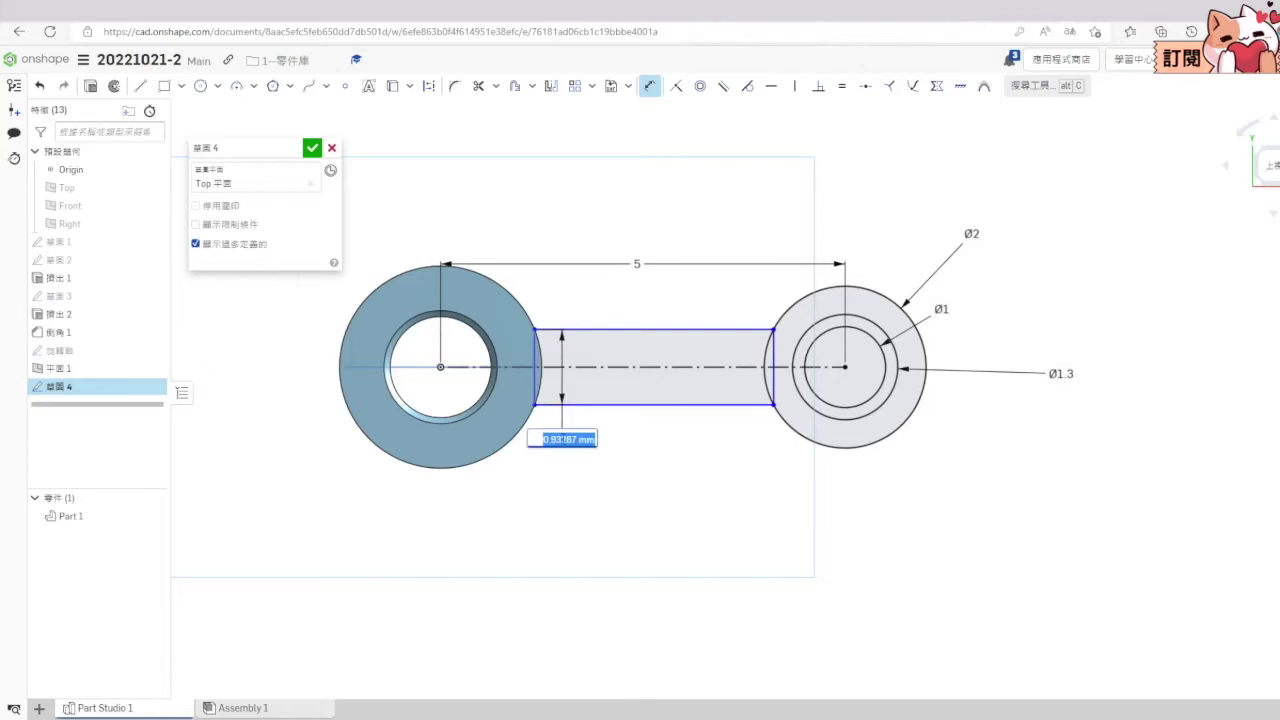
text(0.8)
key(Return)
Step: Change the connecting rectangle's height to 0.5 mm
double_click(582, 433)
text(0.5)
key(Return)
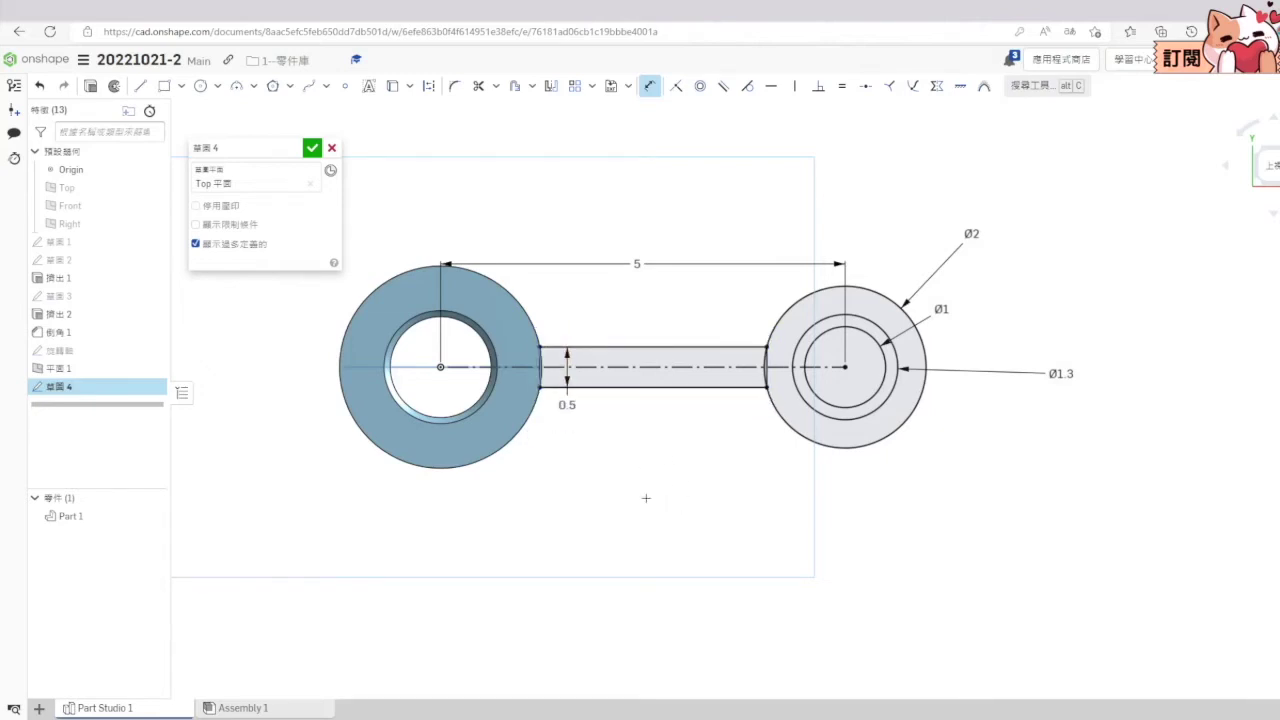
Step: Check the reference drawing, set the connecting rectangle's height to 0.7 mm and finish the sketch
key(ctrl+Tab)
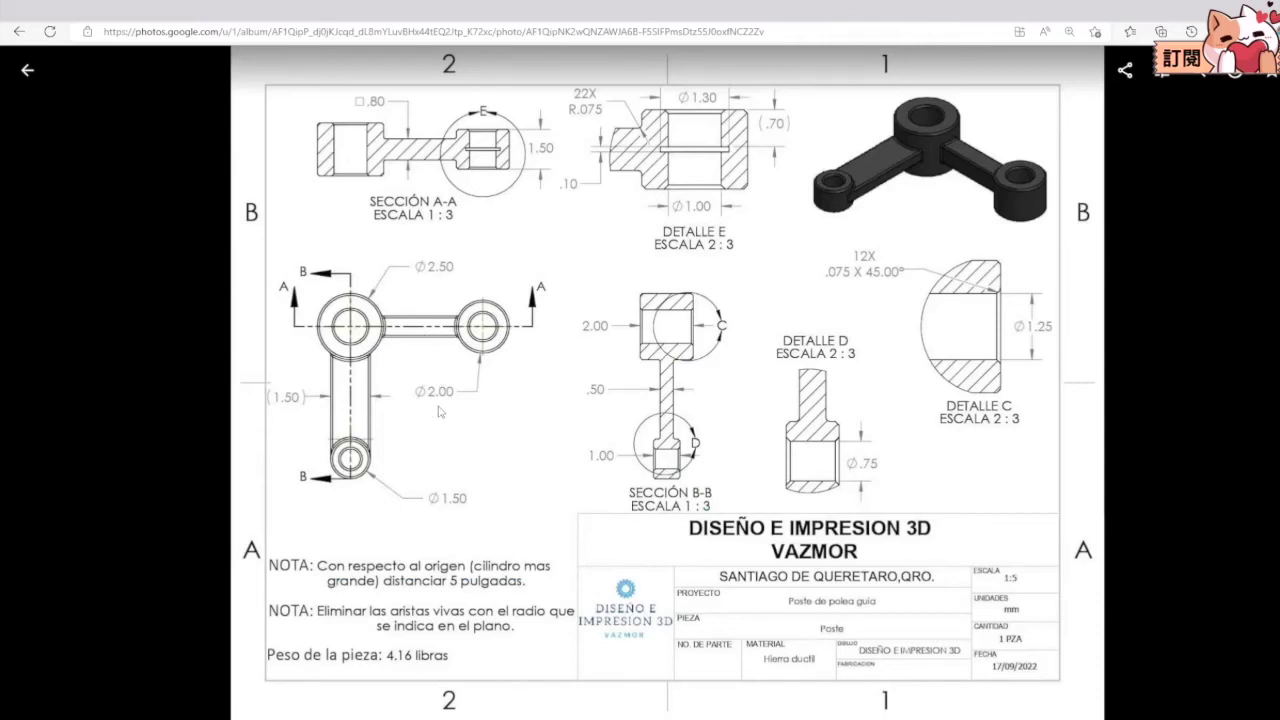
key(ctrl+Tab)
double_click(567, 404)
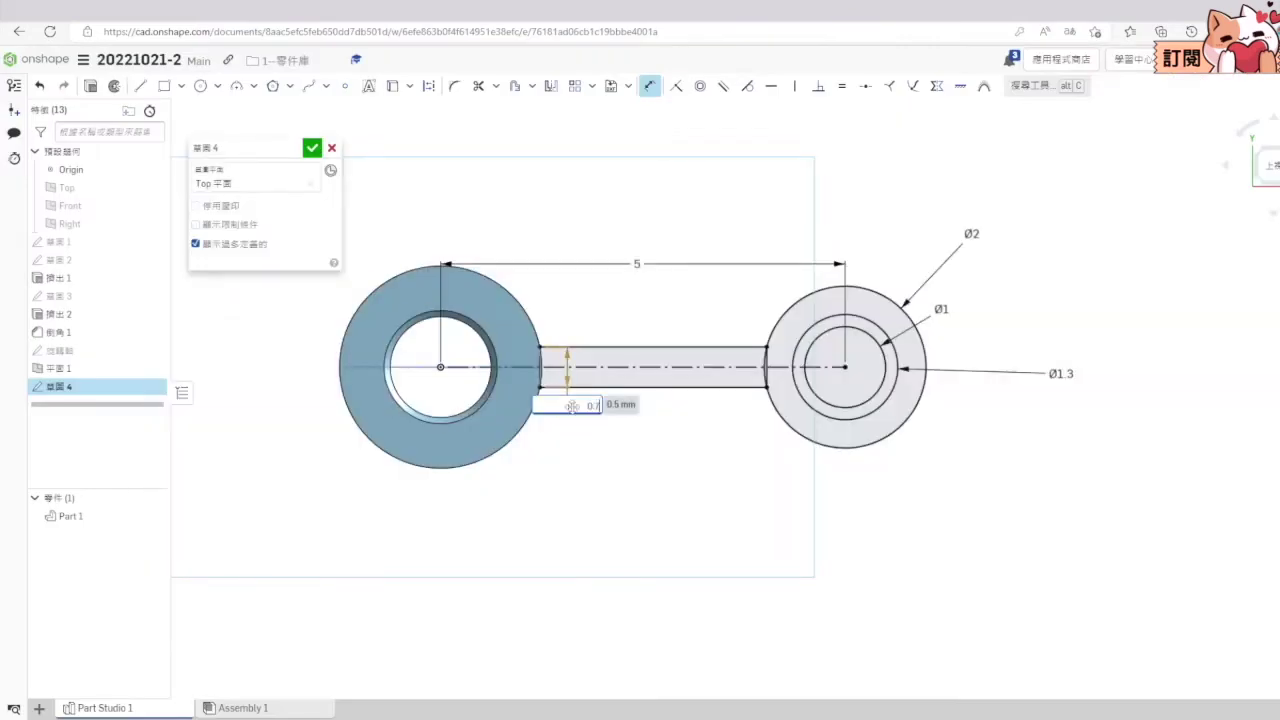
key(Return)
click(315, 147)
Step: Start a sketch on the Top plane and project the connecting rectangle's edges into it
click(1279, 212)
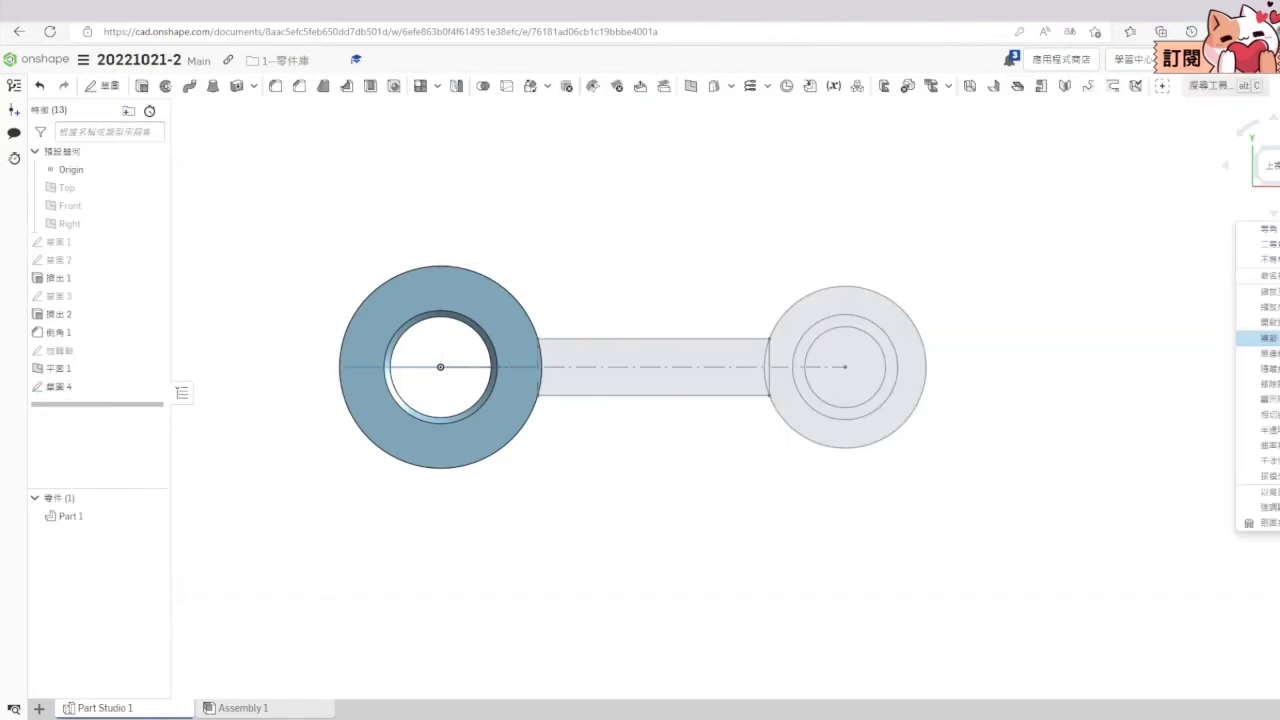
click(1265, 260)
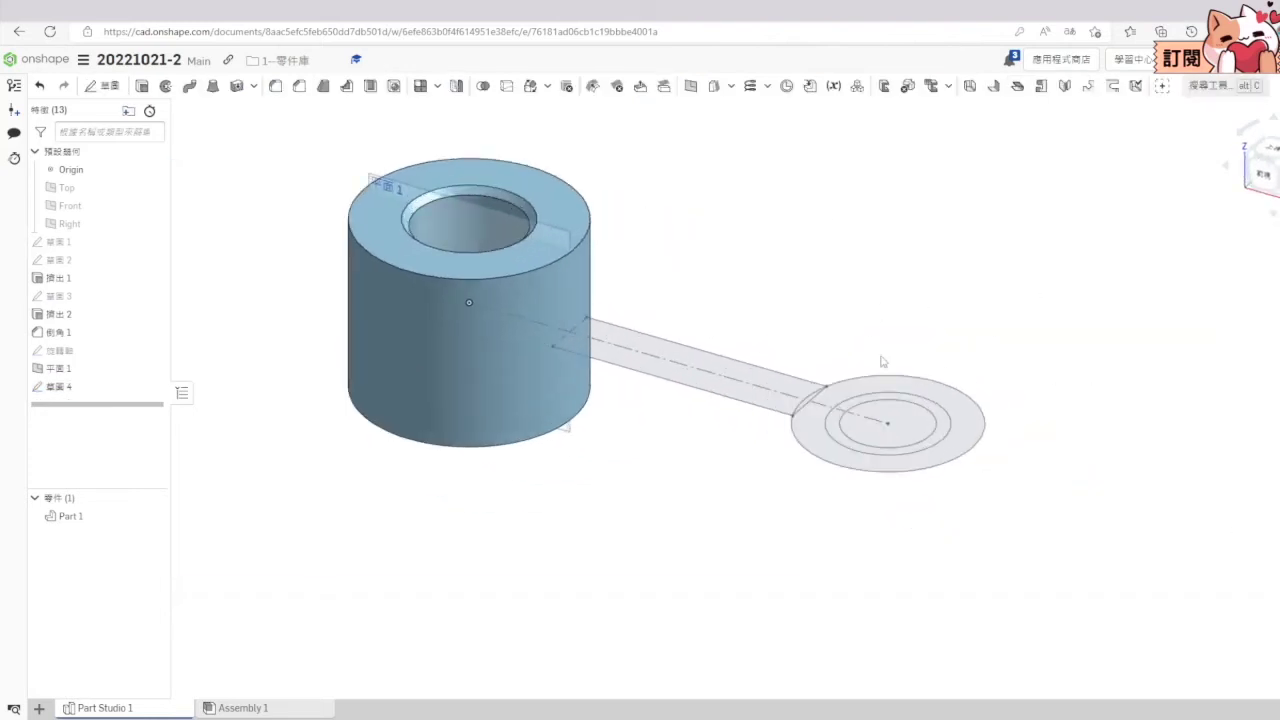
right_click(72, 187)
click(112, 246)
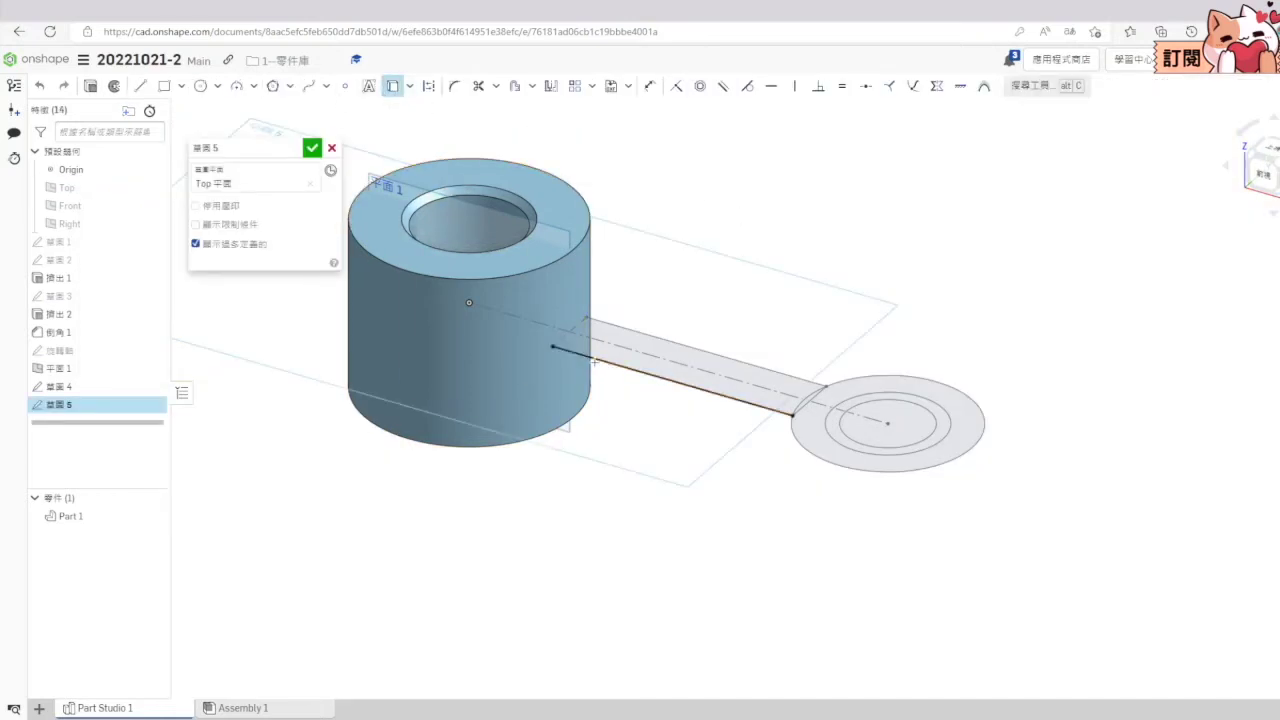
click(571, 331)
click(692, 348)
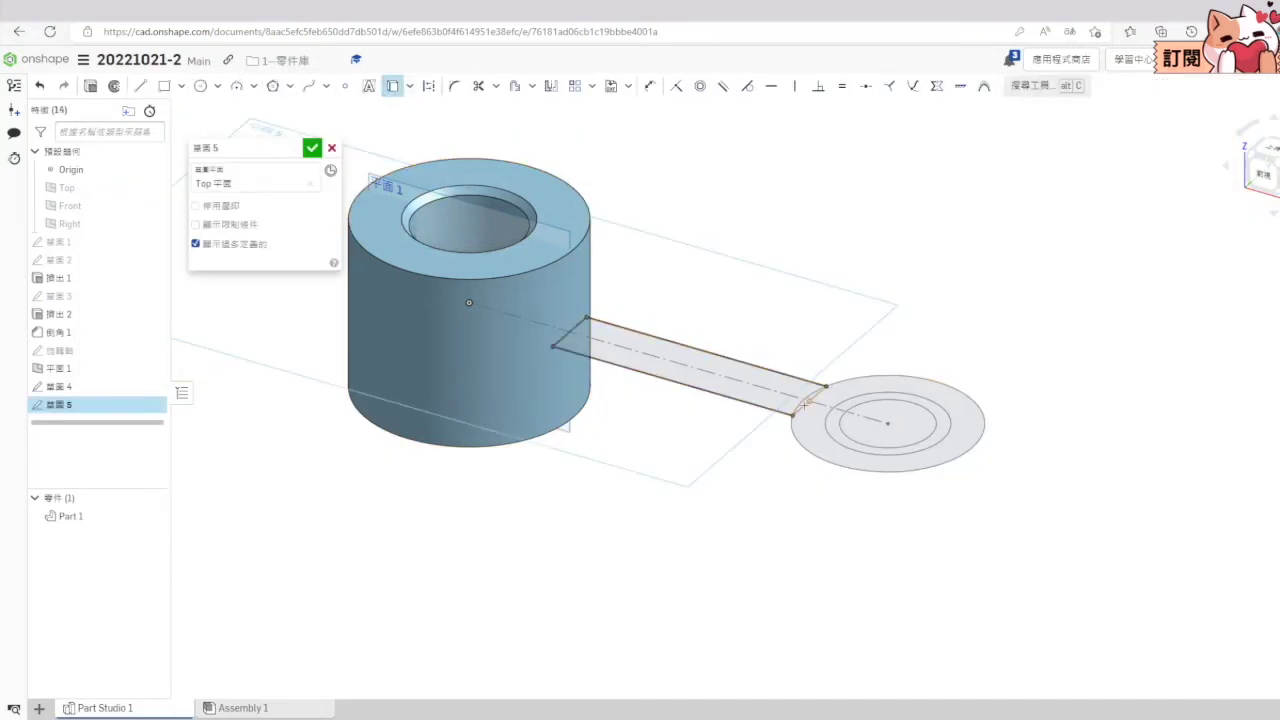
Step: Extrude the projected rectangle symmetrically by 0.8 mm, adding it to Part 1 as the connecting arm
click(91, 86)
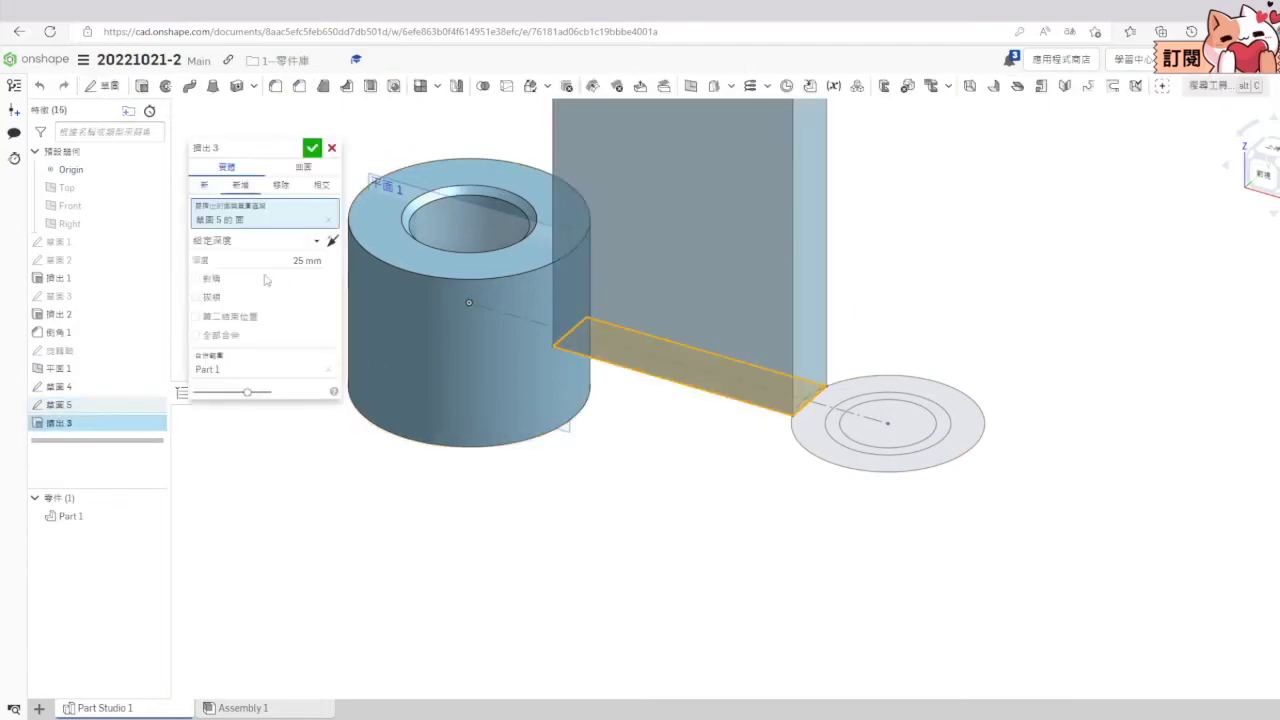
click(210, 278)
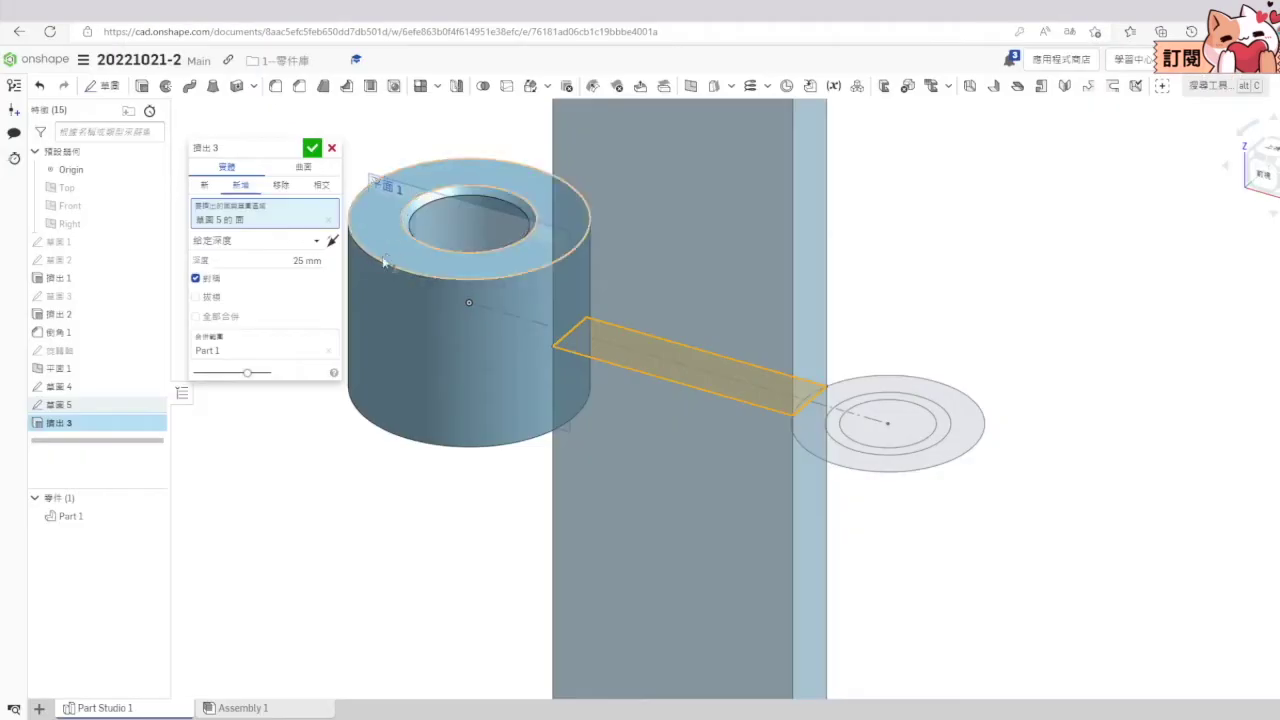
click(300, 260)
text(0.8)
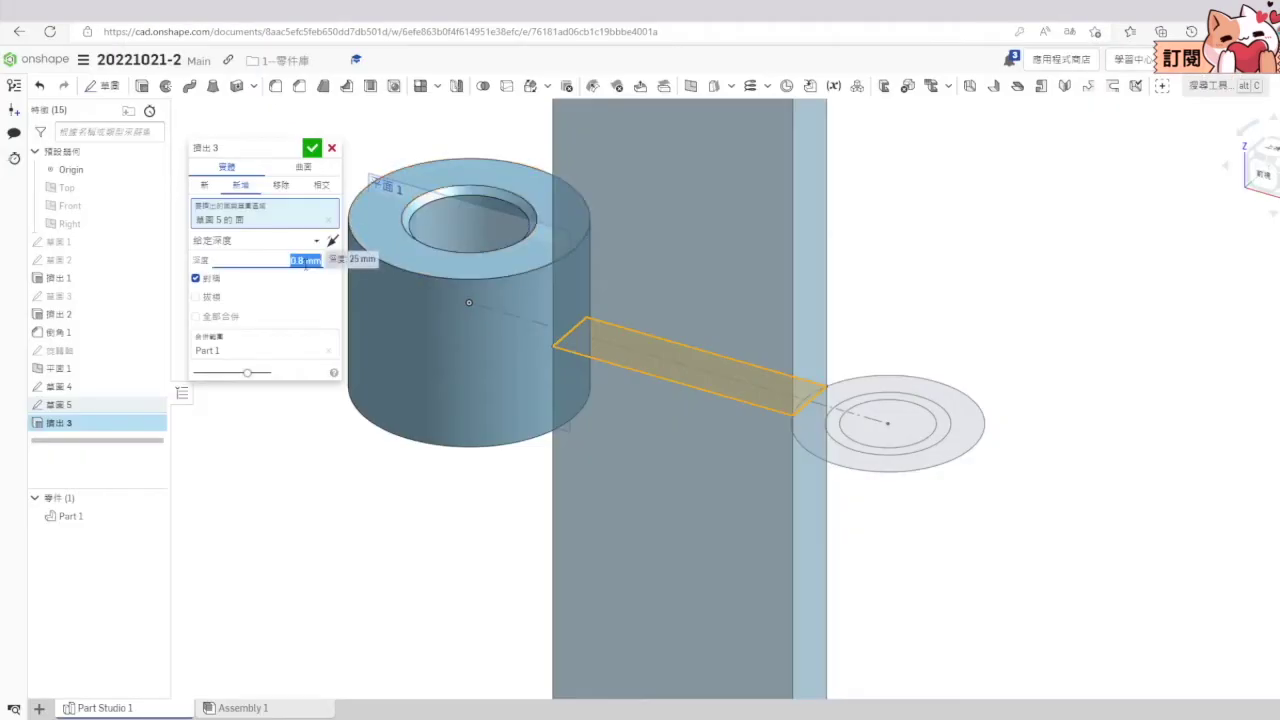
key(Return)
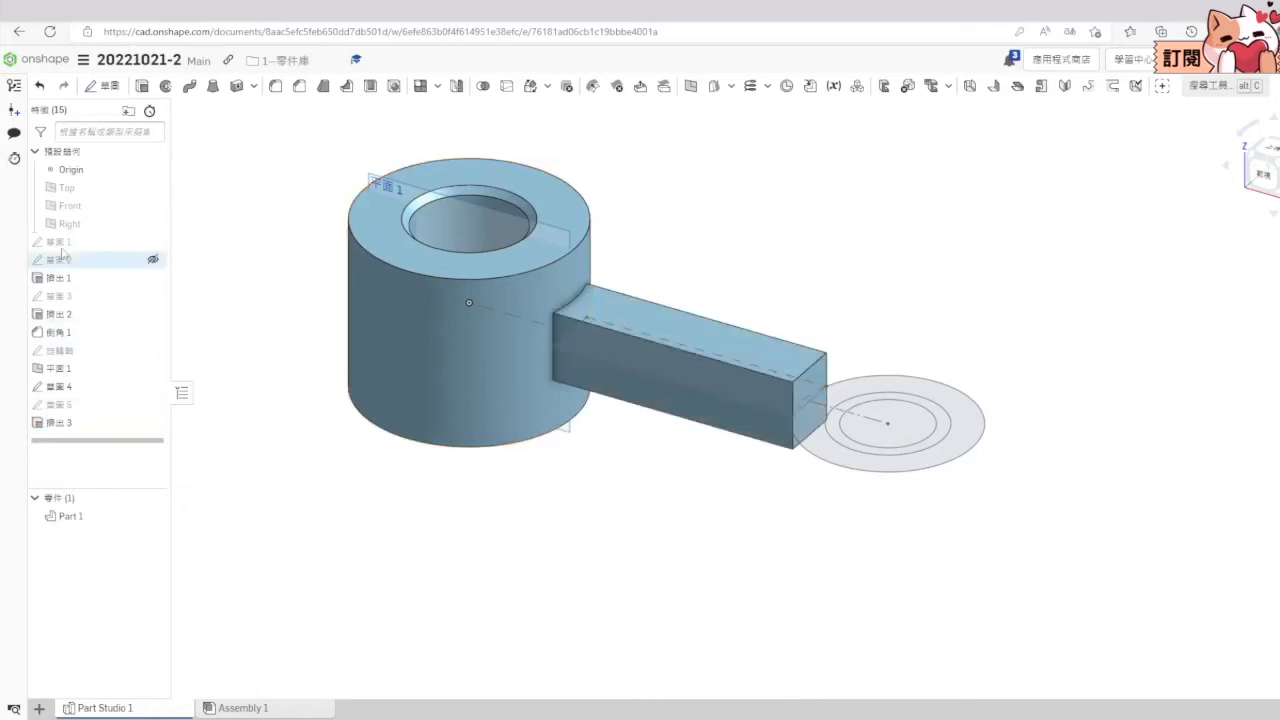
Step: Start a sketch on the Top plane and project the 2 mm circle at the arm's end
click(66, 187)
right_click(66, 187)
click(188, 222)
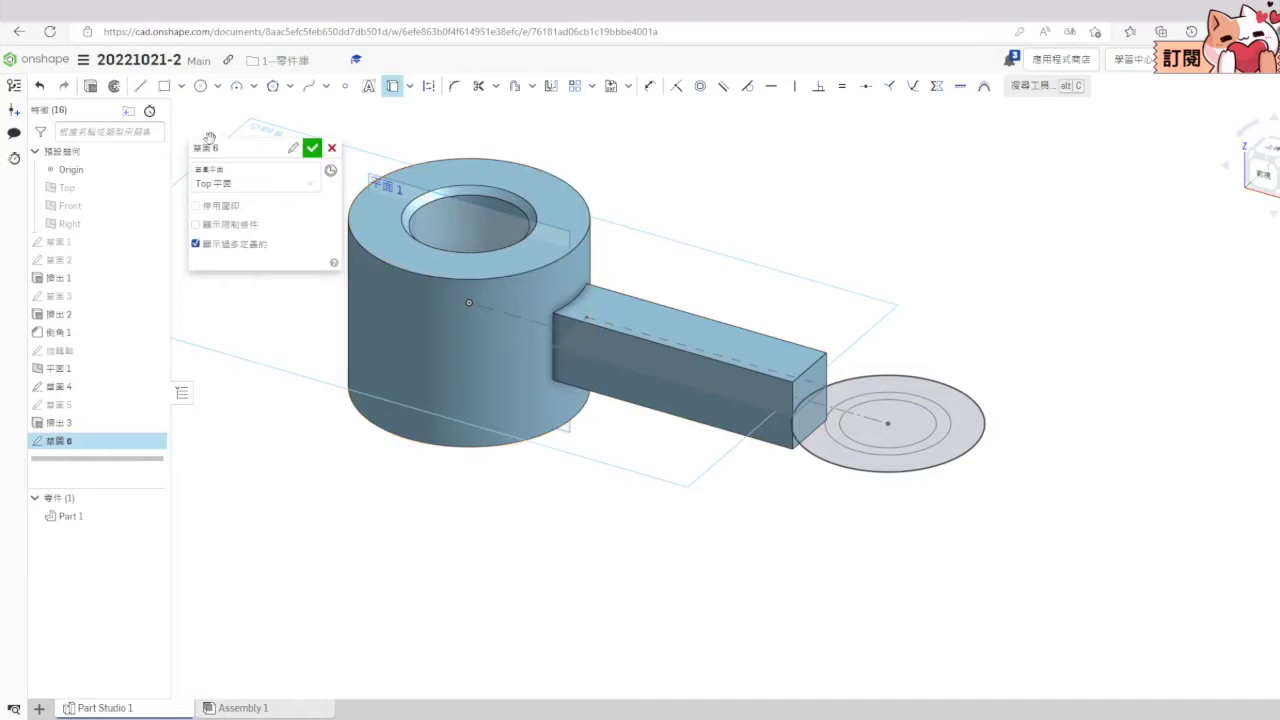
Step: Check the second cylinder's height in the reference drawing and extrude the projected circle symmetrically by 1.5 mm, adding it to Part 1
click(90, 86)
click(195, 278)
click(340, 10)
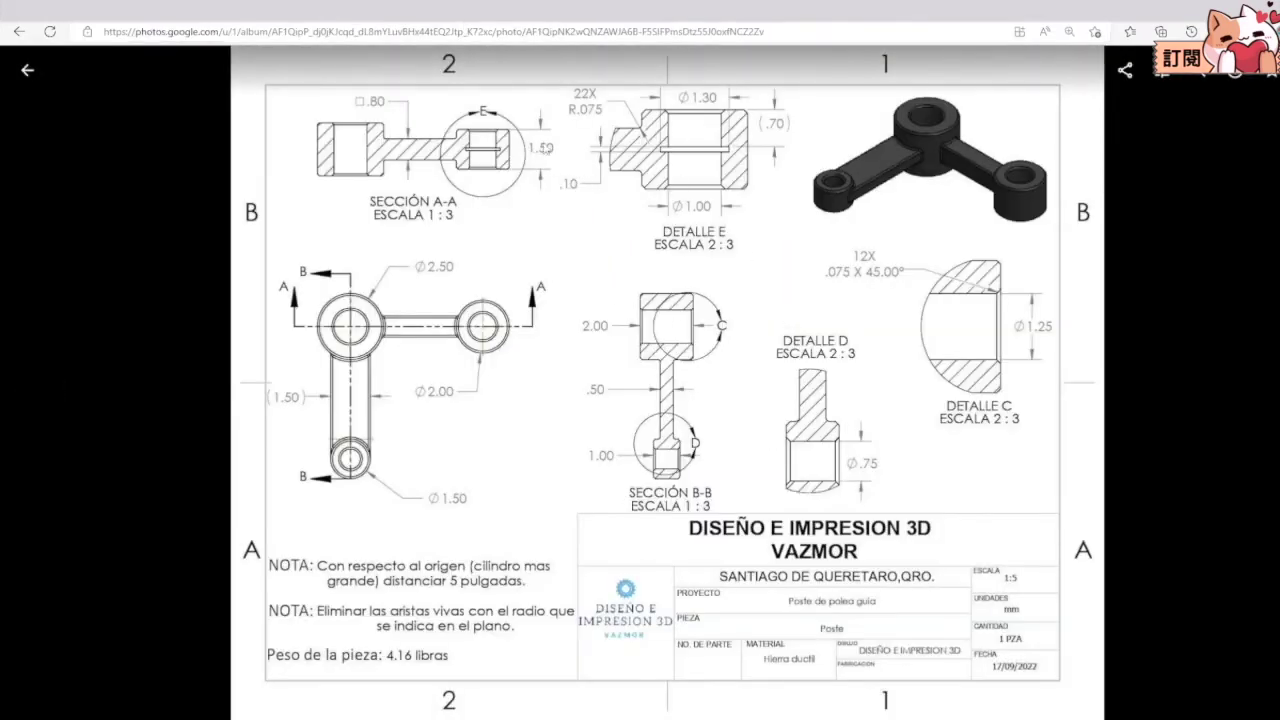
key(ctrl+Tab)
click(307, 260)
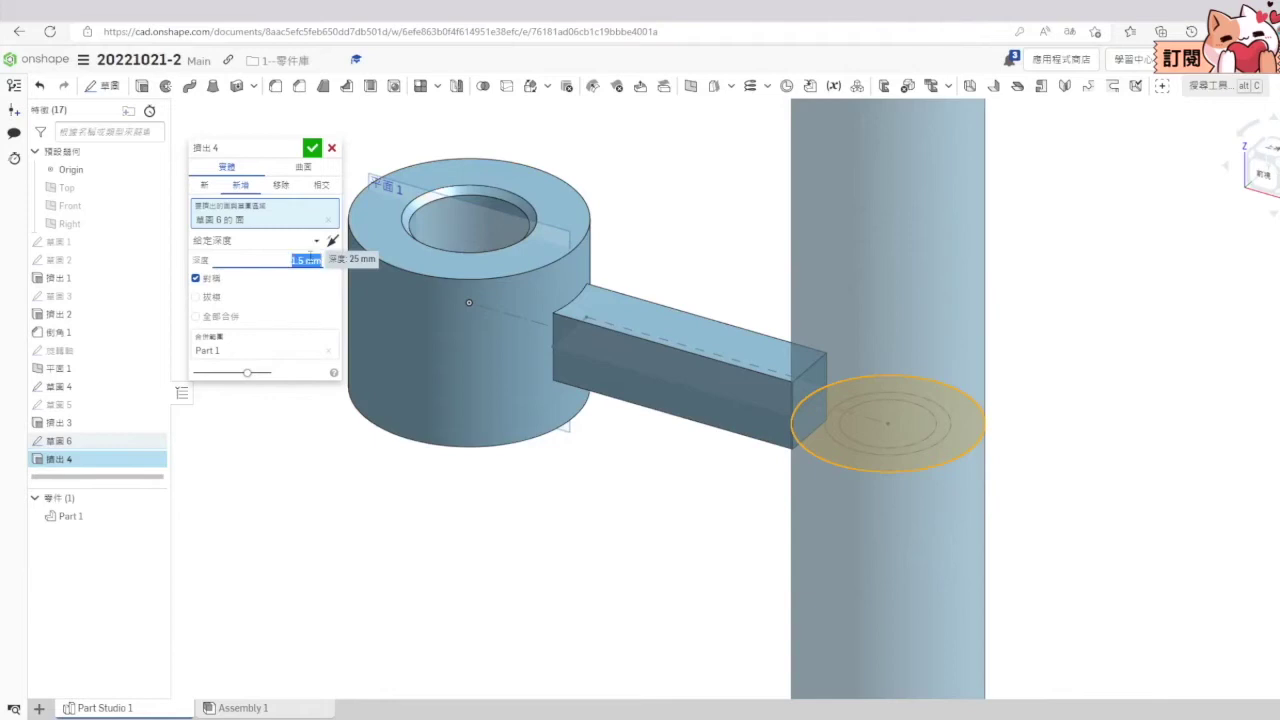
key(Return)
click(312, 148)
Step: Project the 1 mm circle into a sketch on the second cylinder's top face and cut the hole with Extrude Remove, Up to next
right_click(866, 356)
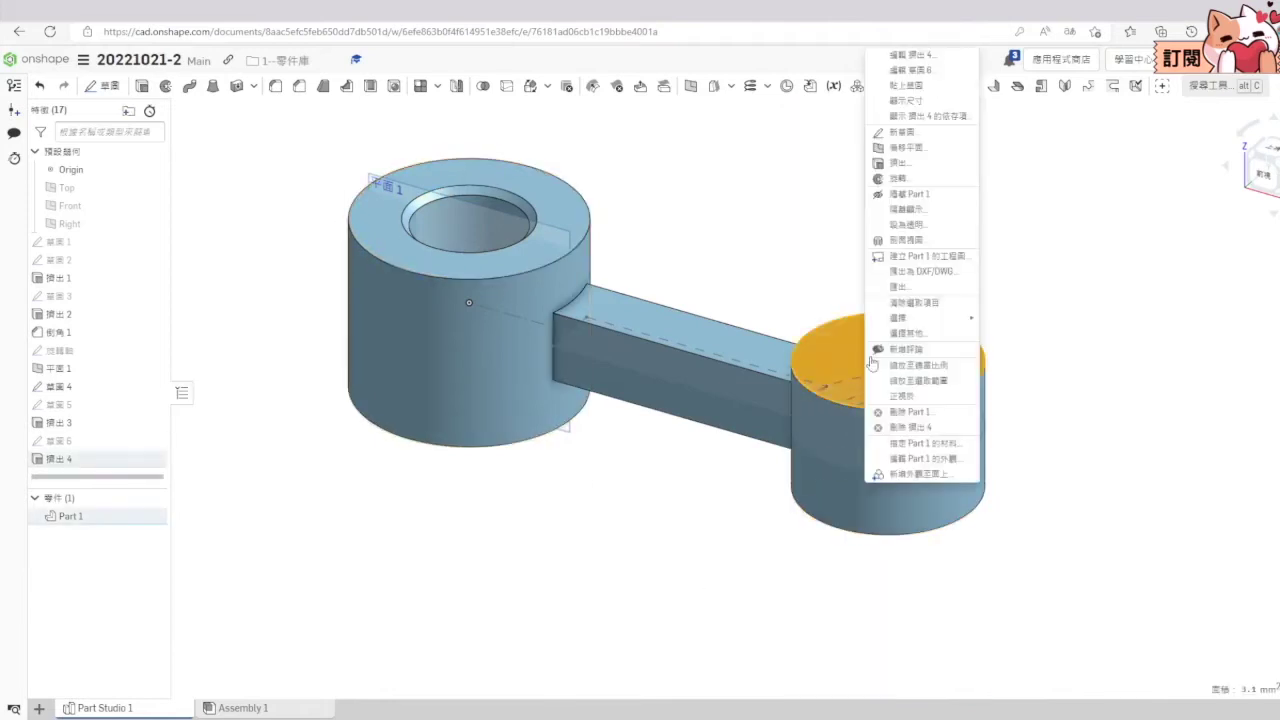
click(901, 131)
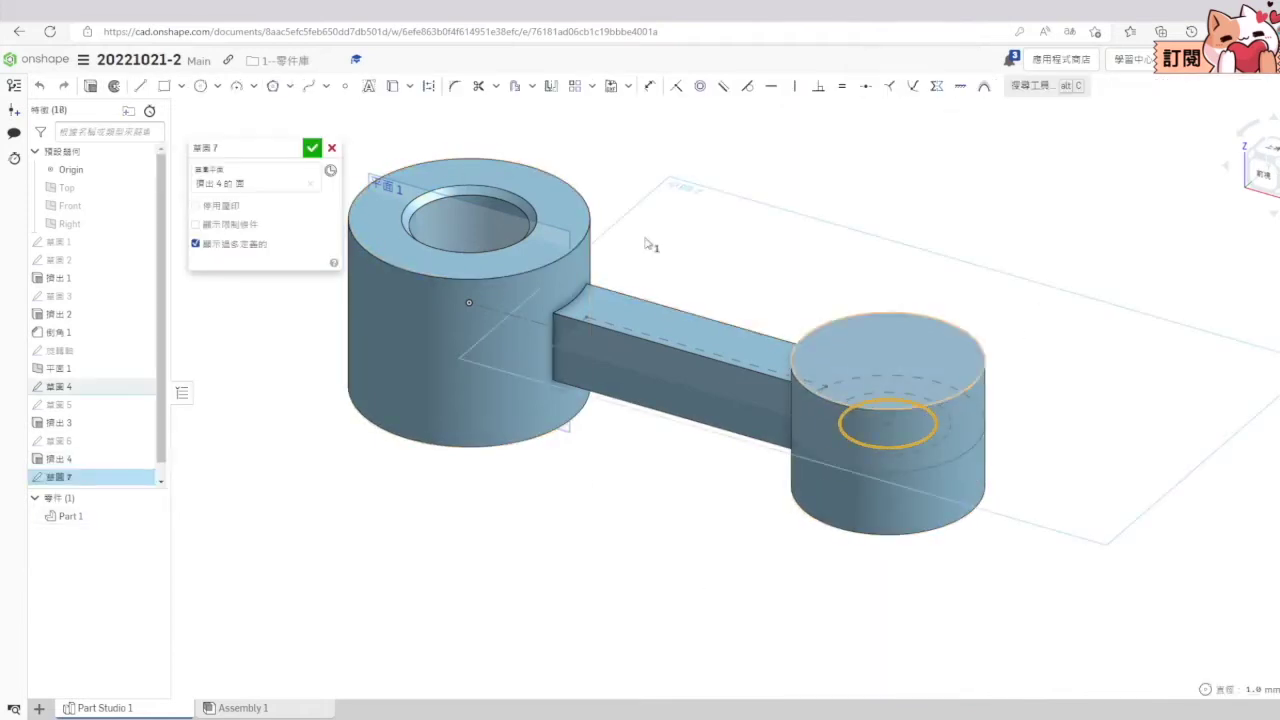
click(91, 86)
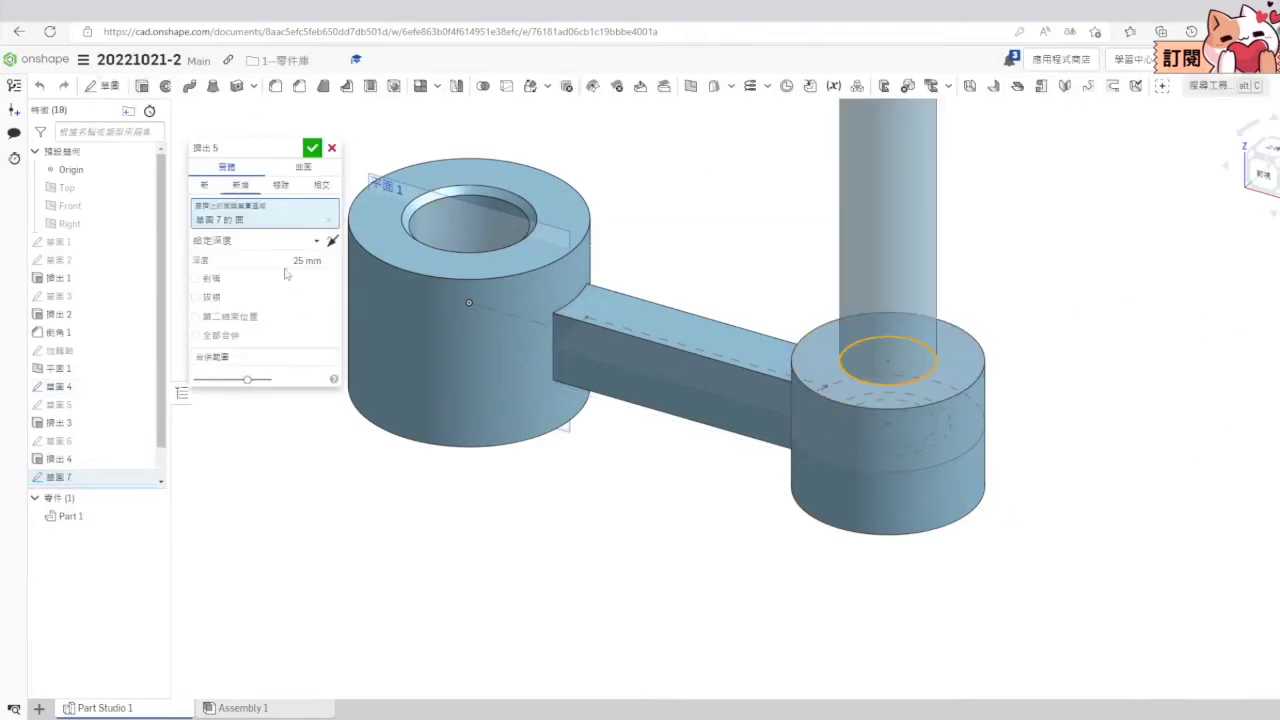
click(281, 185)
click(285, 242)
click(267, 287)
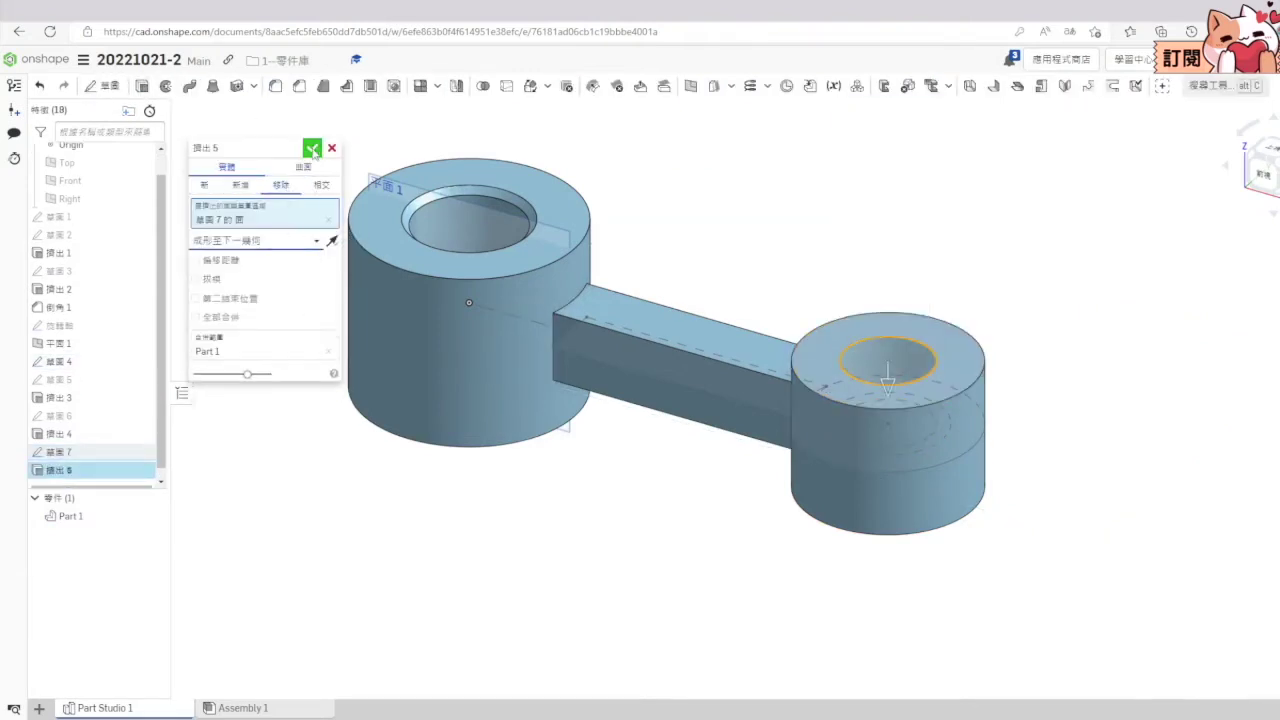
click(312, 148)
Step: Project the 1.3 mm circle into a sketch on the Top plane and cut it symmetrically as an internal groove, following the reference drawing
right_click(74, 172)
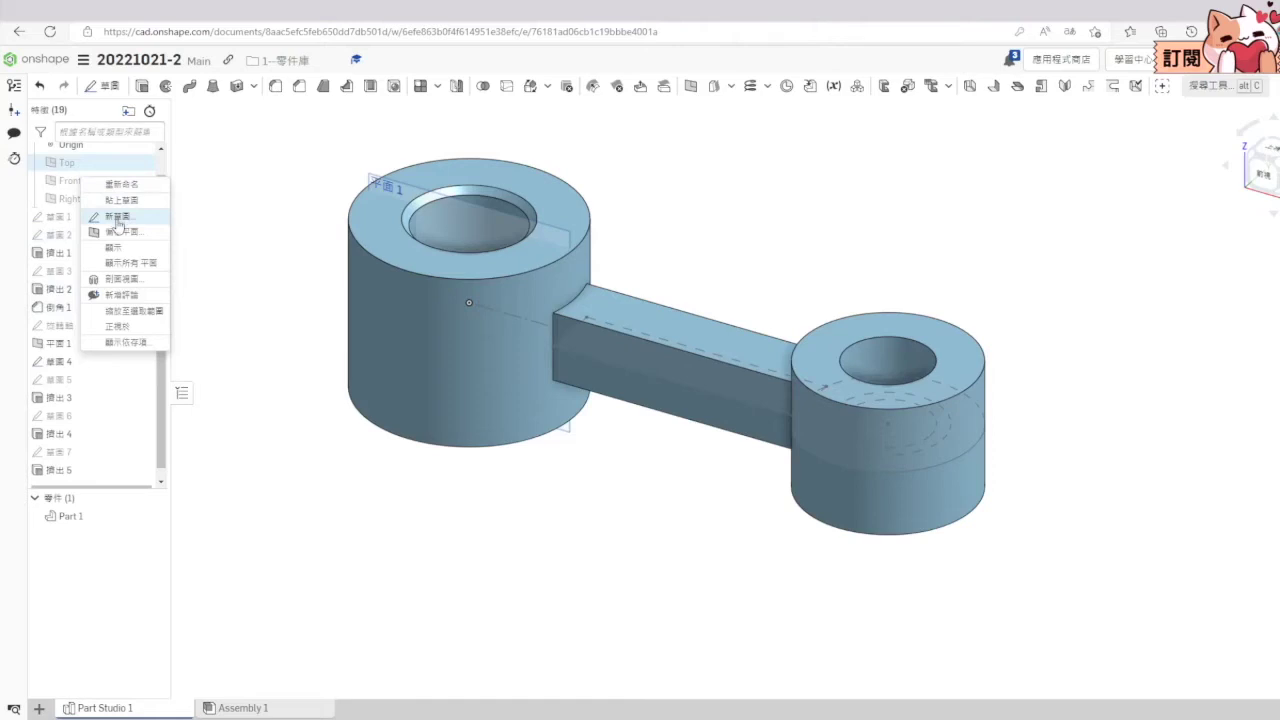
click(130, 214)
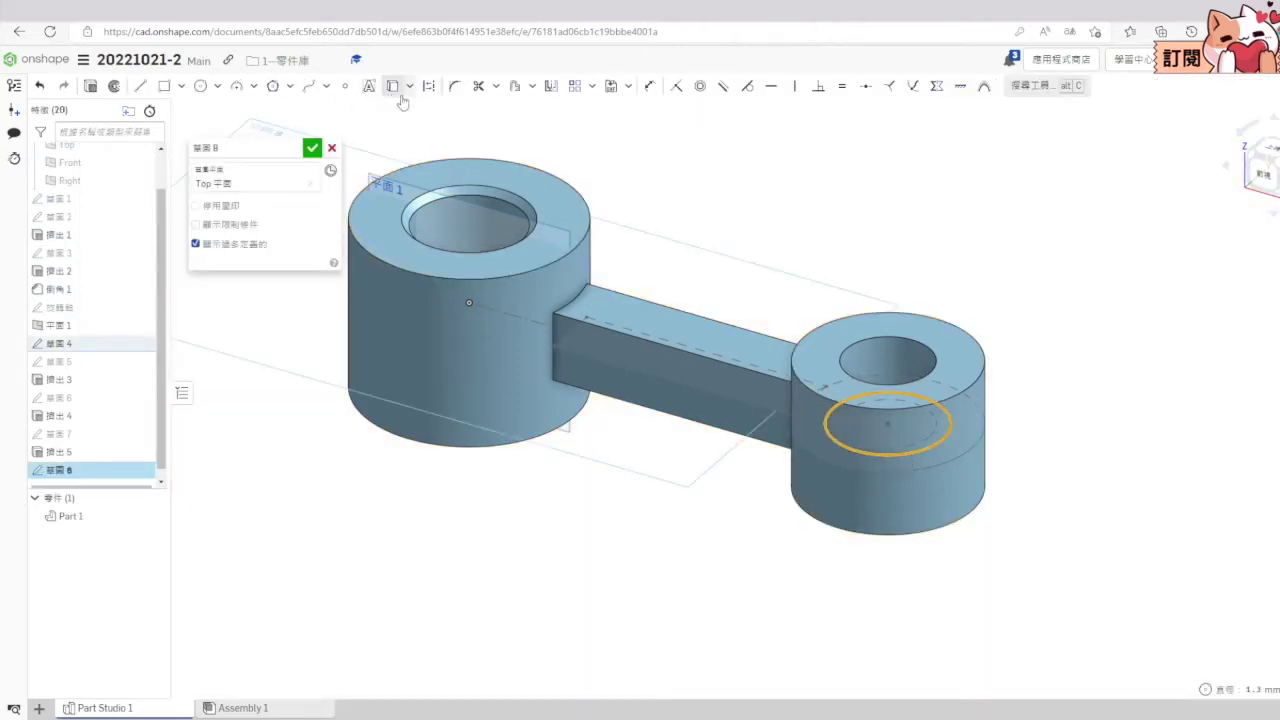
click(90, 86)
click(199, 278)
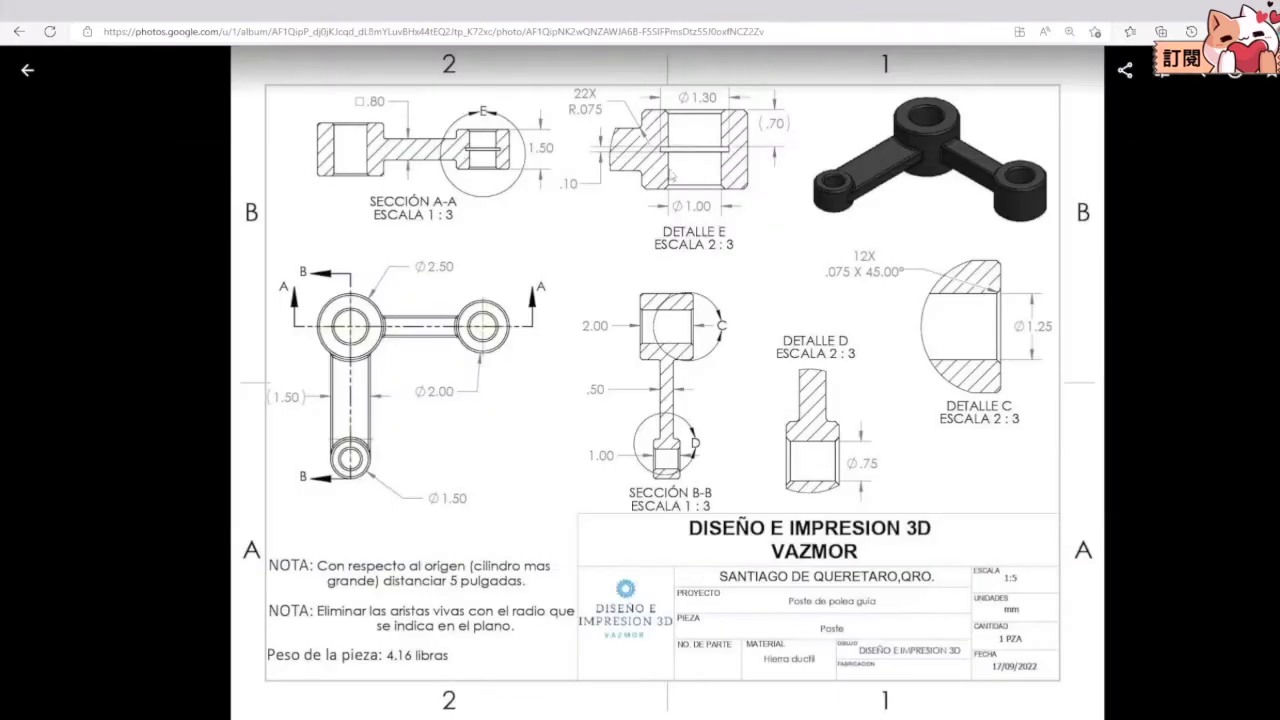
key(alt+Tab)
click(317, 261)
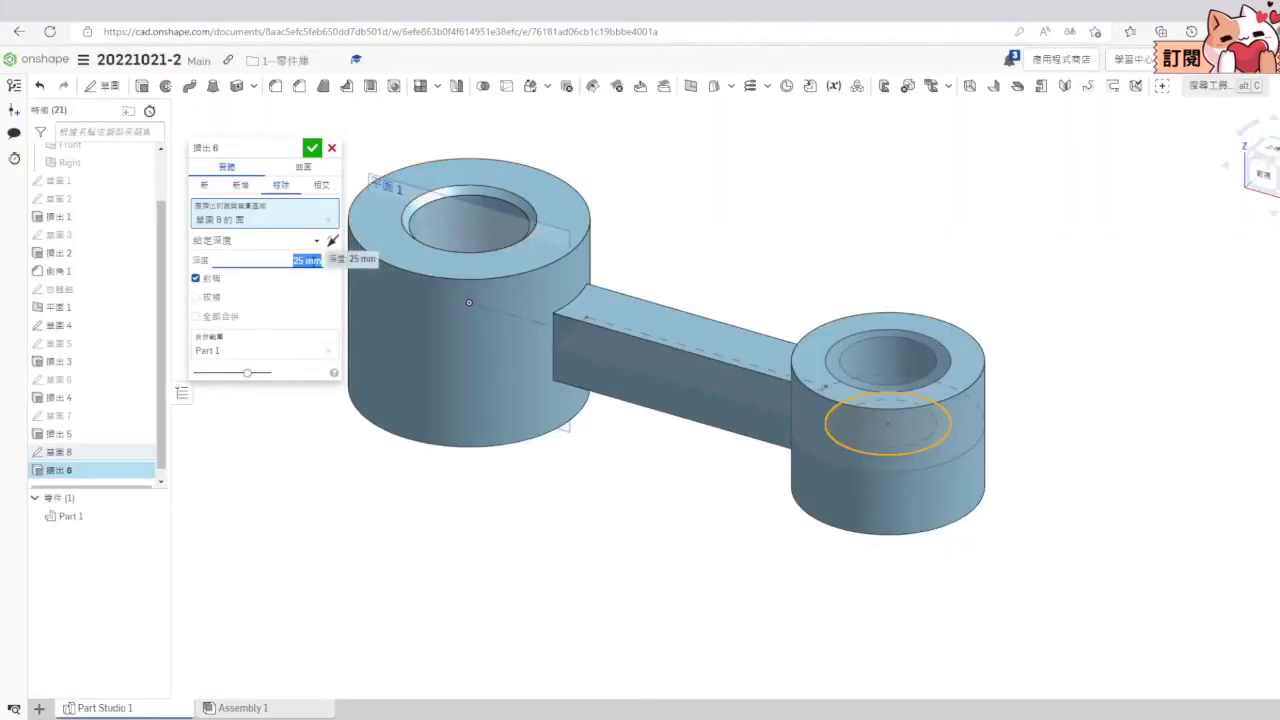
click(312, 148)
Step: Inspect the groove inside the second cylinder's bore and check the part against the reference drawing
right_drag(637, 514, 1130, 316)
click(1277, 212)
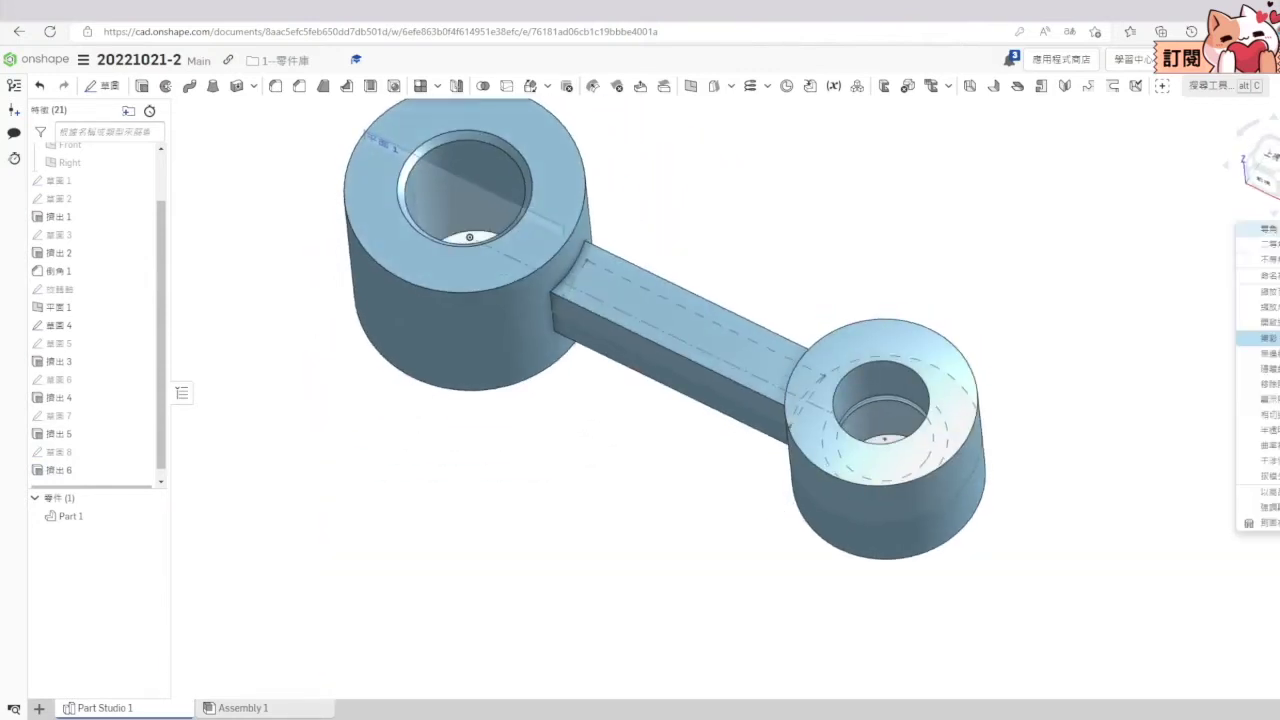
click(1272, 262)
right_drag(1157, 271, 1076, 329)
key(alt+Tab)
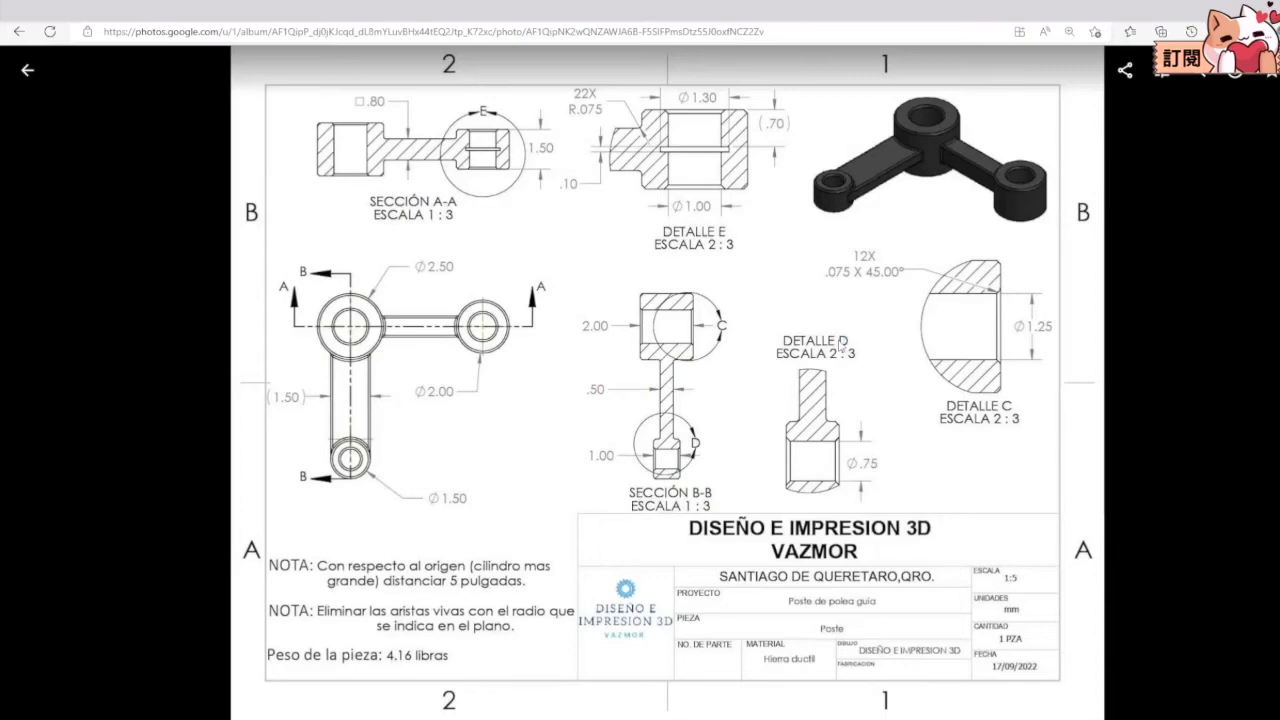
key(alt+Tab)
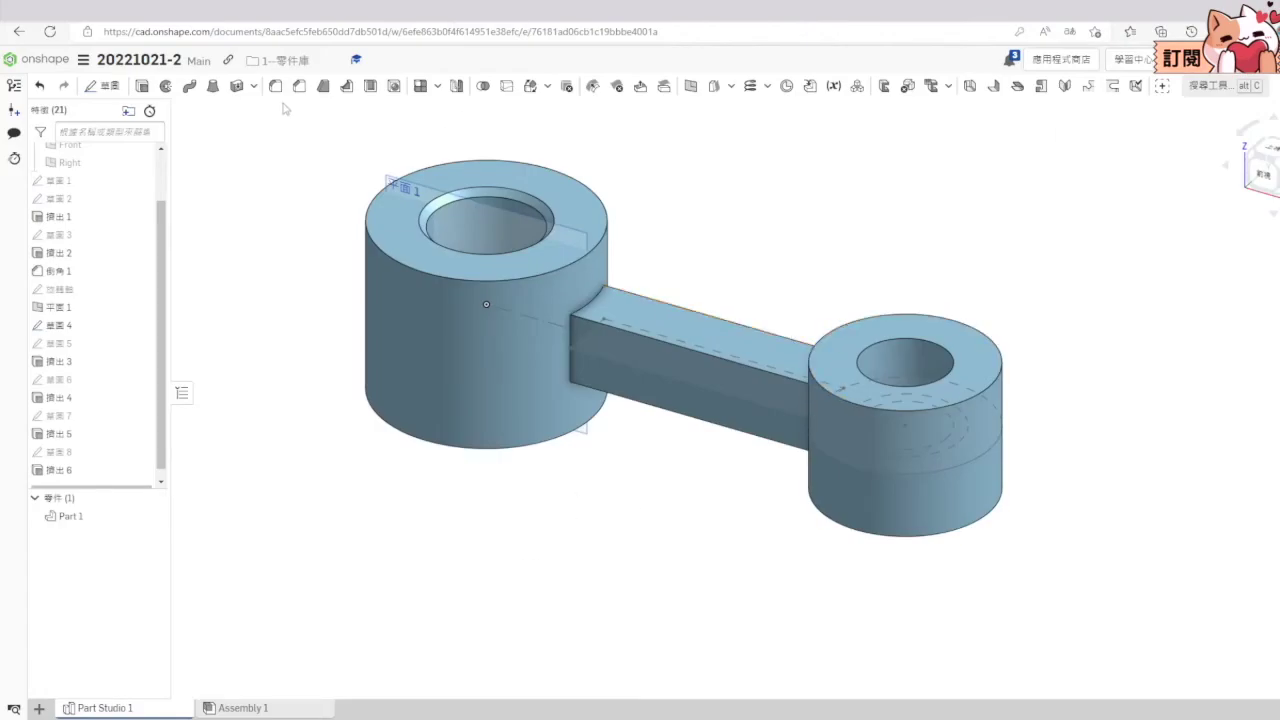
Step: Check the fillet radius in the reference drawing and fillet the arm's four long edges with a 0.1 mm radius
click(275, 86)
key(alt+Tab)
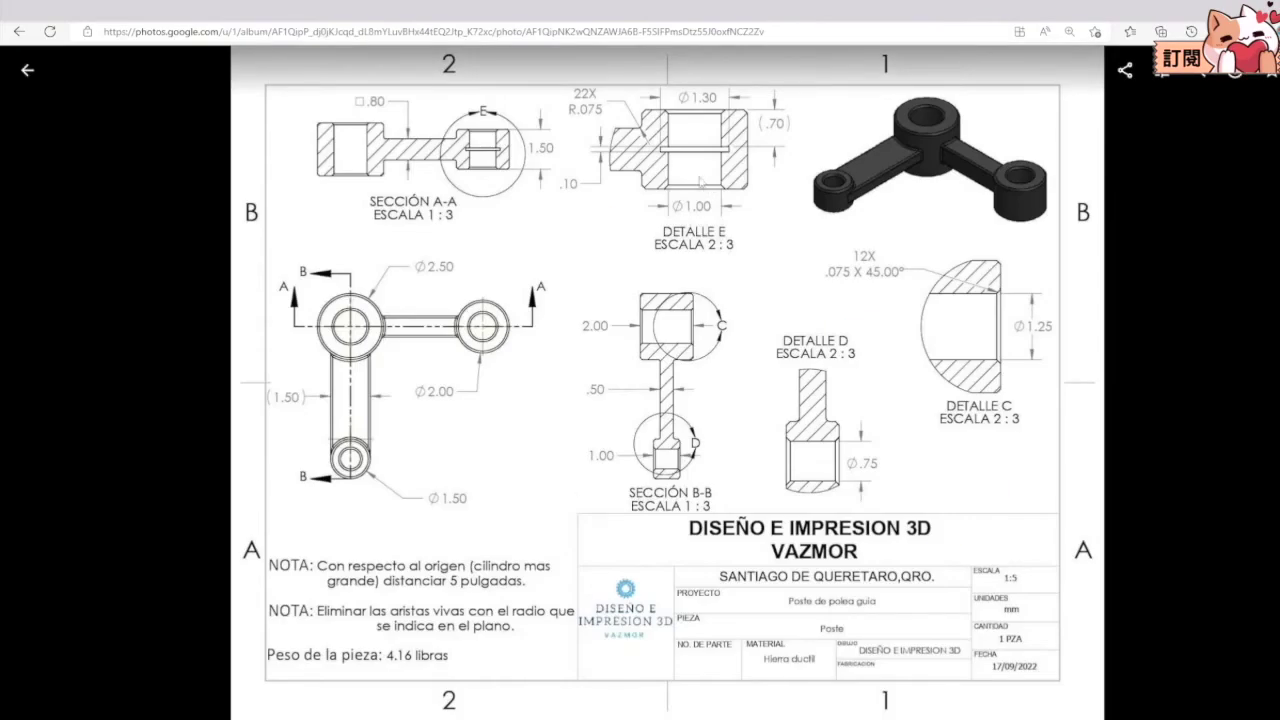
key(alt+Tab)
click(283, 263)
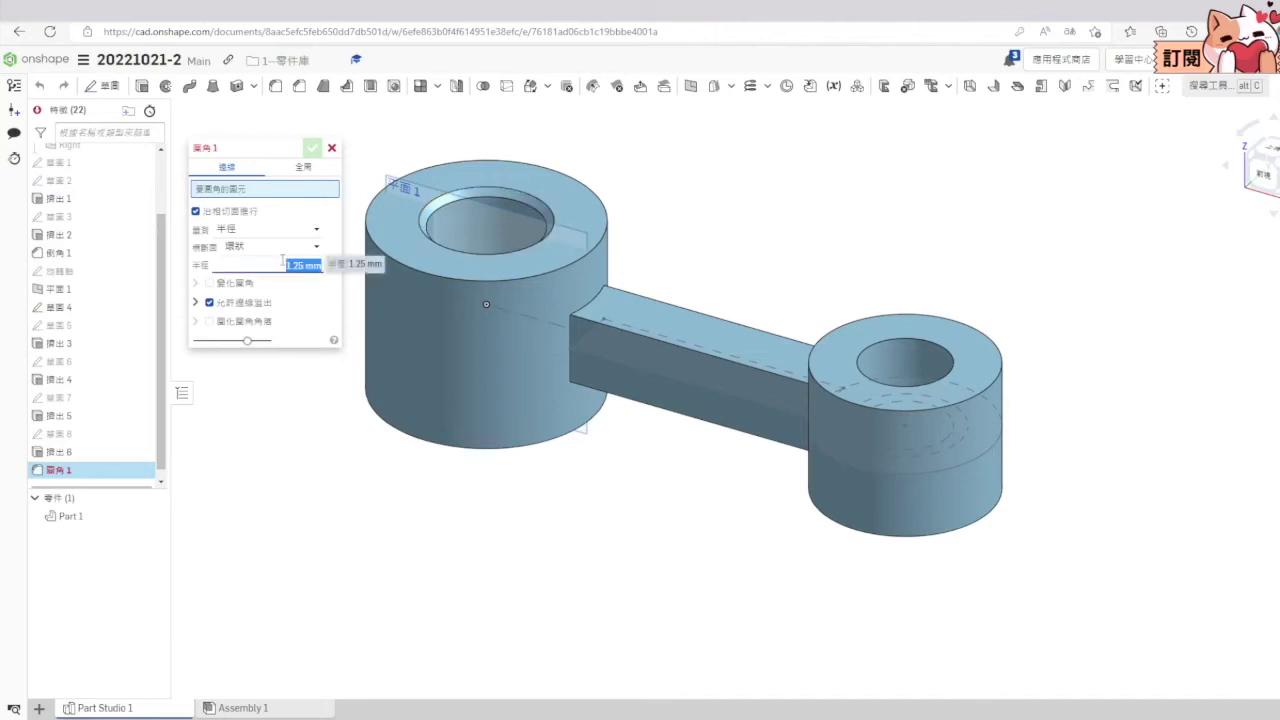
text(0.1)
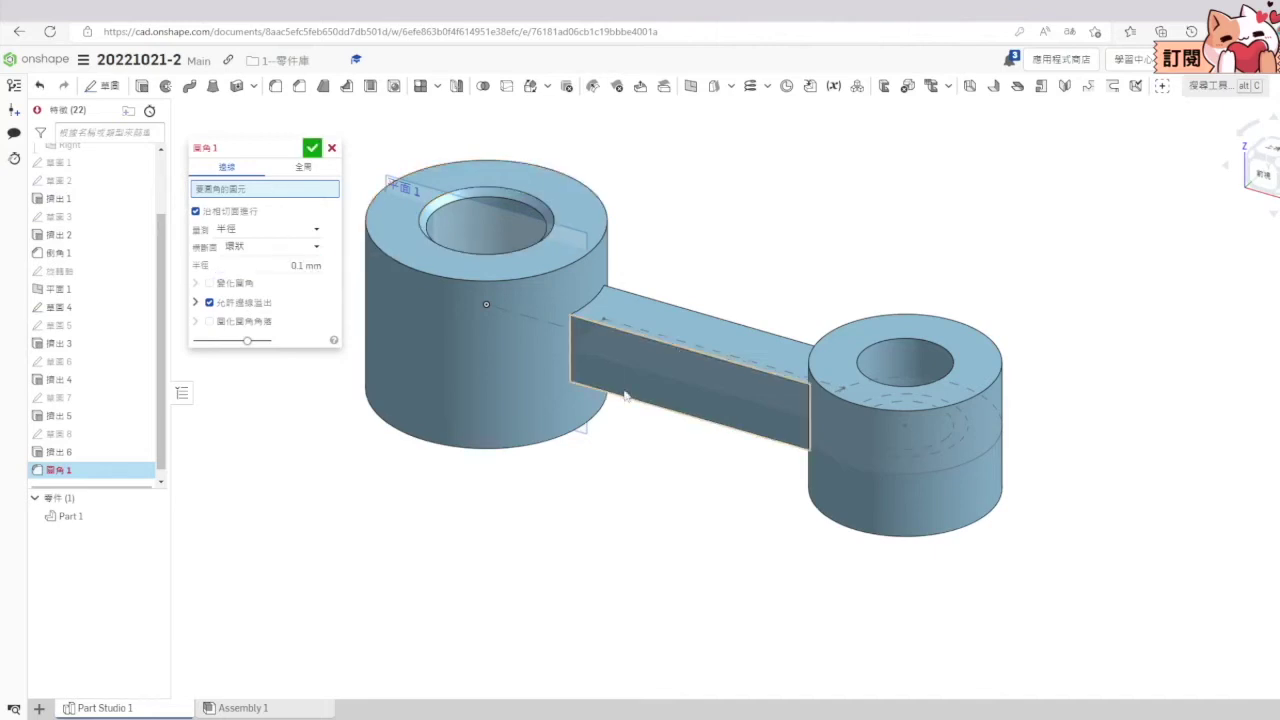
click(678, 348)
click(669, 412)
click(697, 313)
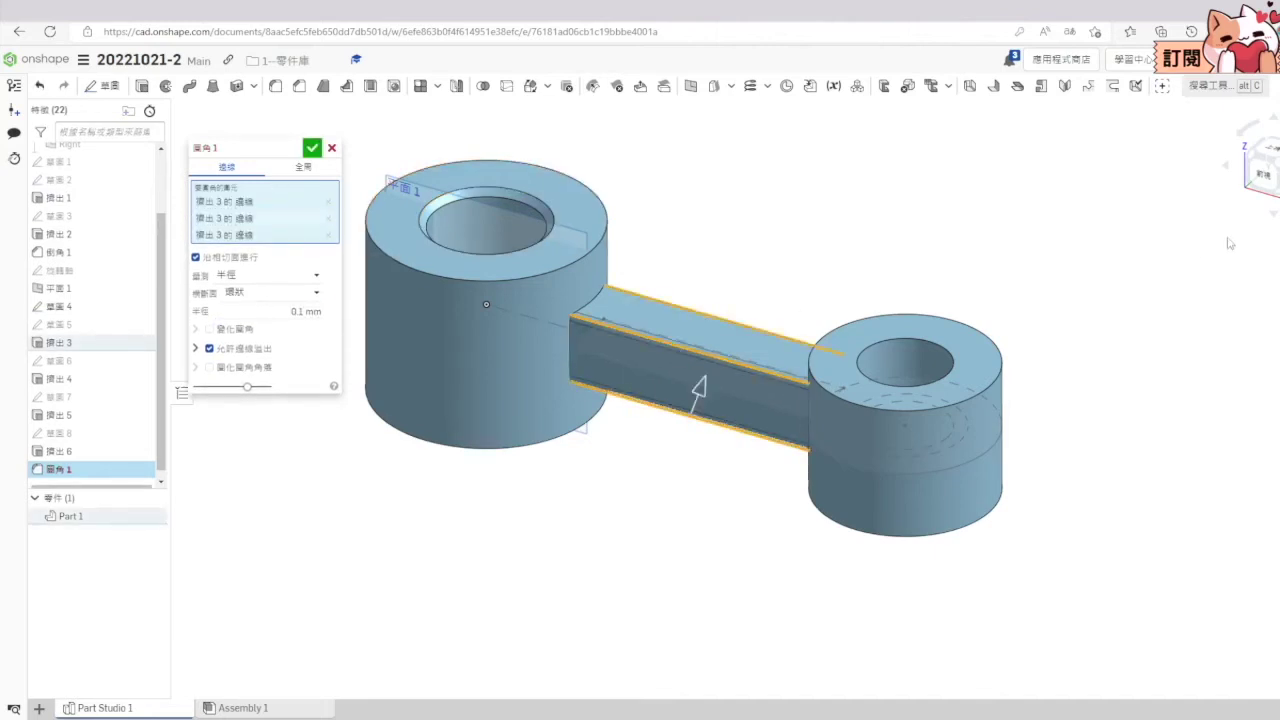
click(1226, 165)
click(768, 455)
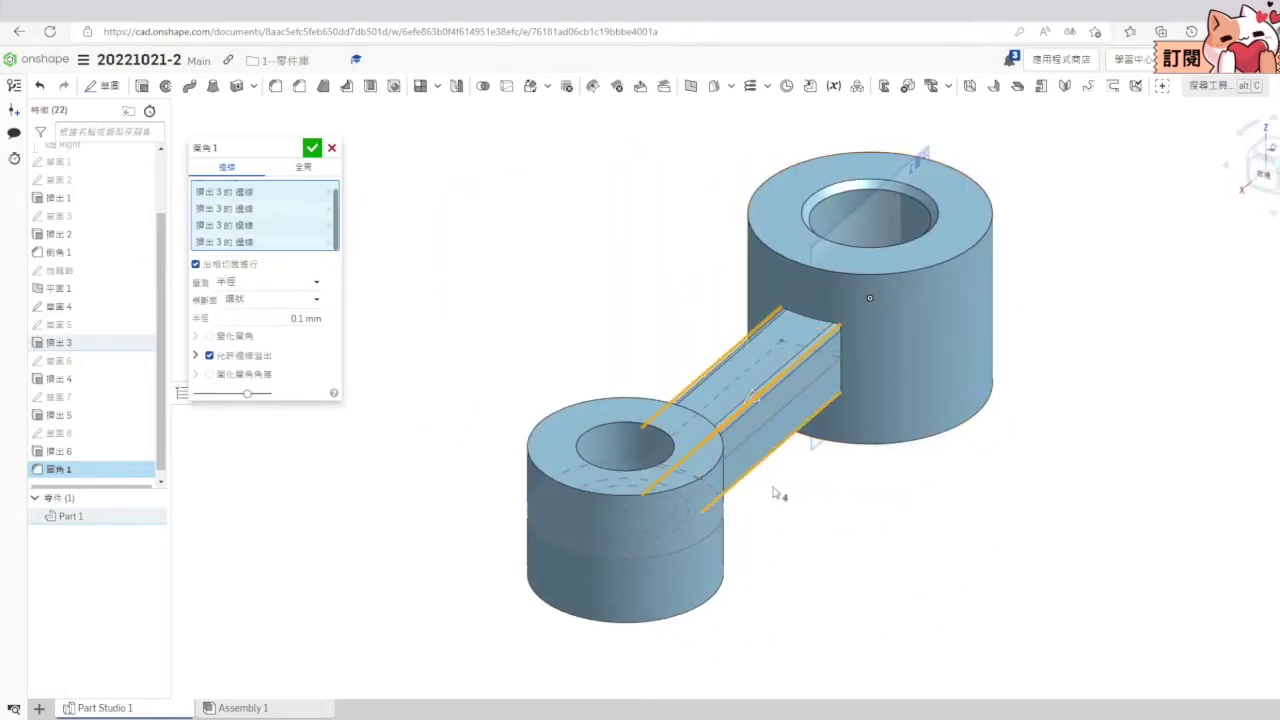
right_drag(800, 572, 836, 547)
click(312, 148)
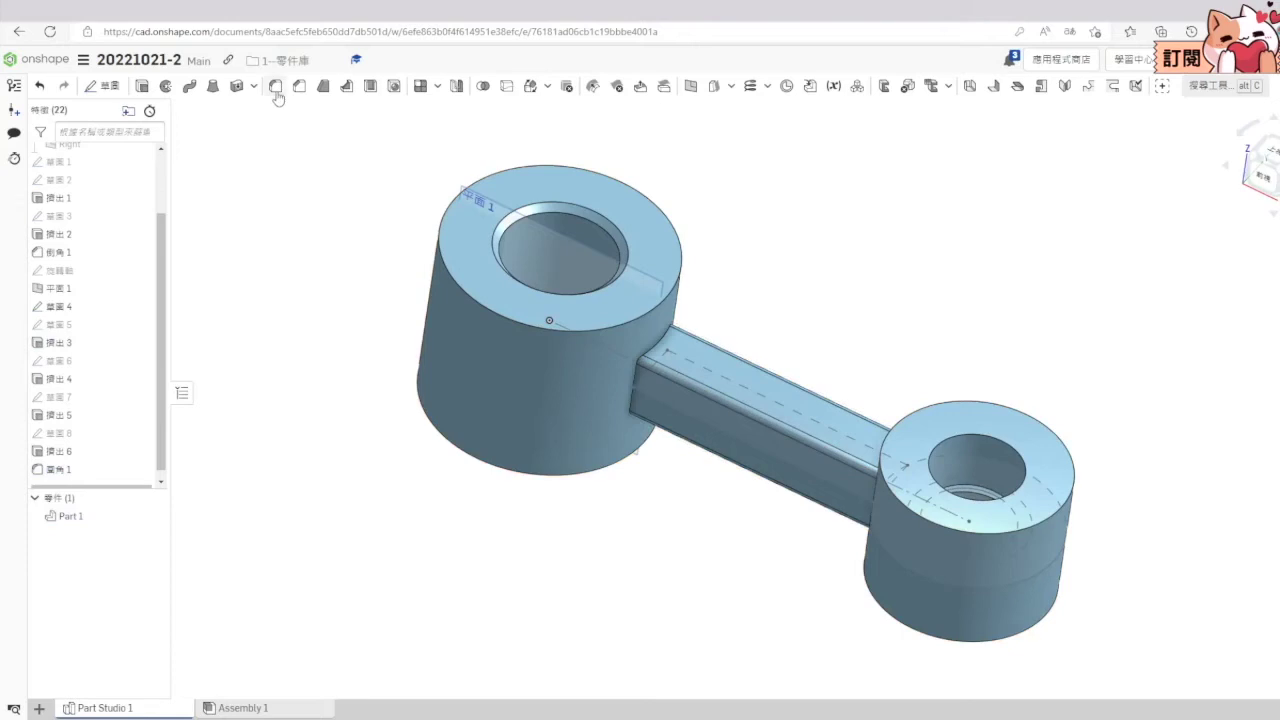
Step: Fillet the edges where the arm meets both cylinders with a 0.1 mm radius
click(276, 87)
scroll(678, 386, up, 4)
click(636, 312)
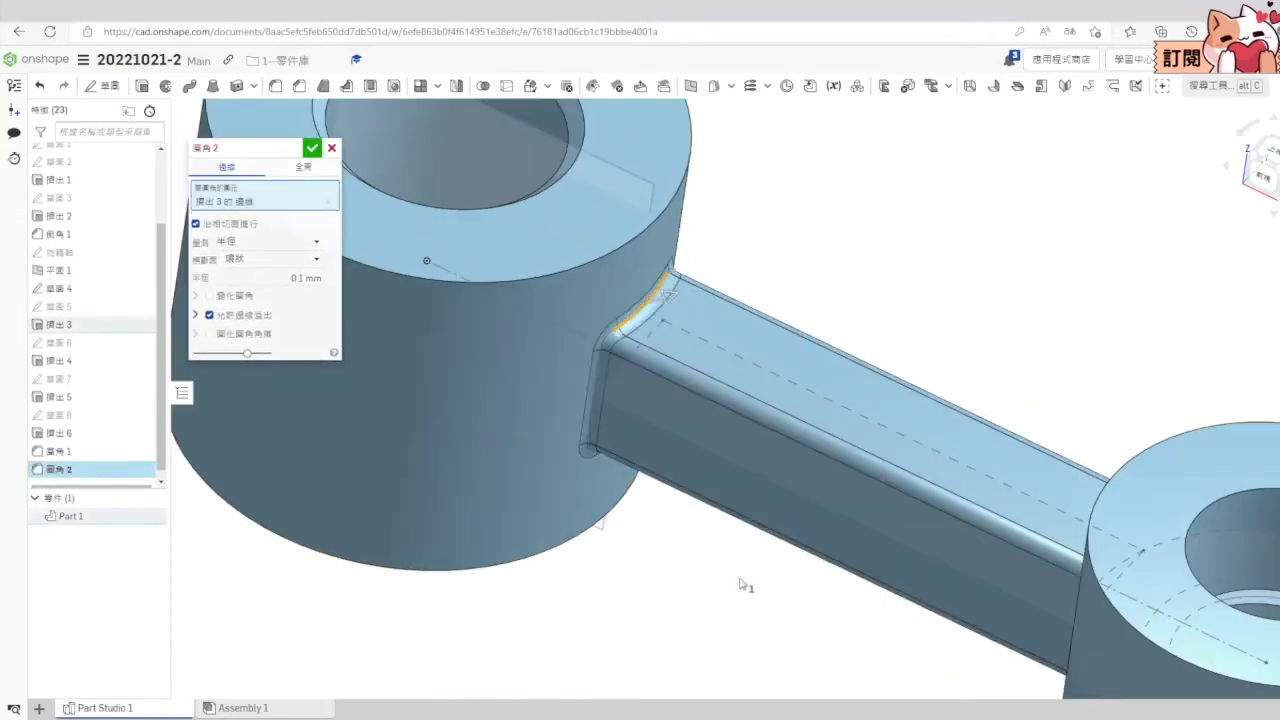
right_drag(743, 580, 973, 544)
click(1022, 495)
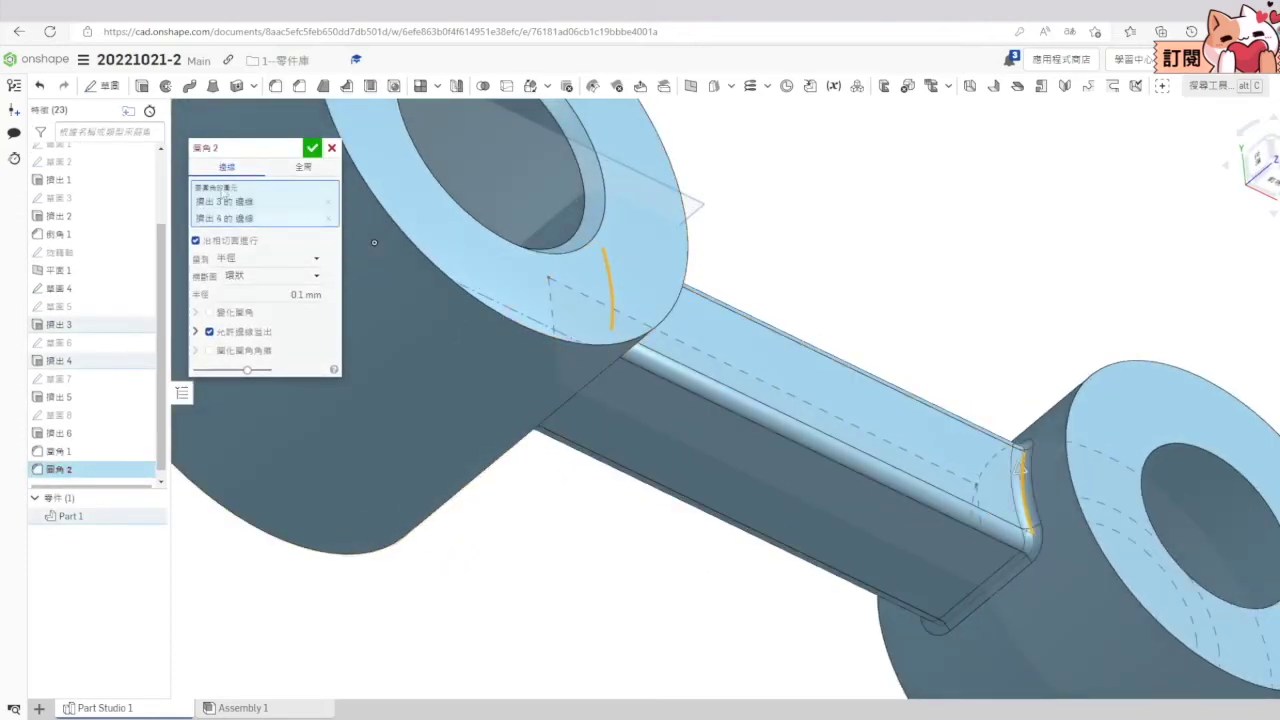
click(312, 148)
scroll(497, 366, down, 5)
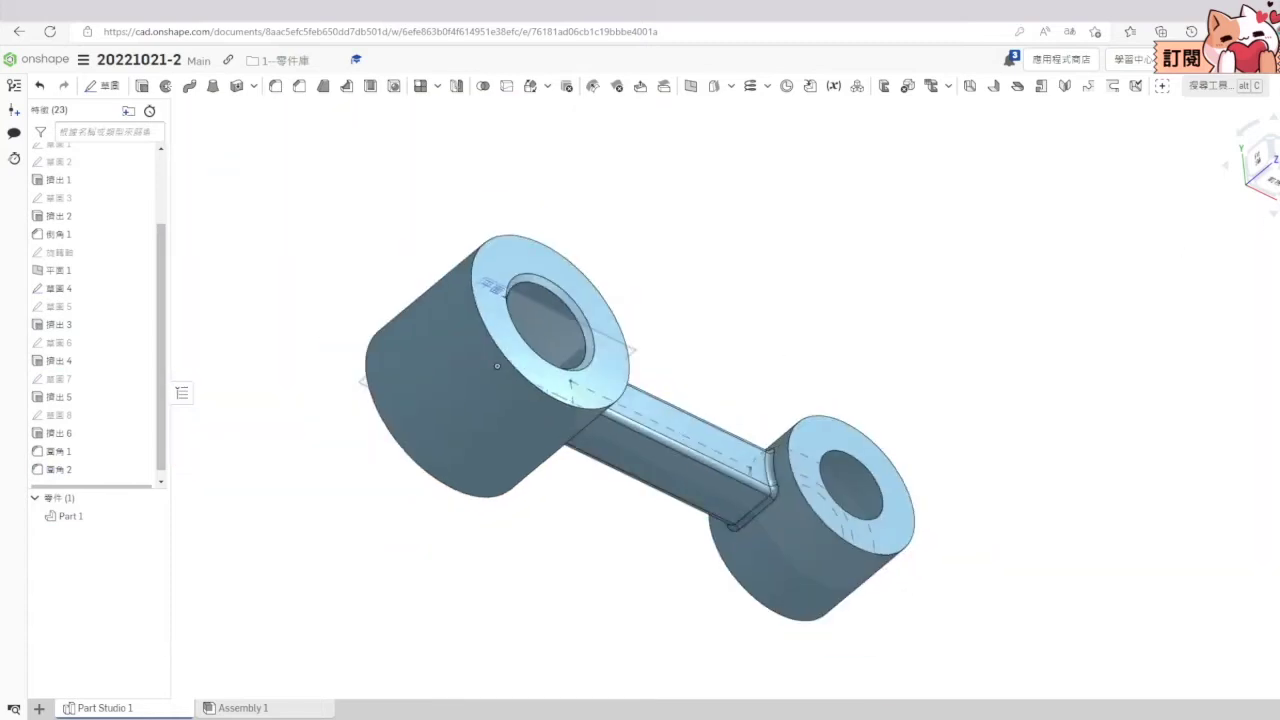
click(1278, 262)
scroll(584, 347, down, 3)
scroll(902, 369, up, 2)
Step: Check the reference drawing and chamfer both end edges of the second cylinder's bore at 0.1 mm and 45 degrees
key(ctrl+Tab)
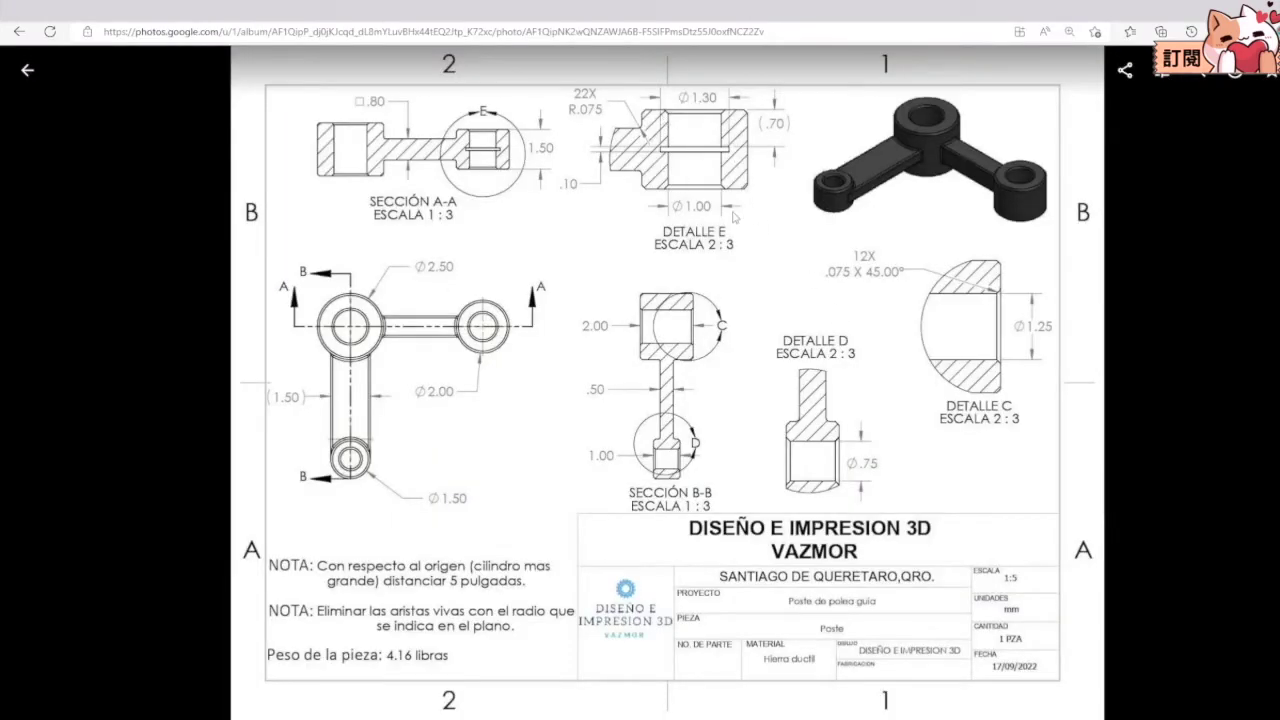
key(ctrl+Tab)
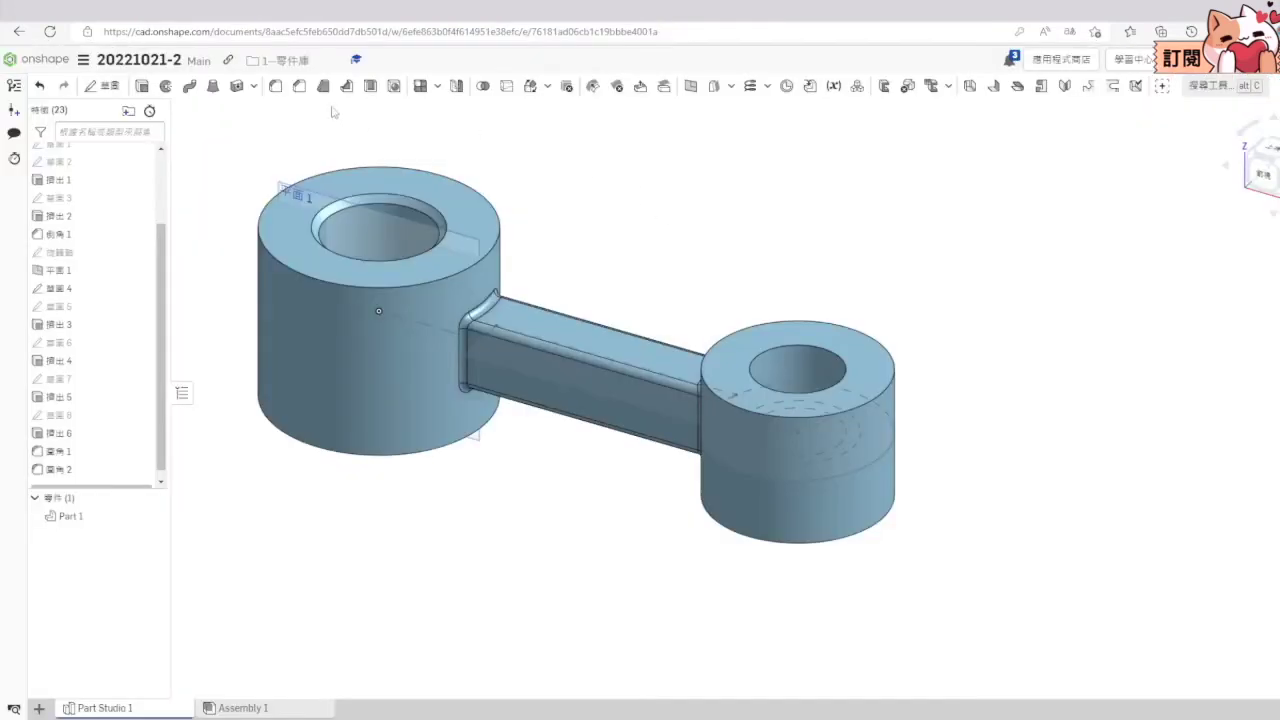
key(shift+c)
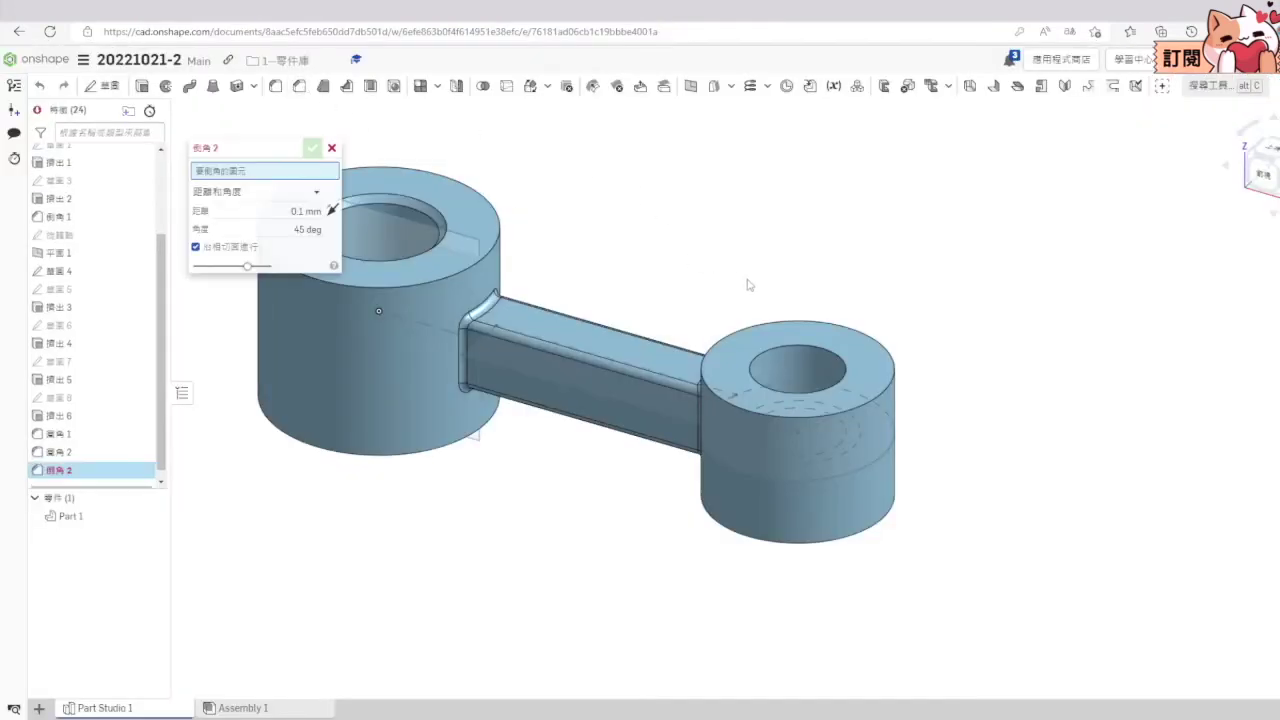
click(769, 348)
right_drag(1052, 549, 1052, 390)
click(769, 367)
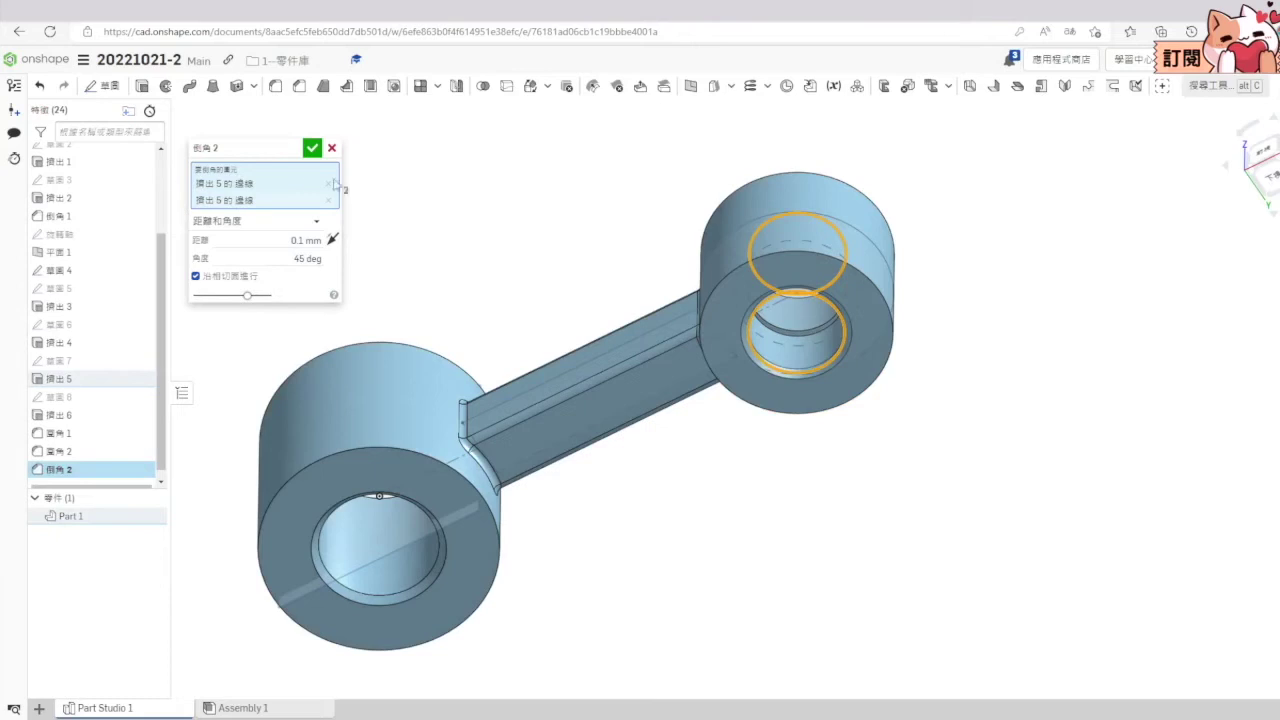
click(312, 148)
right_drag(1007, 411, 1014, 534)
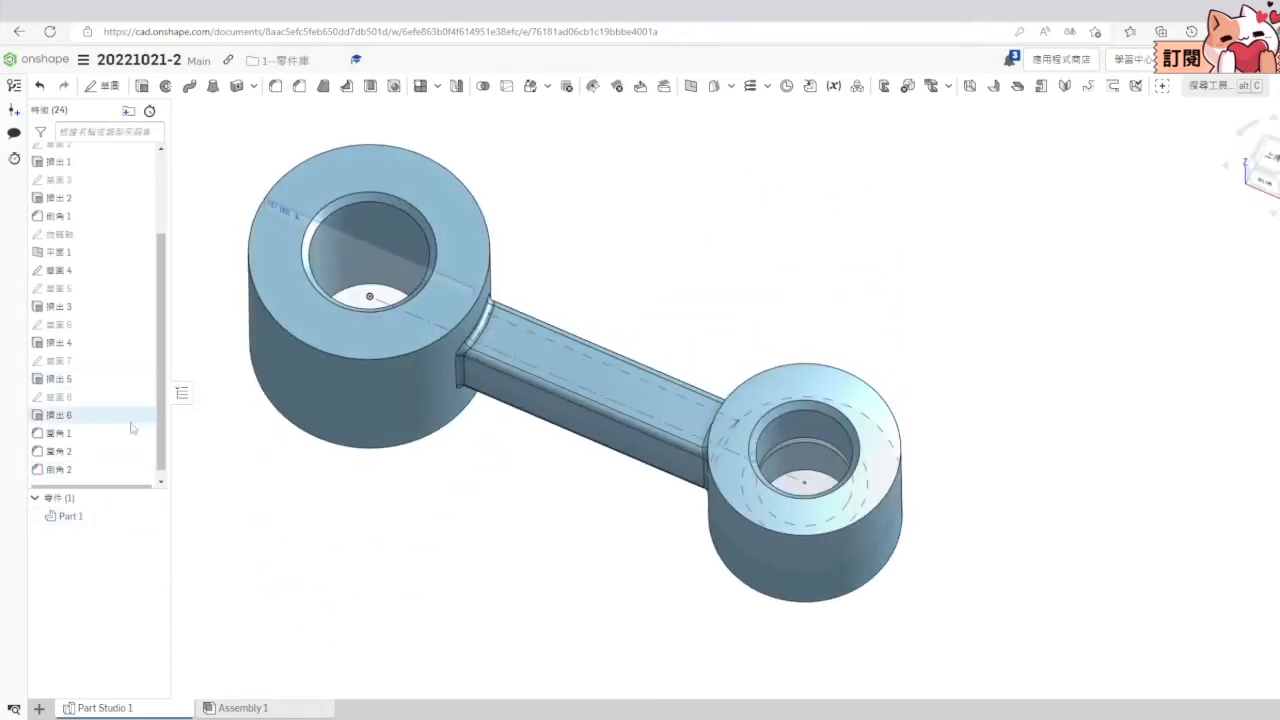
Step: Edit plane 1 and set its line angle to 79 degrees
right_click(60, 252)
click(90, 284)
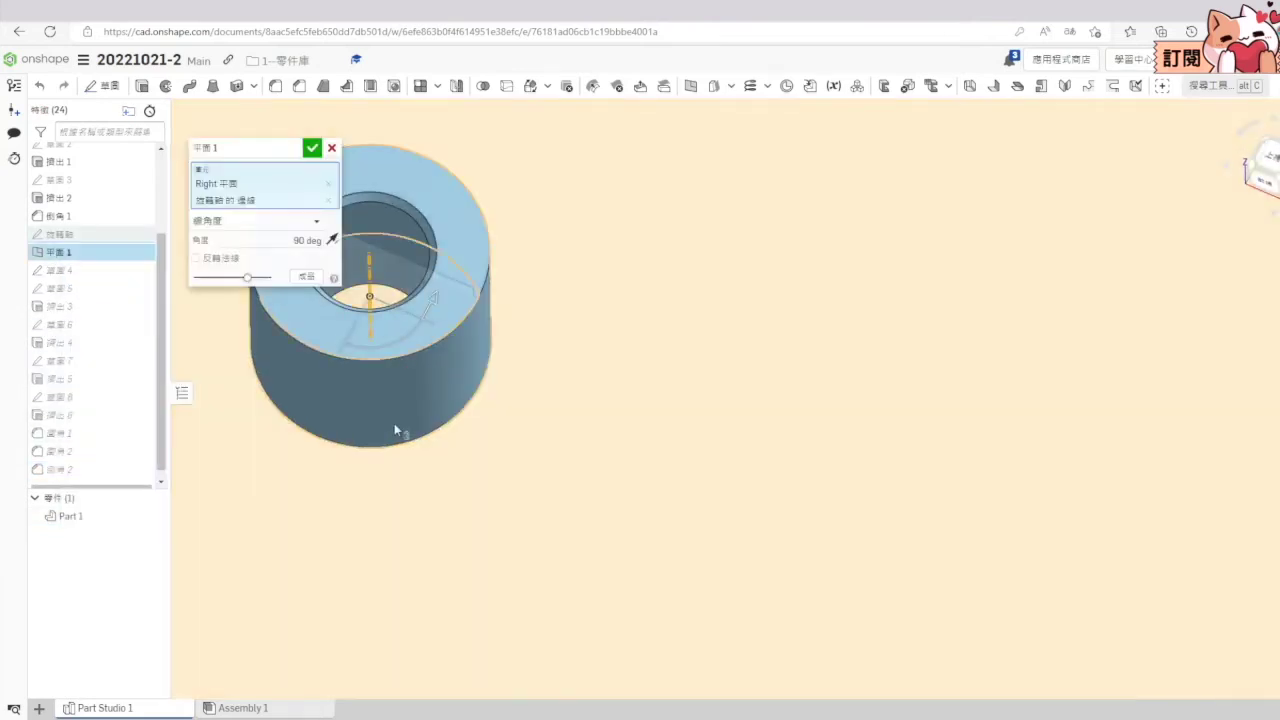
click(279, 243)
text(7)
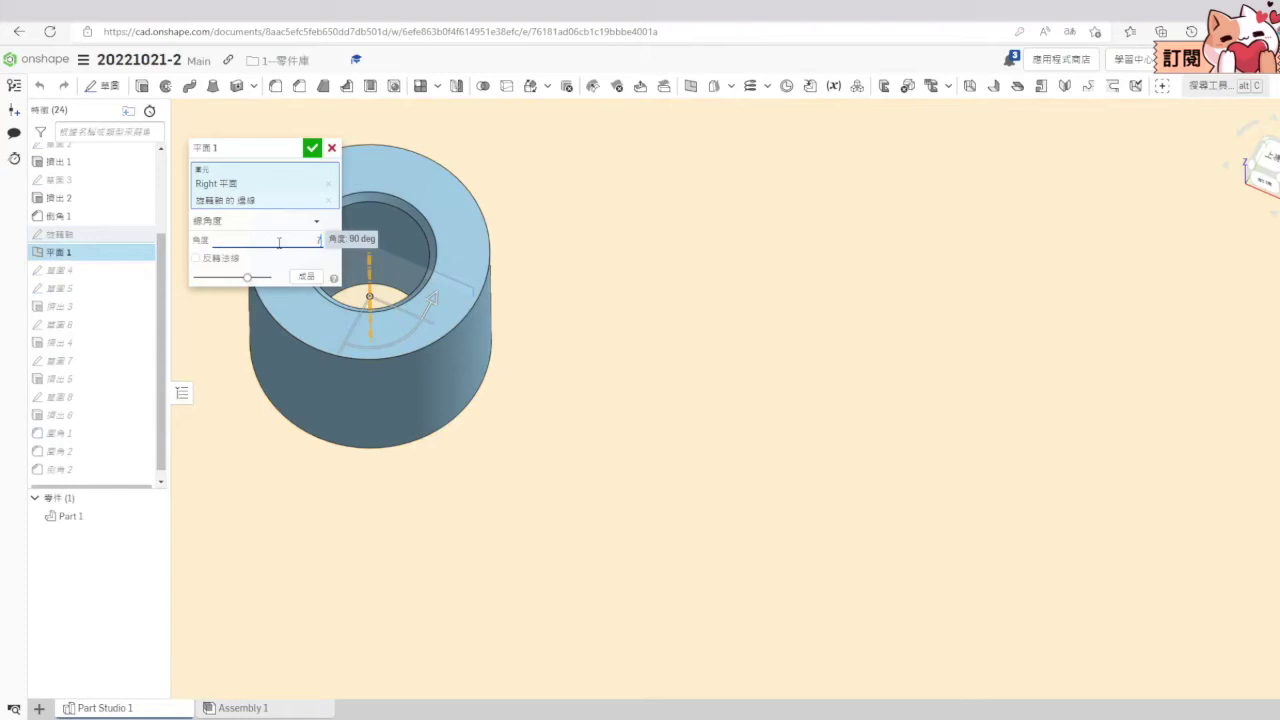
text(8)
key(Return)
click(312, 148)
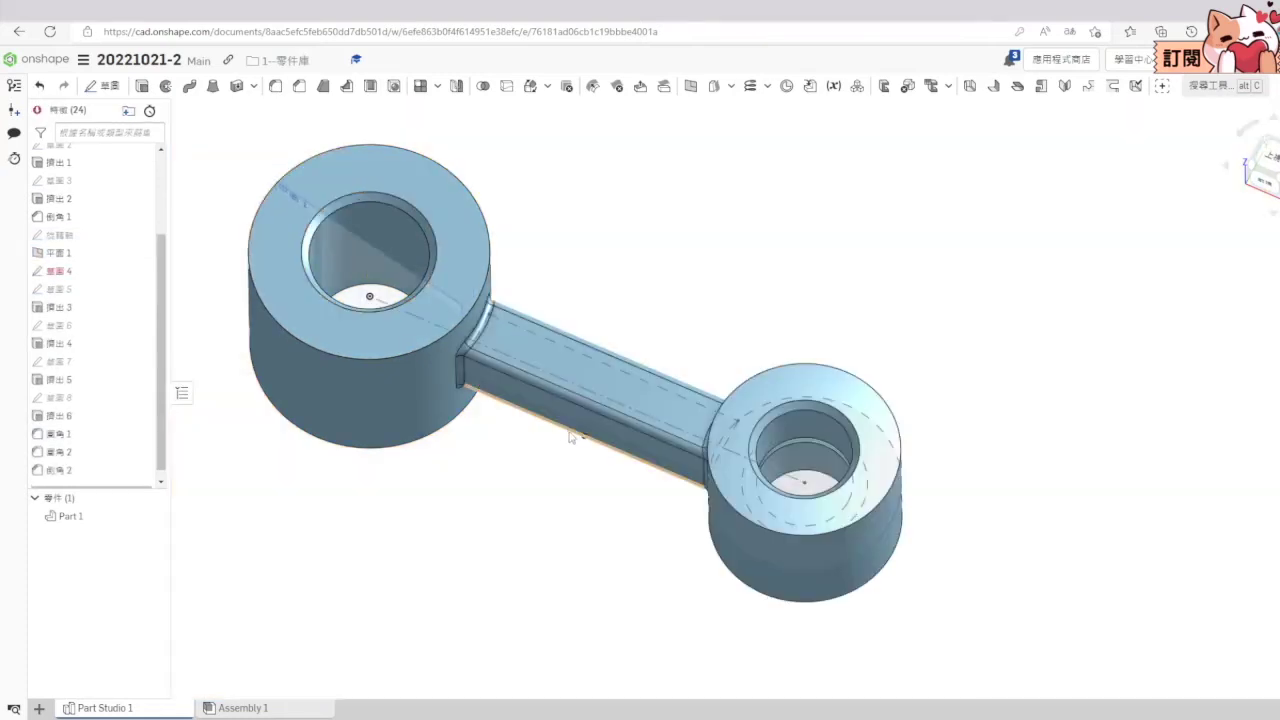
Step: Open sketch 4 and examine its conflicting constraints from the top view, closing it without changes
right_click(64, 272)
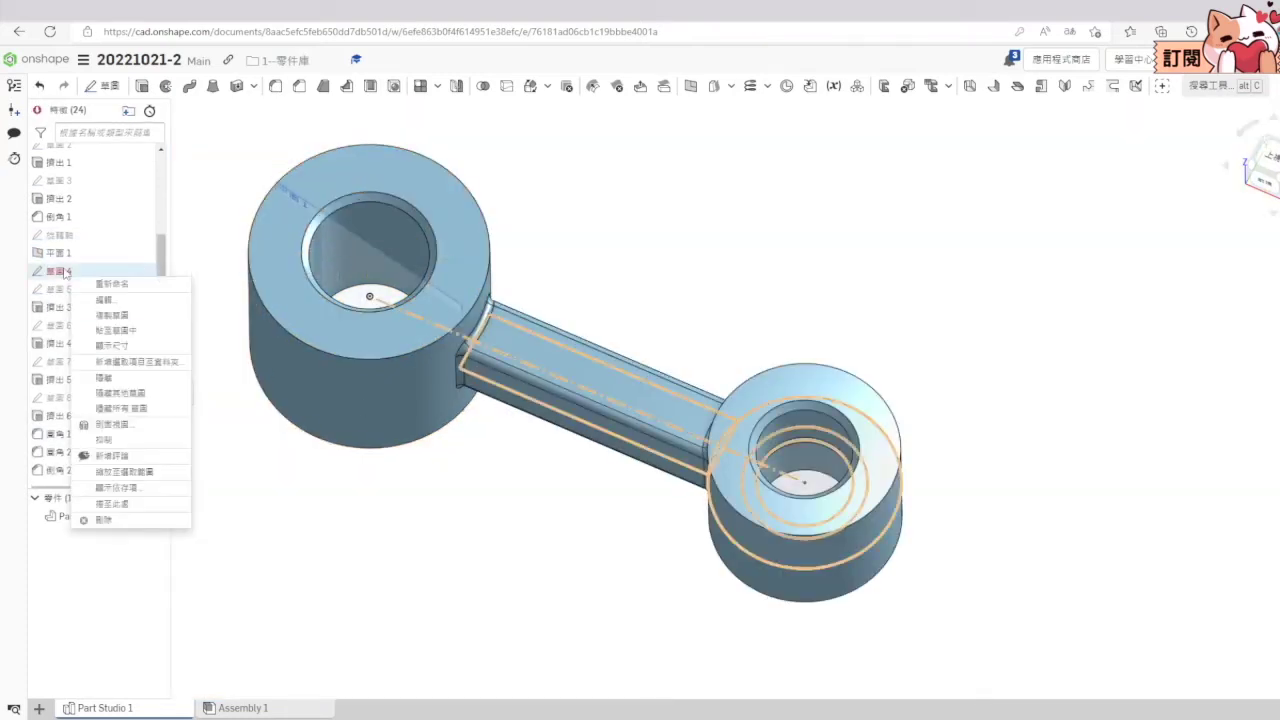
click(100, 296)
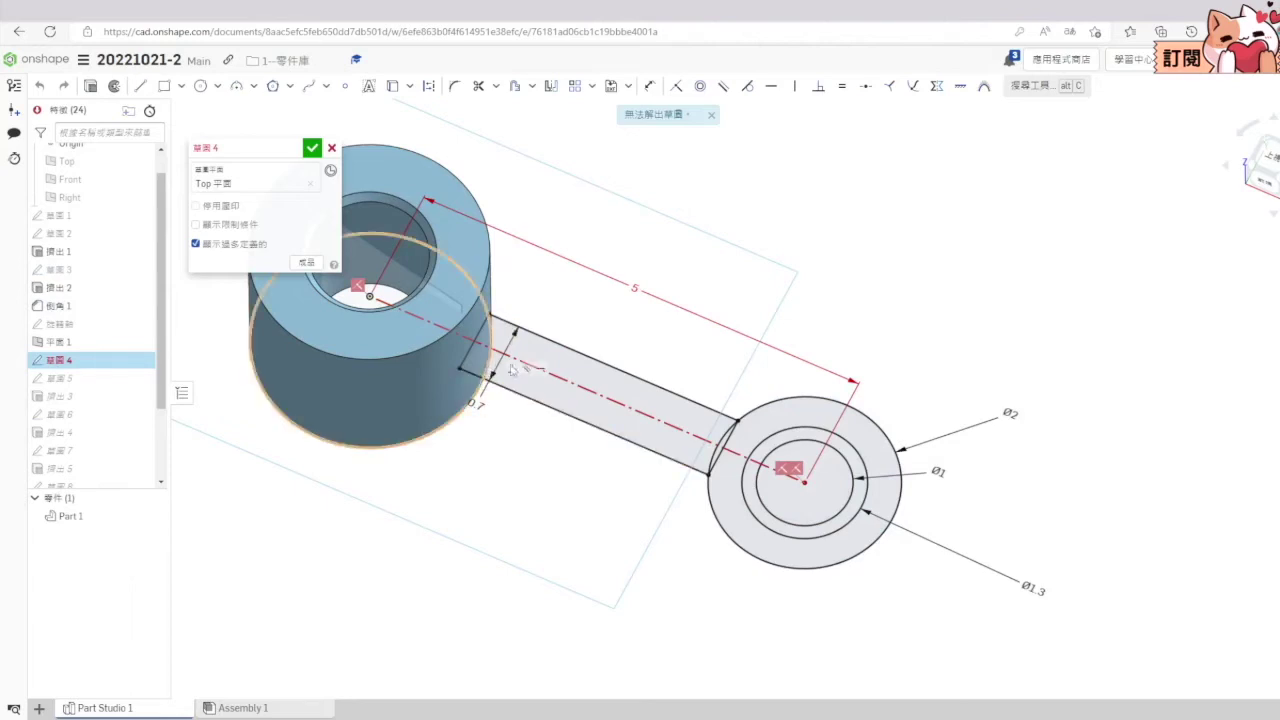
click(1270, 157)
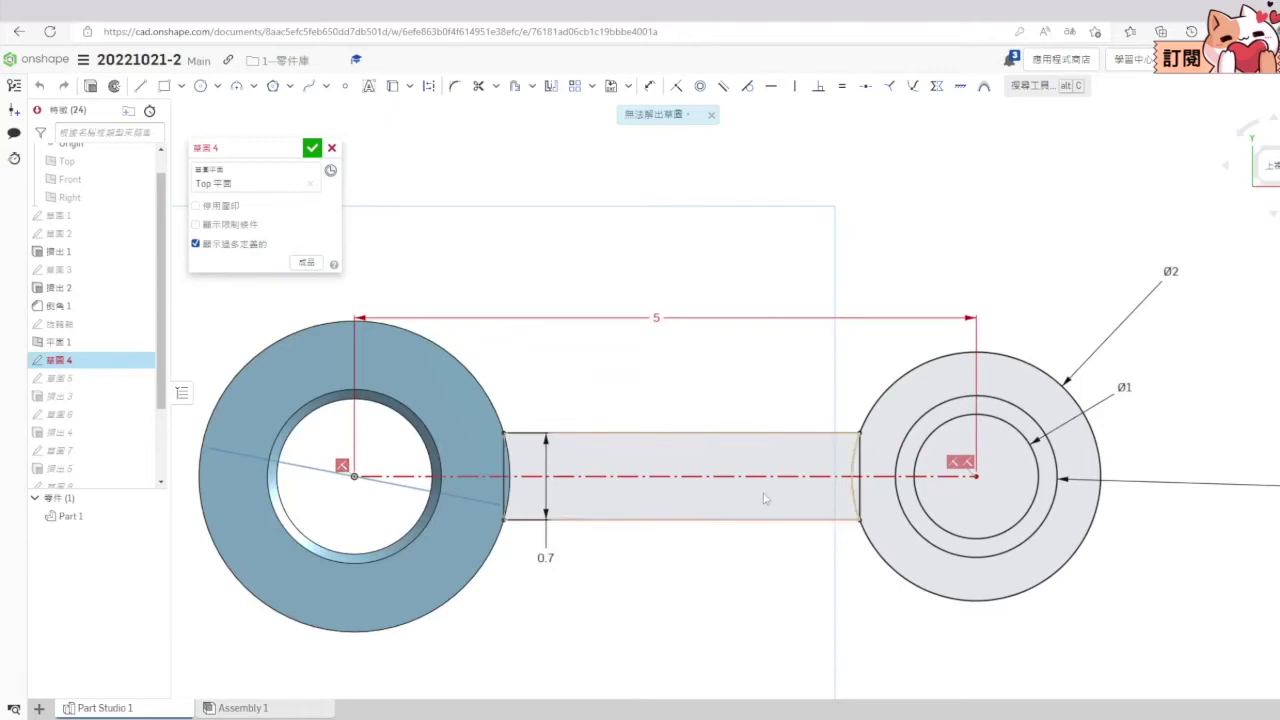
click(331, 149)
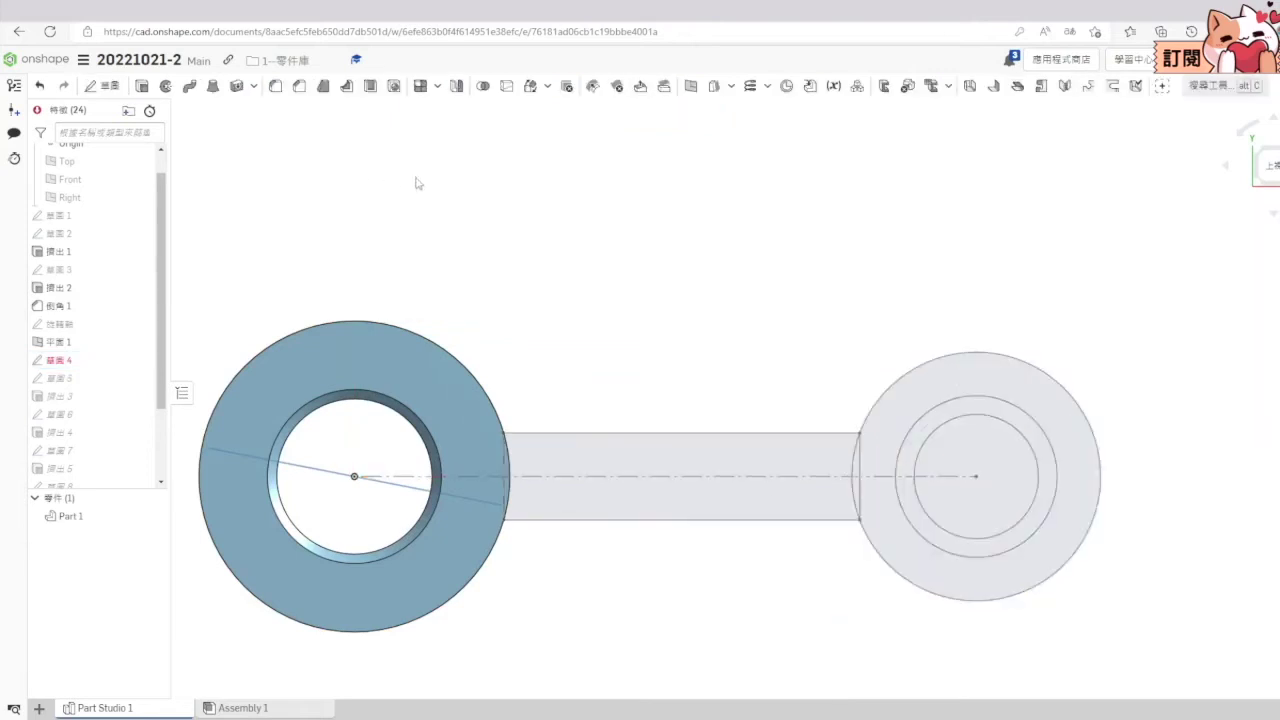
Step: Try deleting the conflicting constraint at the origin end of sketch 4's centerline, and undo the deletion
right_click(72, 360)
click(122, 395)
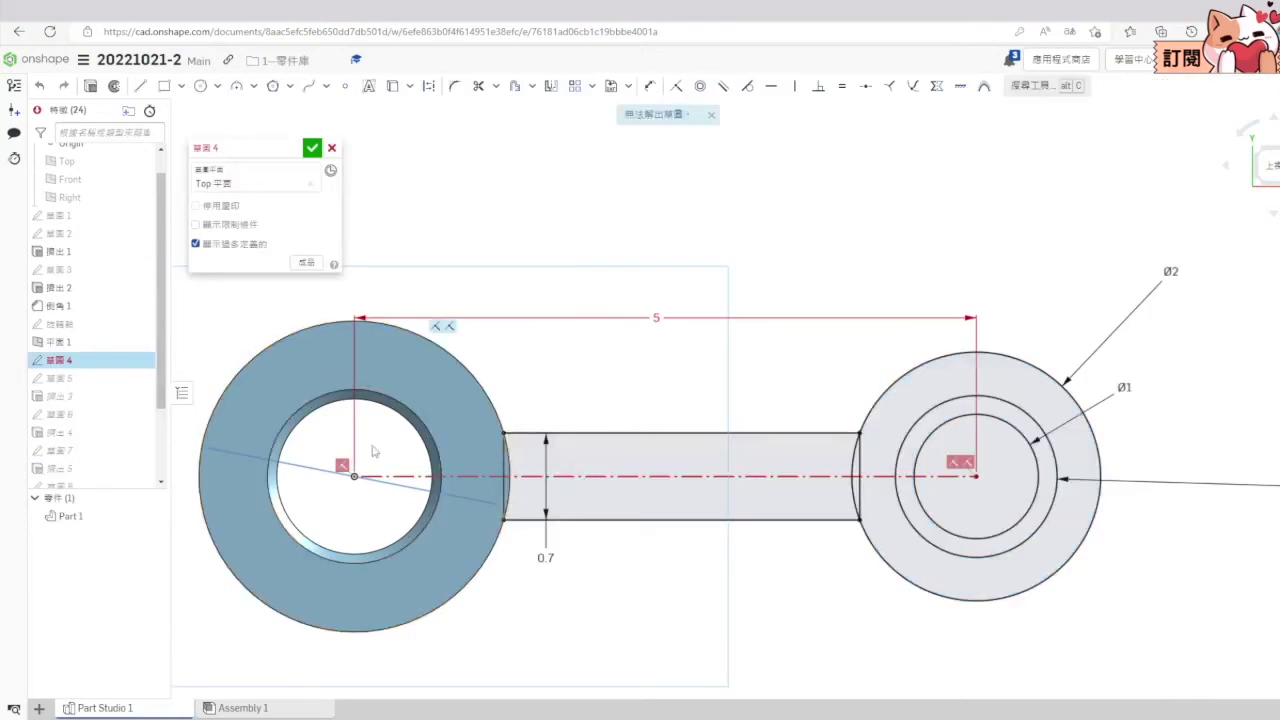
click(342, 467)
key(Delete)
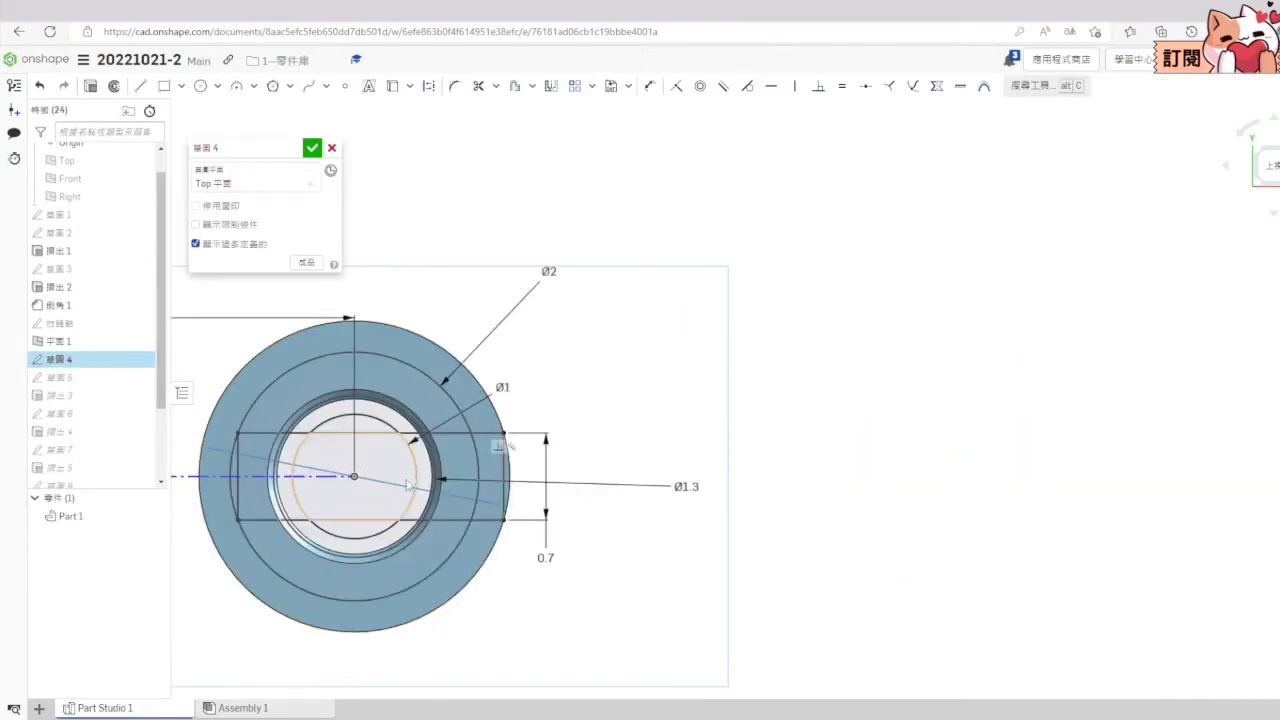
scroll(654, 483, down, 3)
scroll(636, 498, down, 2)
scroll(630, 505, up, 2)
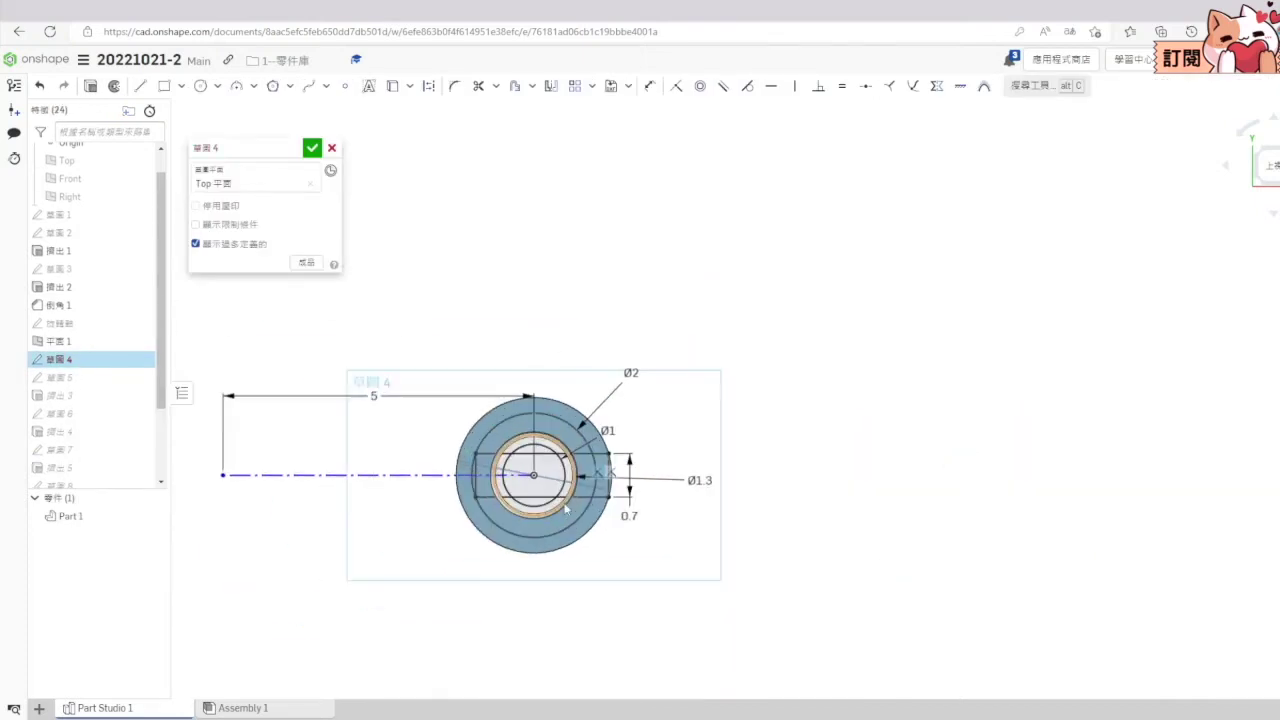
key(ctrl+z)
Step: Remove the conflicting coincident constraint on sketch 4's centerline near the large cylinder and accept the sketch
scroll(752, 581, up, 3)
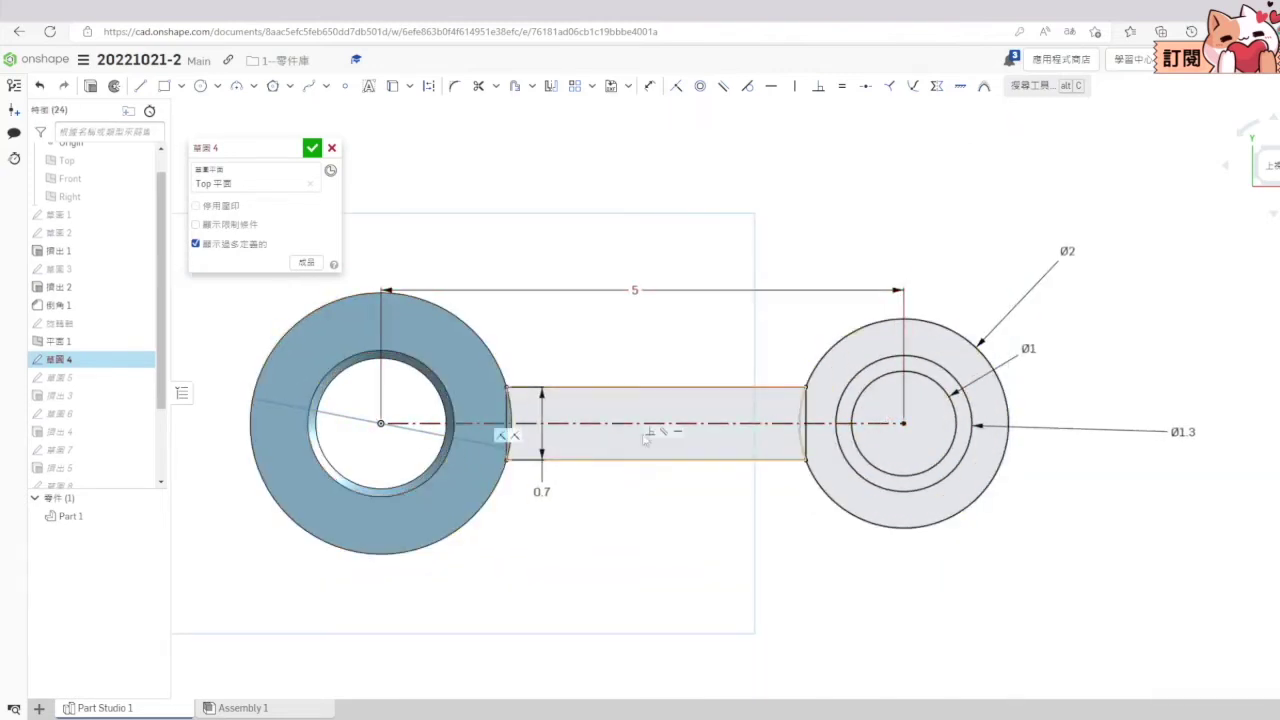
click(504, 425)
click(742, 543)
click(312, 148)
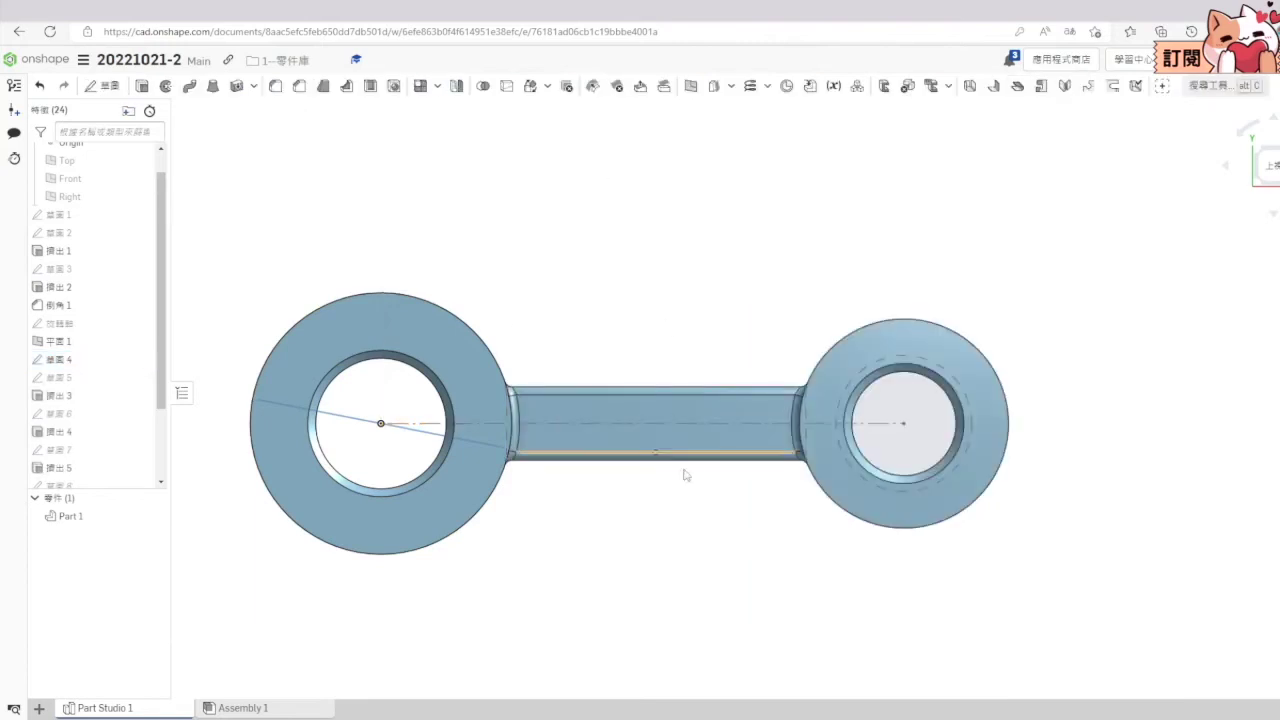
Step: Set plane 1's line angle back to 90 degrees
right_click(82, 343)
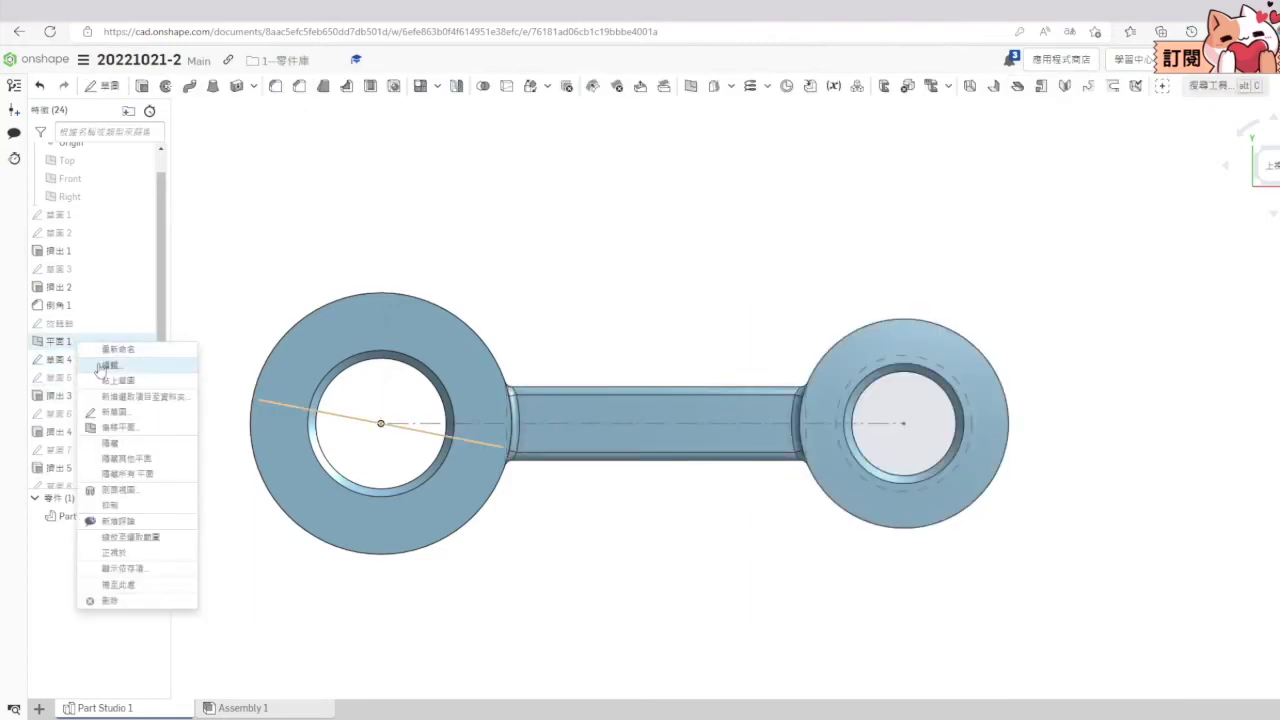
click(104, 366)
click(280, 247)
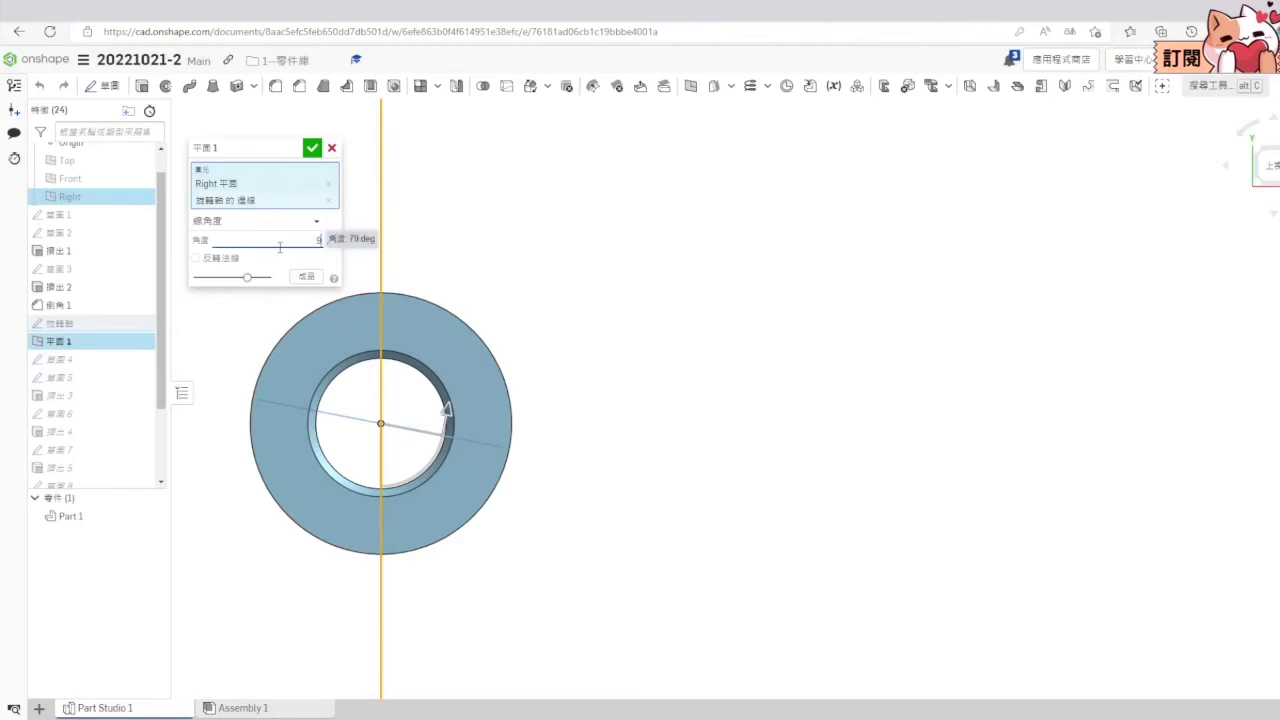
click(312, 149)
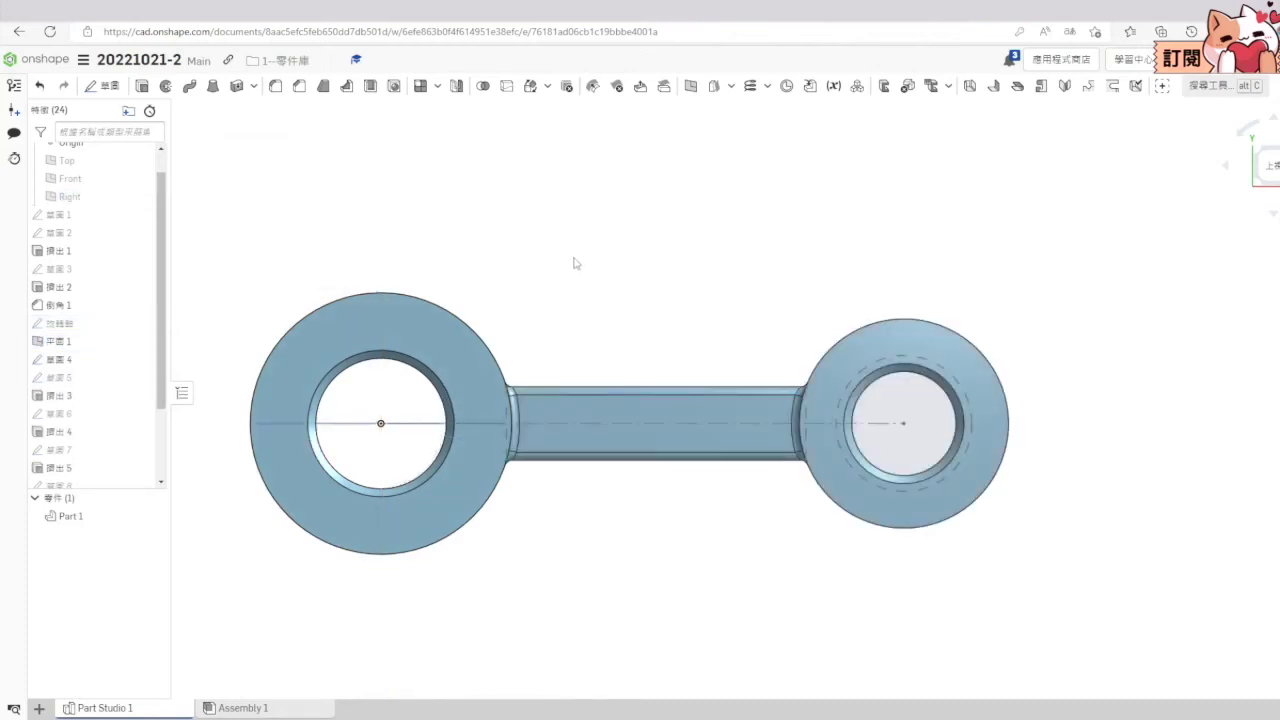
Step: Delete the centerline in sketch 4 and make the second cylinder's center point coincident with plane 1
right_click(72, 360)
click(106, 388)
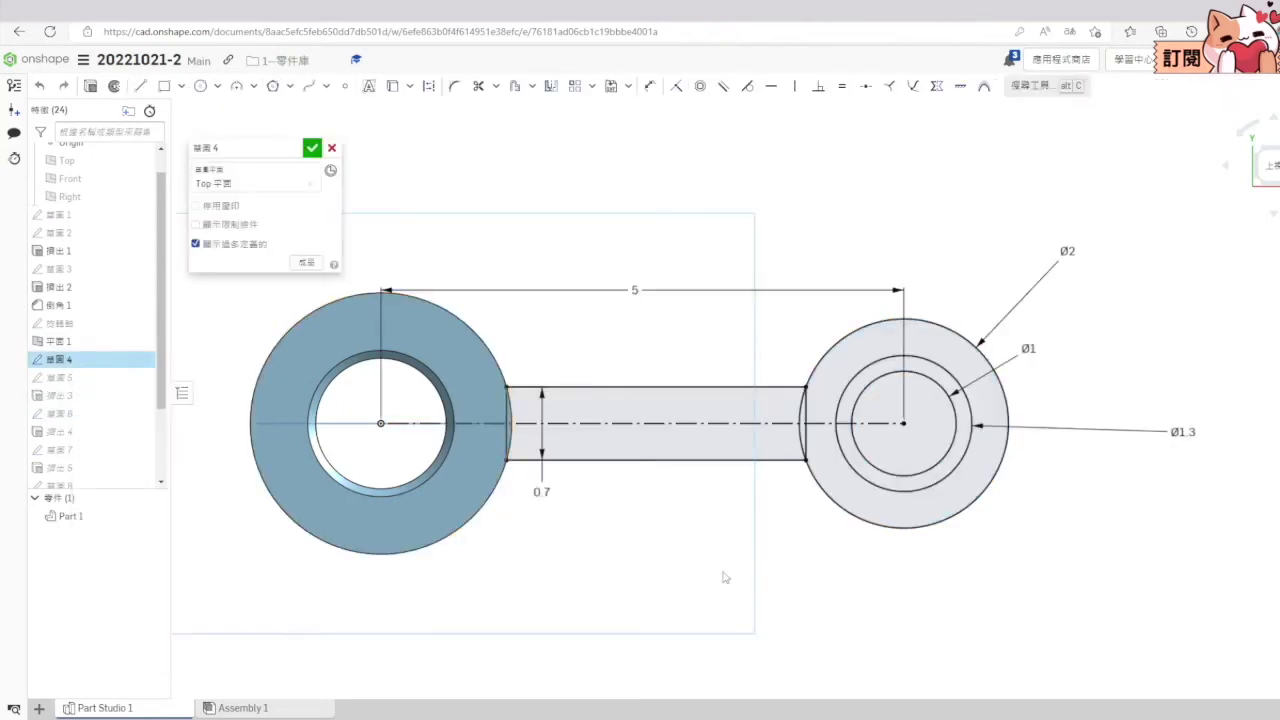
click(706, 424)
key(Delete)
key(u)
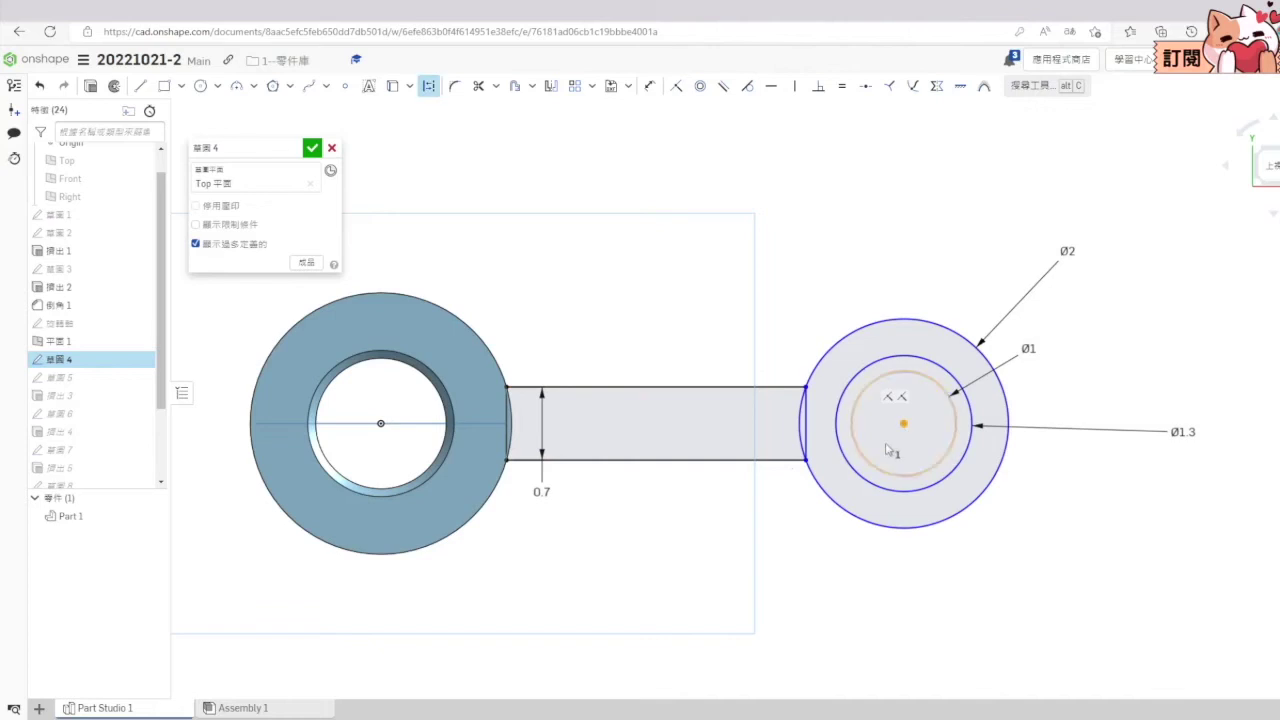
click(422, 425)
click(675, 88)
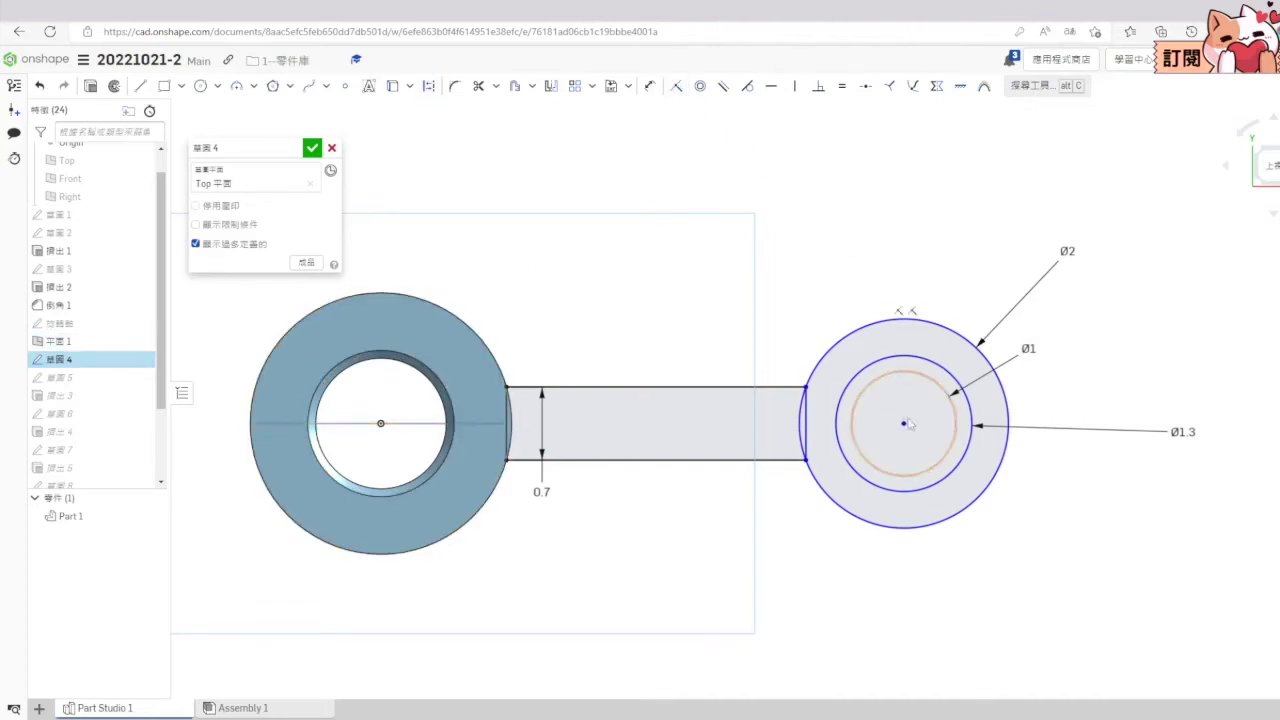
mouse_move(903, 423)
mouse_down()
mouse_move(927, 440)
mouse_move(898, 424)
mouse_up()
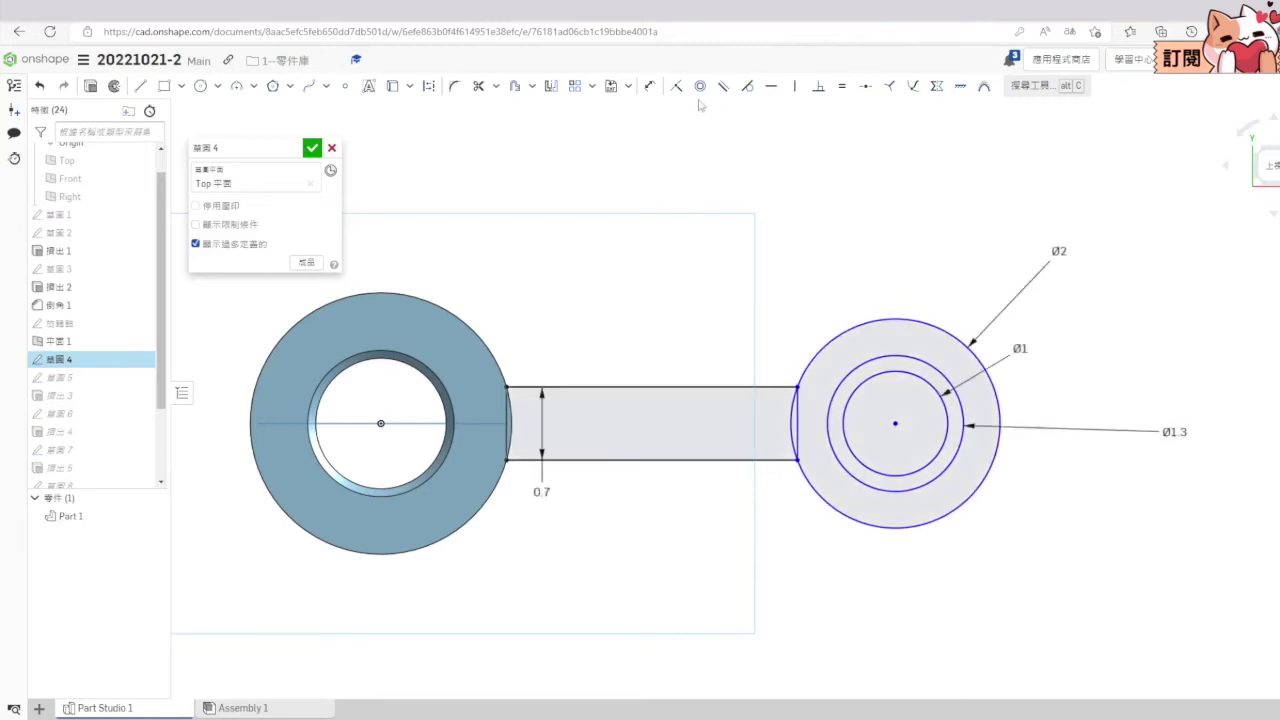
Step: Dimension the distance from the origin to the second cylinder's center as 5 mm and accept sketch 4
click(381, 424)
click(895, 424)
click(706, 232)
text(5)
key(Return)
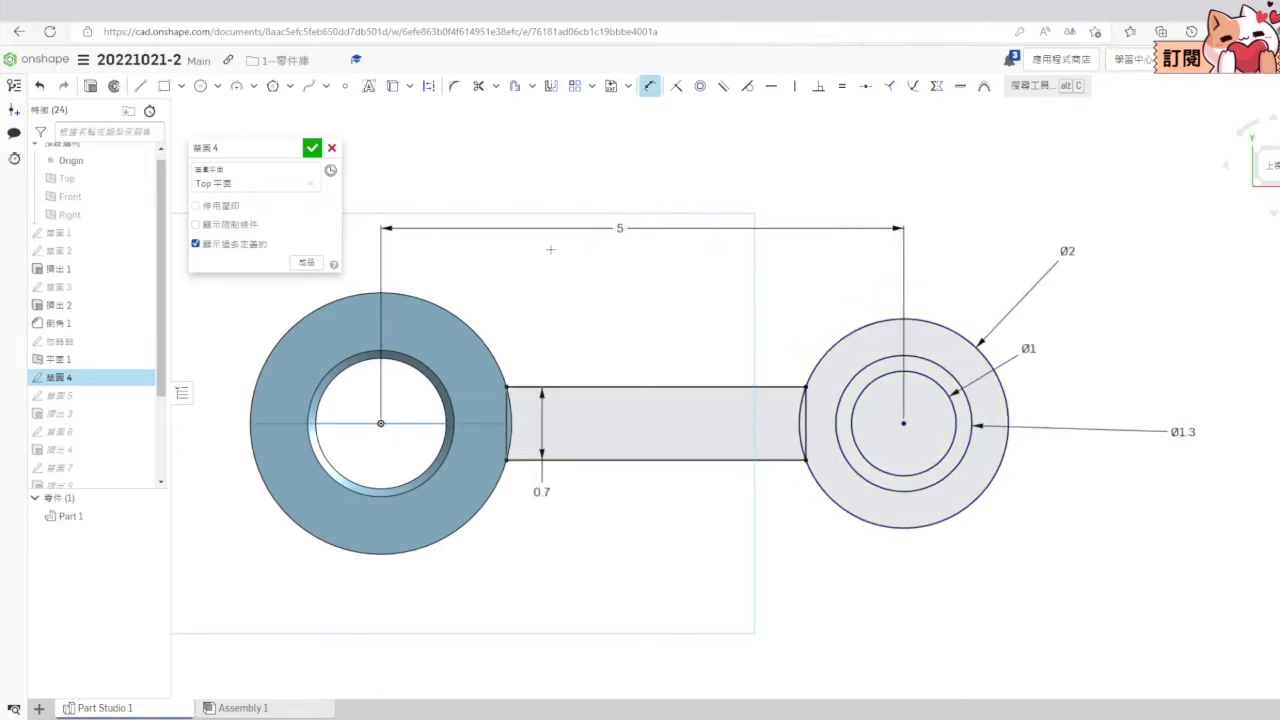
click(311, 149)
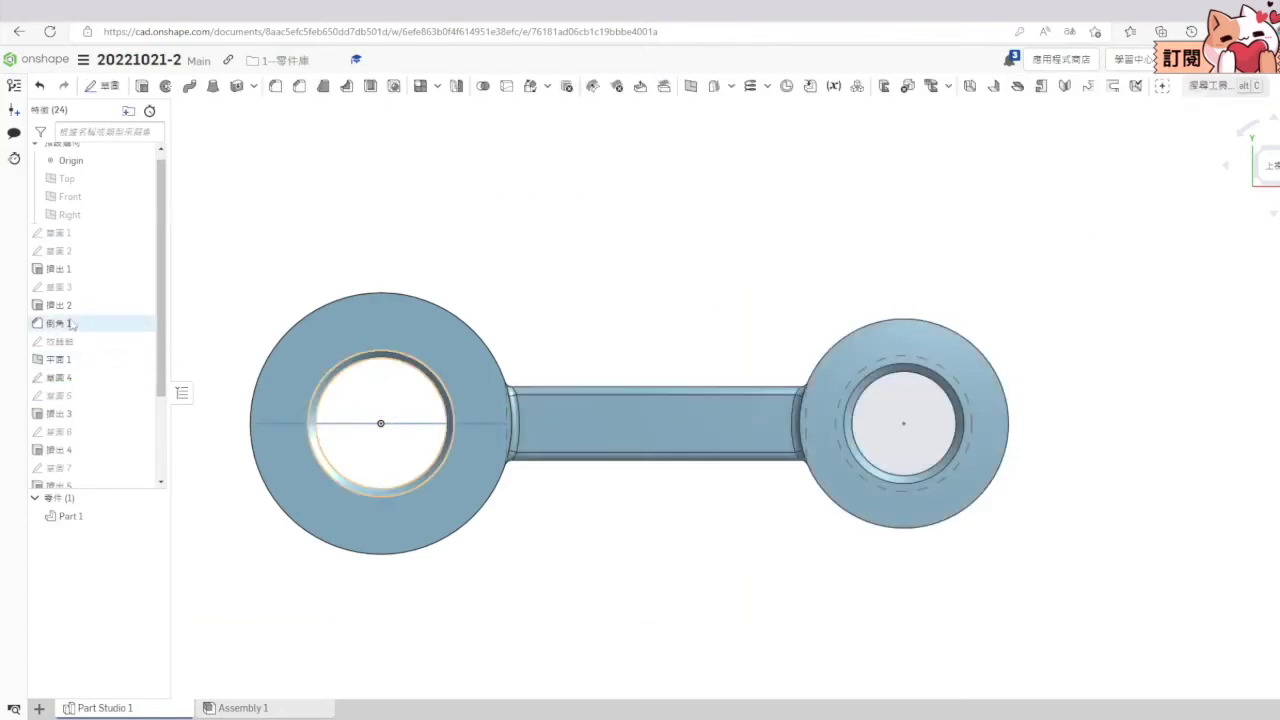
Step: Set plane 1's line angle to 78 degrees and accept the plane
right_click(58, 362)
click(95, 388)
click(293, 238)
text(78)
key(Return)
click(312, 149)
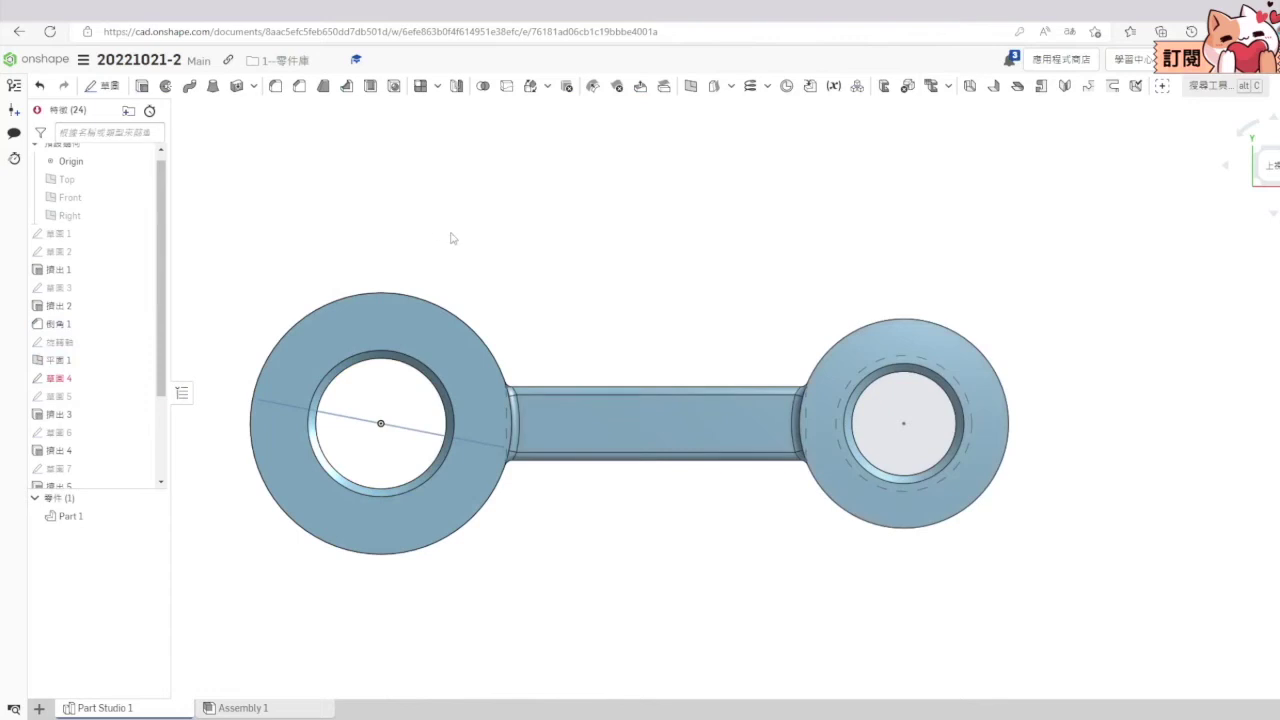
Step: Edit sketch 4 and remove the 5 mm distance dimension and the conflicting coincident constraint on the second cylinder's center
right_click(58, 378)
click(95, 402)
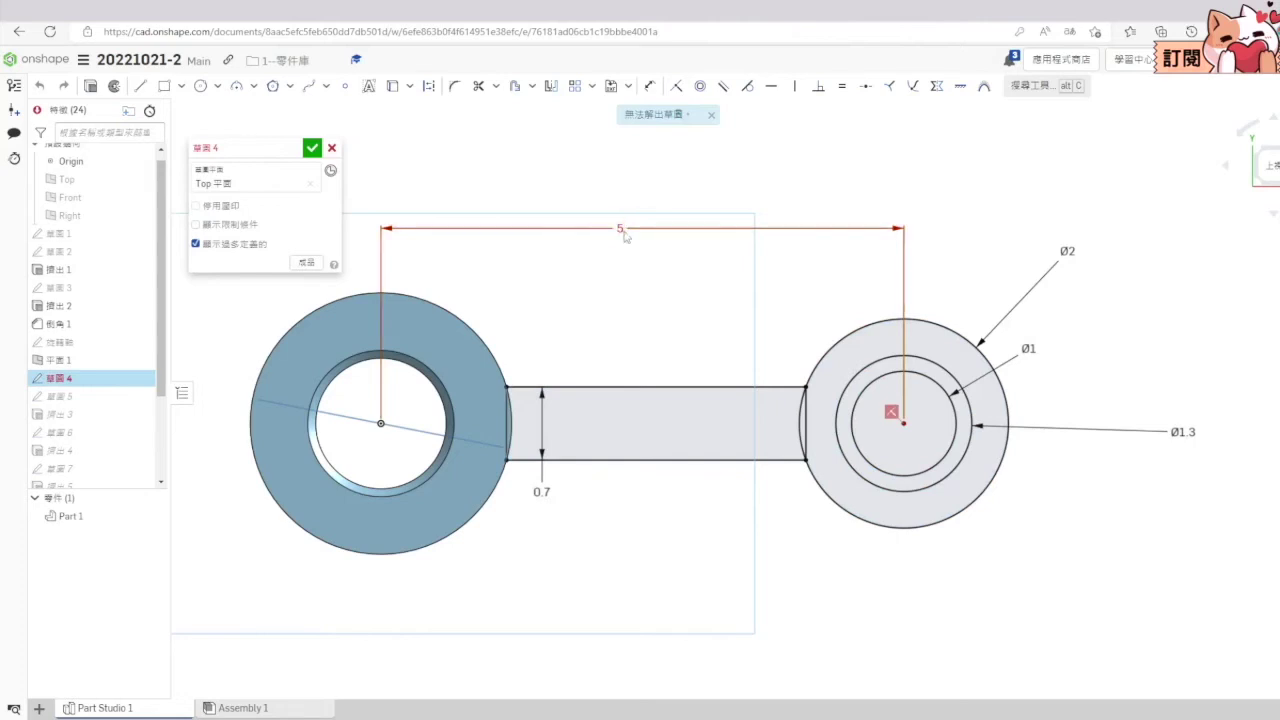
click(624, 235)
key(Delete)
key(ctrl+z)
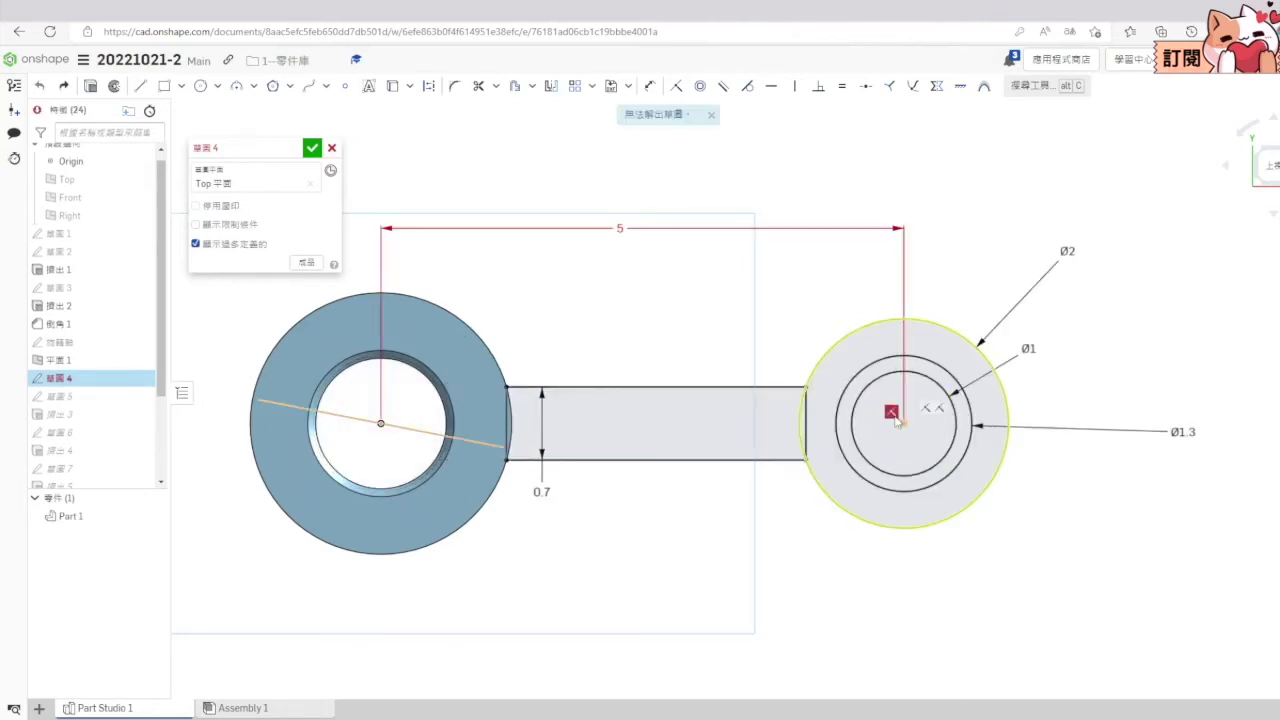
click(619, 229)
key(Delete)
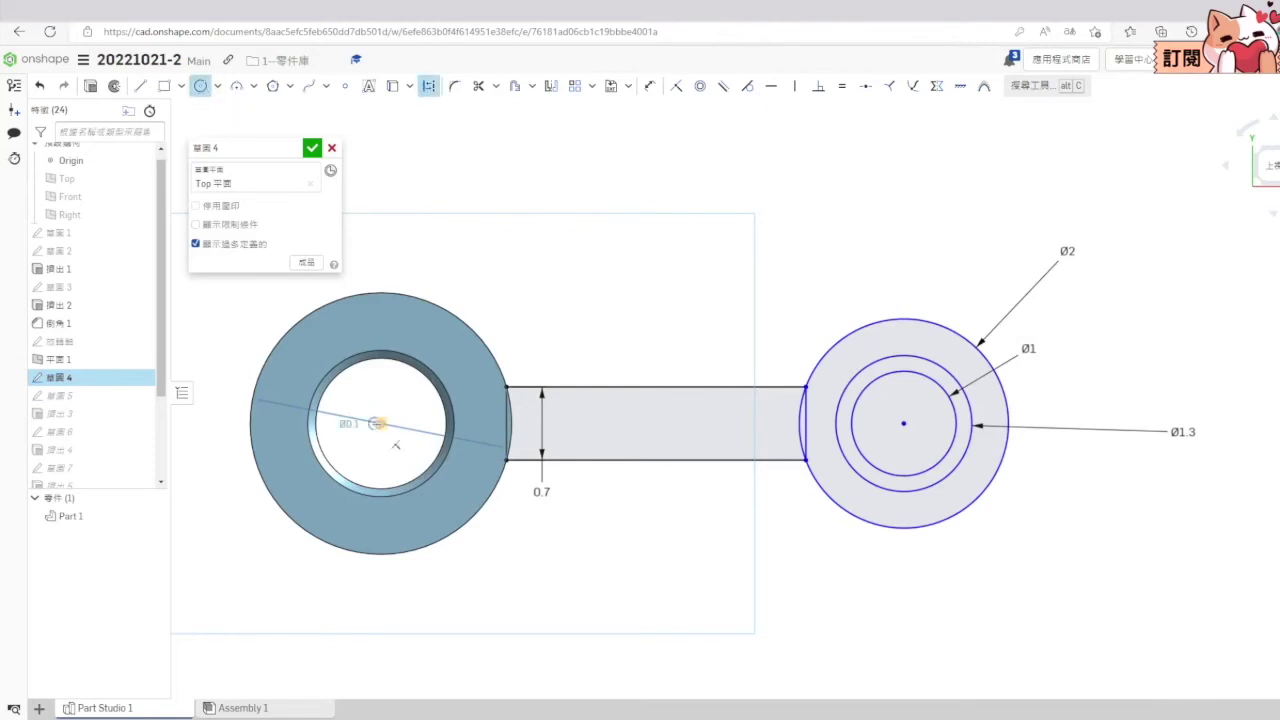
Step: Draw a construction circle centered on the origin and passing through the second cylinder's center, about 10 mm in diameter
key(Escape)
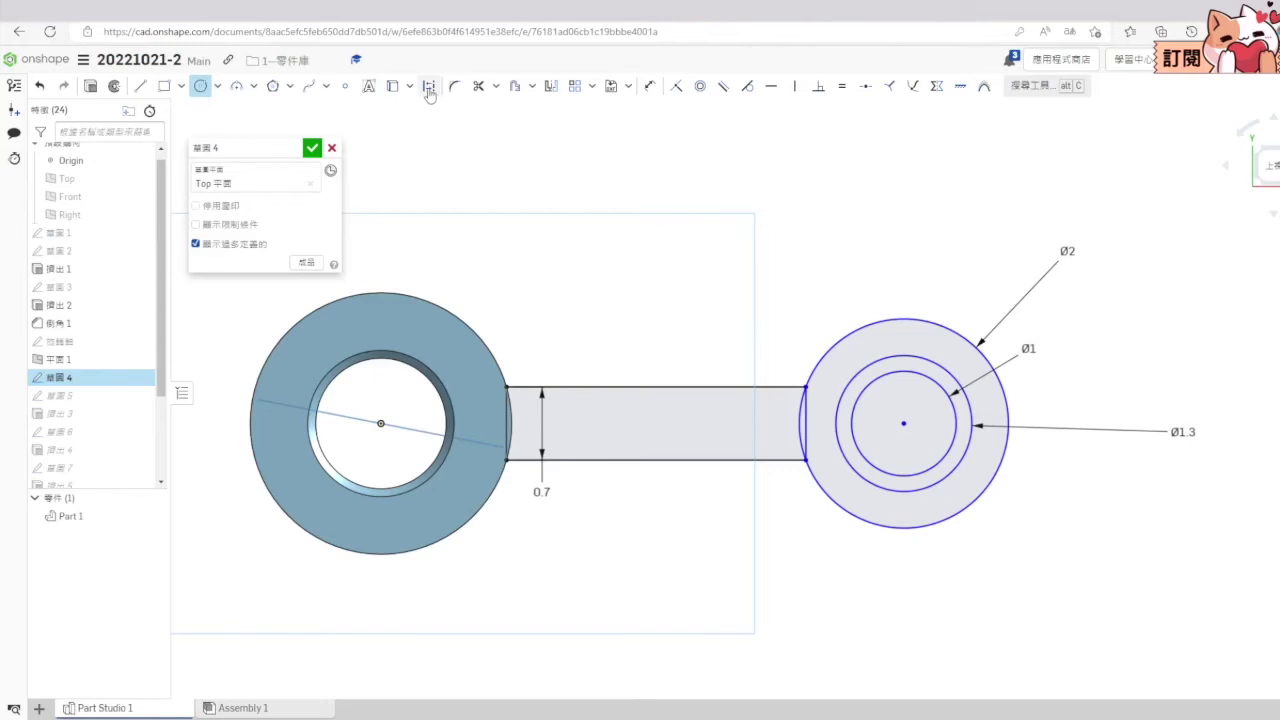
click(381, 424)
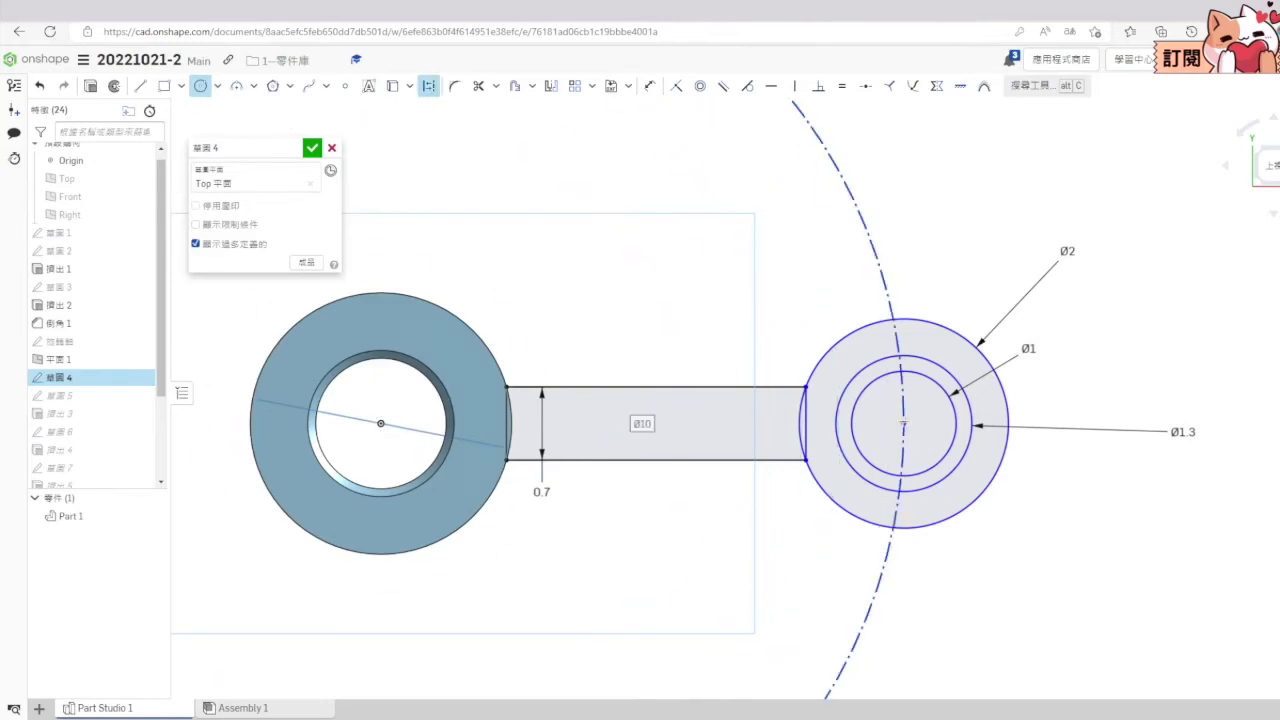
click(903, 424)
key(Escape)
scroll(737, 302, down, 3)
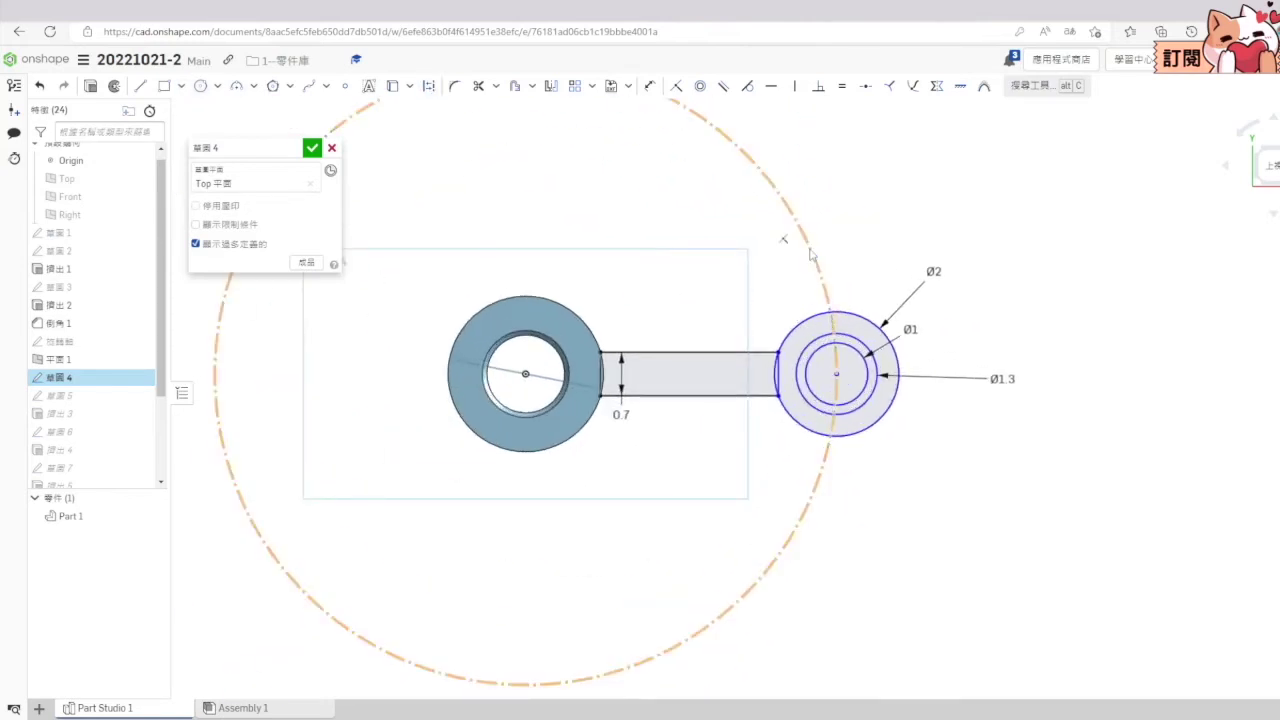
Step: Dimension the construction circle's diameter as 10 mm and accept sketch 4
click(651, 88)
click(785, 239)
click(781, 236)
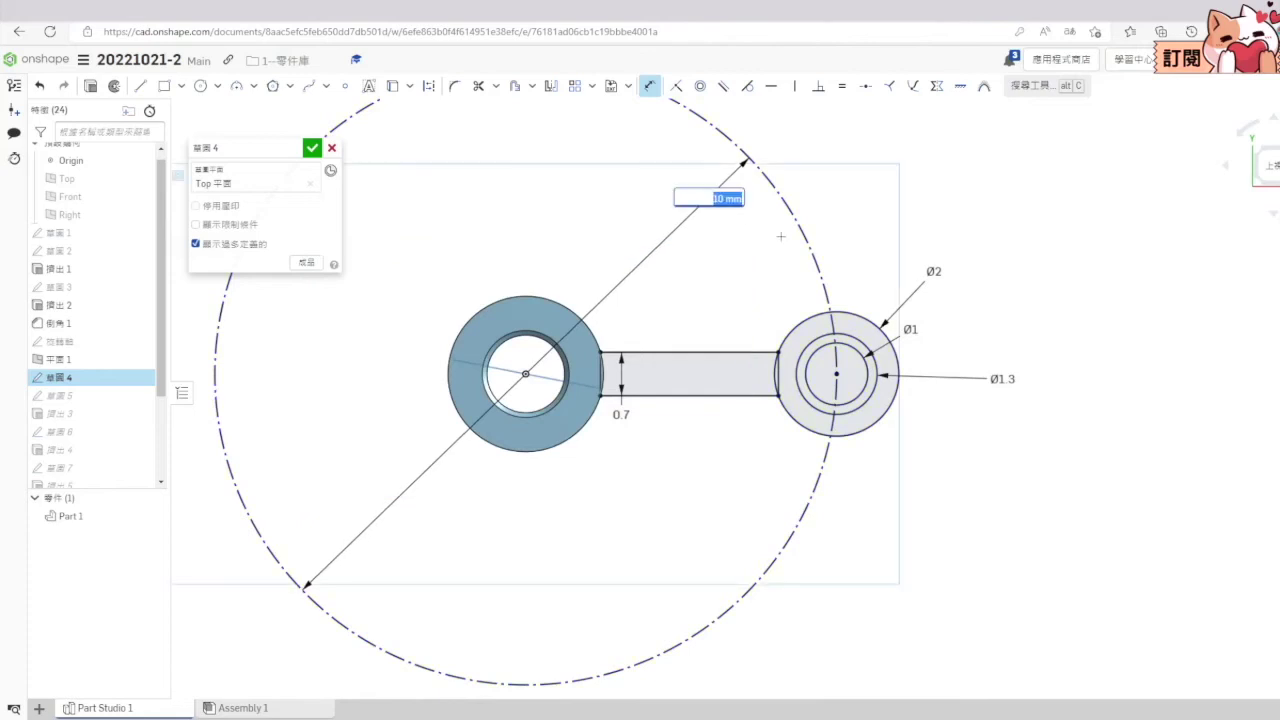
click(312, 149)
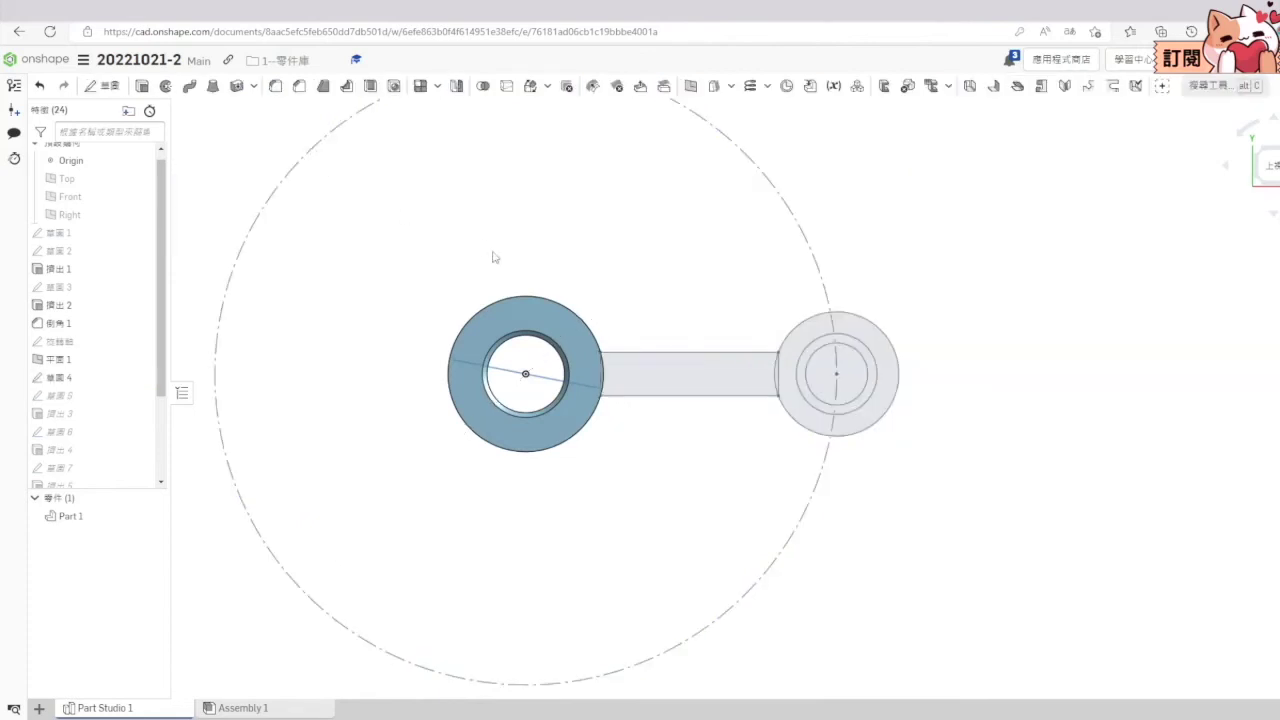
Step: Reopen sketch 4 and delete the lines of the horizontal arm outline between the two cylinders
double_click(85, 379)
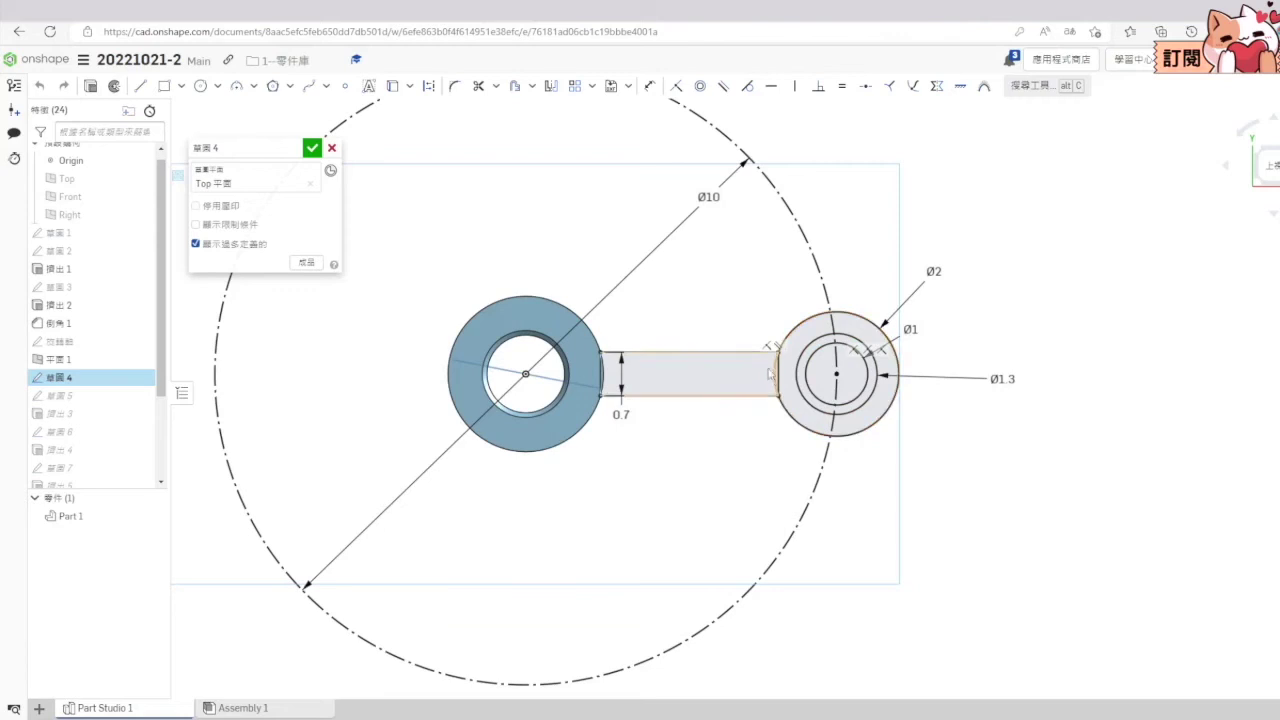
scroll(770, 380, up, 3)
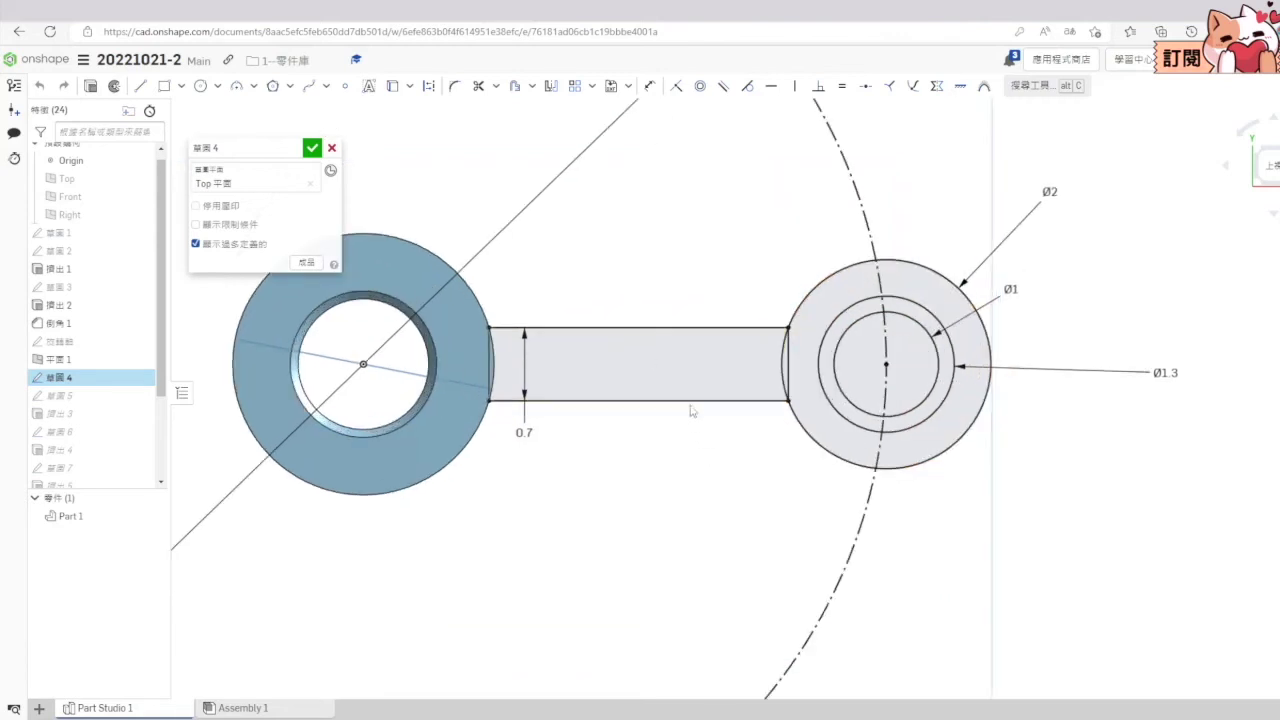
click(700, 440)
key(Delete)
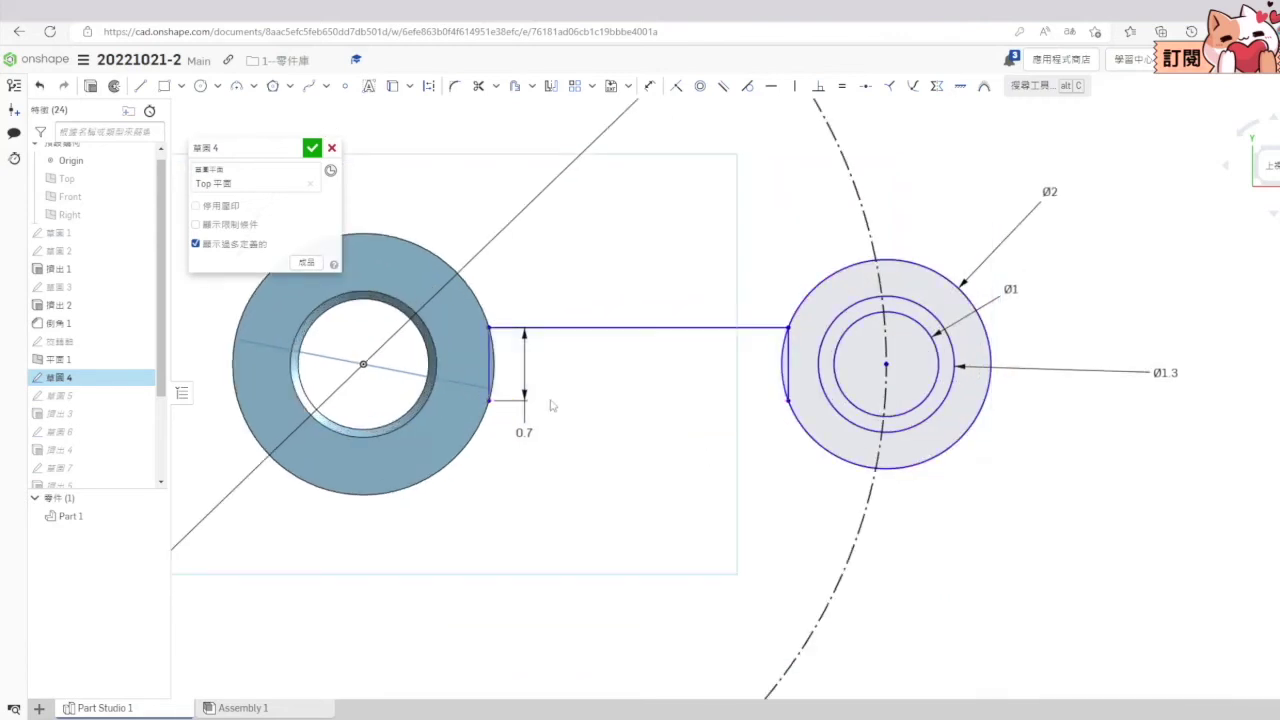
click(491, 376)
key(Delete)
click(614, 329)
key(Delete)
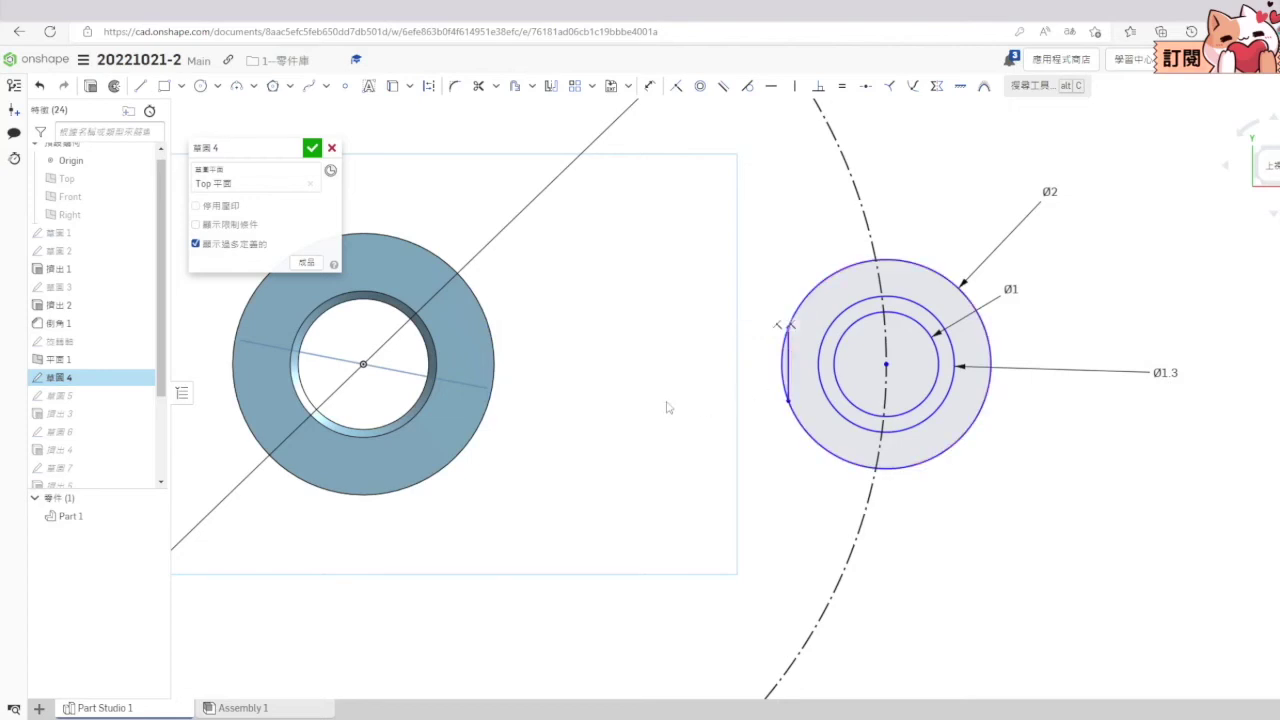
Step: Draw a construction line from the origin to the 10 mm construction circle and make it coincident with plane 1
click(427, 88)
click(363, 363)
click(855, 545)
key(Escape)
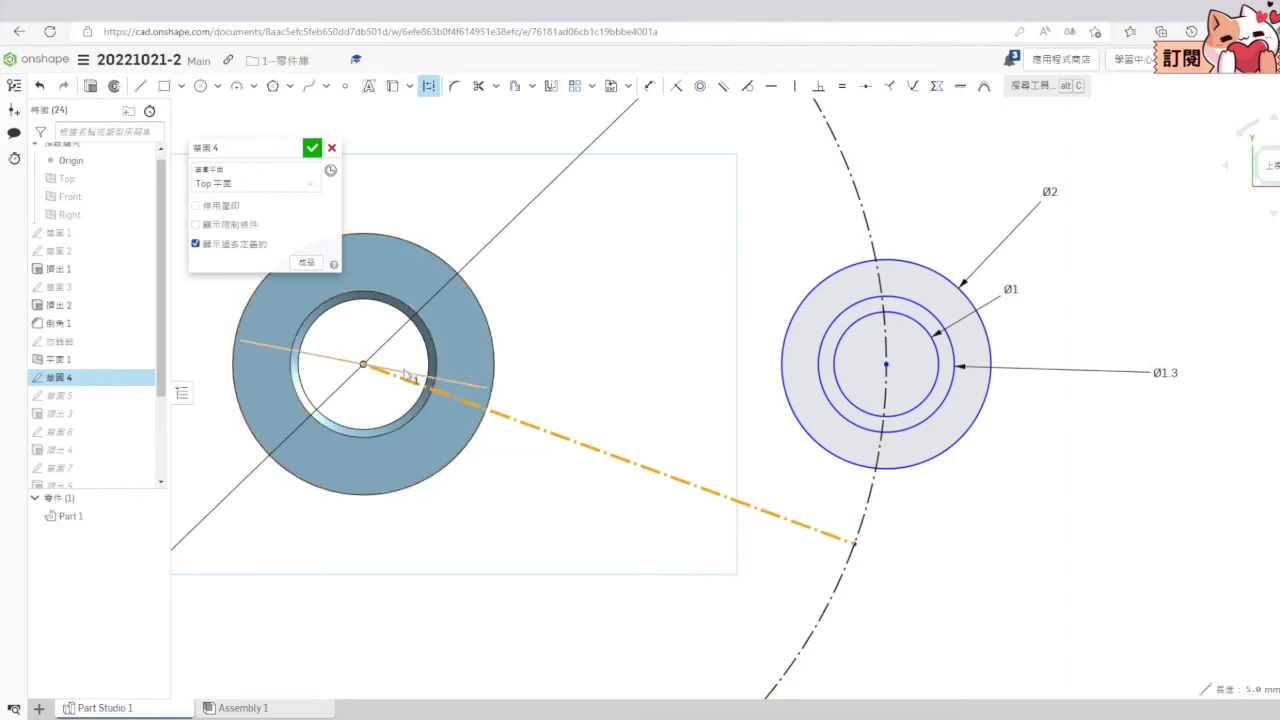
click(685, 89)
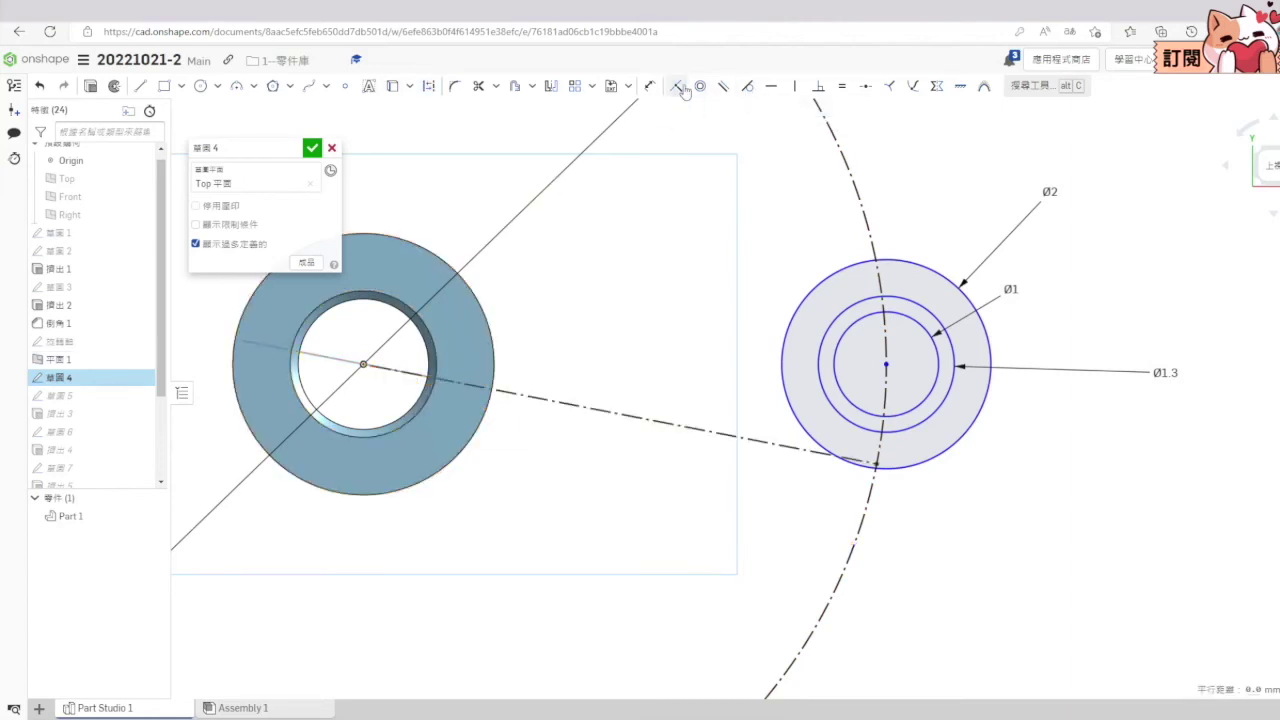
Step: Make the second cylinder's center point coincident with the outer endpoint of the construction line
drag(886, 366, 877, 463)
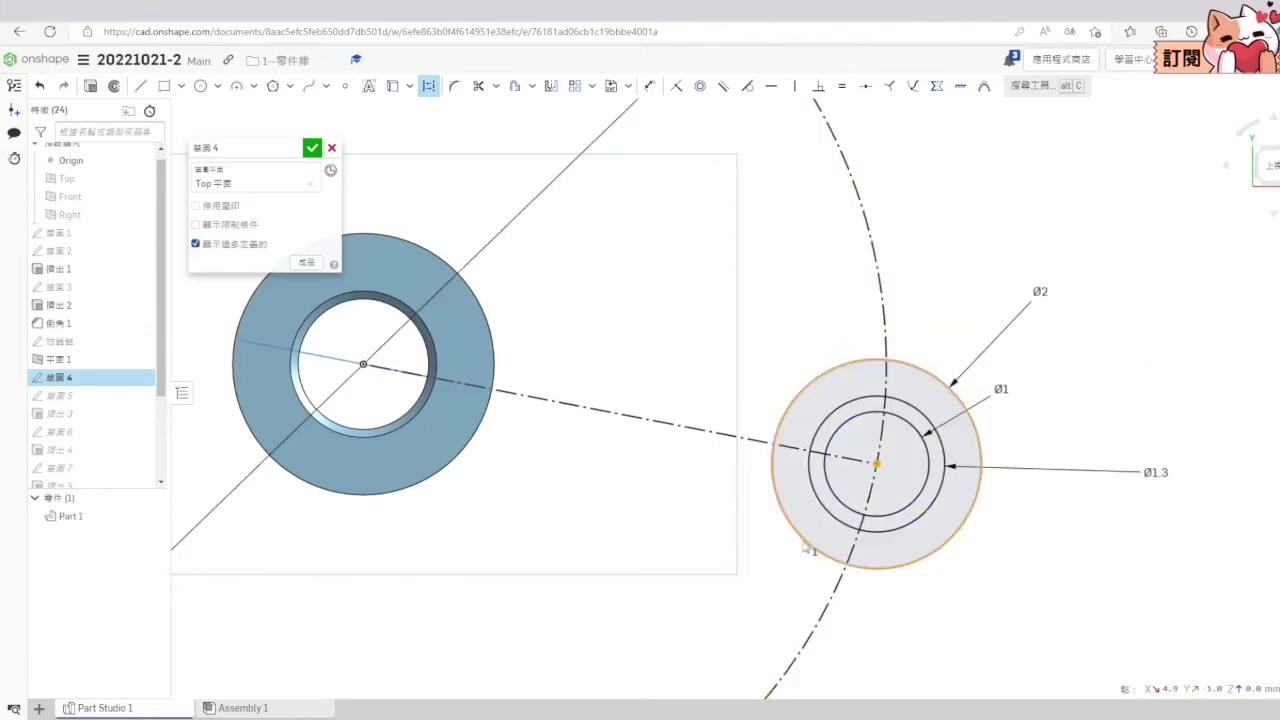
scroll(590, 488, down, 1)
scroll(440, 410, up, 1)
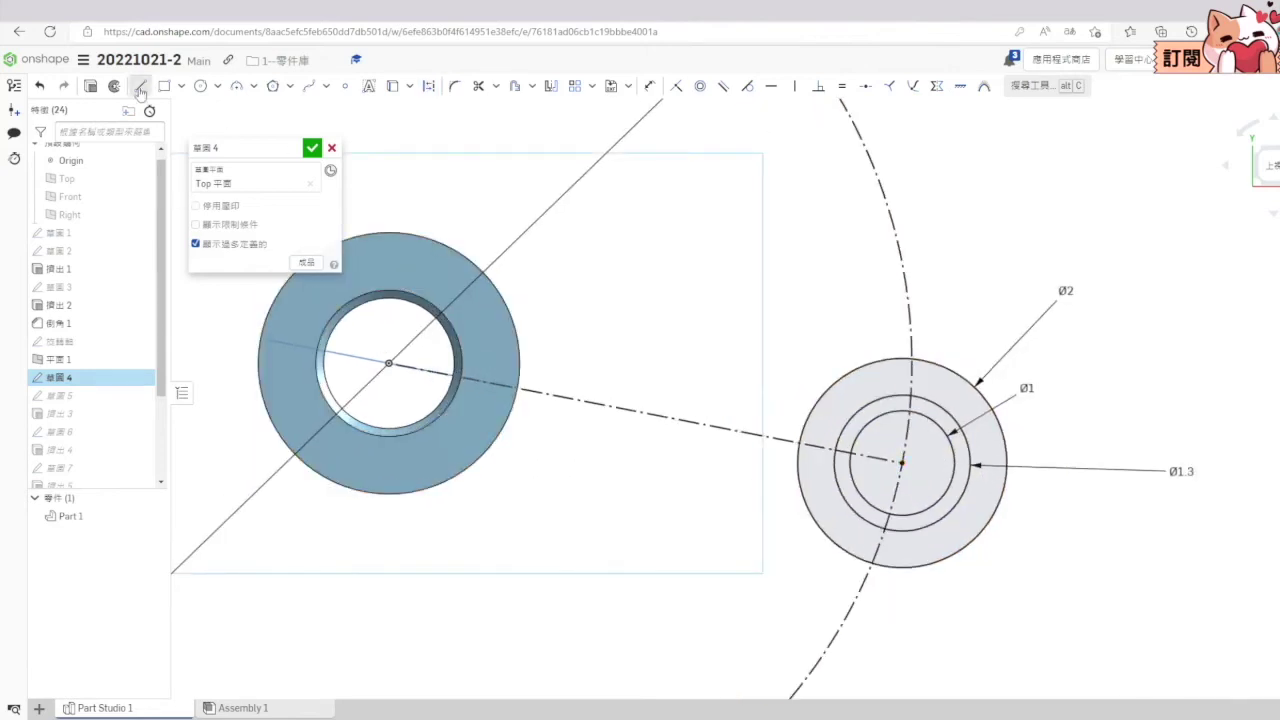
Step: Sketch a closed four-sided arm outline around the centerline between the two cylinders
click(542, 322)
click(789, 381)
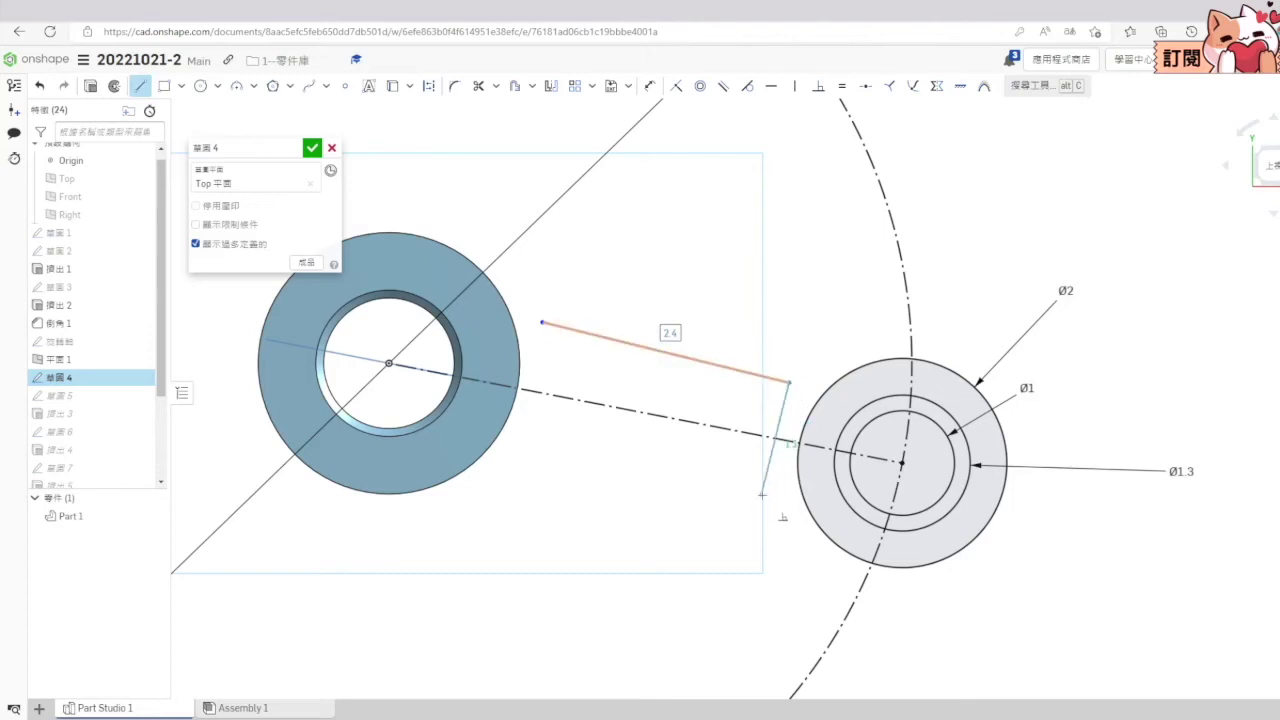
click(762, 490)
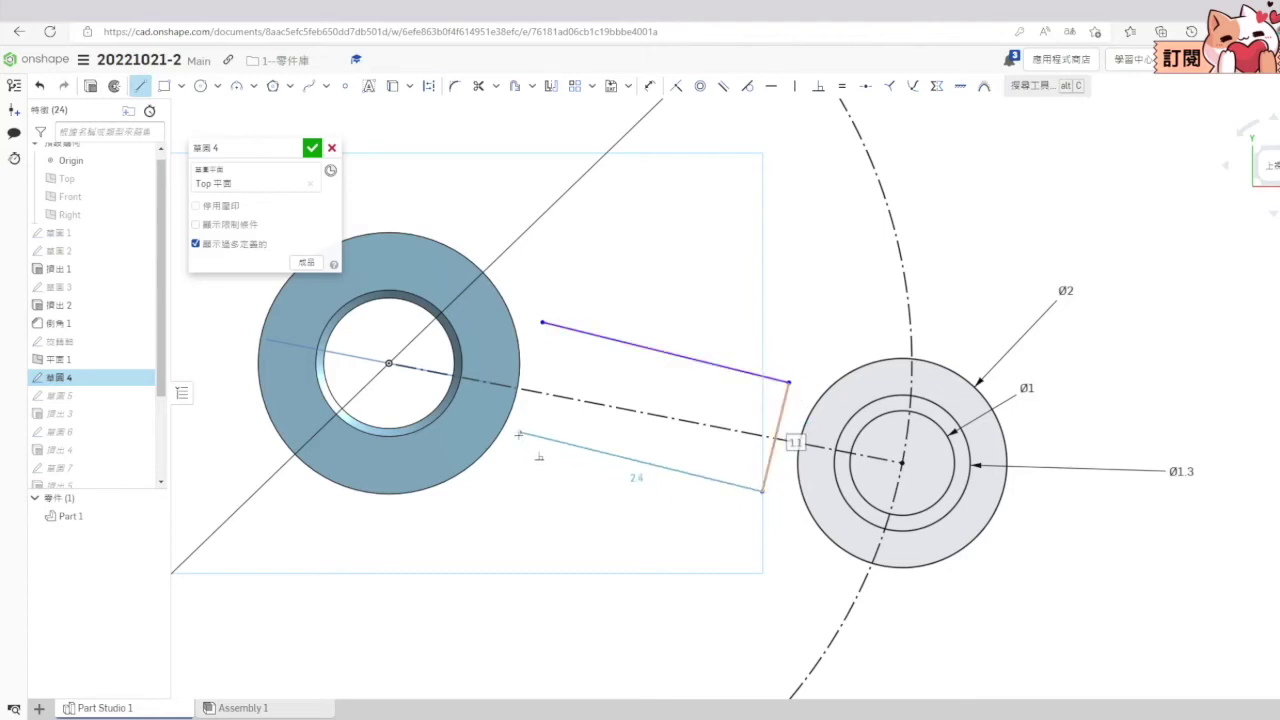
key(Escape)
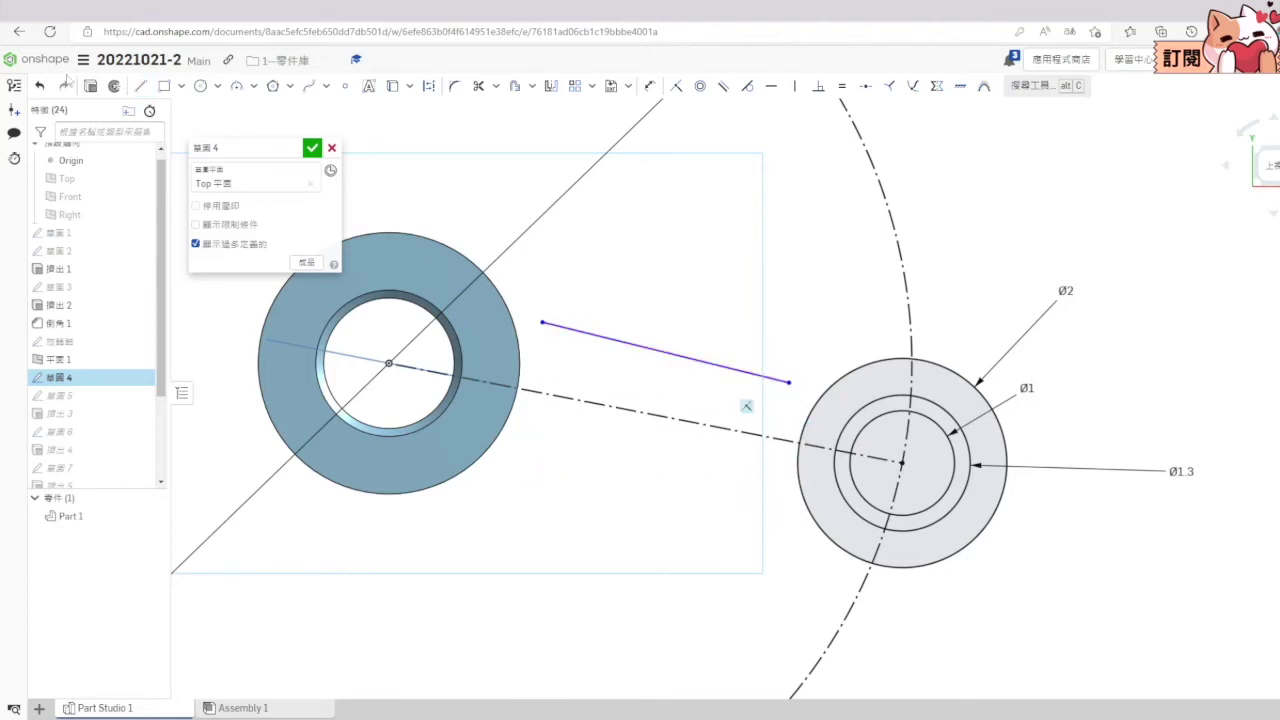
click(789, 381)
click(773, 489)
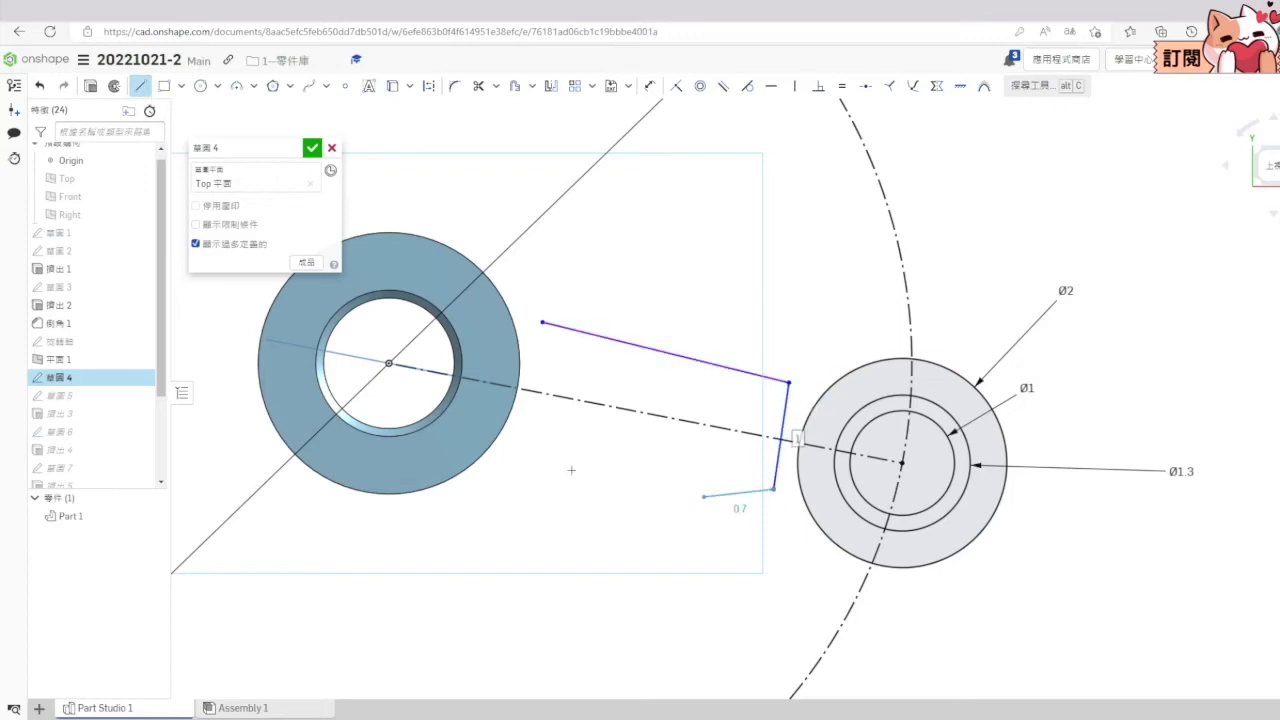
click(535, 456)
click(542, 322)
key(Escape)
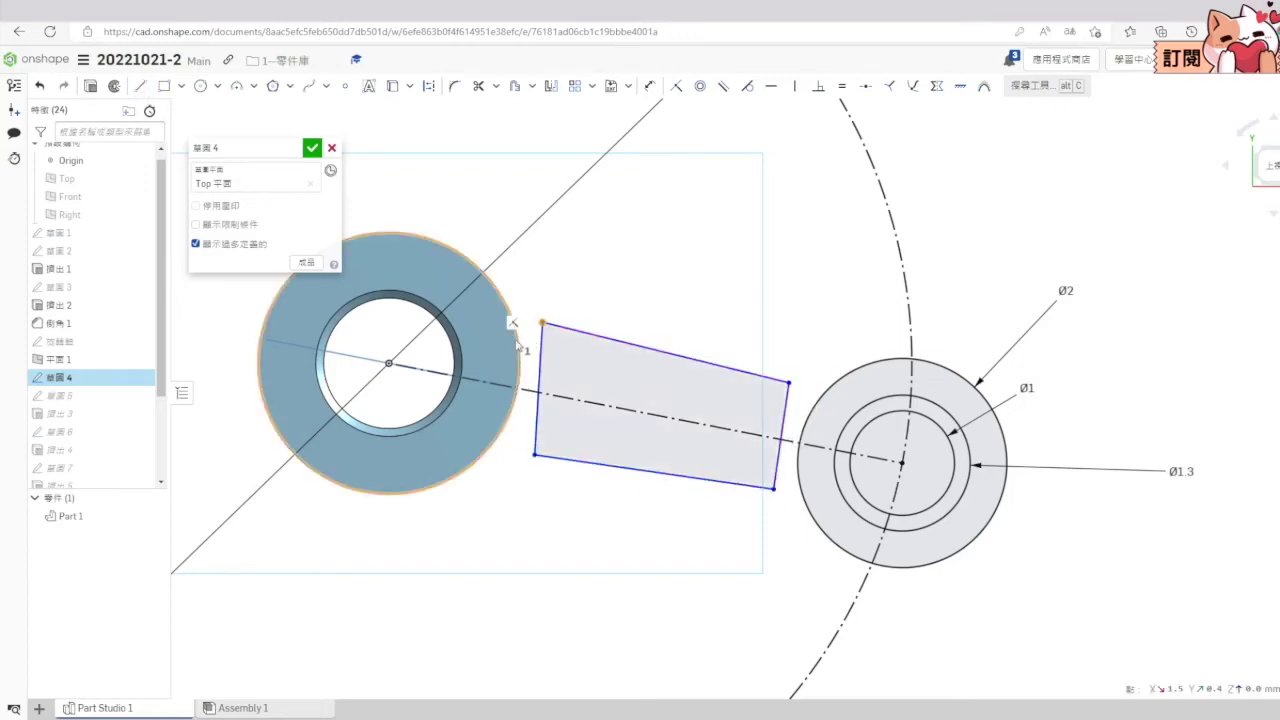
Step: Make the arm outline's corners coincident with the outer circles of the large and second cylinders
click(678, 88)
click(763, 389)
click(812, 408)
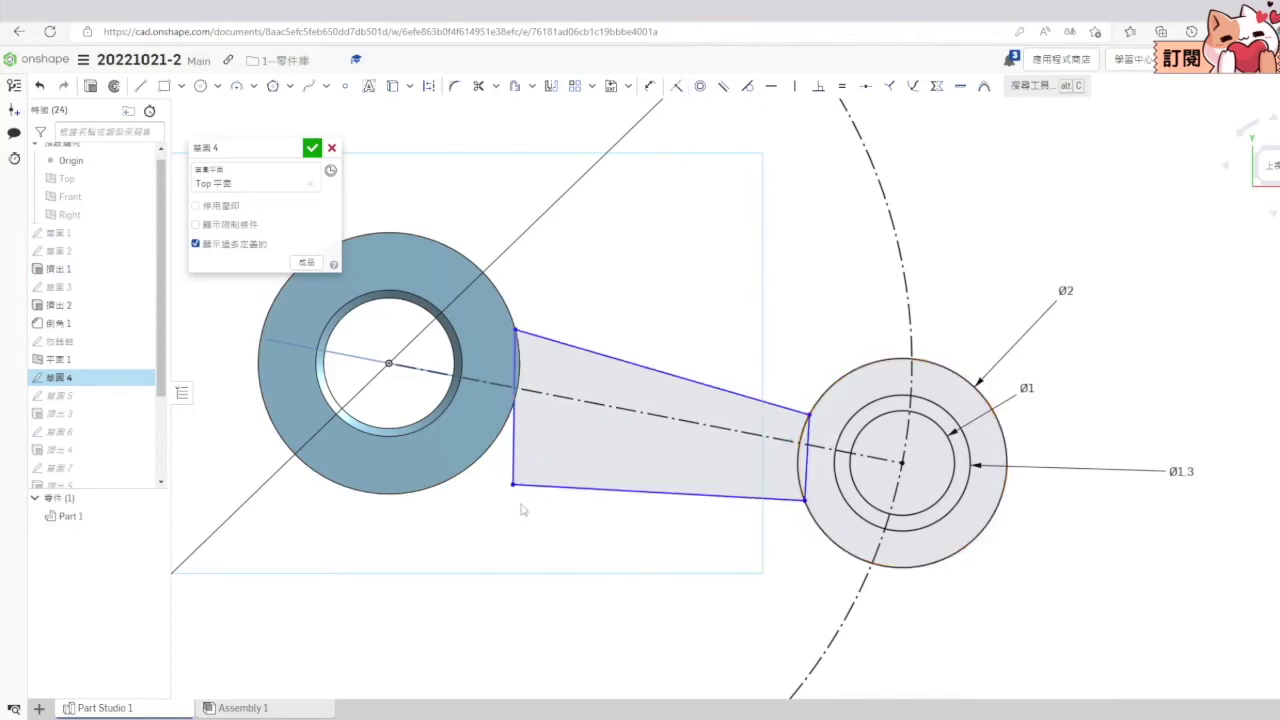
click(513, 486)
click(506, 434)
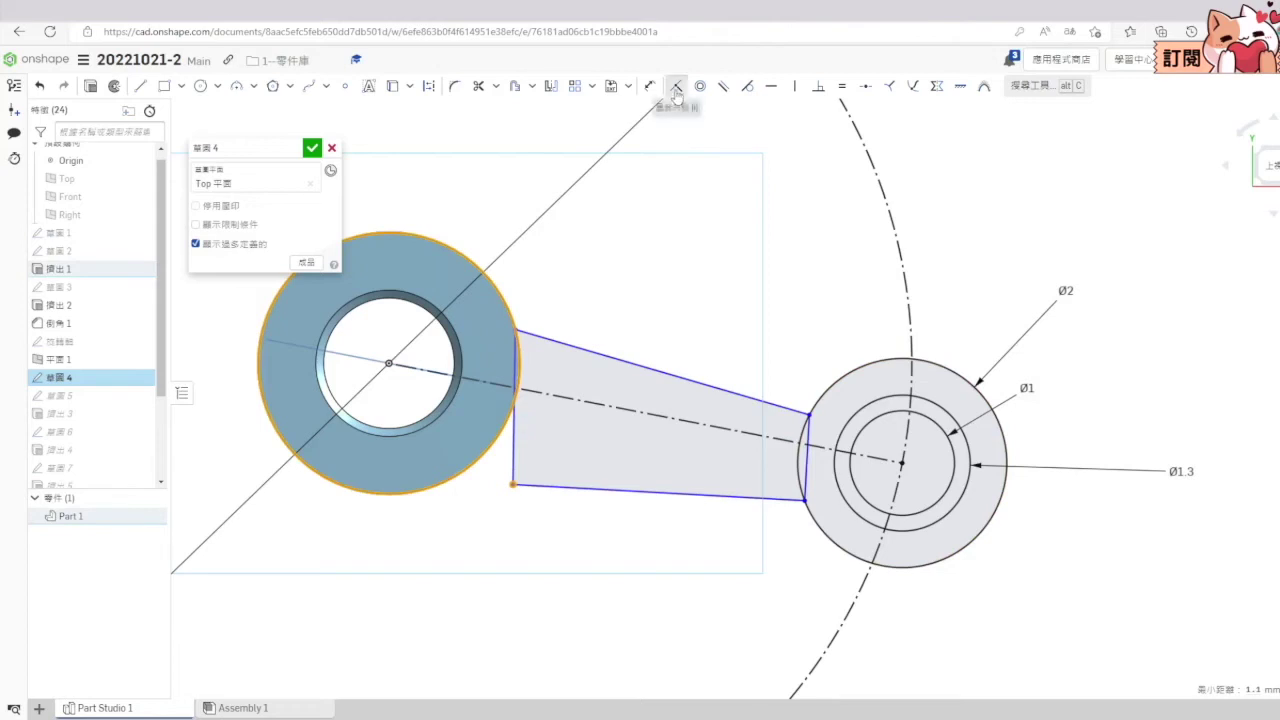
click(676, 86)
Step: Make the arm outline's two long edges parallel to each other and align them with the centerline's direction
click(632, 363)
click(617, 489)
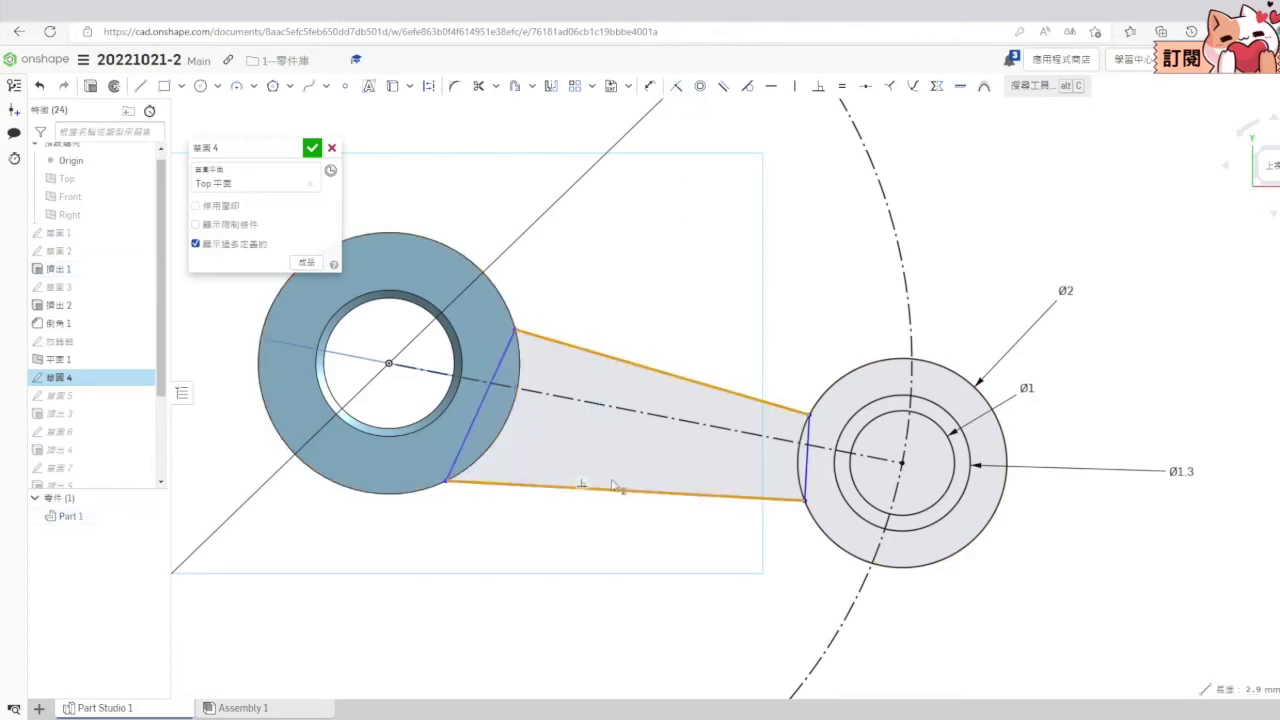
click(725, 88)
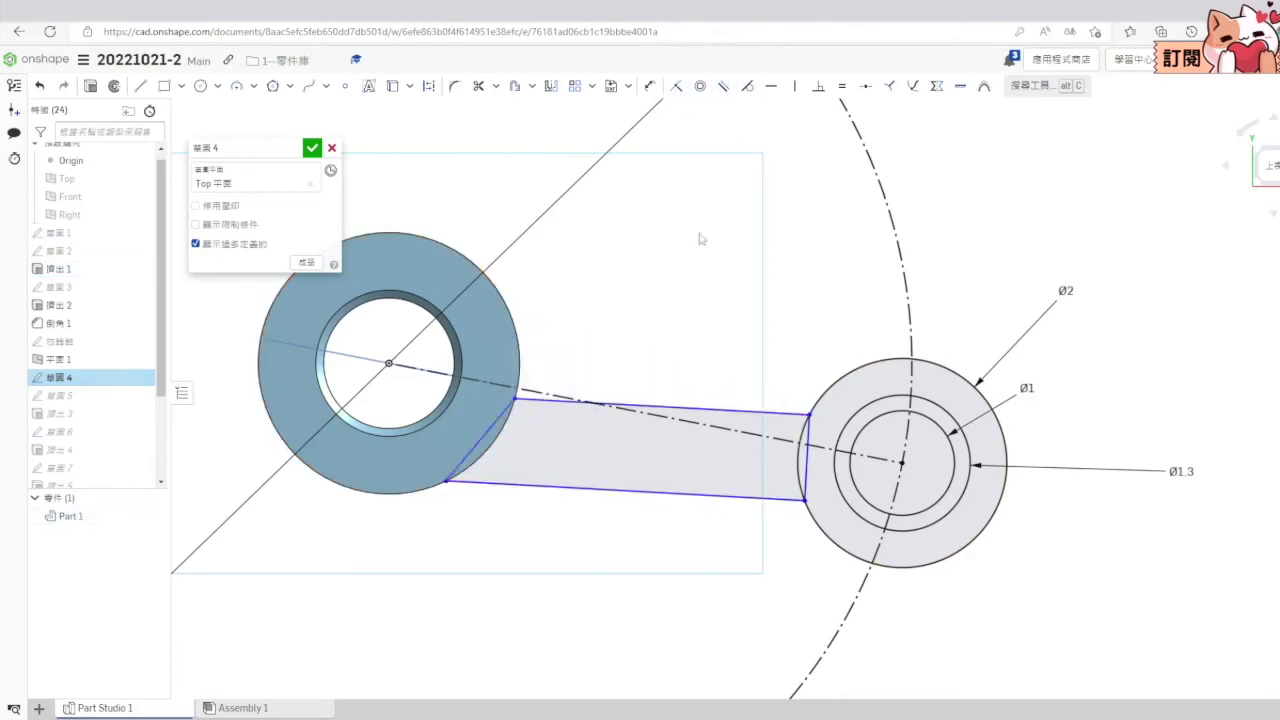
drag(516, 399, 519, 354)
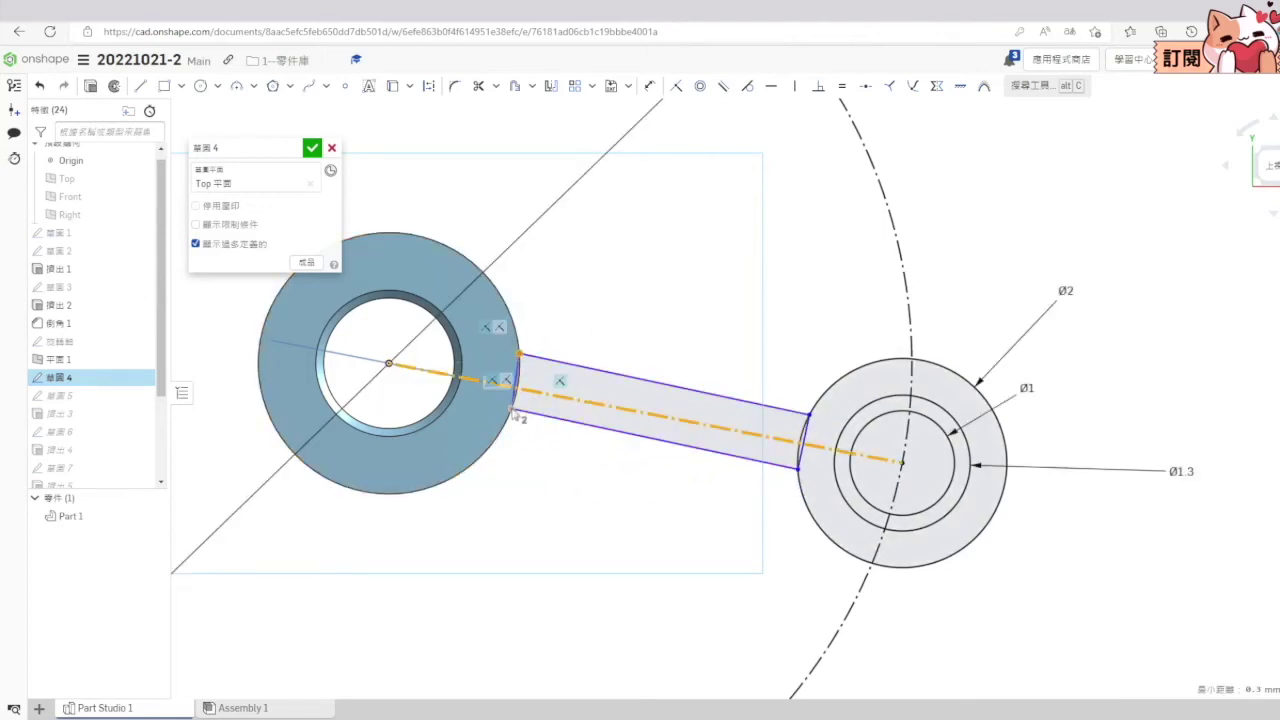
Step: Make the arm outline's corner points symmetric about the angled centerline at both ends
click(938, 91)
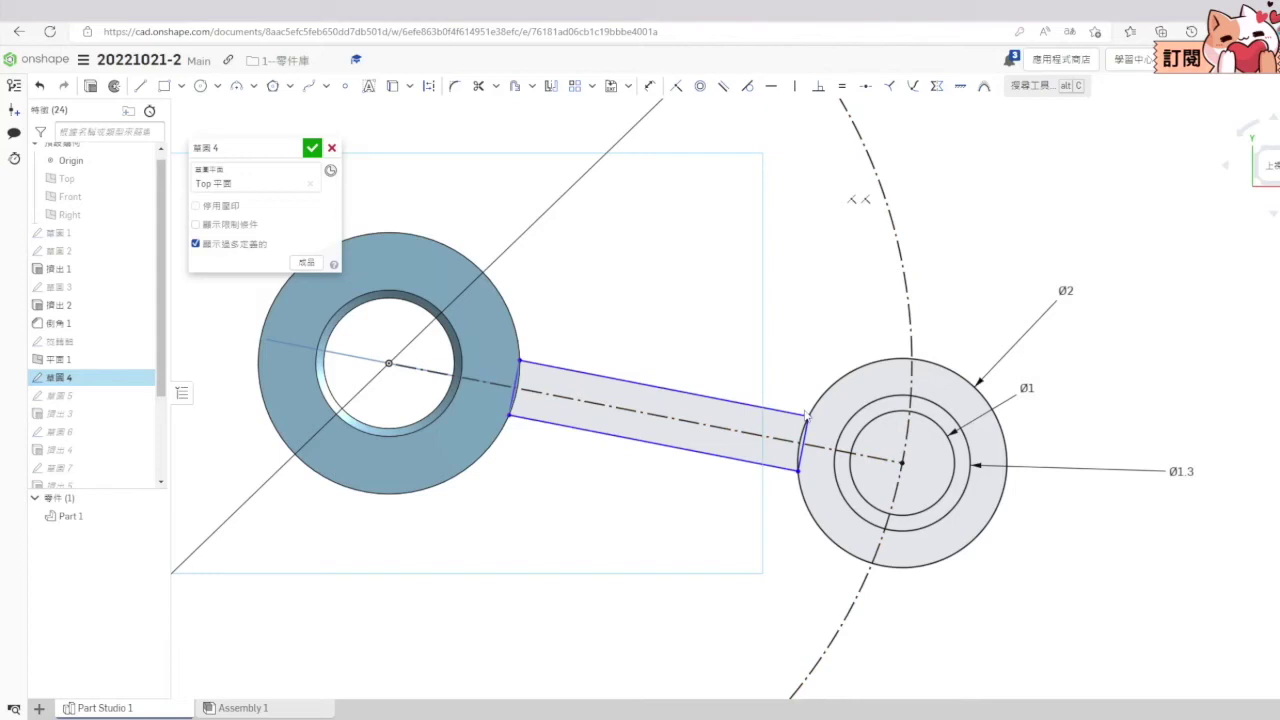
click(780, 438)
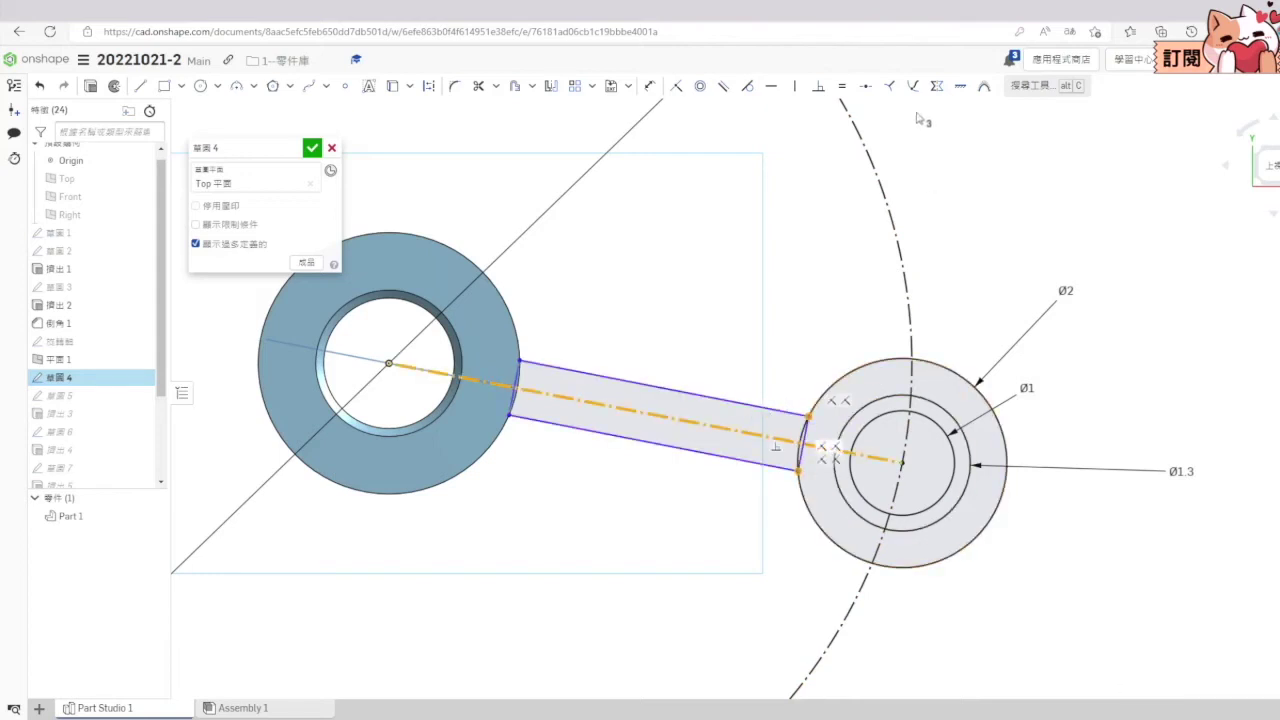
click(903, 251)
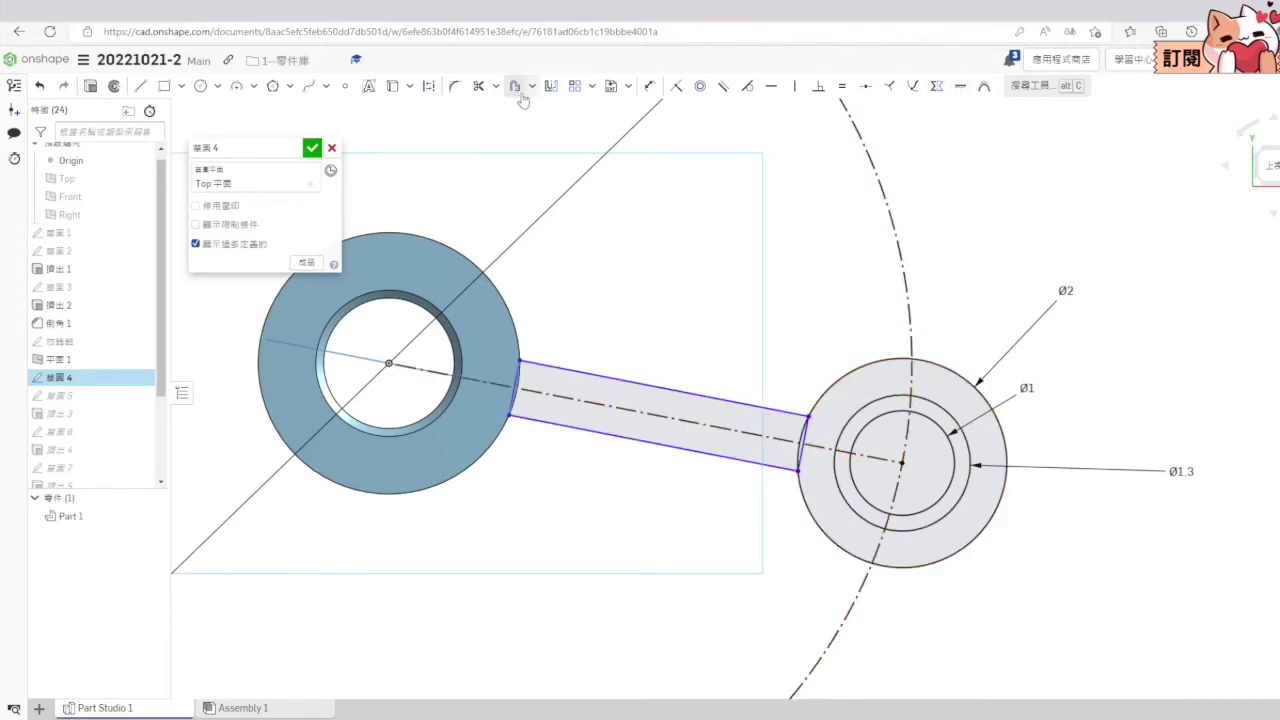
Step: Dimension the distance between the arm's long edges as 0.6 mm and accept sketch 4
click(629, 381)
click(622, 437)
click(626, 467)
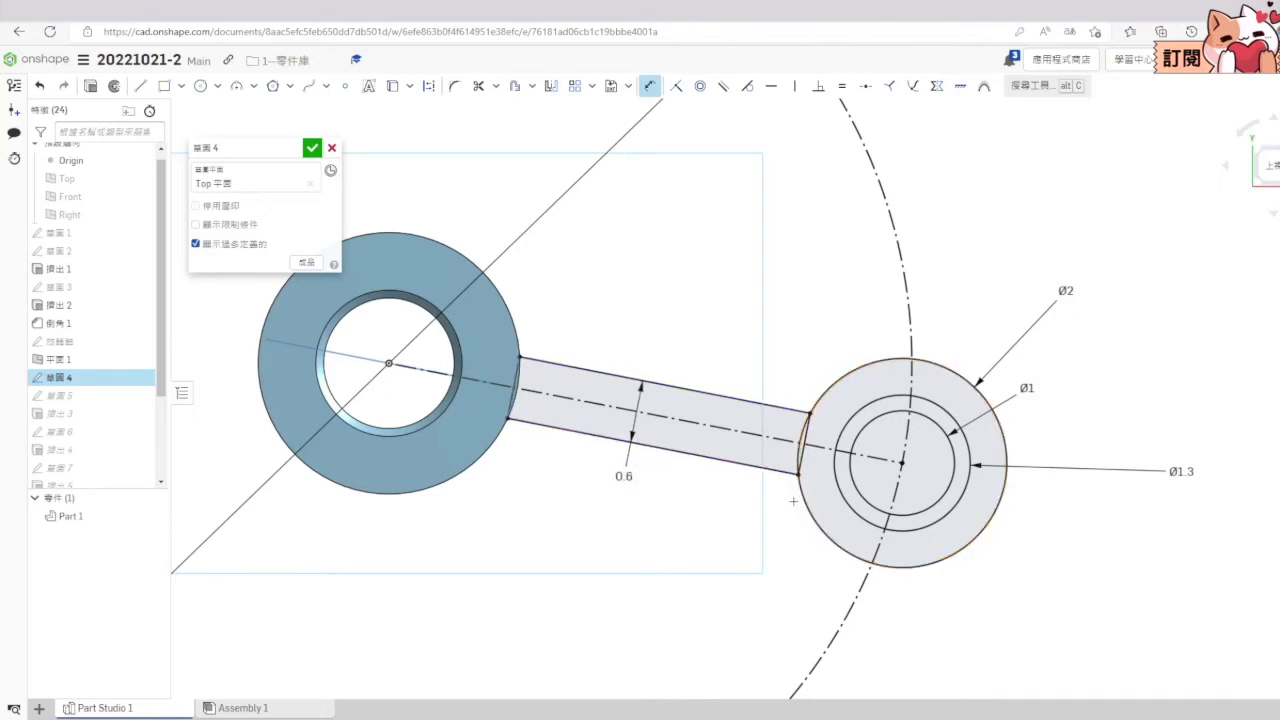
click(312, 147)
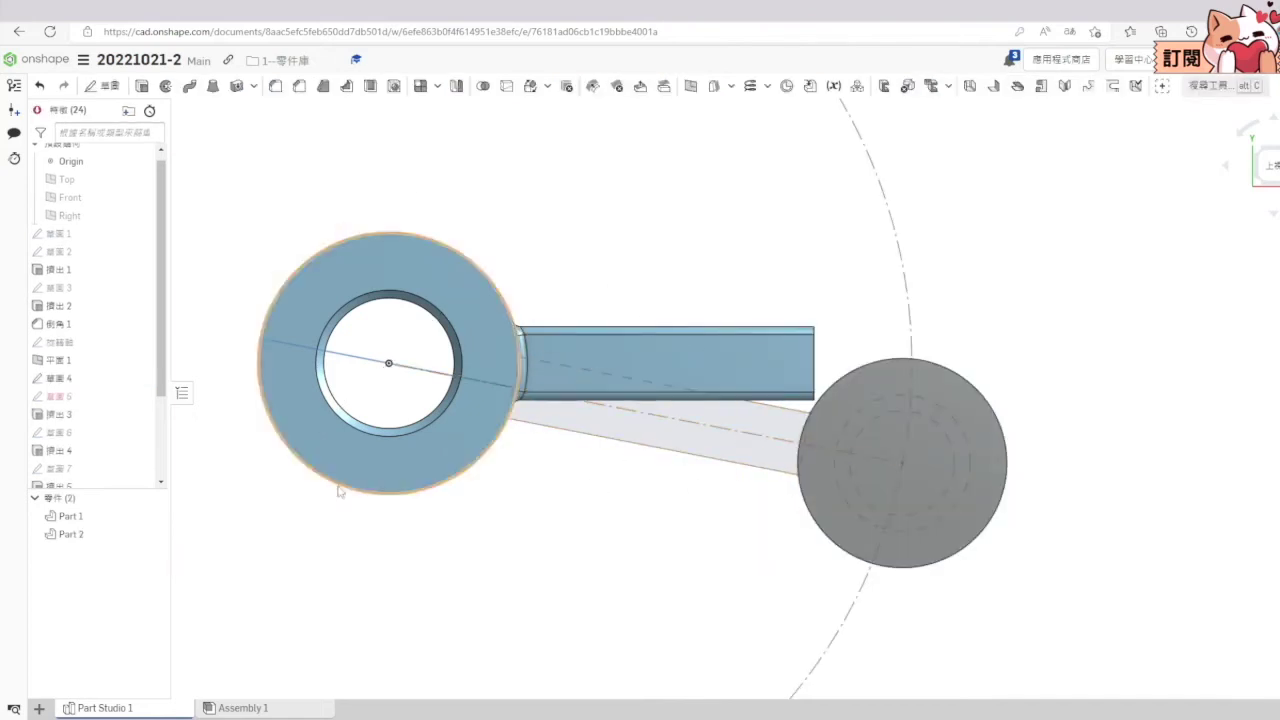
Step: Edit sketch 5, replace its old arm rectangle with projected edges of sketch 4's angled arm outline, and accept it
right_click(82, 398)
click(200, 428)
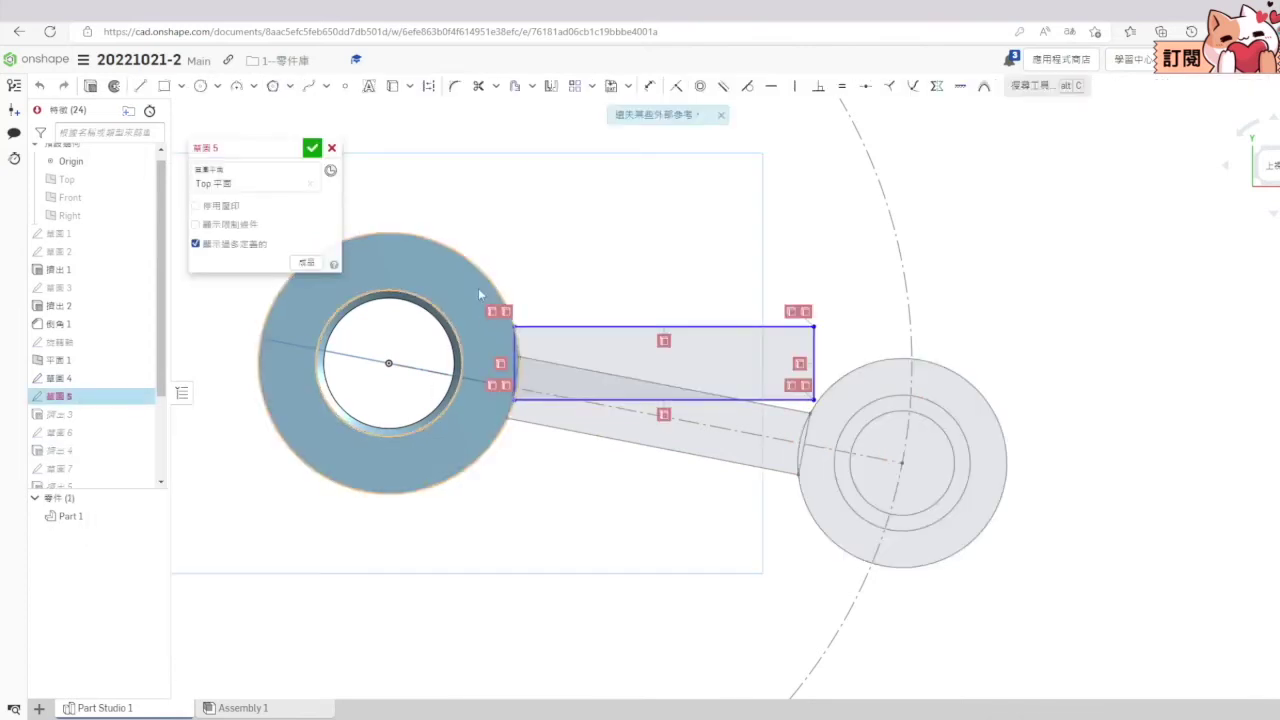
drag(632, 425, 844, 494)
key(Delete)
click(394, 87)
click(662, 384)
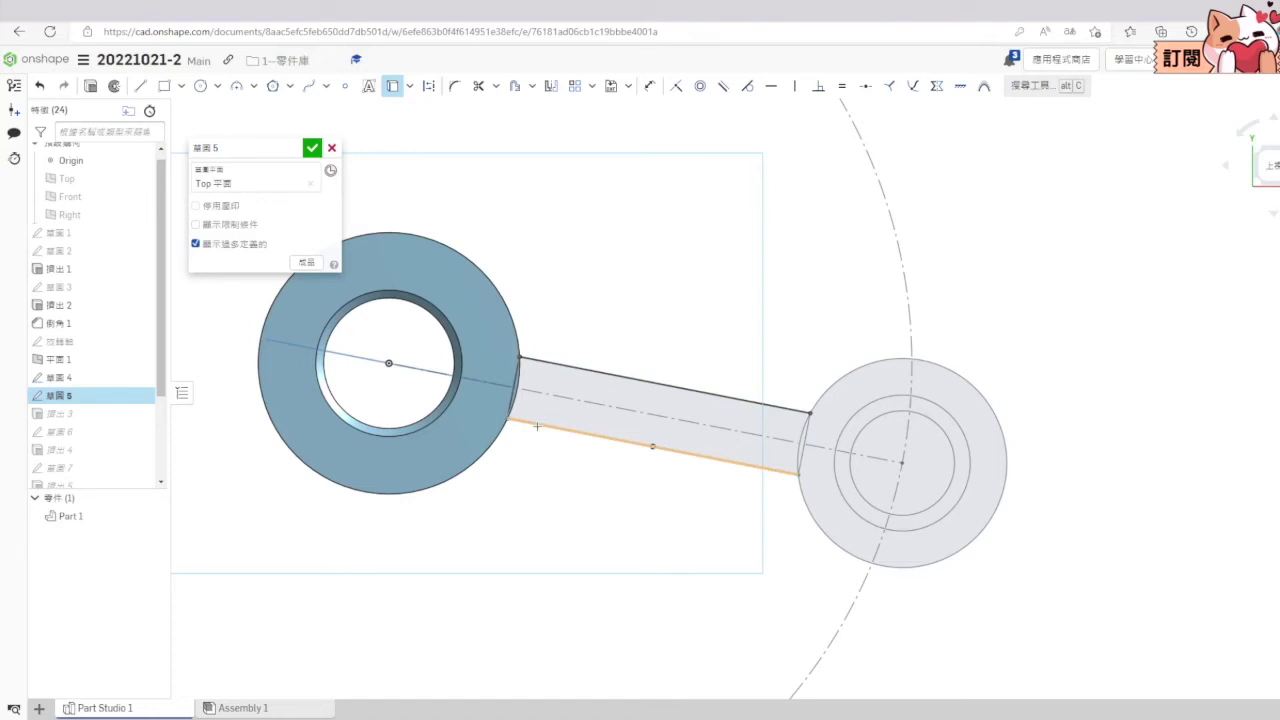
click(312, 147)
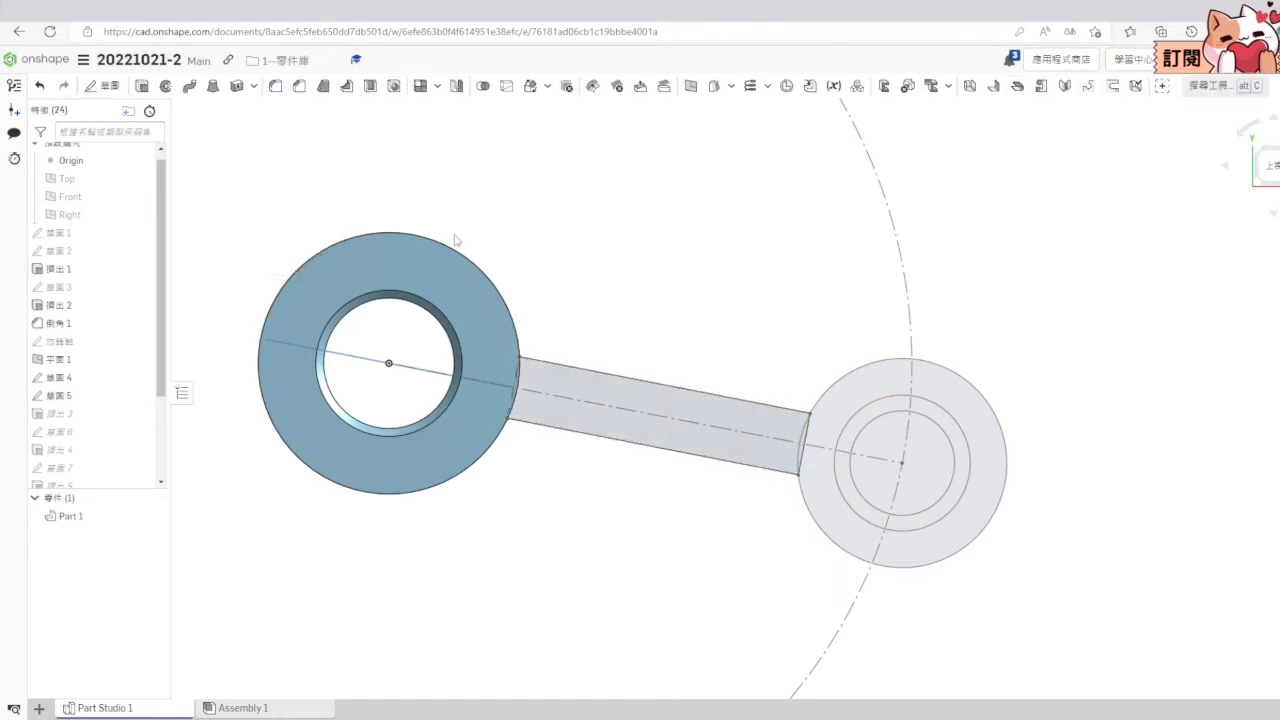
Step: Edit plane 1, set its line angle to 90 degrees and accept it to test how the arm follows
scroll(727, 549, down, 3)
click(1273, 213)
click(1255, 369)
right_click(66, 362)
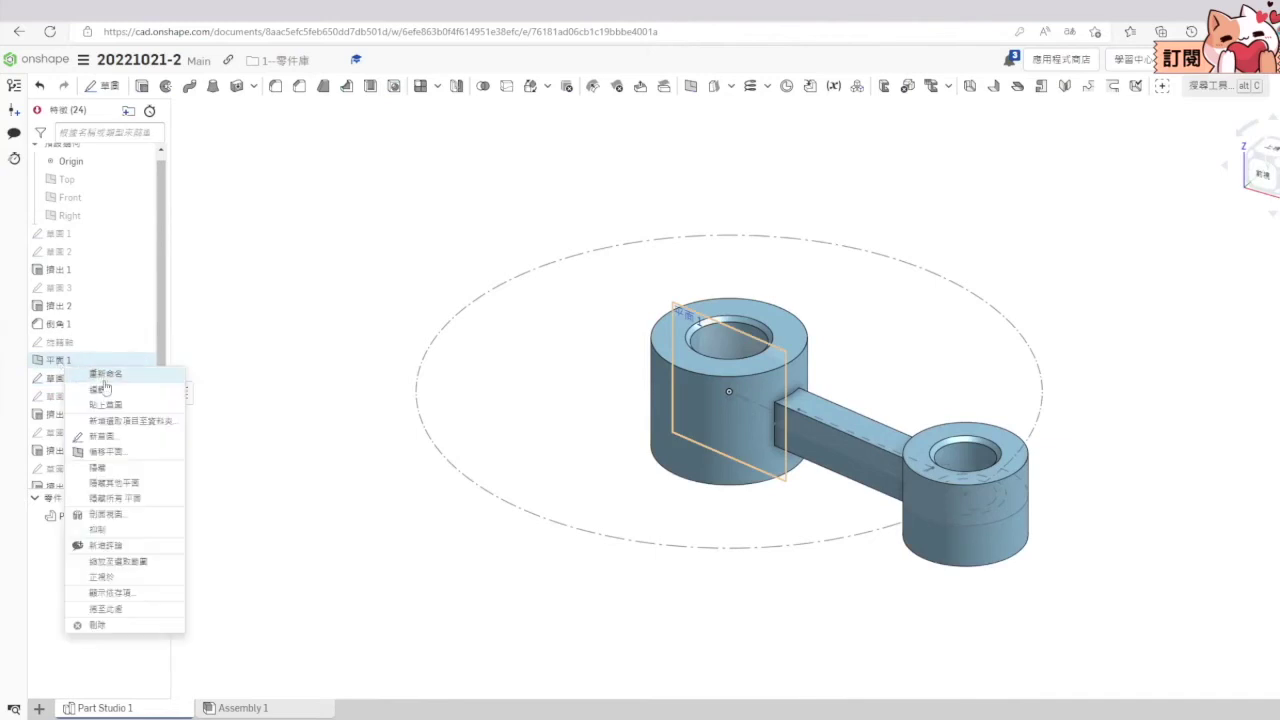
click(103, 389)
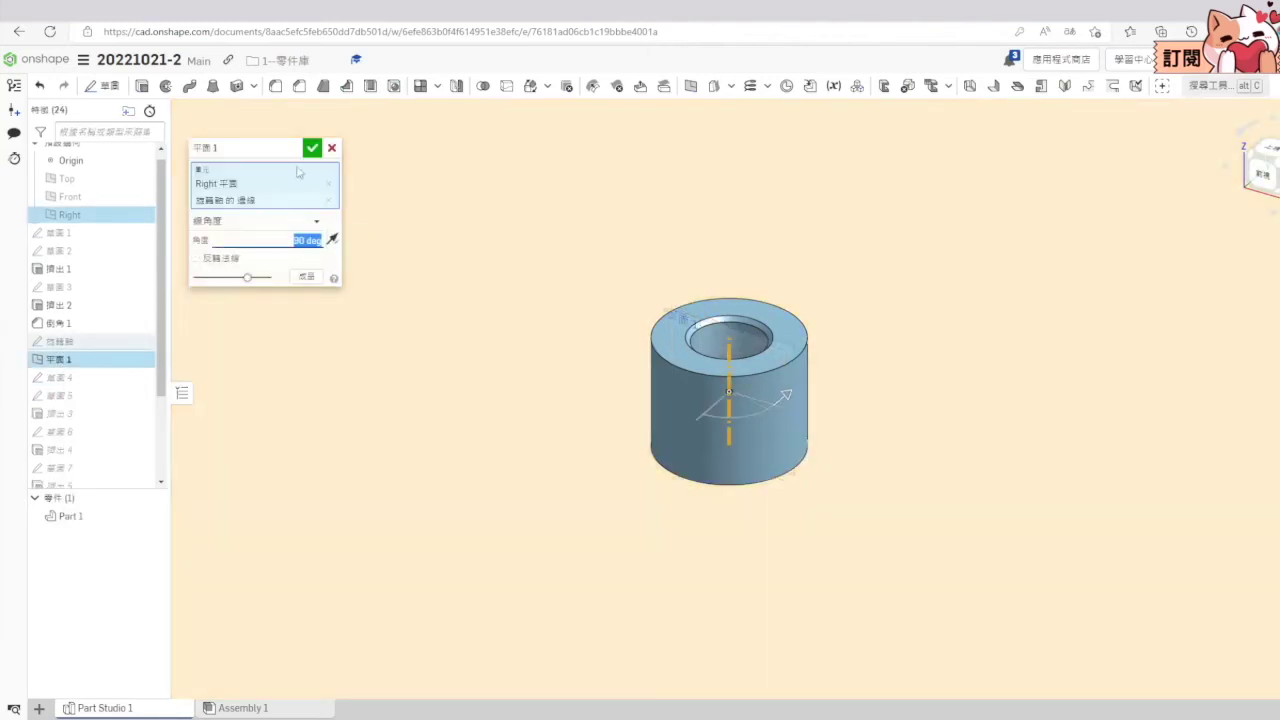
click(312, 148)
key(shift+5)
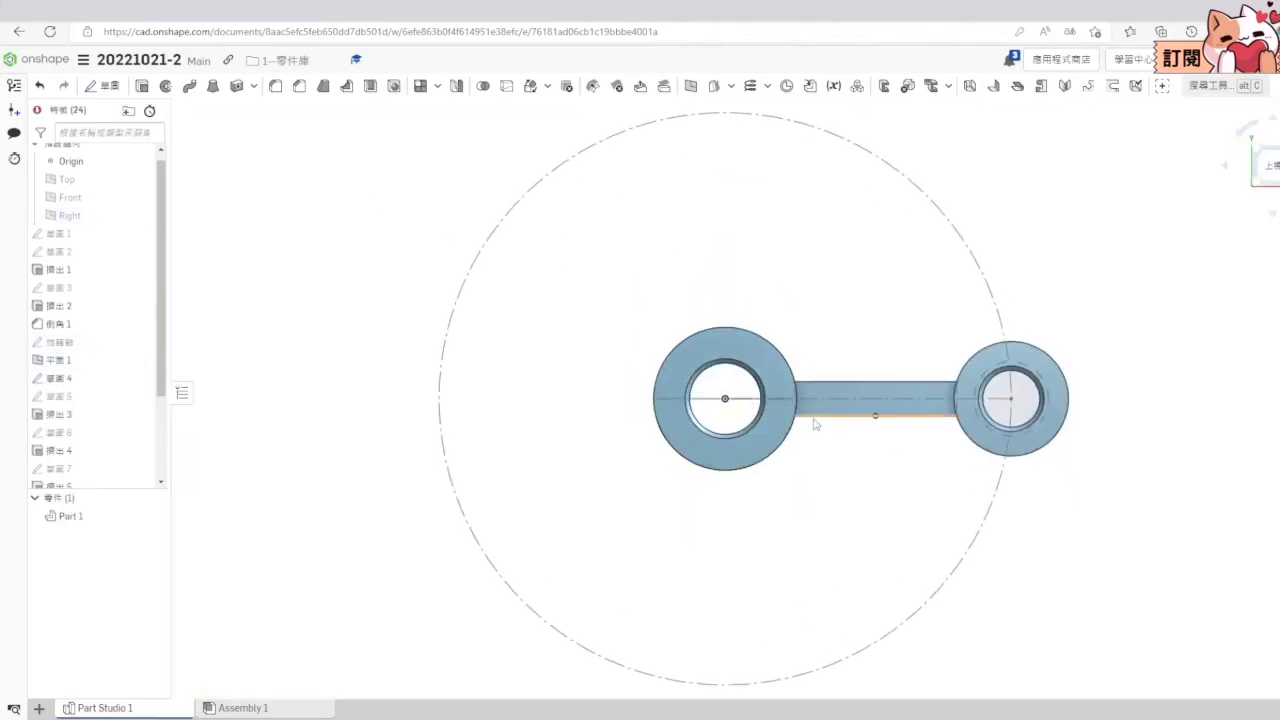
Step: Edit fillet 1, replace its missing edge references with the arm's long edges, and accept it
scroll(103, 455, down, 3)
right_click(150, 437)
click(180, 446)
right_drag(743, 594, 703, 500)
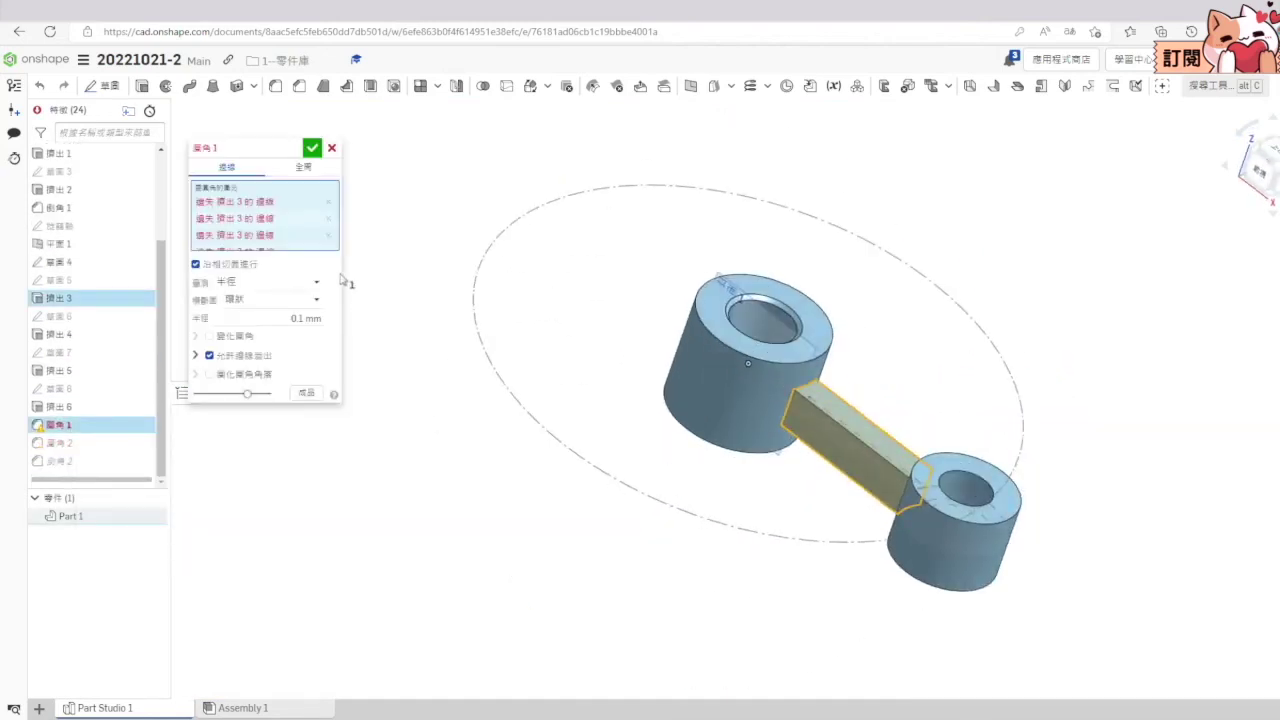
click(329, 202)
click(329, 202)
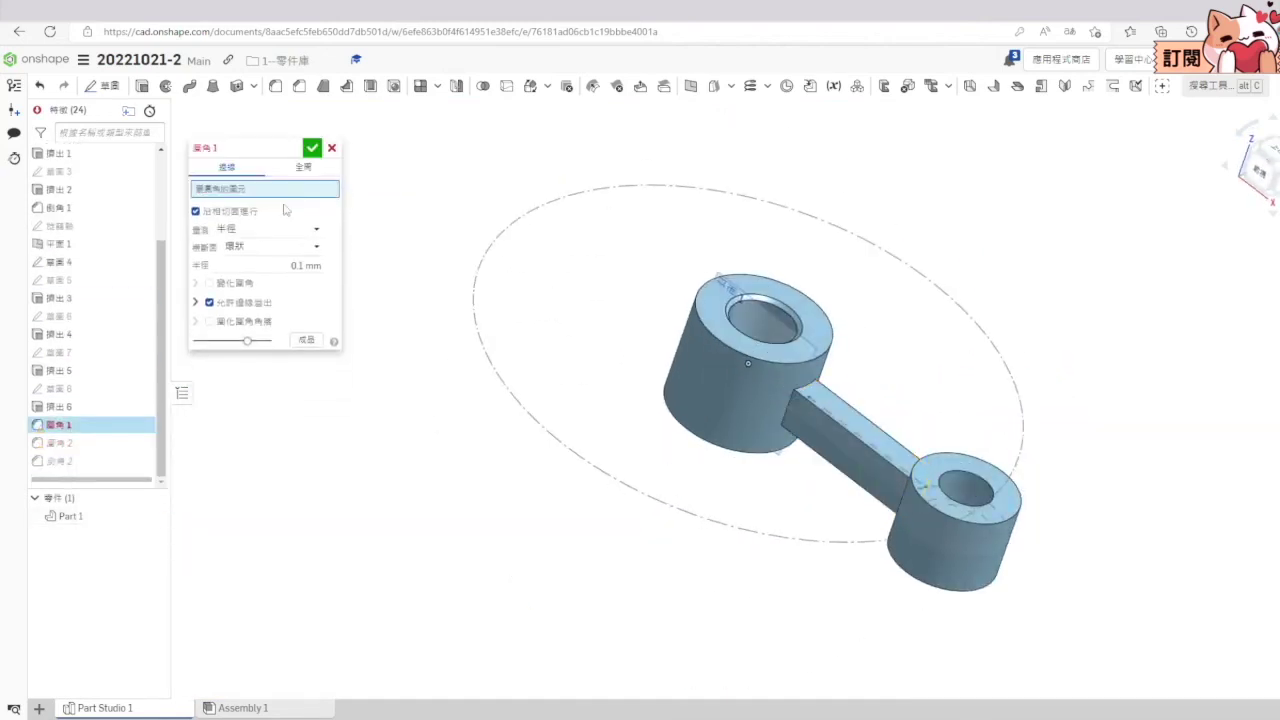
scroll(832, 488, up, 3)
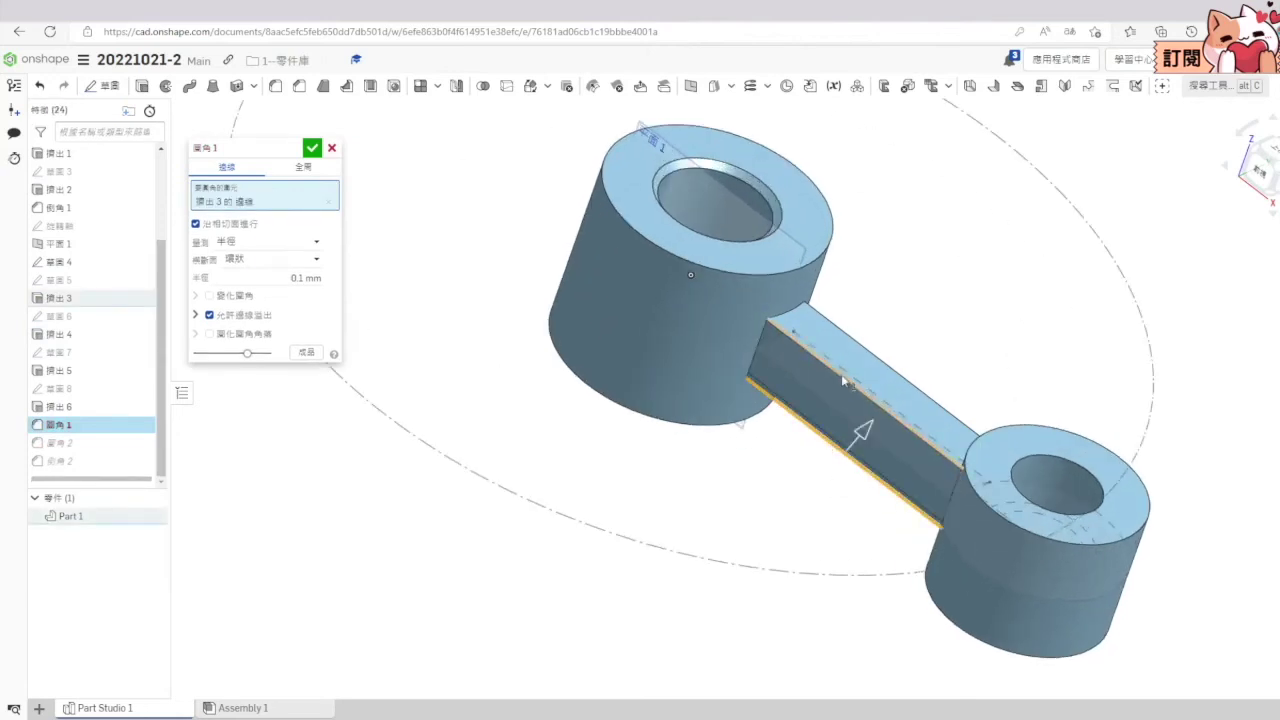
click(843, 378)
click(890, 368)
right_drag(890, 368, 906, 413)
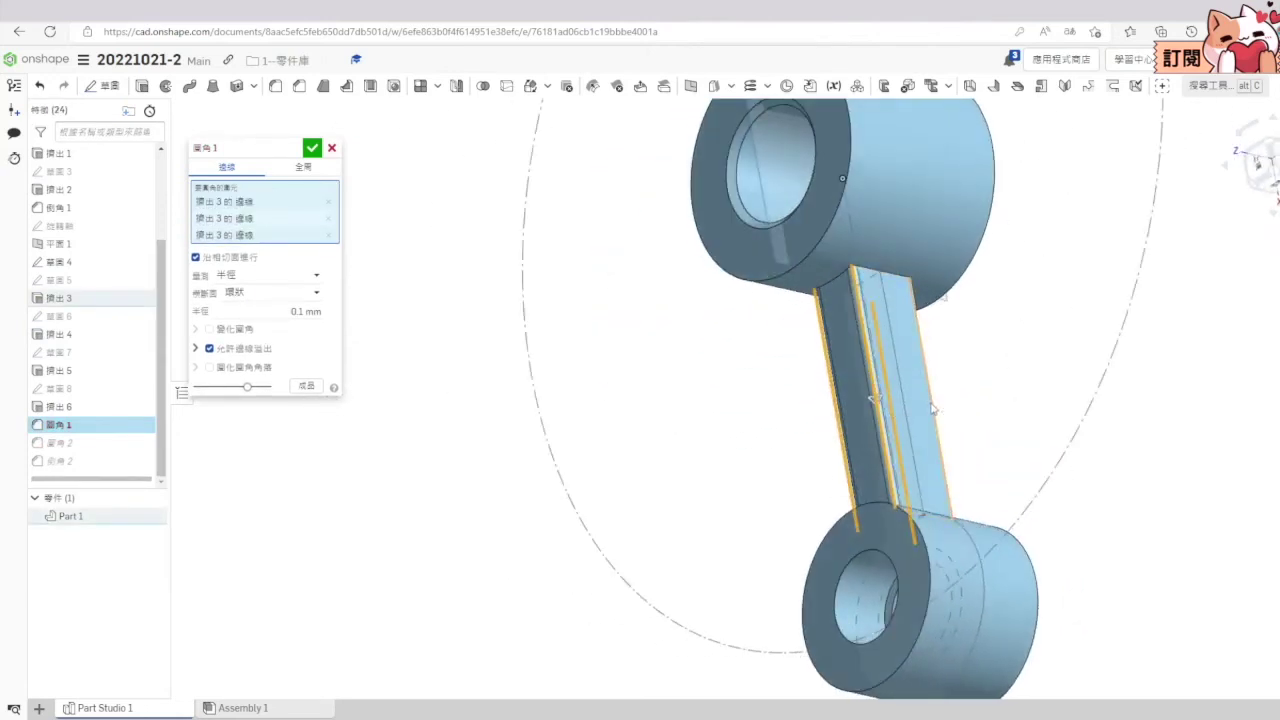
click(312, 147)
Step: Edit fillet 2, replace its missing references with the edges where the arm meets the two cylinders, and accept it
right_drag(509, 549, 606, 483)
right_click(76, 446)
click(106, 469)
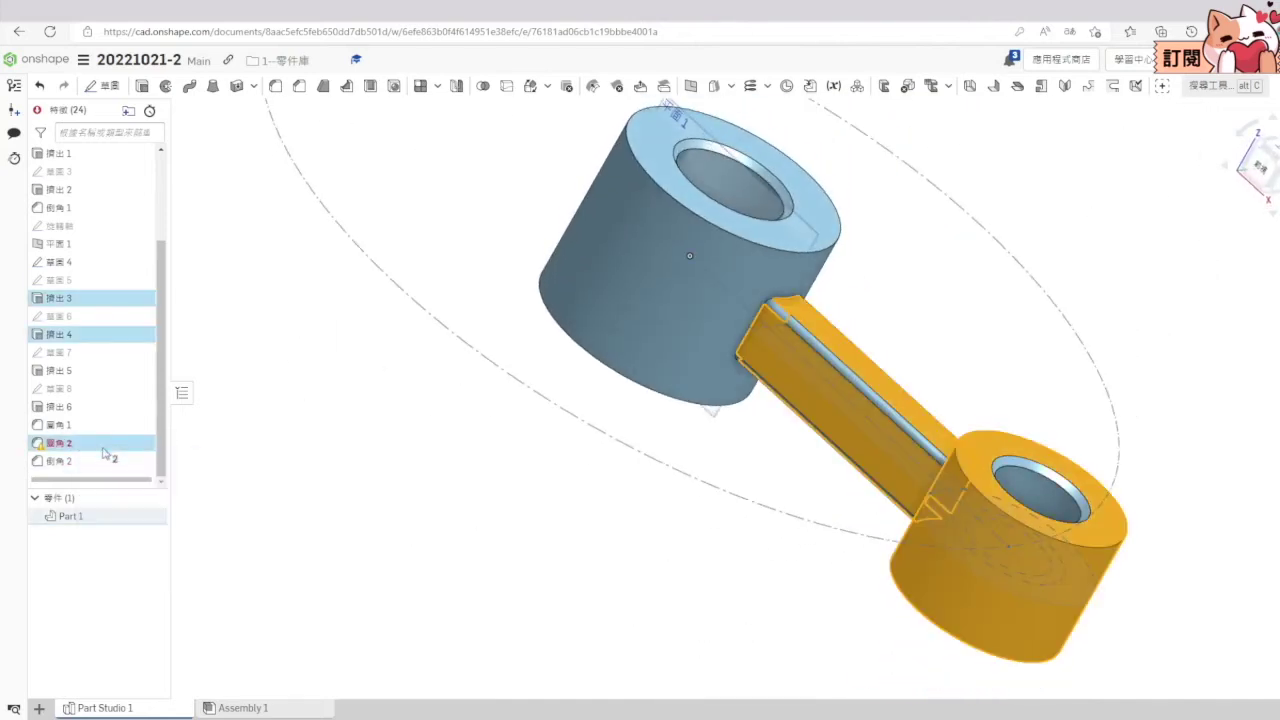
click(330, 204)
click(330, 204)
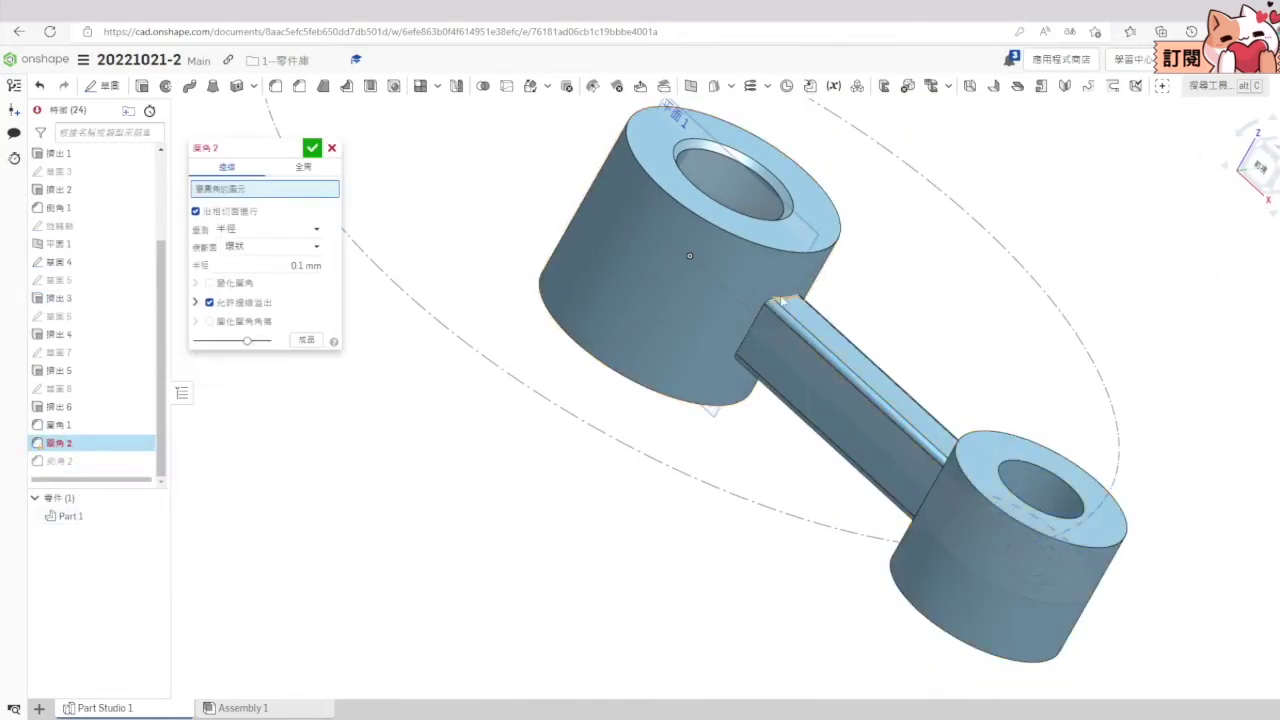
click(781, 300)
right_drag(781, 302, 910, 442)
click(944, 396)
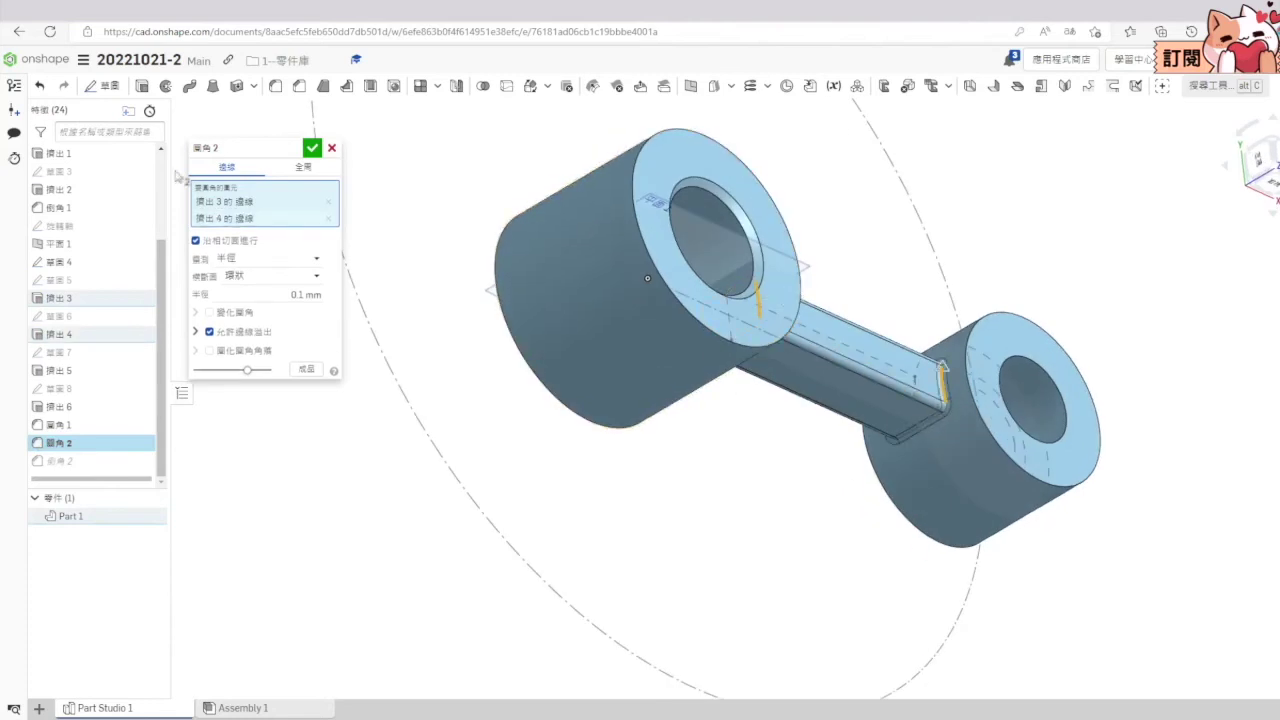
click(312, 148)
Step: Edit plane 1, set its line angle to 79 degrees and accept it
click(1264, 217)
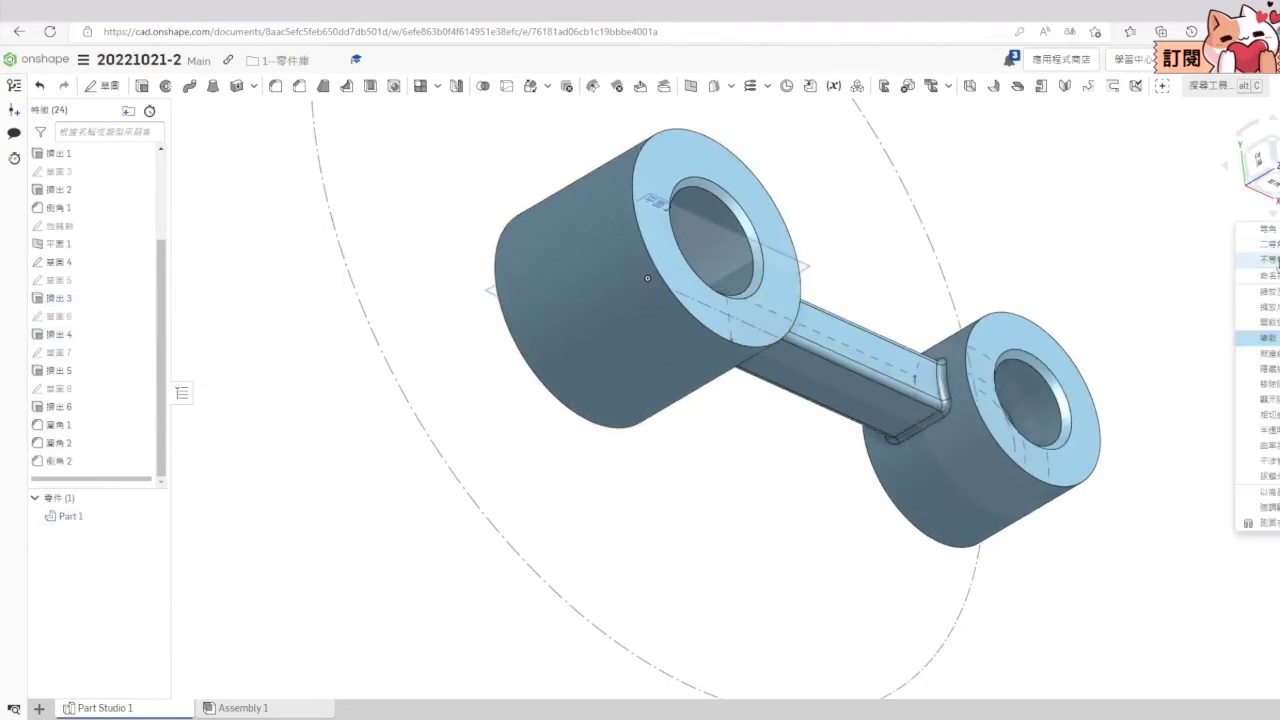
click(1264, 261)
right_click(82, 244)
click(110, 258)
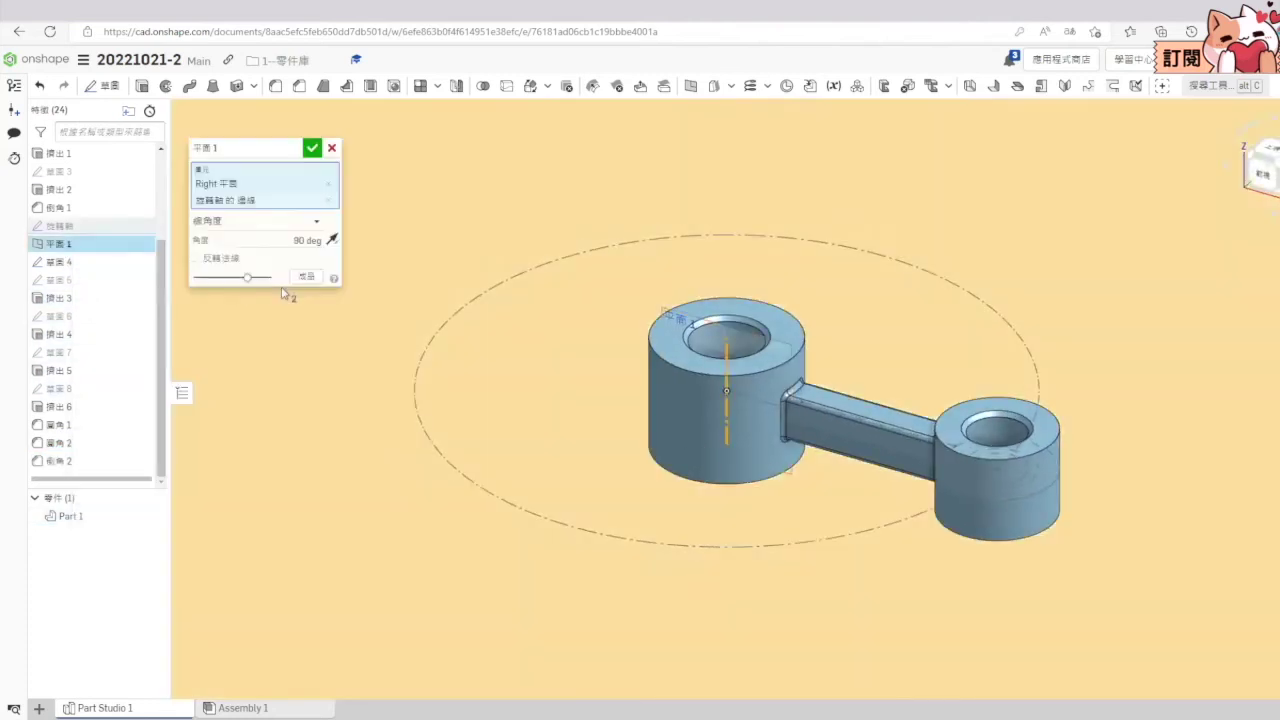
click(296, 240)
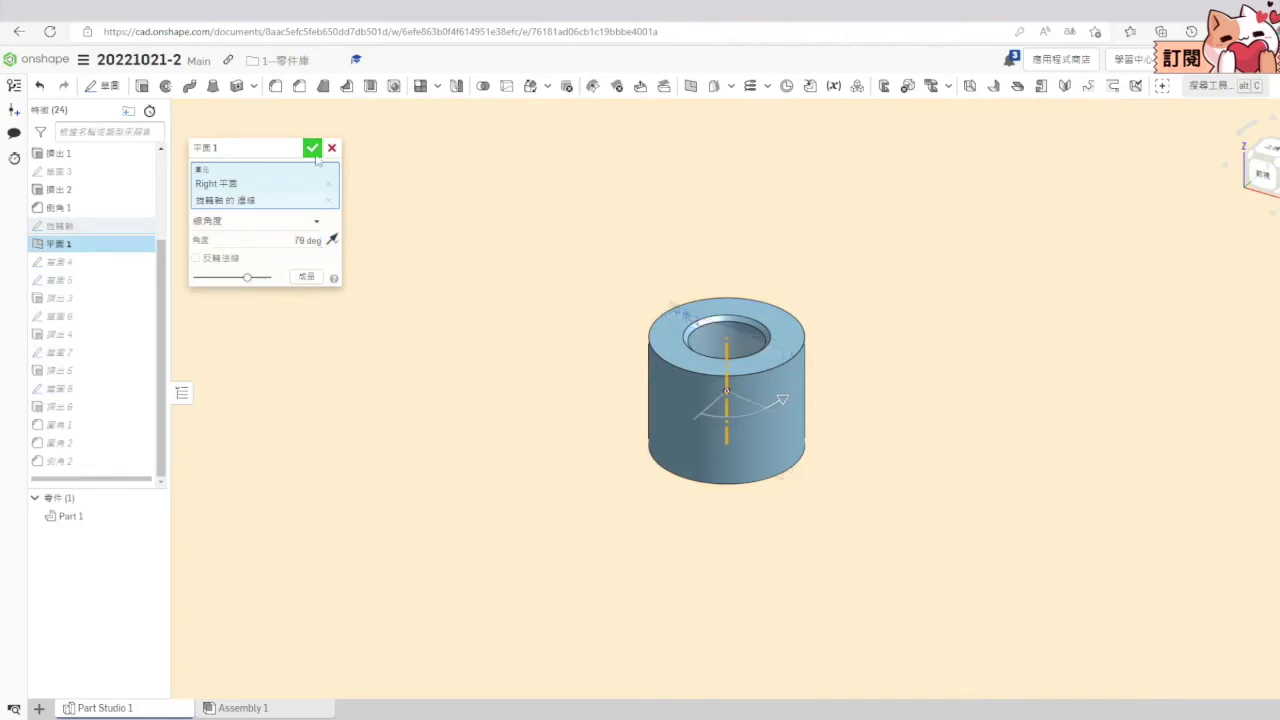
click(313, 150)
Step: Switch to Notepad, delete the diameter, thickness and connecting-plane design change notes, and close the window
key(alt+Tab)
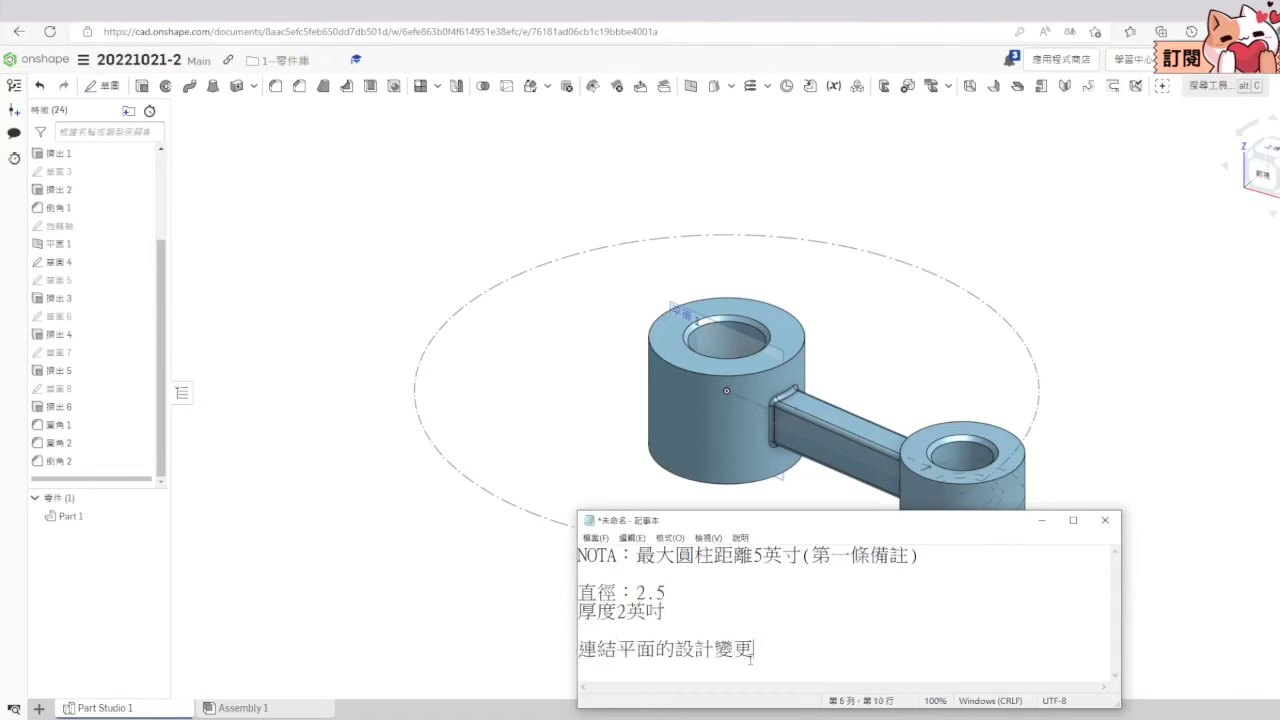
drag(846, 645, 578, 592)
key(BackSpace)
click(1105, 520)
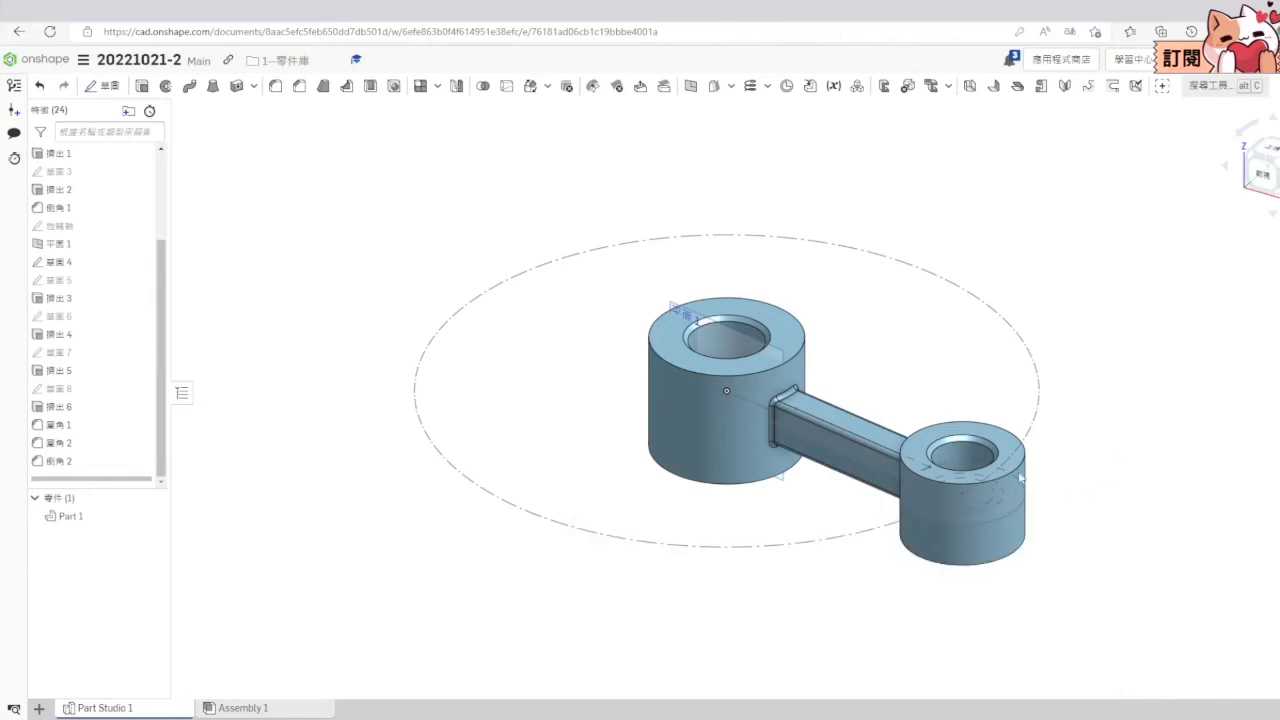
Step: Hide plane 1 and check the Right plane's orientation against the model
scroll(104, 383, up, 2)
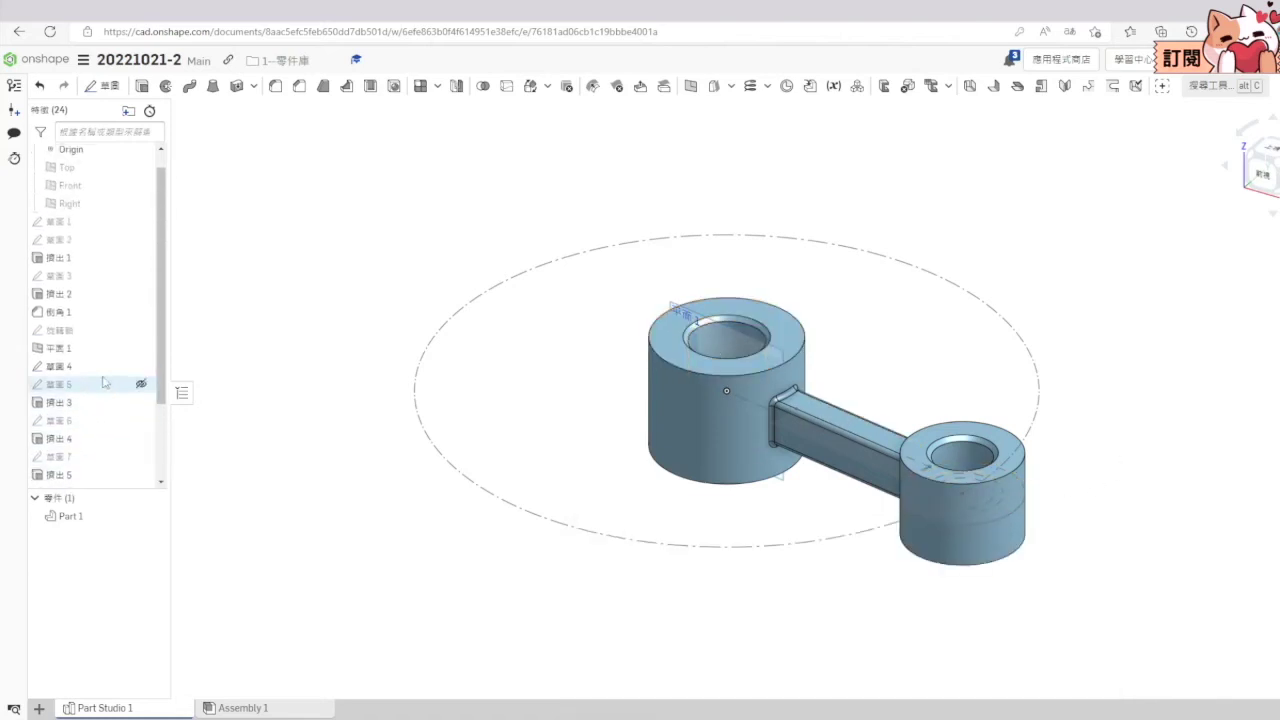
scroll(539, 534, down, 3)
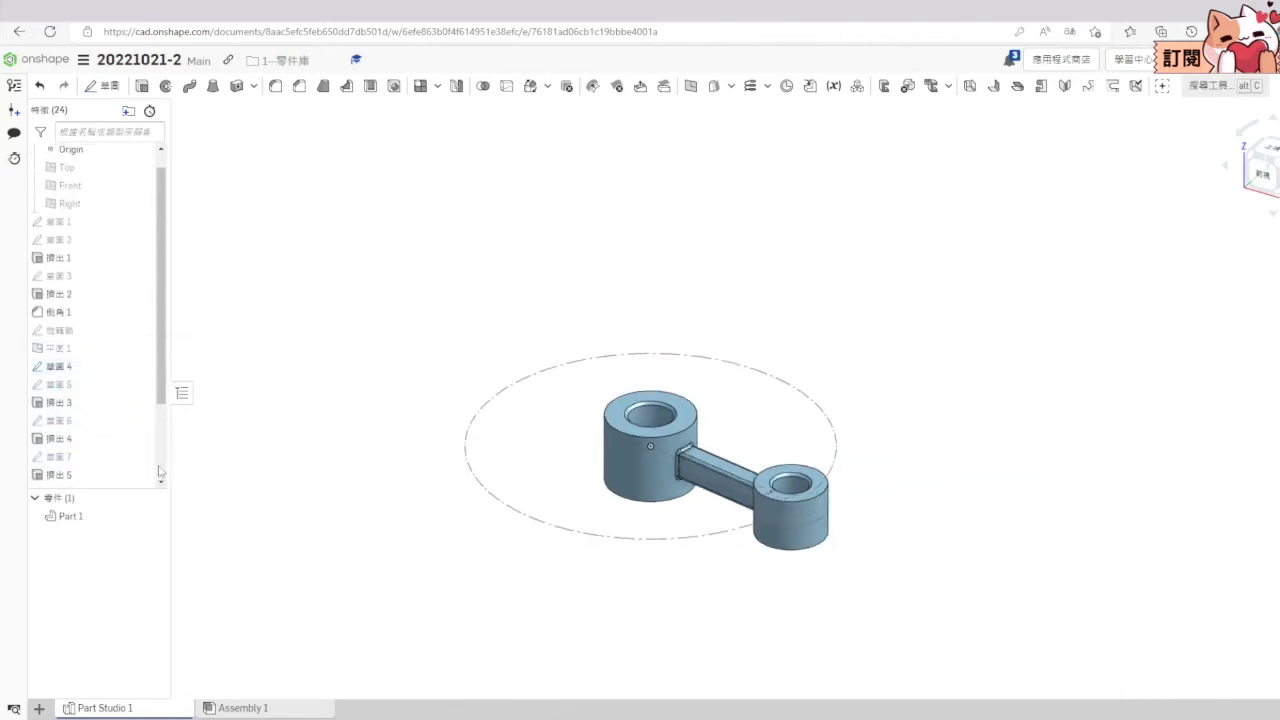
click(89, 204)
scroll(780, 453, down, 8)
right_drag(805, 452, 899, 512)
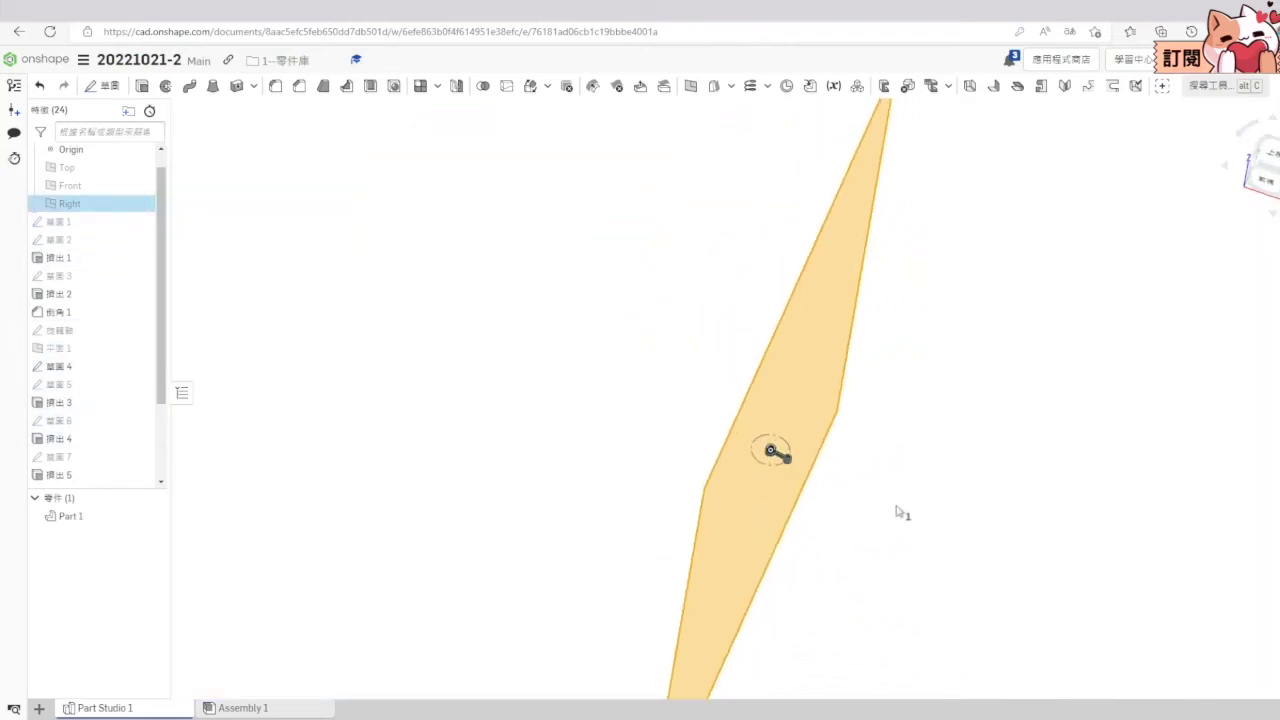
click(899, 513)
Step: Start a line-angle plane referenced to the Front plane and the line of the rotation axis sketch
click(95, 185)
click(690, 86)
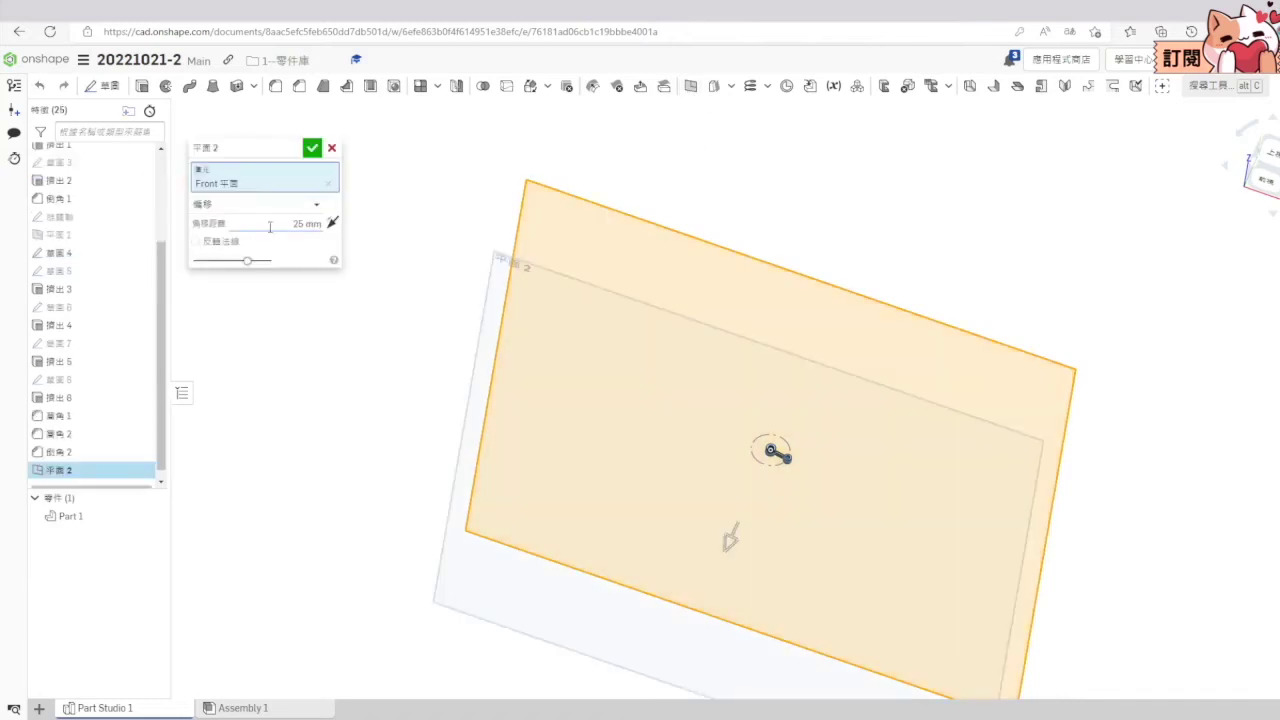
click(255, 204)
click(228, 263)
scroll(770, 455, up, 15)
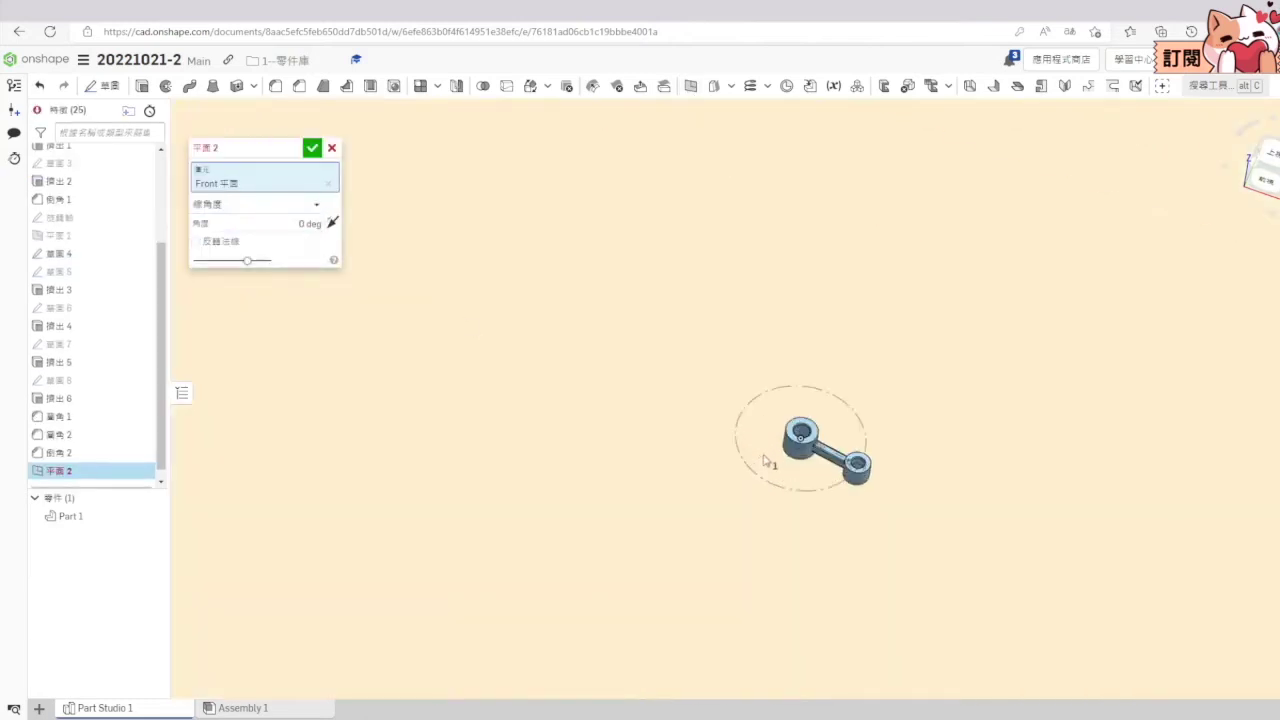
click(141, 217)
click(815, 255)
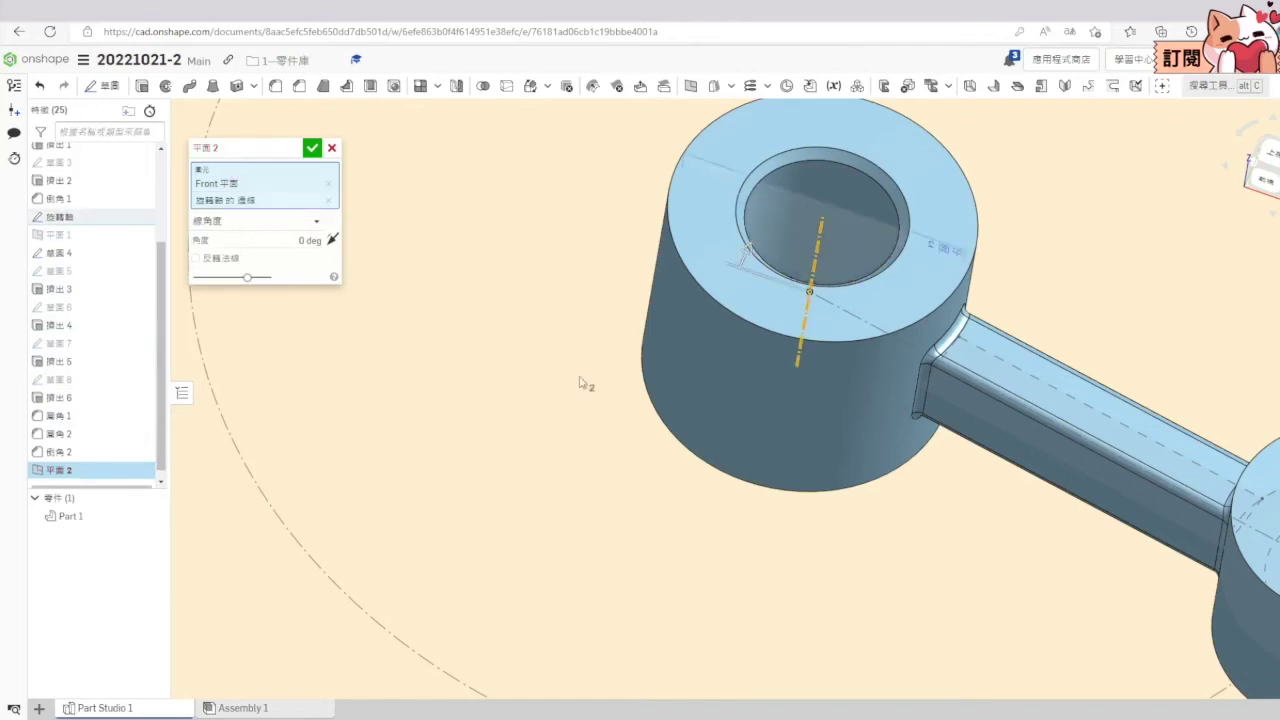
Step: Set the new plane's angle to 90 degrees, flip its normal and accept it
scroll(587, 384, down, 3)
click(1275, 157)
click(304, 245)
text(90)
key(Return)
click(332, 240)
click(211, 259)
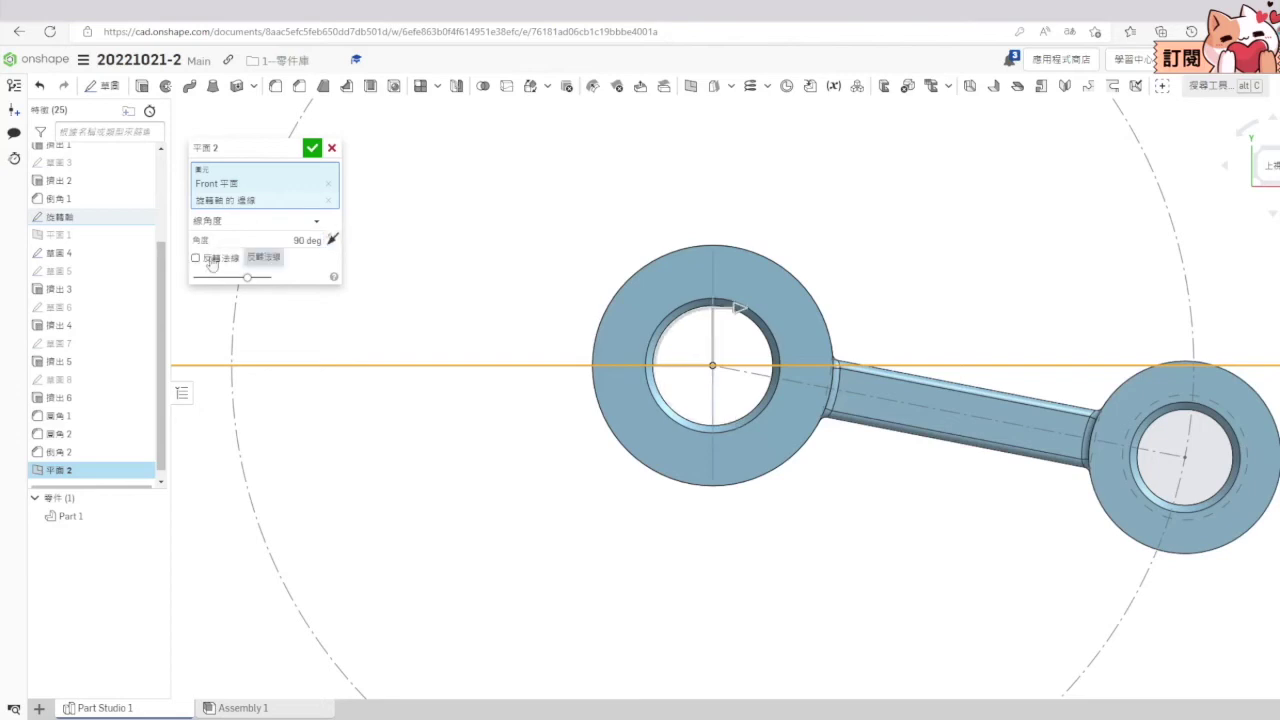
right_drag(409, 337, 408, 303)
right_drag(339, 258, 487, 494)
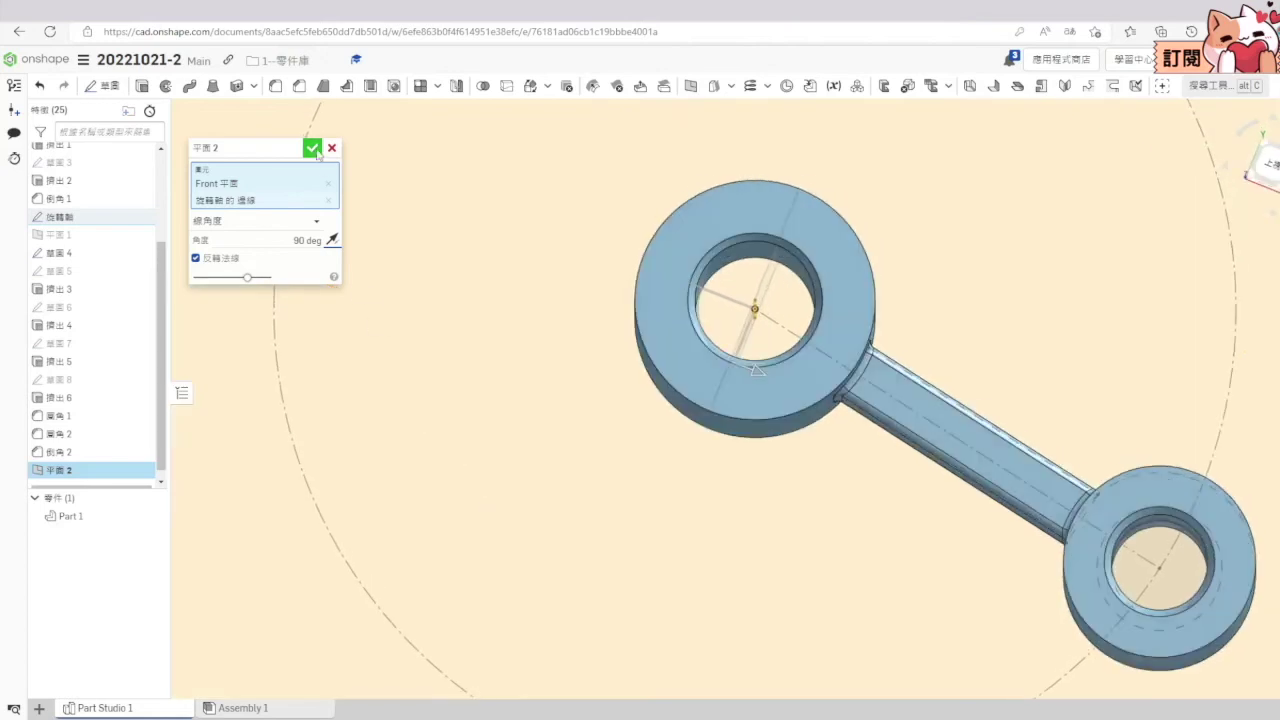
click(316, 151)
Step: Hide the rotation axis sketch and leave plane 2 as it is
scroll(780, 514, down, 5)
right_drag(790, 540, 863, 500)
scroll(863, 500, up, 4)
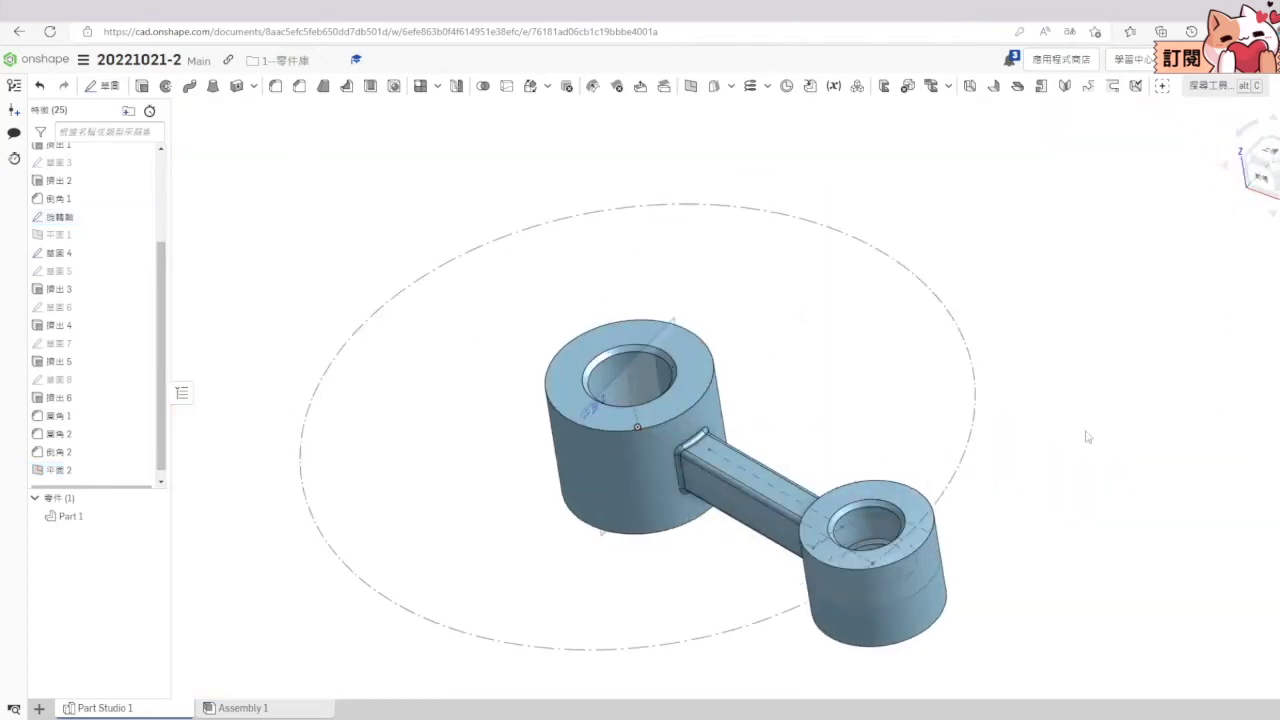
click(698, 335)
click(1200, 498)
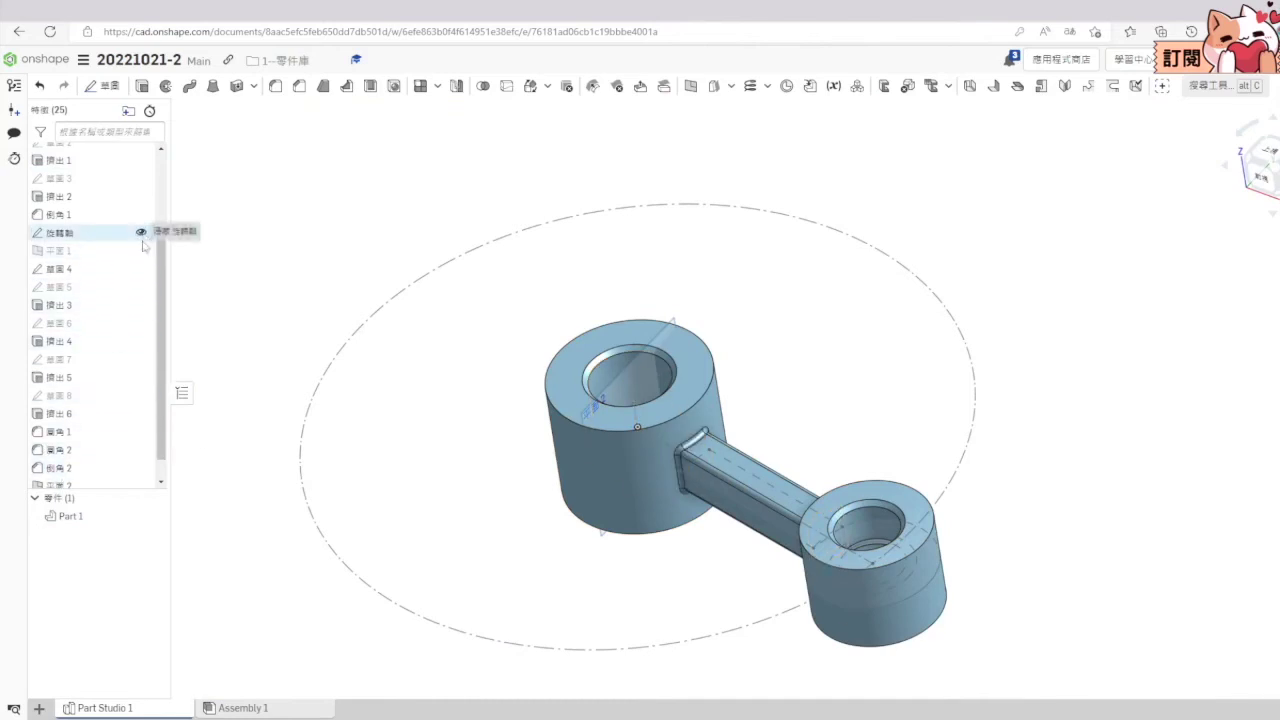
scroll(128, 405, down, 1)
right_click(72, 463)
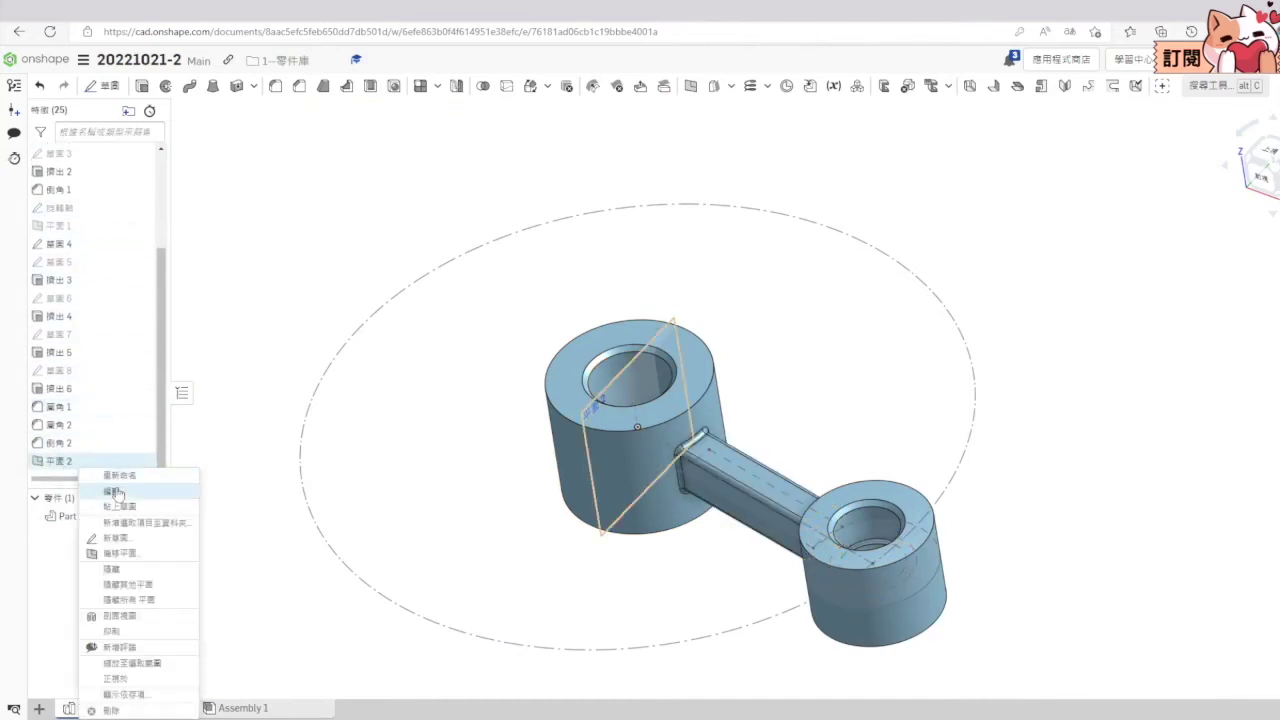
click(240, 449)
scroll(84, 371, up, 2)
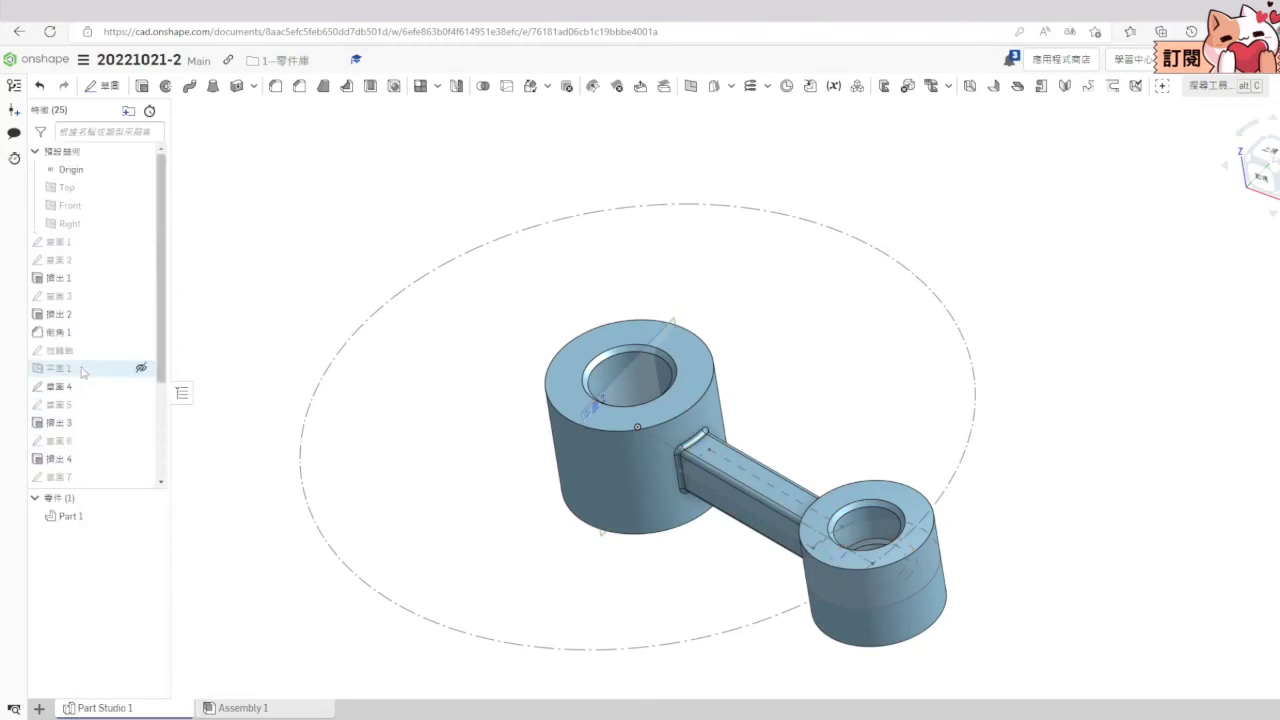
Step: Start a sketch on the Top plane and draw a construction line about 2.6 mm long downward from the origin
right_click(84, 195)
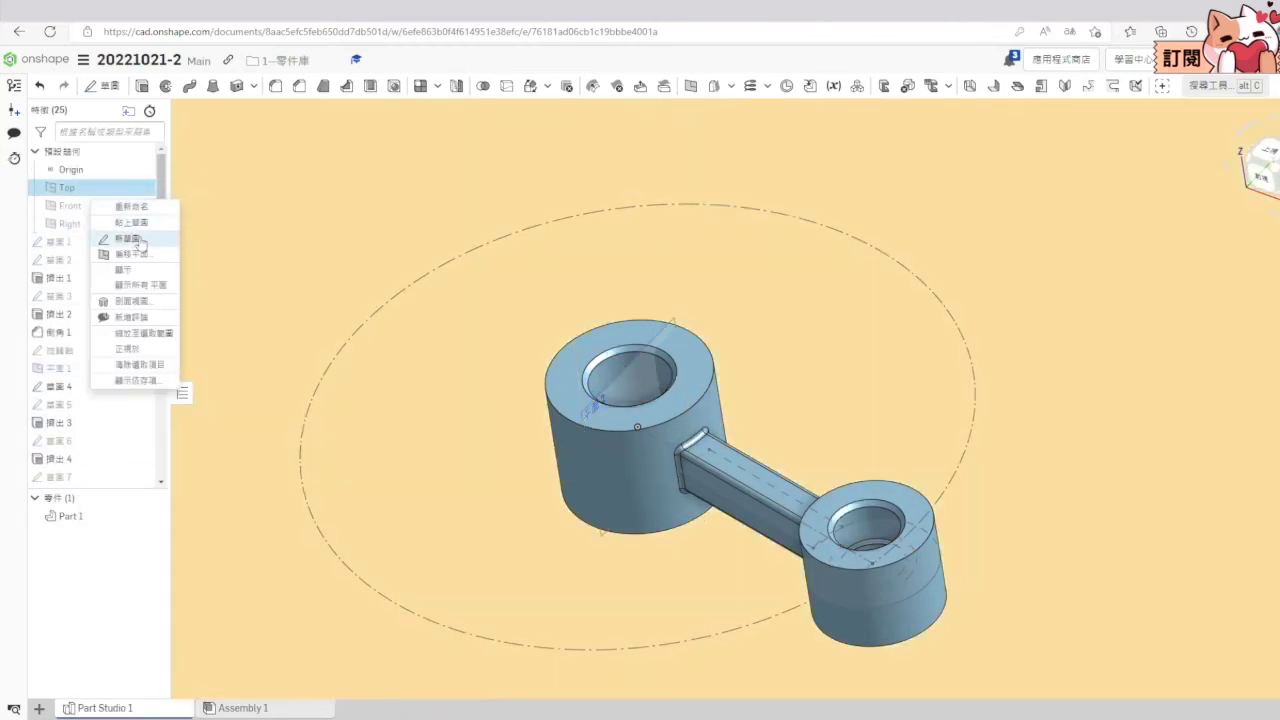
click(140, 240)
click(1262, 162)
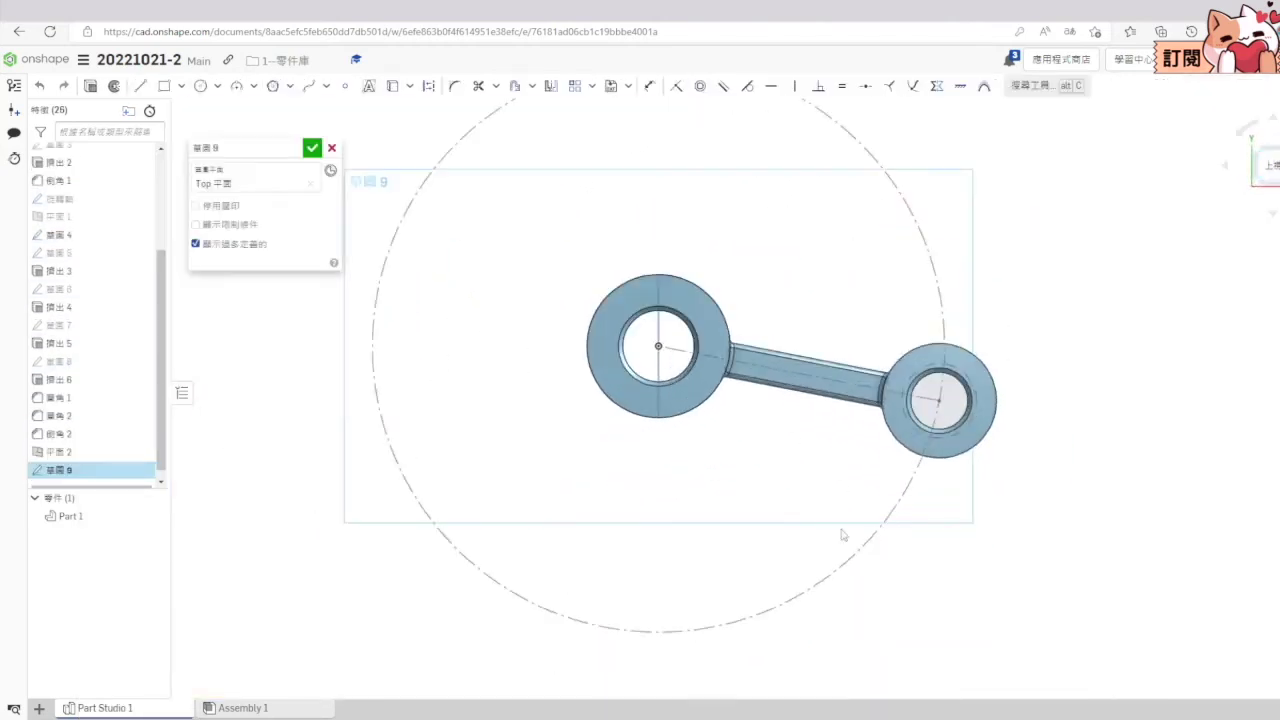
click(698, 484)
key(Escape)
key(q)
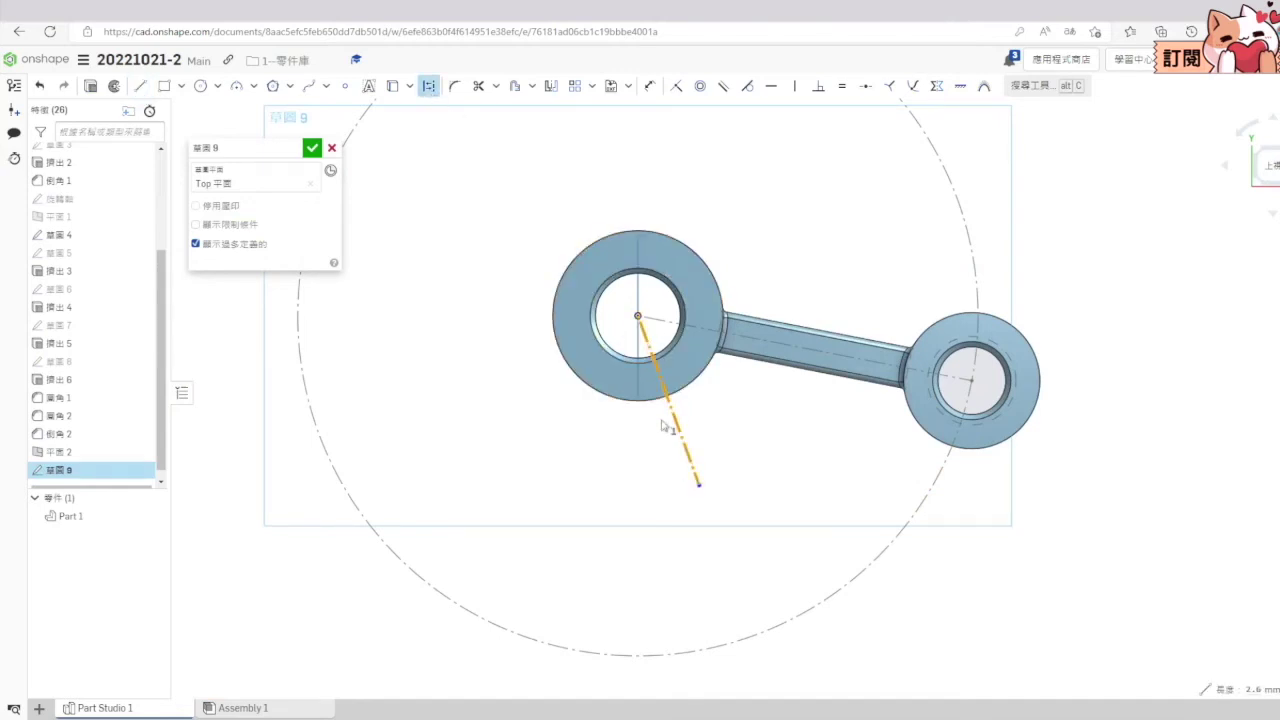
Step: Project the large construction circle into the sketch and attach the construction line's free end to it
drag(700, 487, 715, 607)
click(877, 562)
click(392, 85)
click(722, 652)
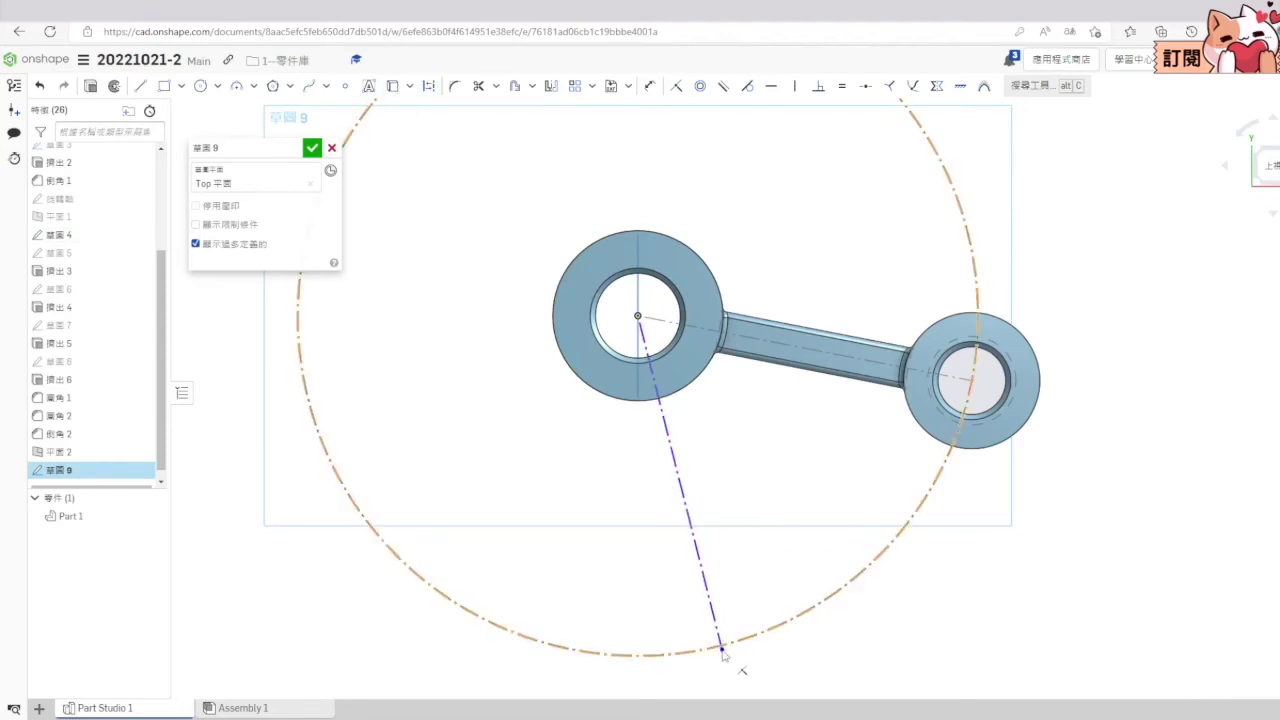
Step: Make the construction line coincident with plane 2
click(670, 468)
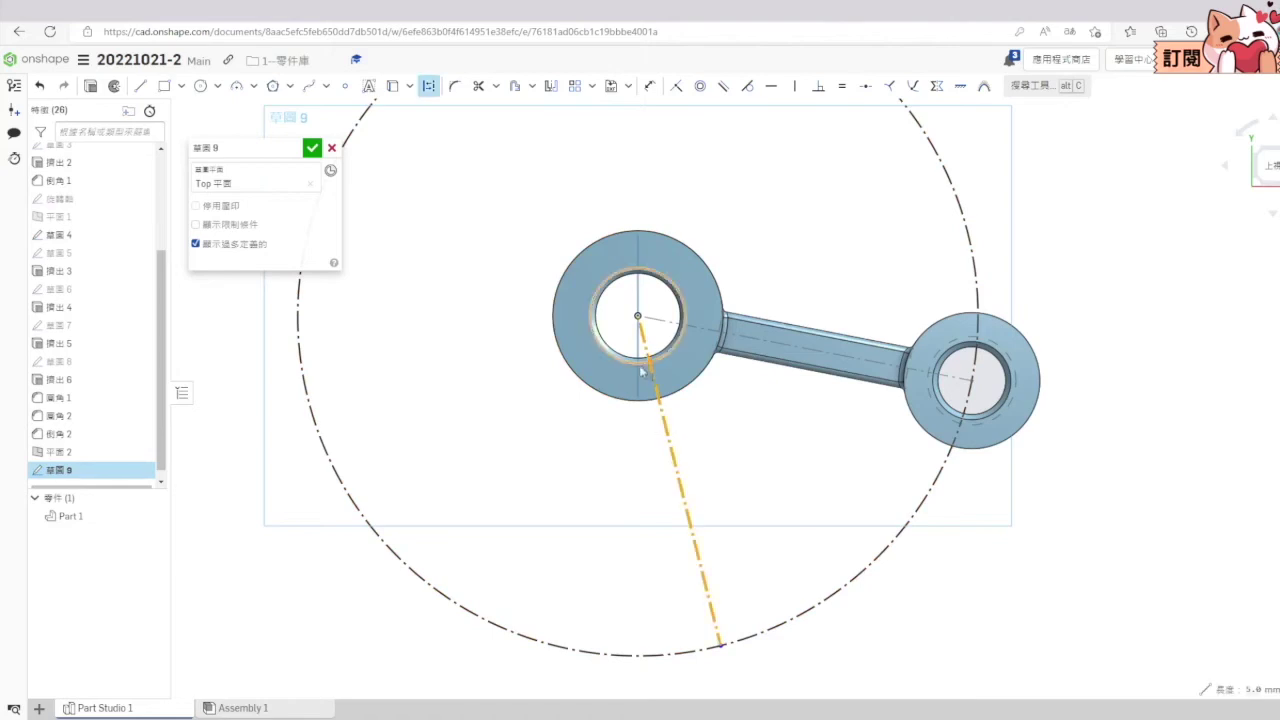
click(638, 352)
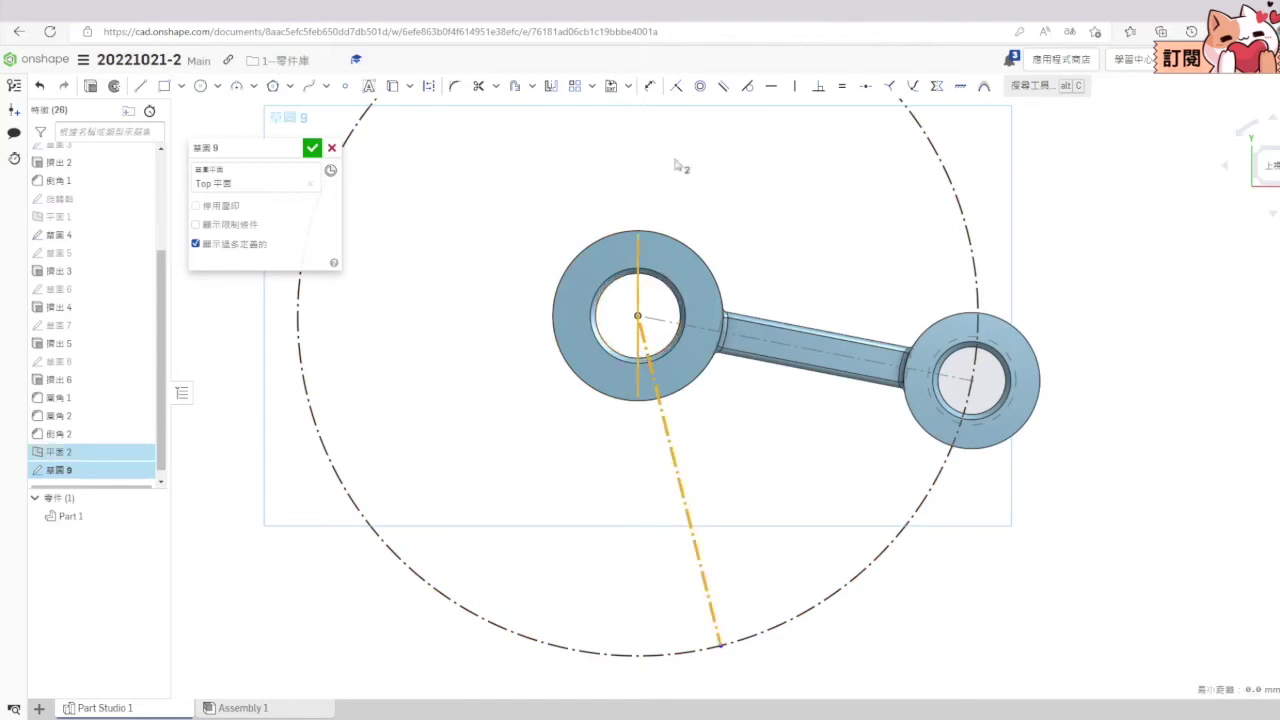
click(677, 86)
Step: Hide sketch 4 and draw a circle about 3 mm in diameter centered on the construction line's lower end
scroll(857, 560, down, 3)
scroll(834, 523, up, 2)
scroll(118, 300, up, 5)
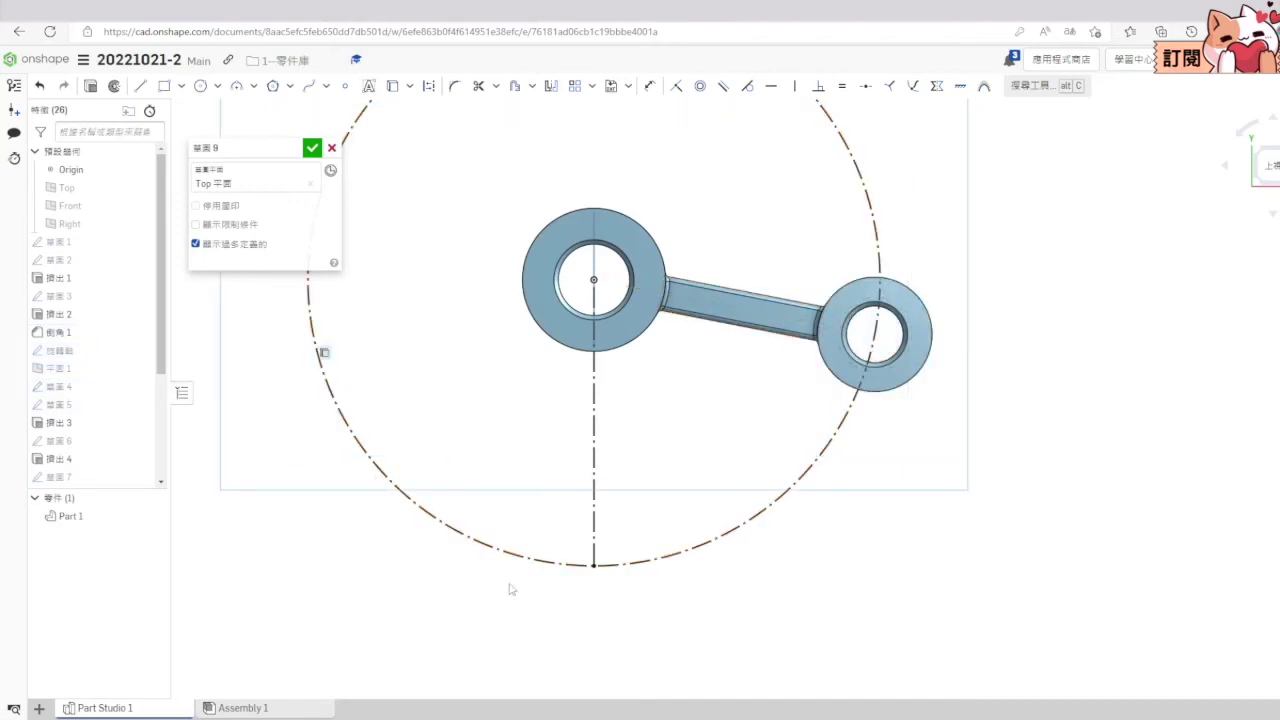
click(594, 566)
click(682, 566)
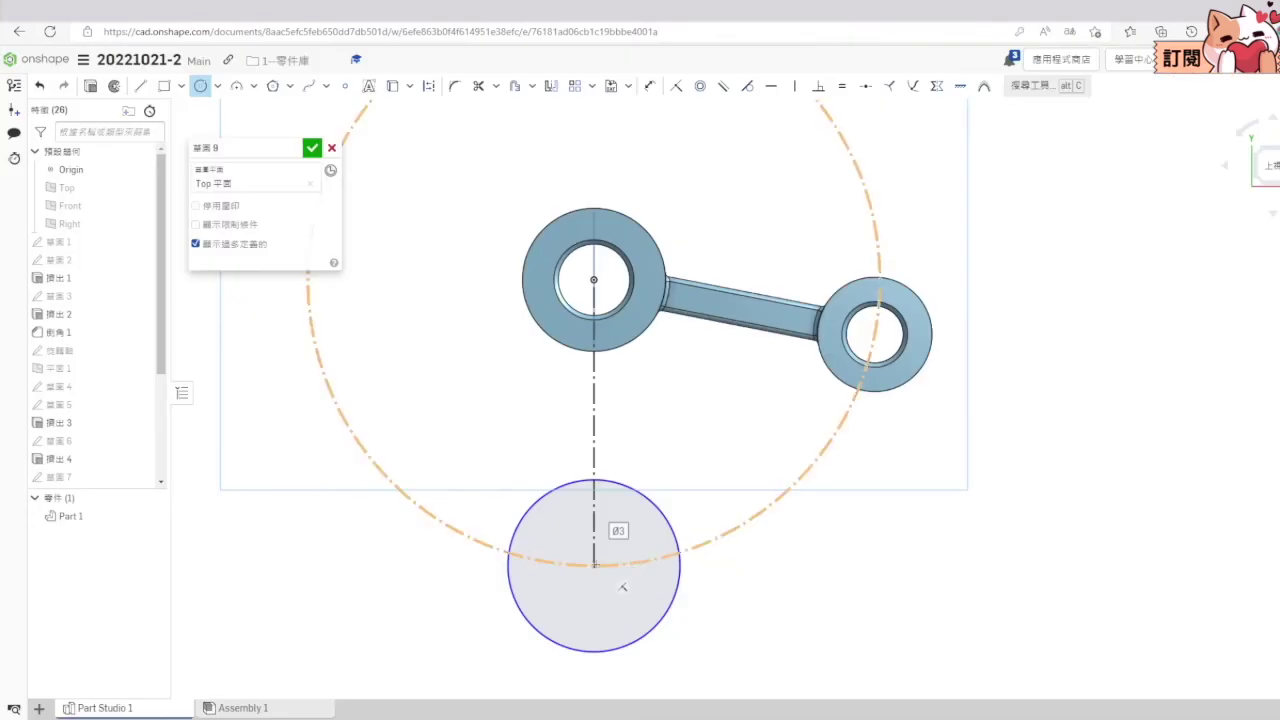
Step: Draw a concentric circle about 2.2 mm in diameter inside the existing one and set the first circle's diameter to 1.5 mm
click(594, 566)
click(652, 540)
key(s)
click(771, 560)
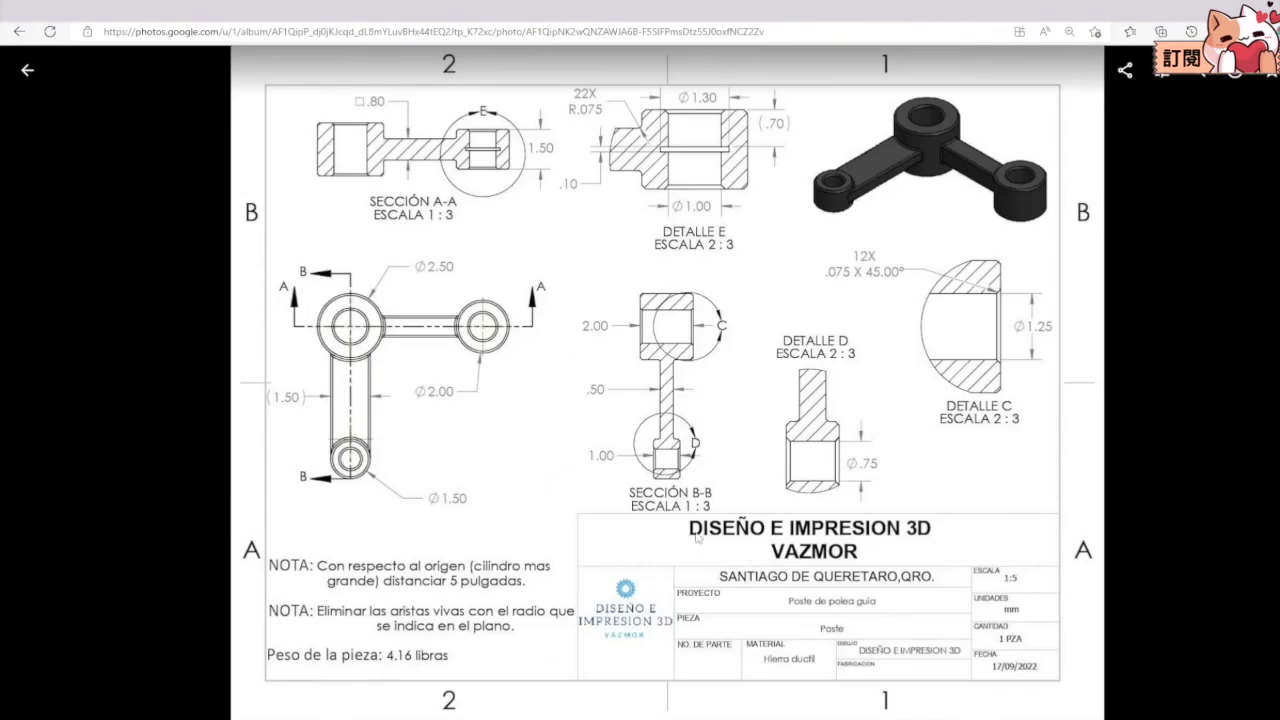
key(alt+Tab)
click(678, 600)
click(724, 621)
key(alt+Tab)
Step: Set the second circle's diameter to 0.75 mm and move its dimension clear of the circles
key(alt+Tab)
click(650, 595)
click(656, 624)
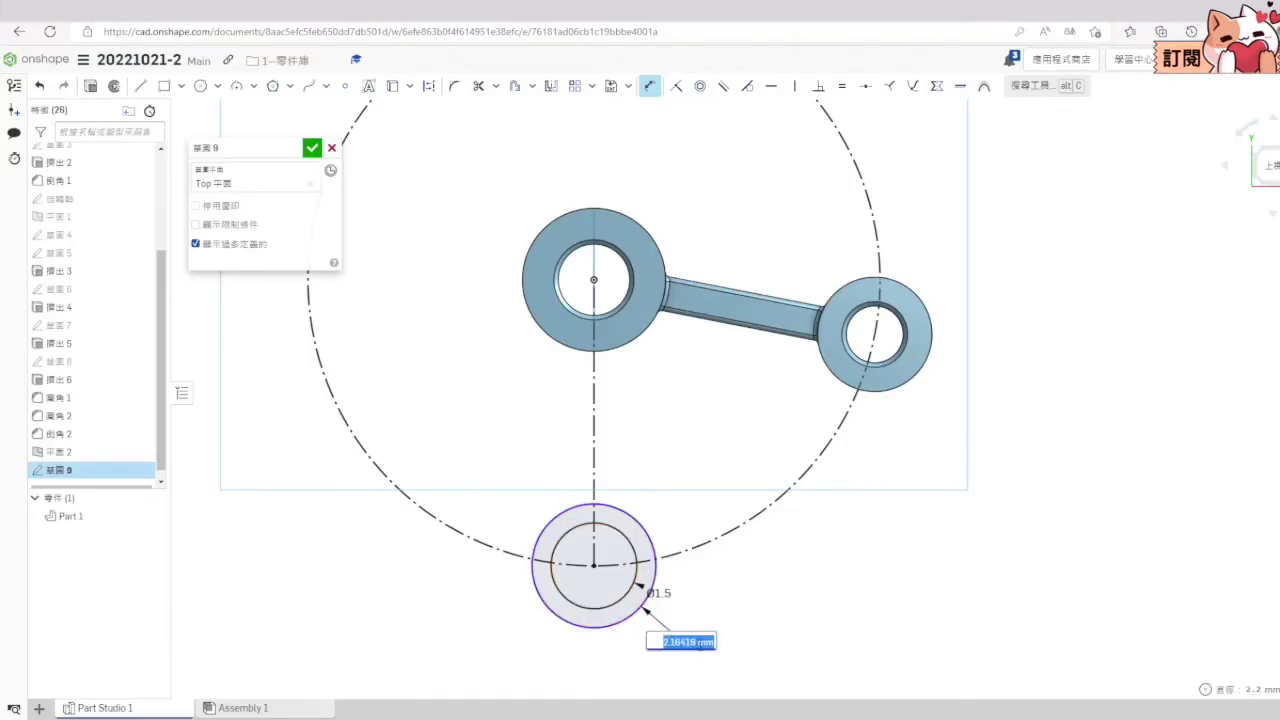
text(0.75)
key(Return)
key(alt+Tab)
key(alt+Tab)
scroll(656, 631, up, 2)
scroll(656, 631, up, 1)
key(Escape)
drag(631, 585, 660, 627)
click(700, 585)
scroll(702, 583, down, 4)
scroll(726, 431, up, 3)
click(254, 577)
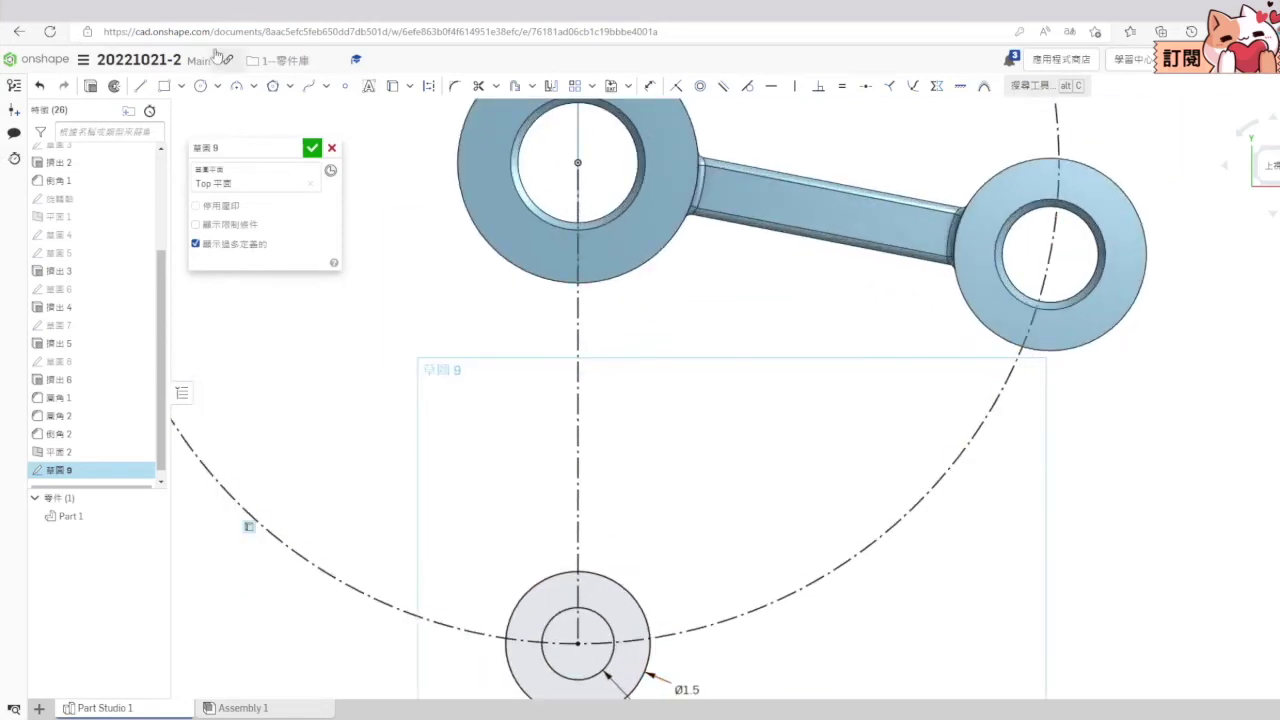
Step: Draw a closed four-sided outline across the construction line between the hub and the two small circles
click(182, 86)
click(165, 86)
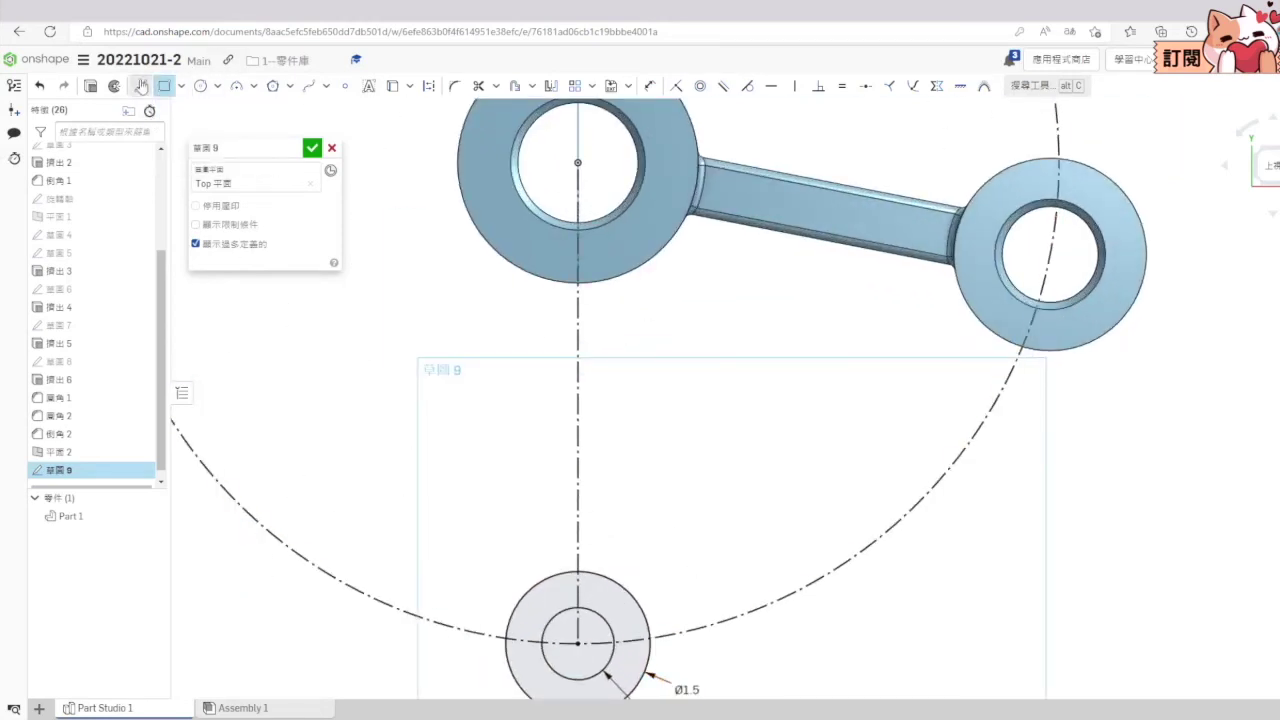
click(467, 283)
click(515, 544)
click(676, 544)
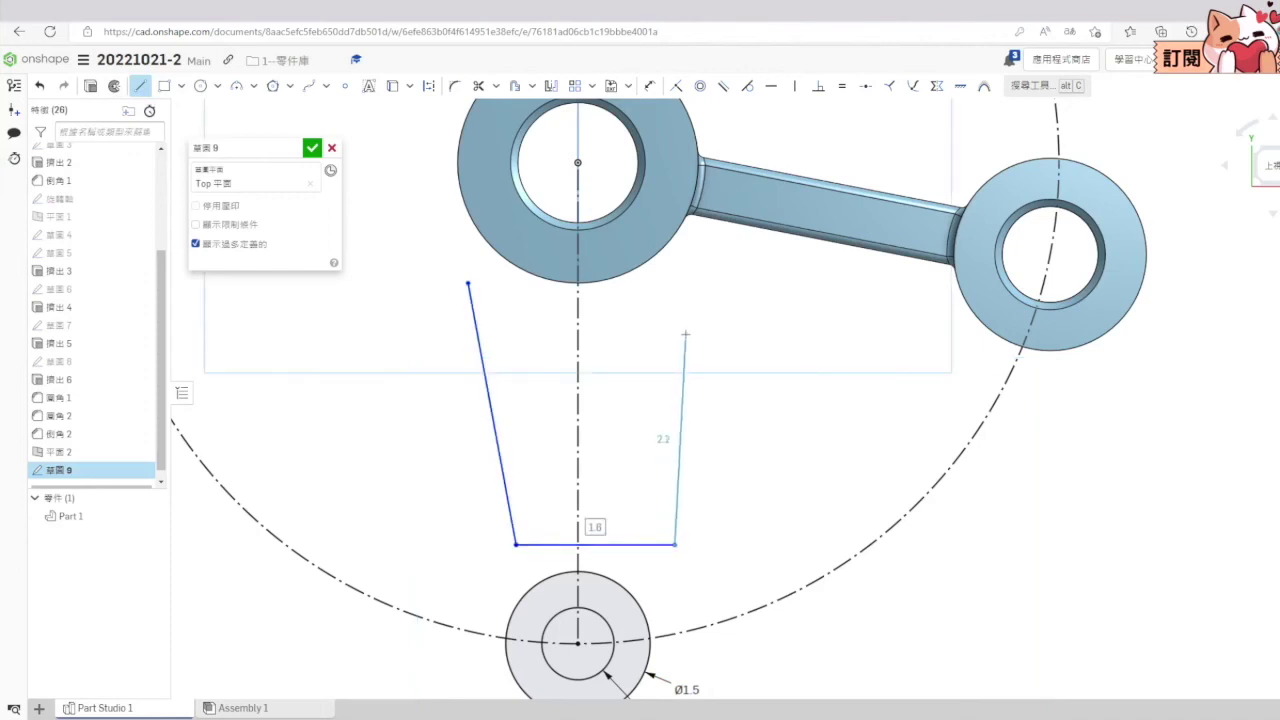
key(Escape)
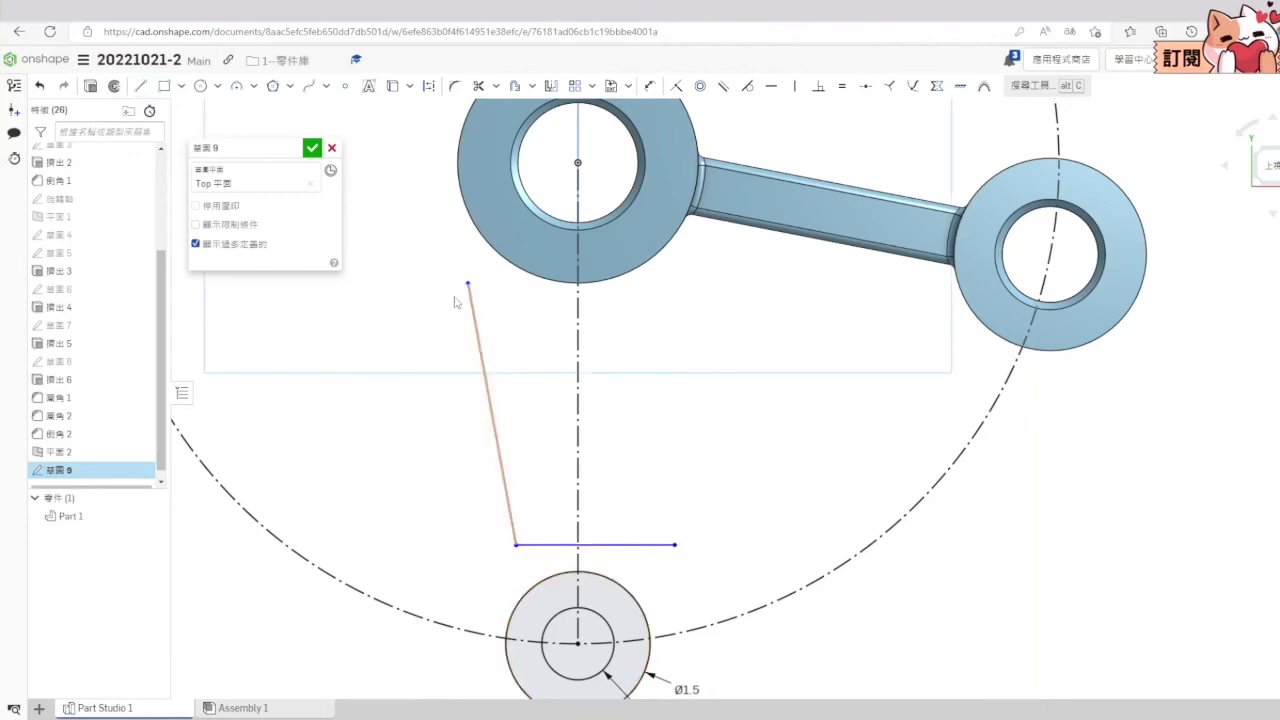
click(676, 544)
click(638, 329)
click(467, 284)
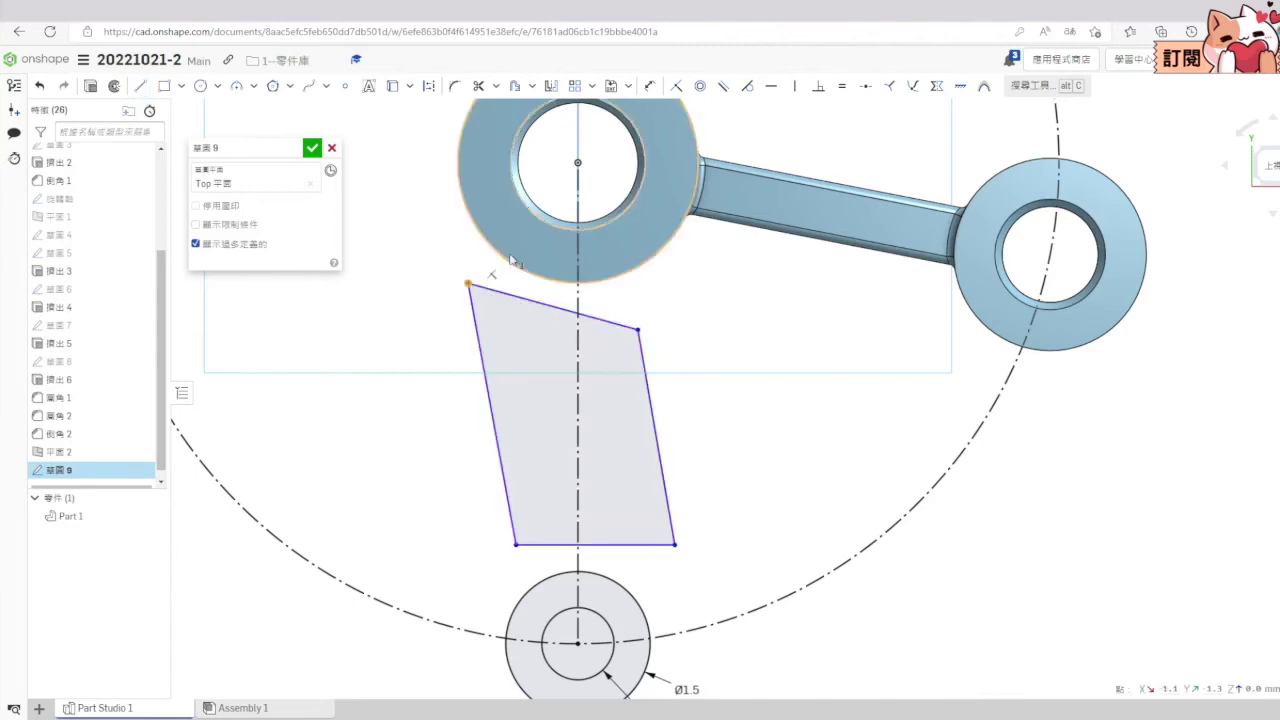
Step: Place the outline's upper corners on the hub's outer edge and its lower corners on the 1.5 mm circle
drag(638, 329, 667, 297)
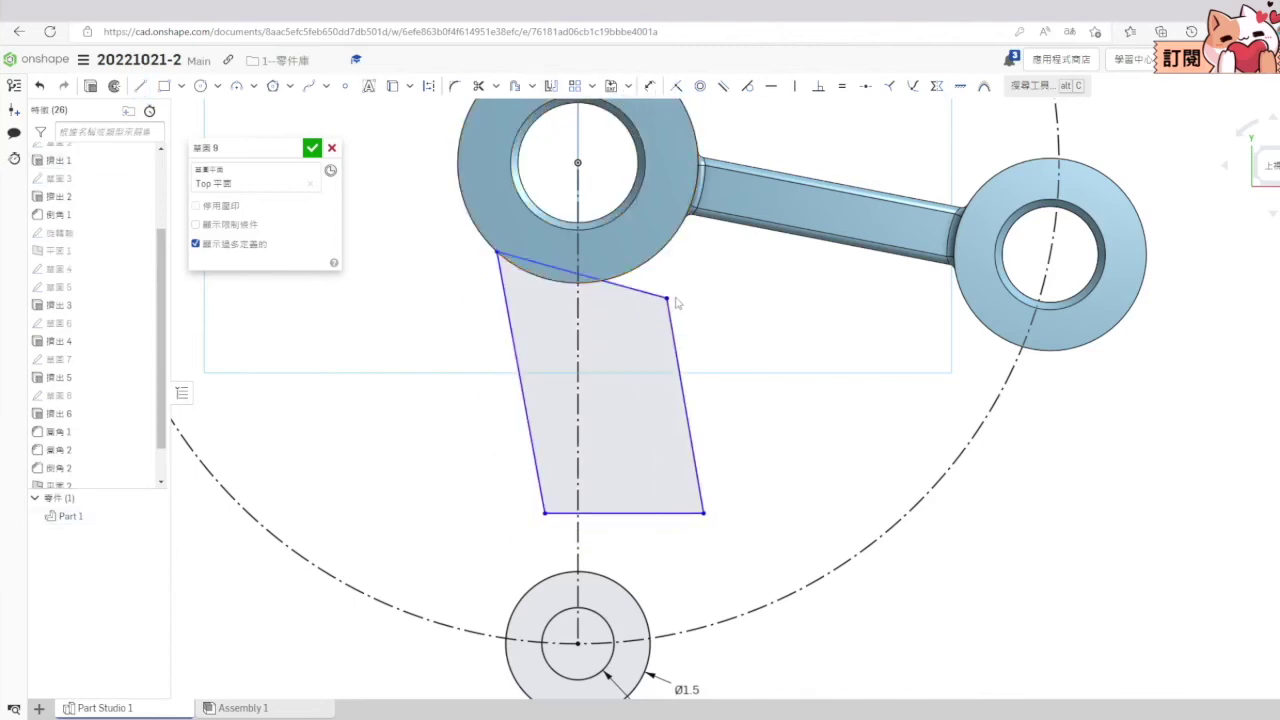
click(676, 85)
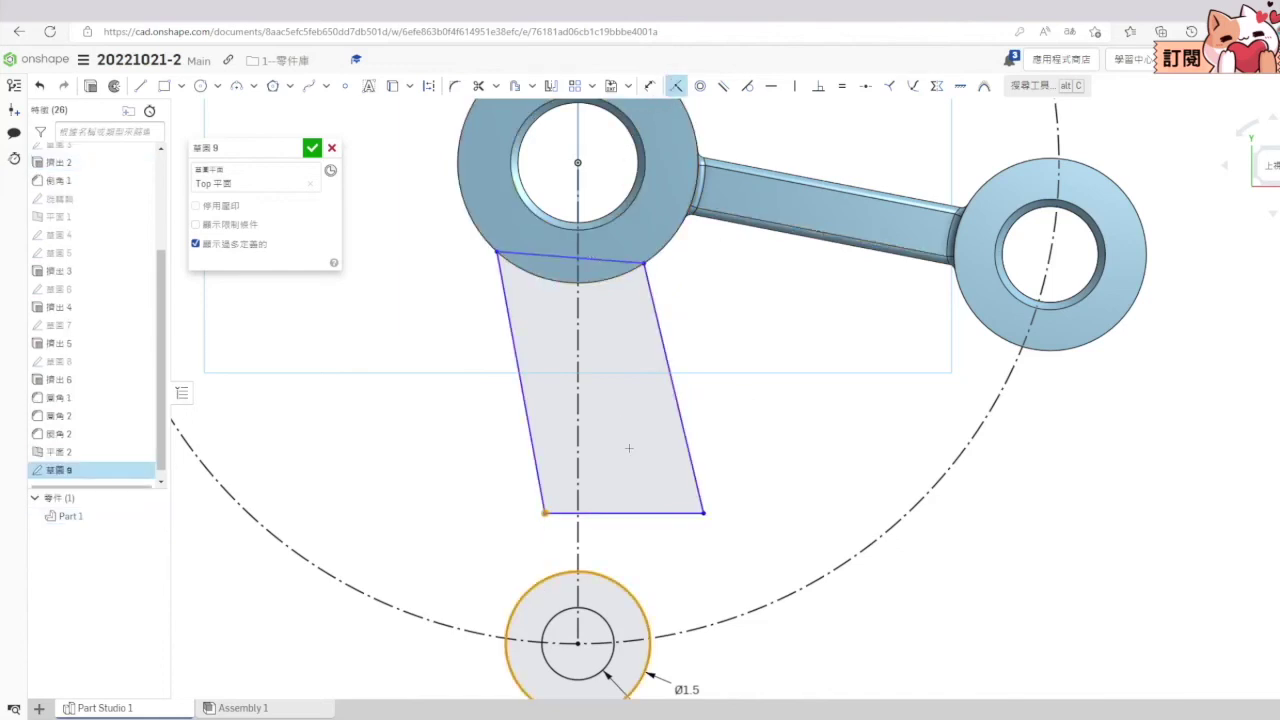
click(676, 85)
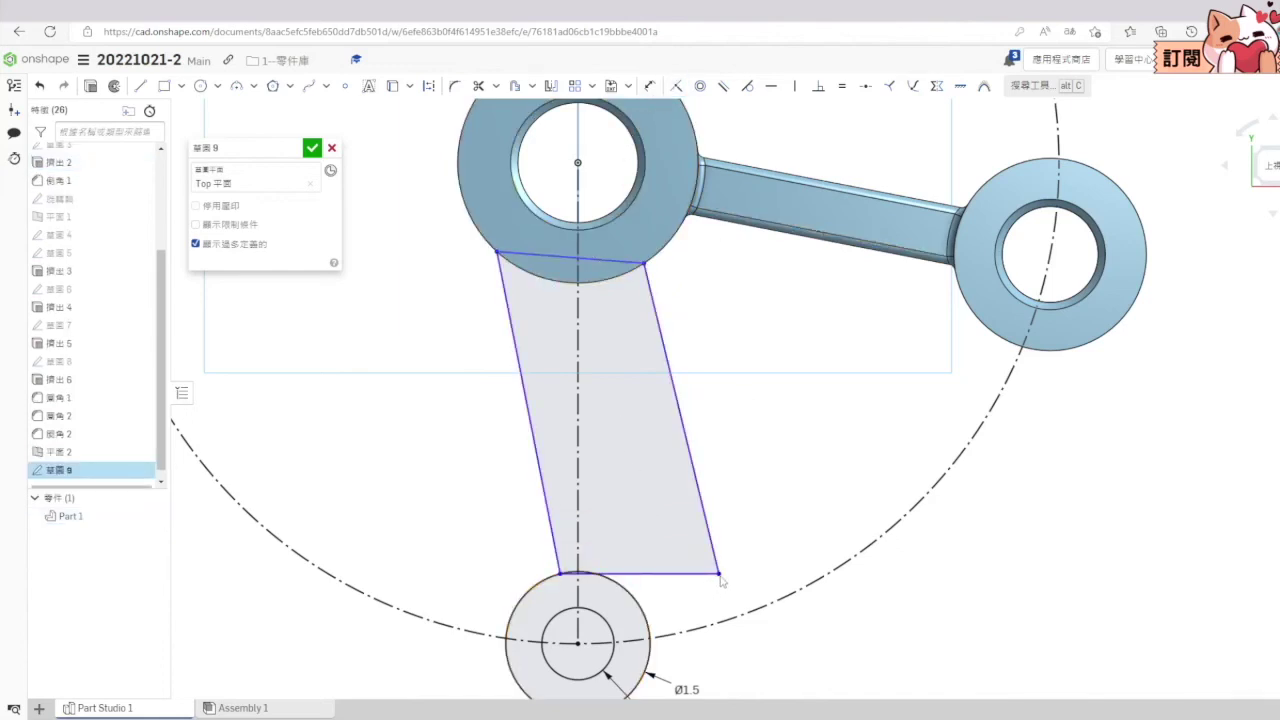
click(676, 85)
Step: Make the outline's upper corner pair and lower corner pair symmetric about the vertical construction line
click(499, 252)
click(578, 311)
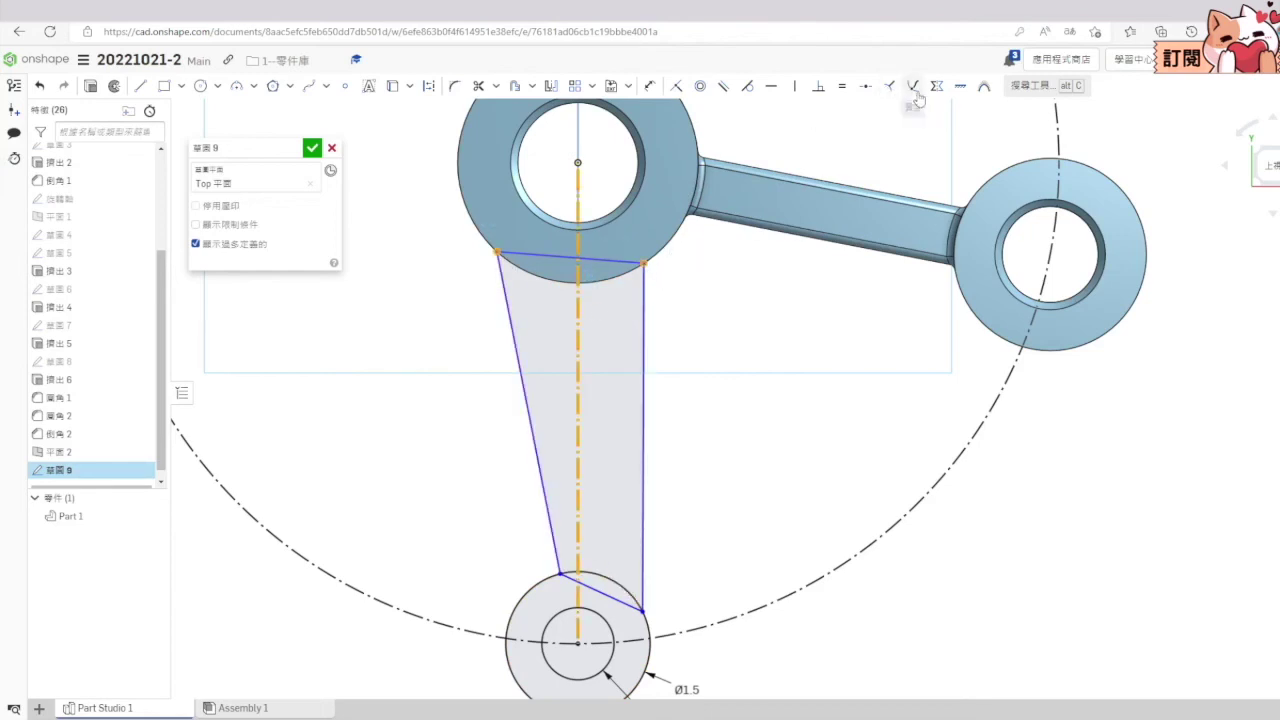
click(560, 575)
click(578, 601)
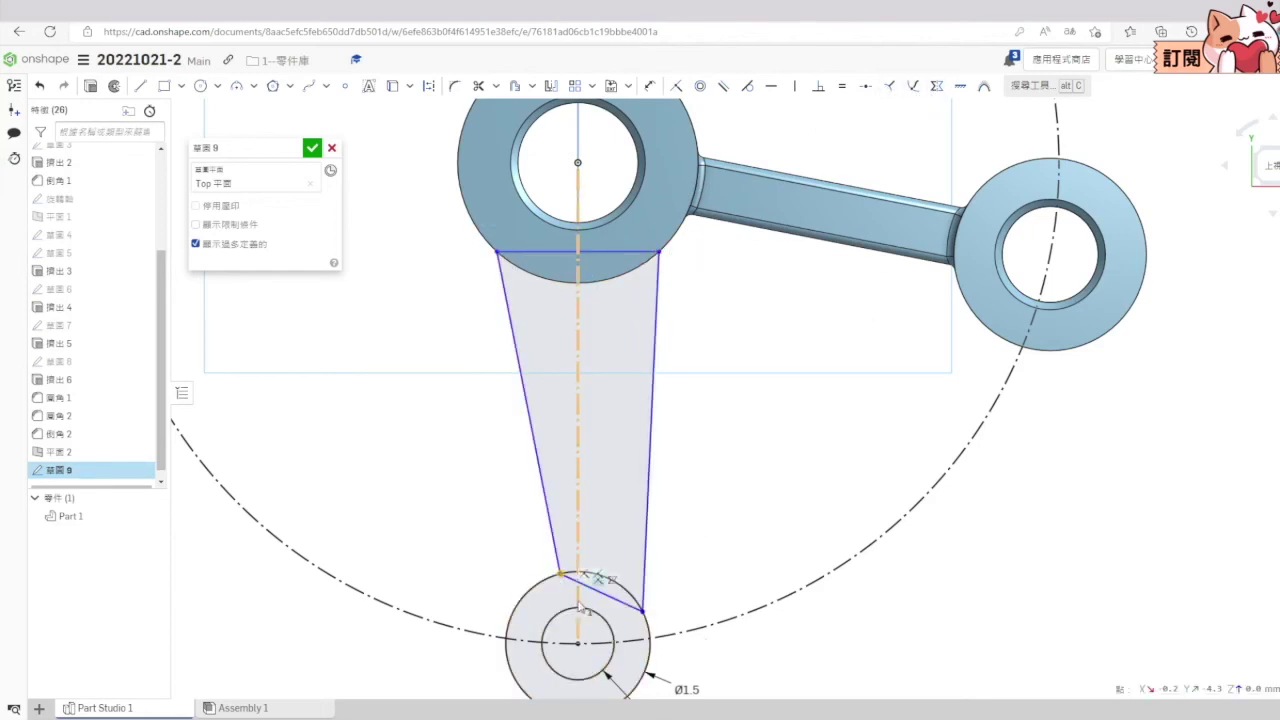
click(641, 610)
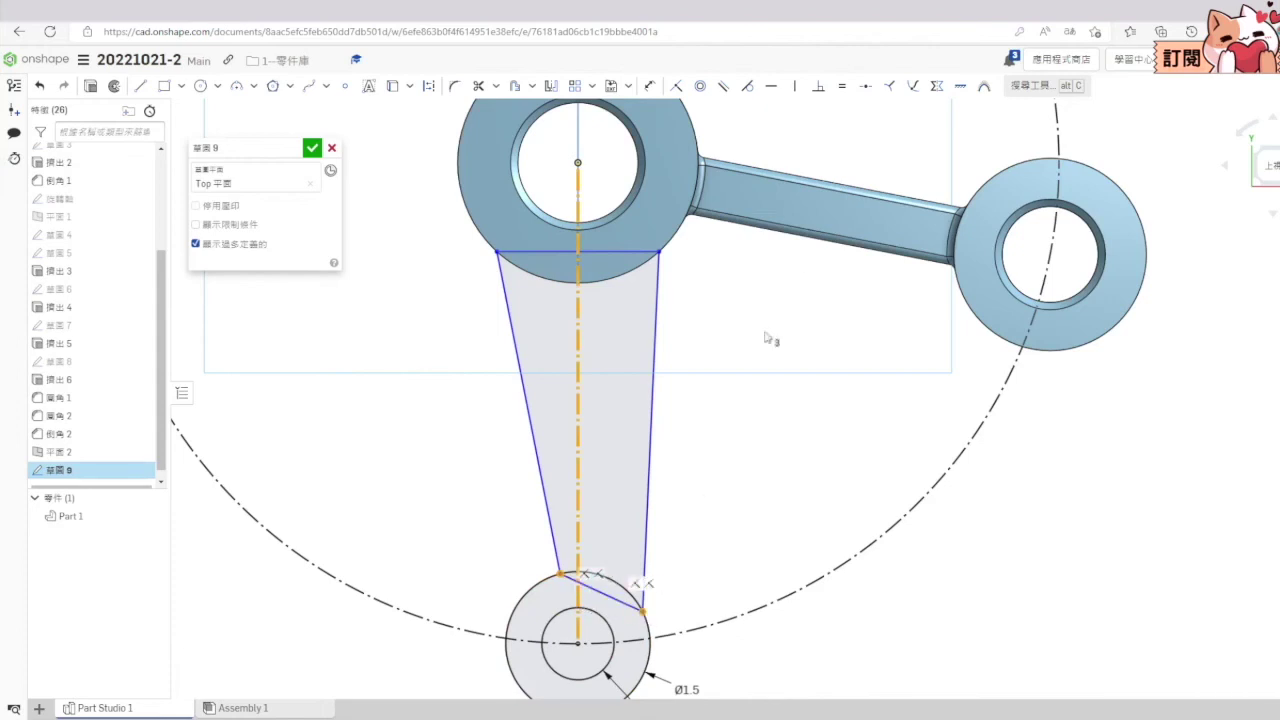
click(936, 87)
Step: Make the outline's two long sides parallel, dimension the distance between them as 1.5 mm, and finish the sketch
click(617, 470)
click(536, 455)
click(722, 87)
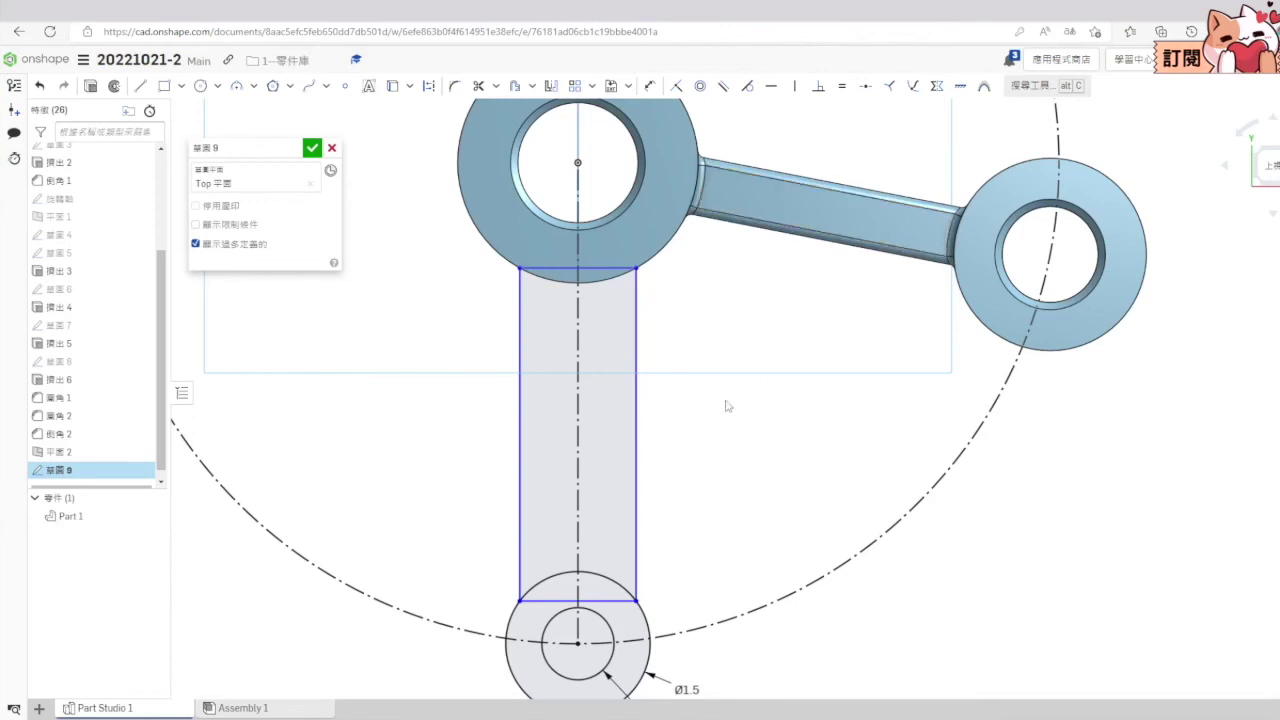
scroll(757, 401, down, 2)
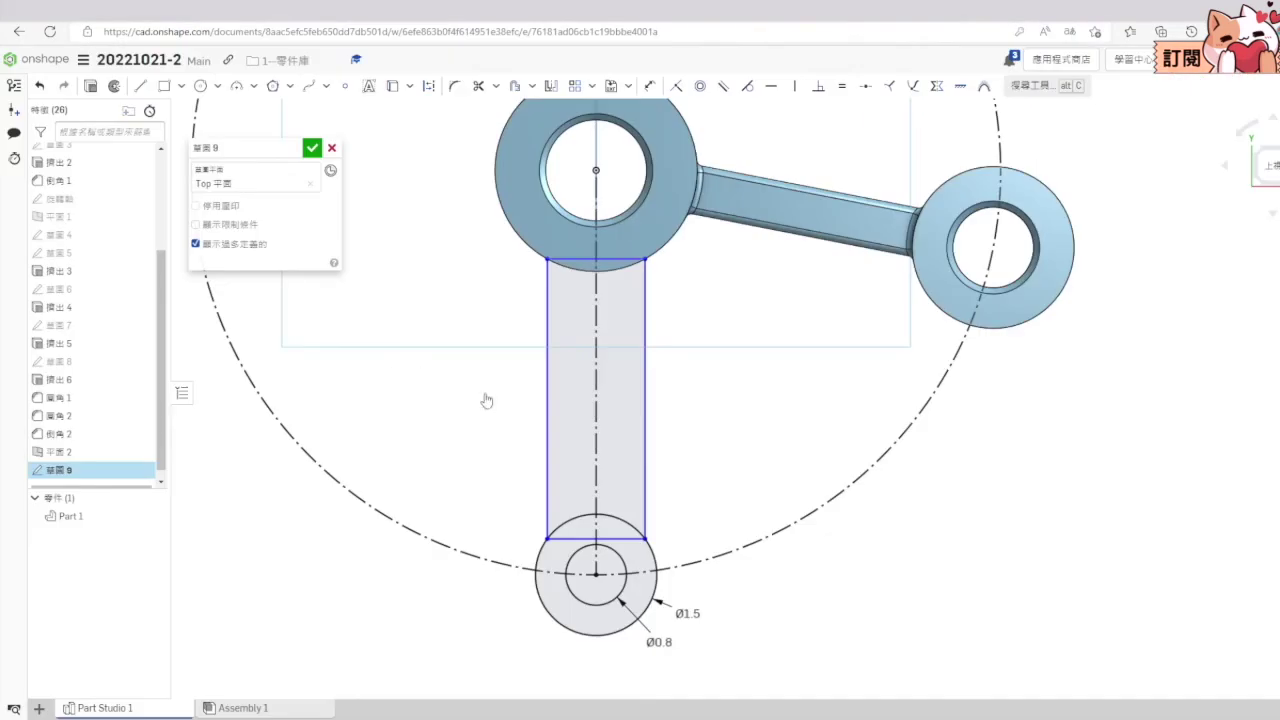
right_click(489, 397)
click(577, 399)
click(645, 450)
click(547, 400)
click(500, 385)
text(1.5)
key(Return)
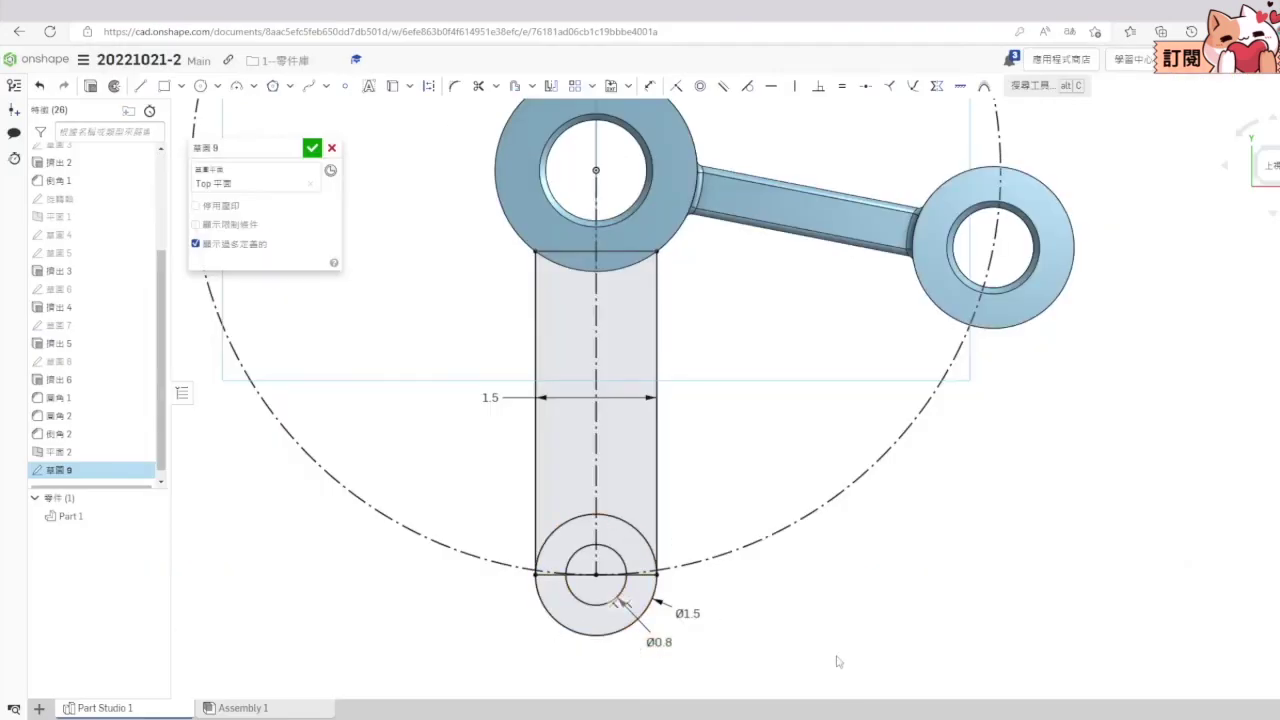
scroll(866, 574, down, 3)
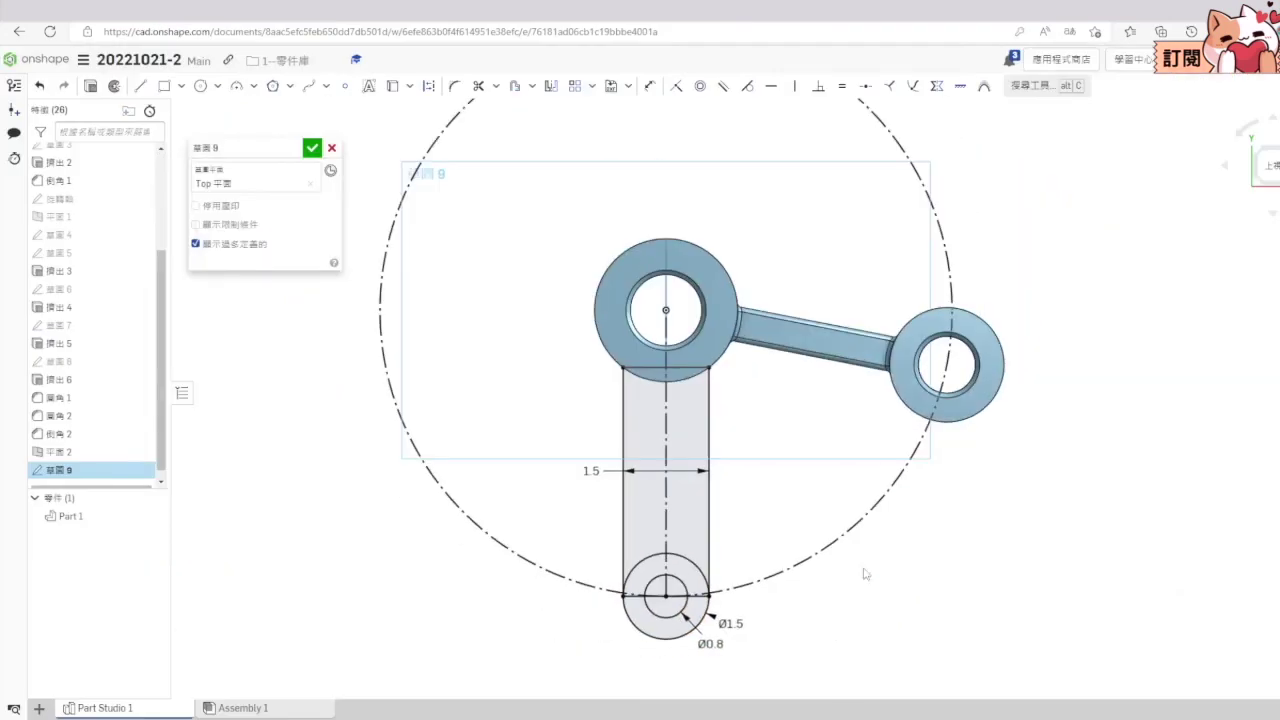
scroll(866, 574, up, 2)
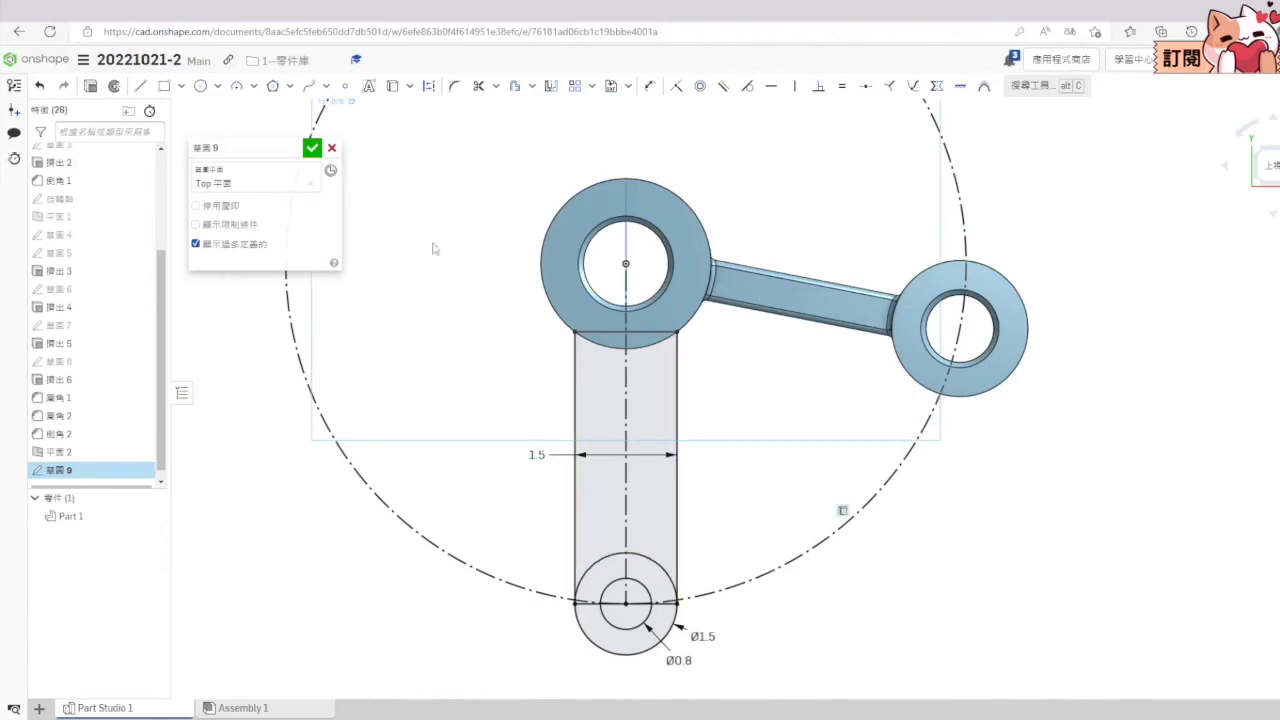
click(312, 148)
Step: In an angled 3D view, edit plane 1's angle so the first arm is perpendicular to the second arm's centerline
click(1276, 211)
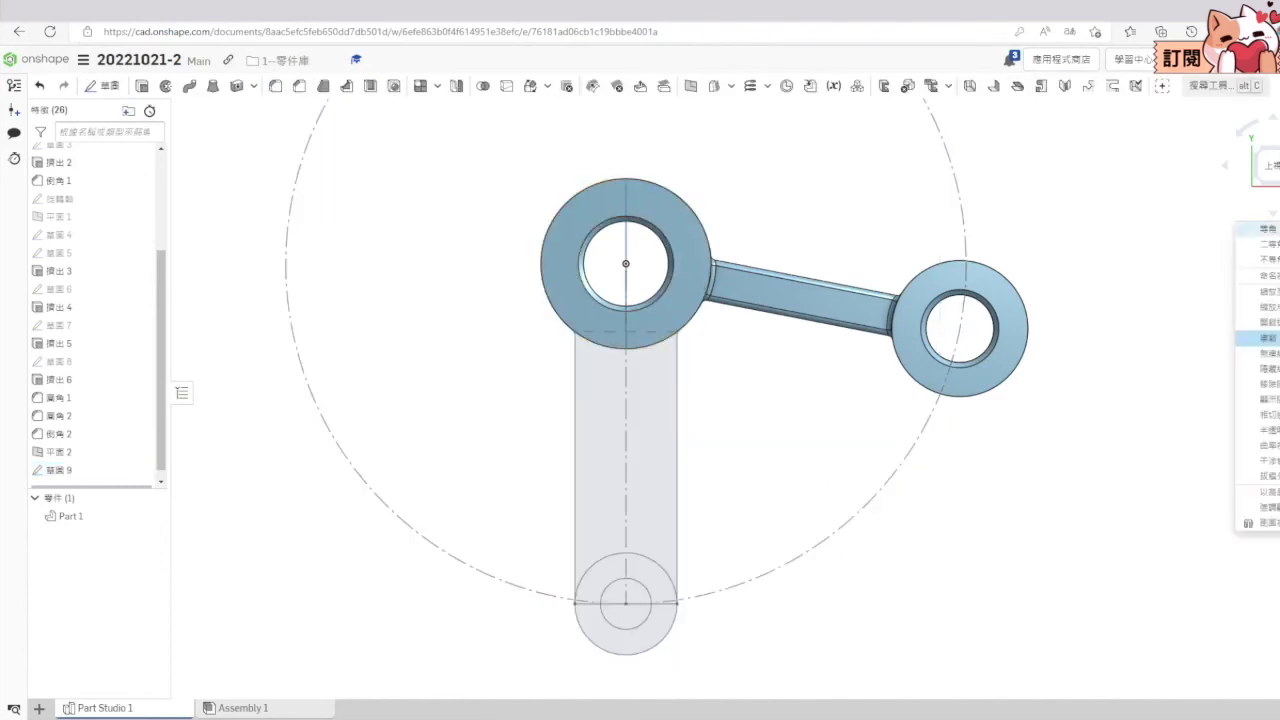
click(1262, 261)
scroll(88, 316, up, 1)
scroll(88, 316, up, 2)
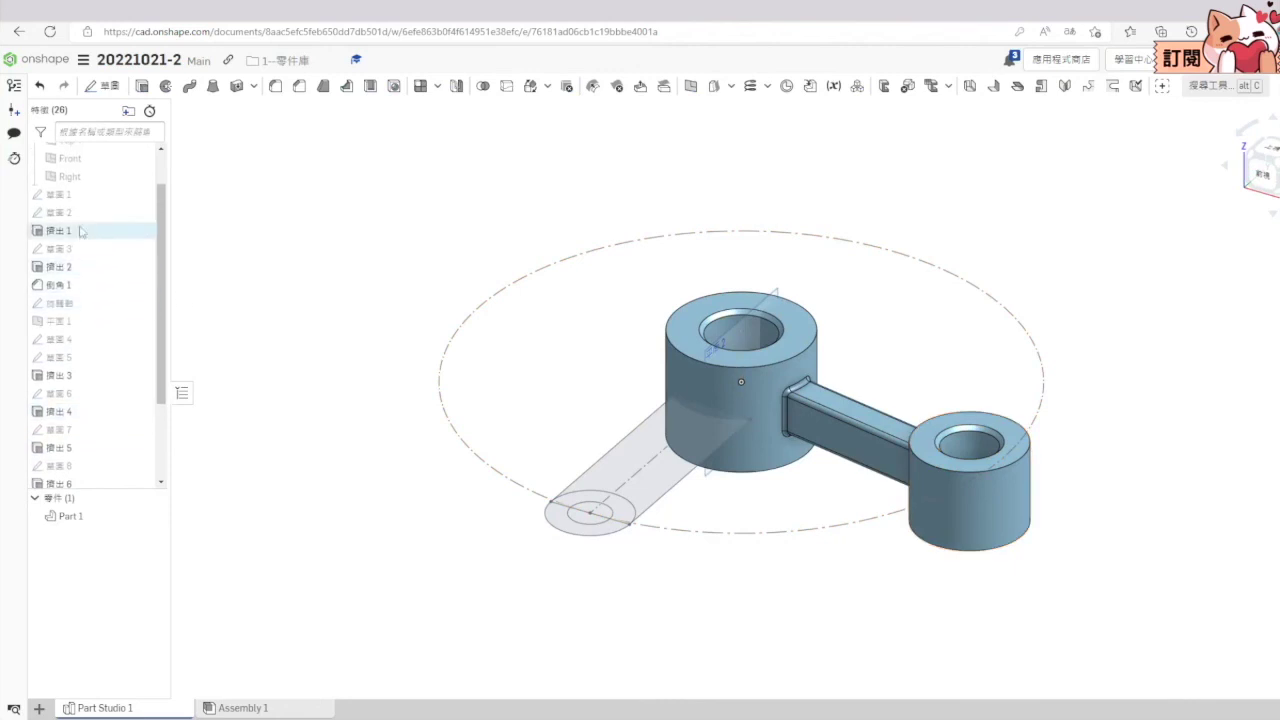
right_click(80, 324)
click(110, 348)
click(306, 238)
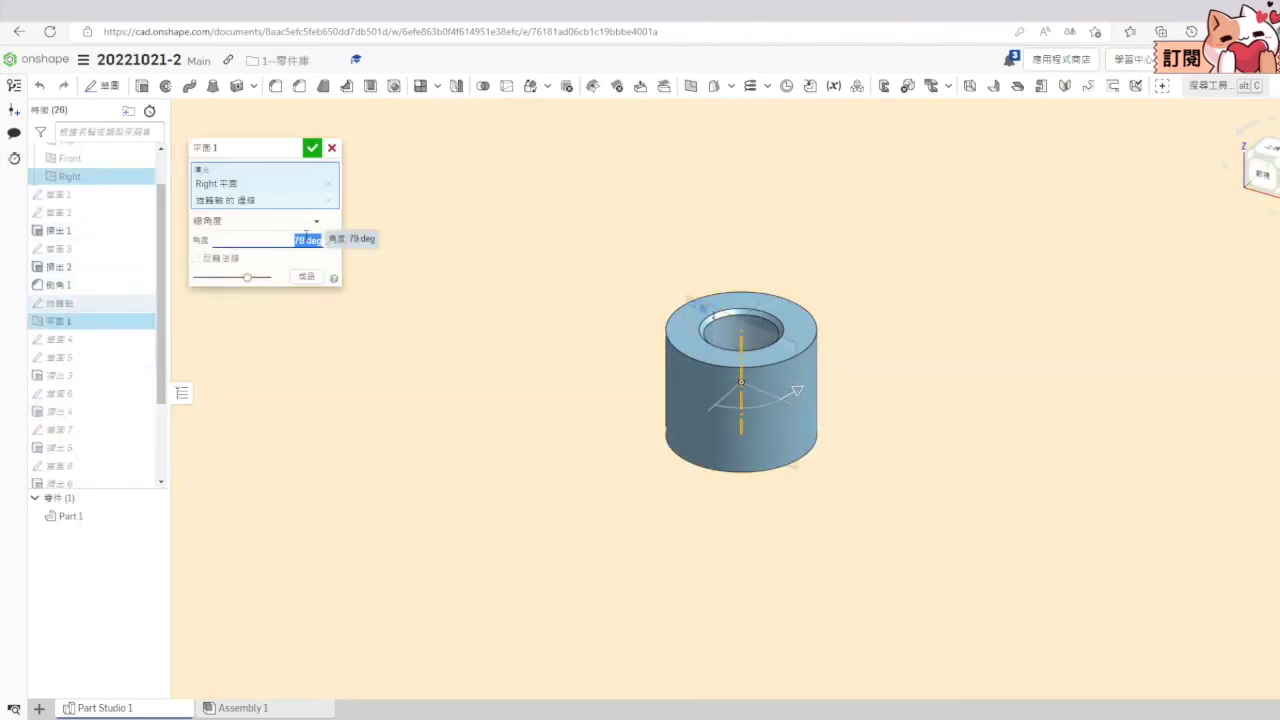
click(312, 147)
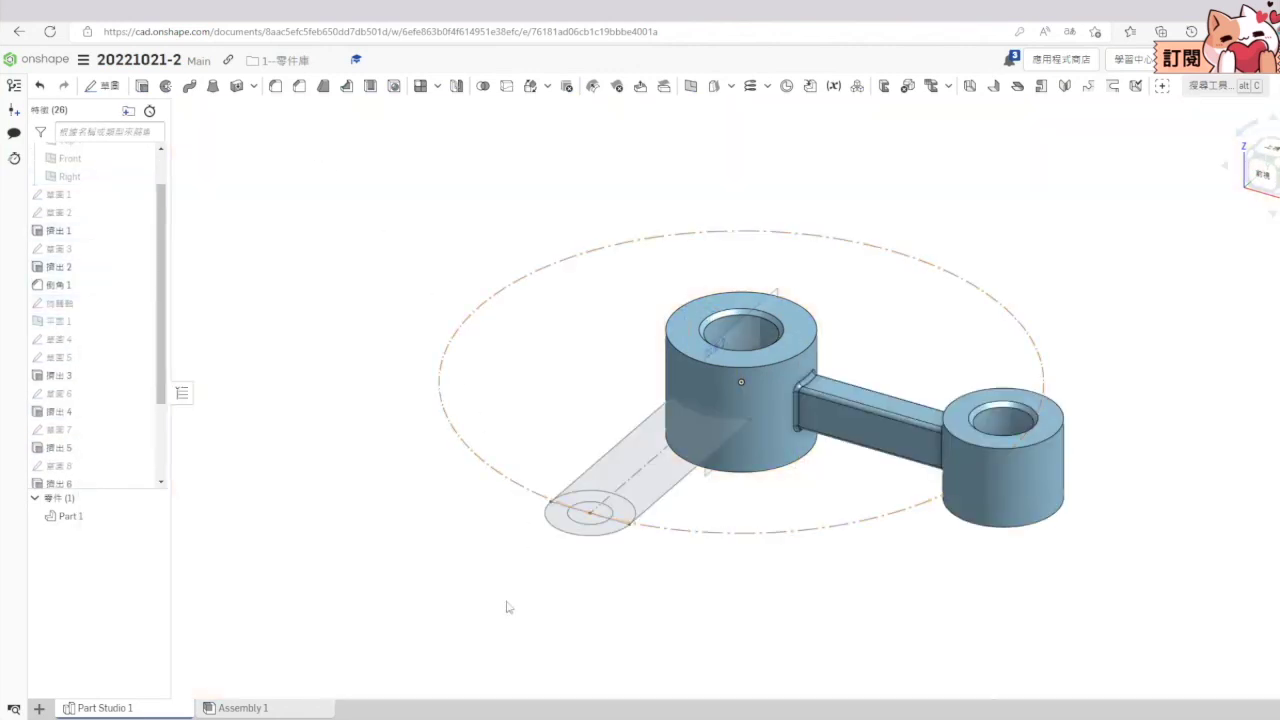
Step: Create a sketch on the Top plane containing the four projected edges of the second arm's outline
scroll(100, 260, up, 2)
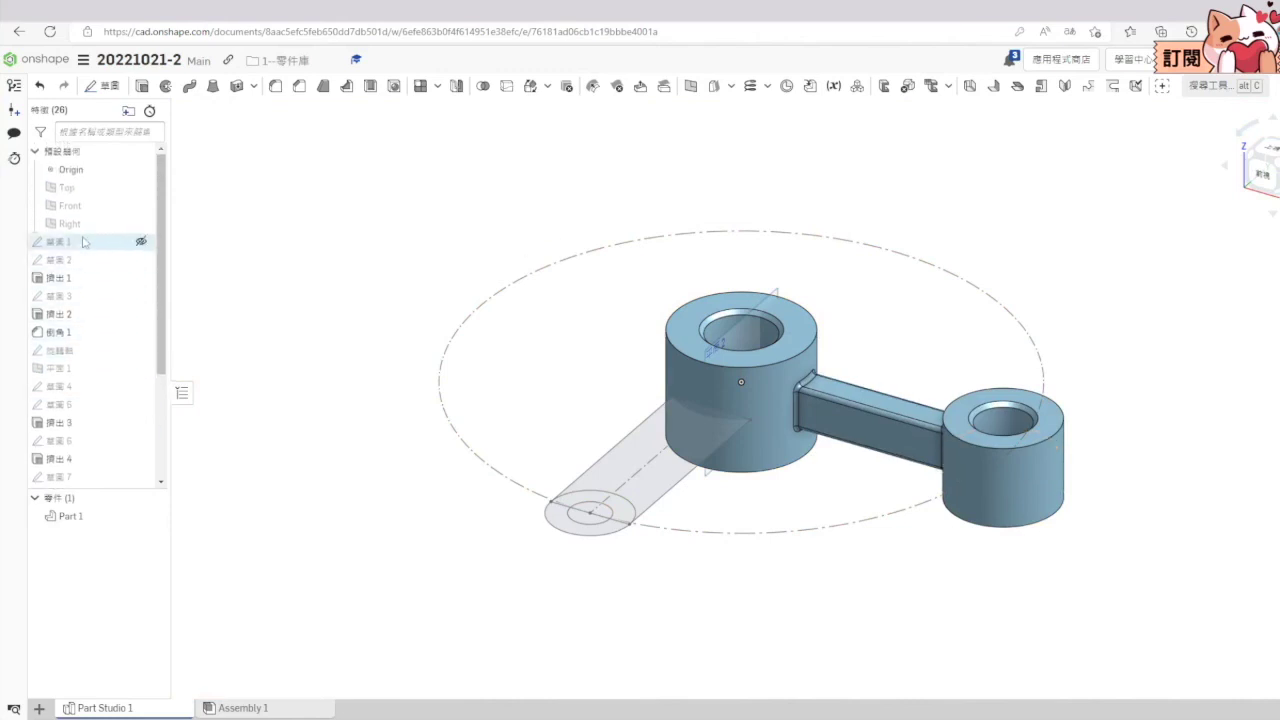
right_click(80, 187)
click(140, 232)
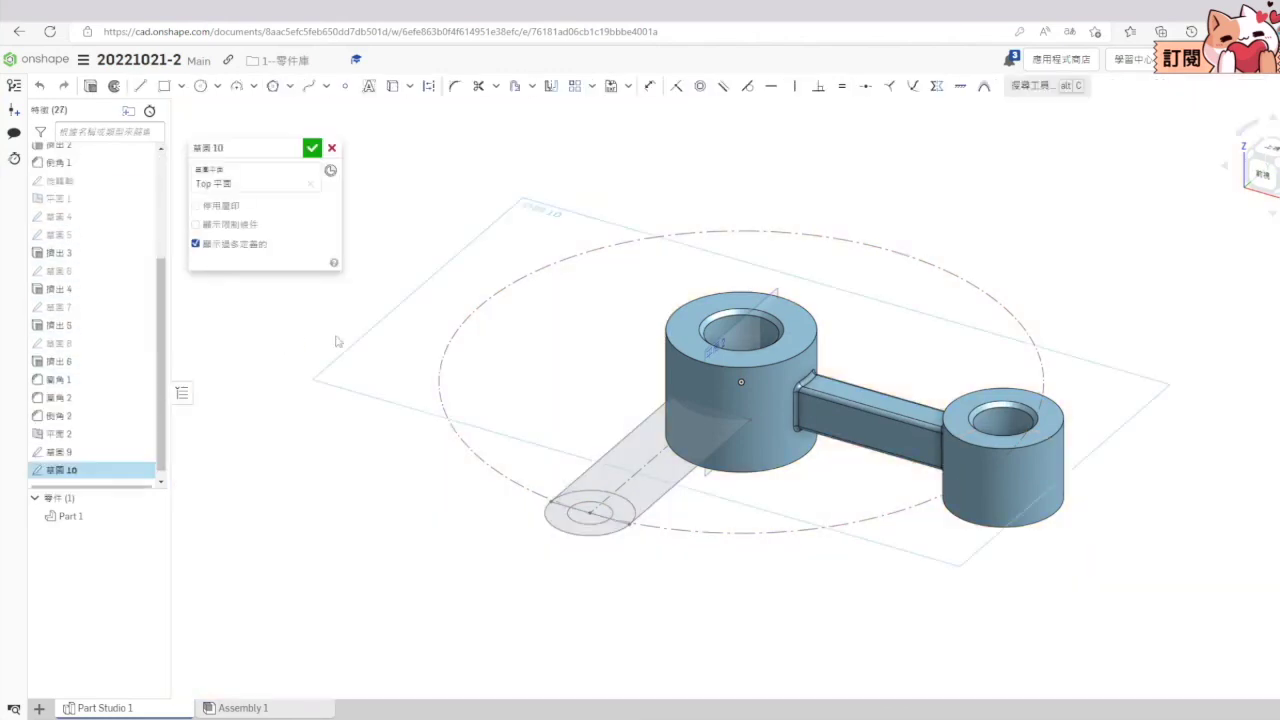
click(392, 86)
scroll(603, 488, up, 2)
click(557, 480)
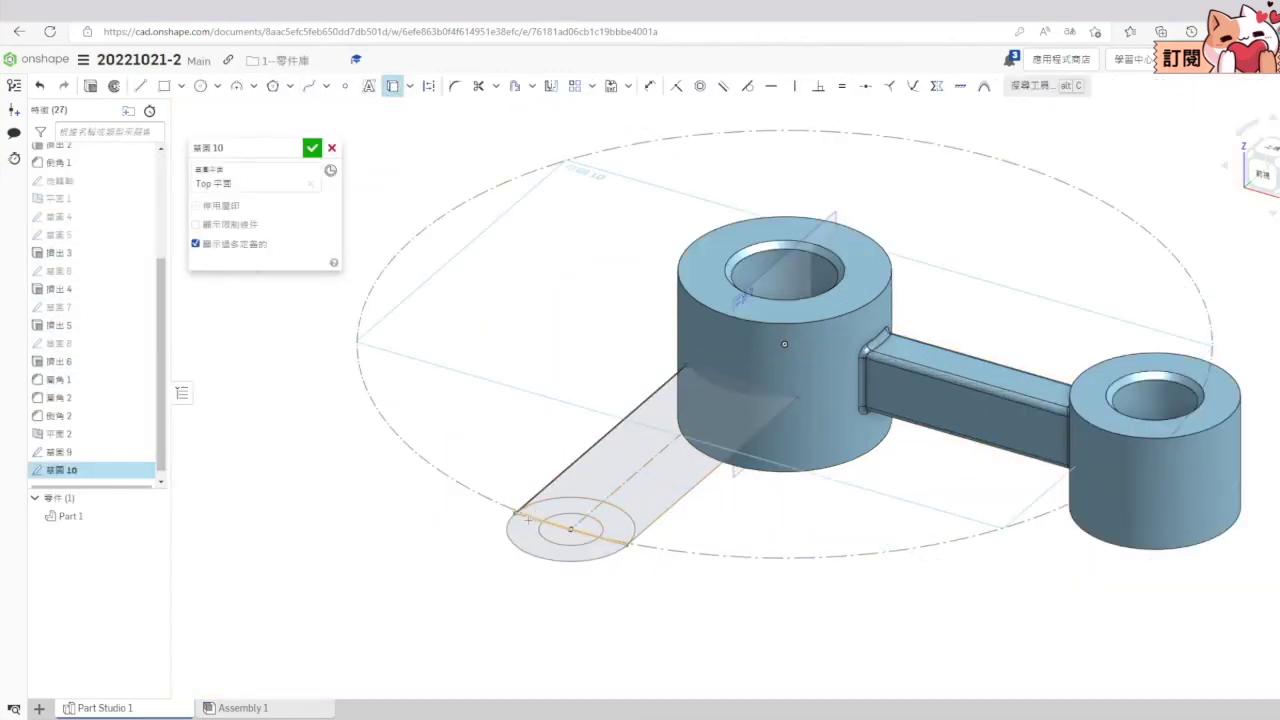
click(667, 513)
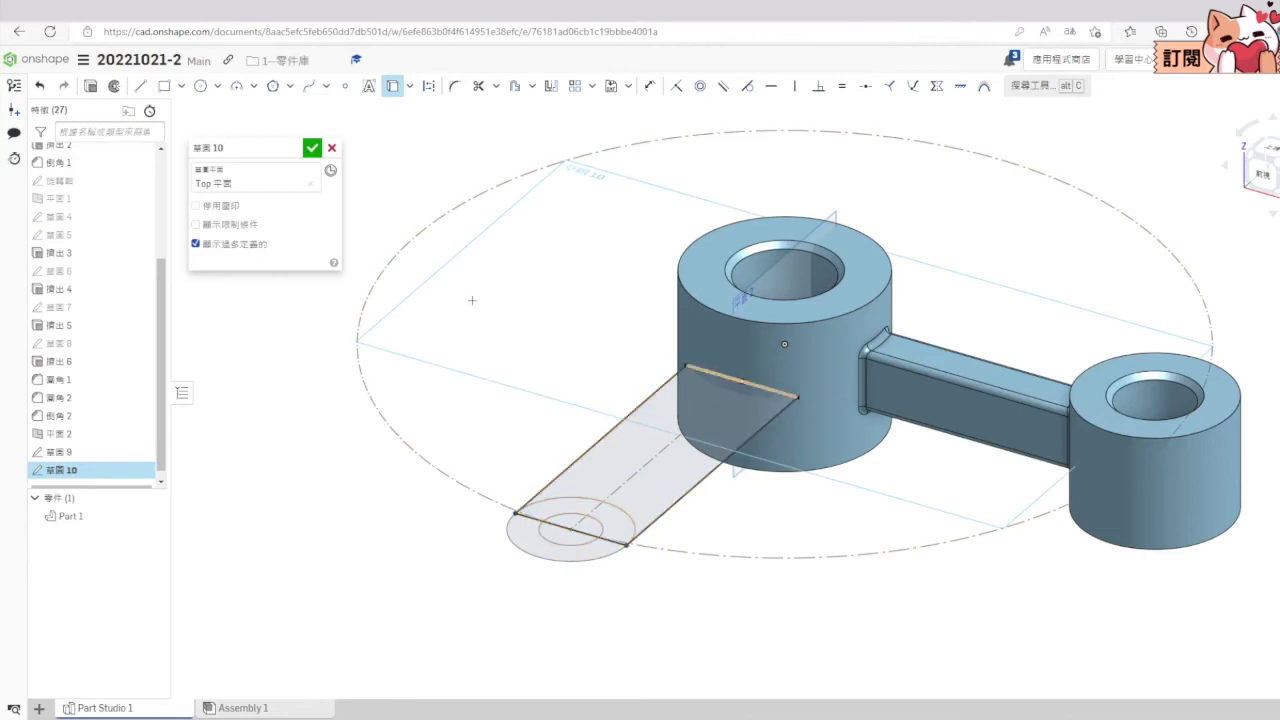
click(312, 147)
Step: Extrude the second arm's outline symmetrically to a 0.5 mm depth, adding it to Part 1
key(shift+e)
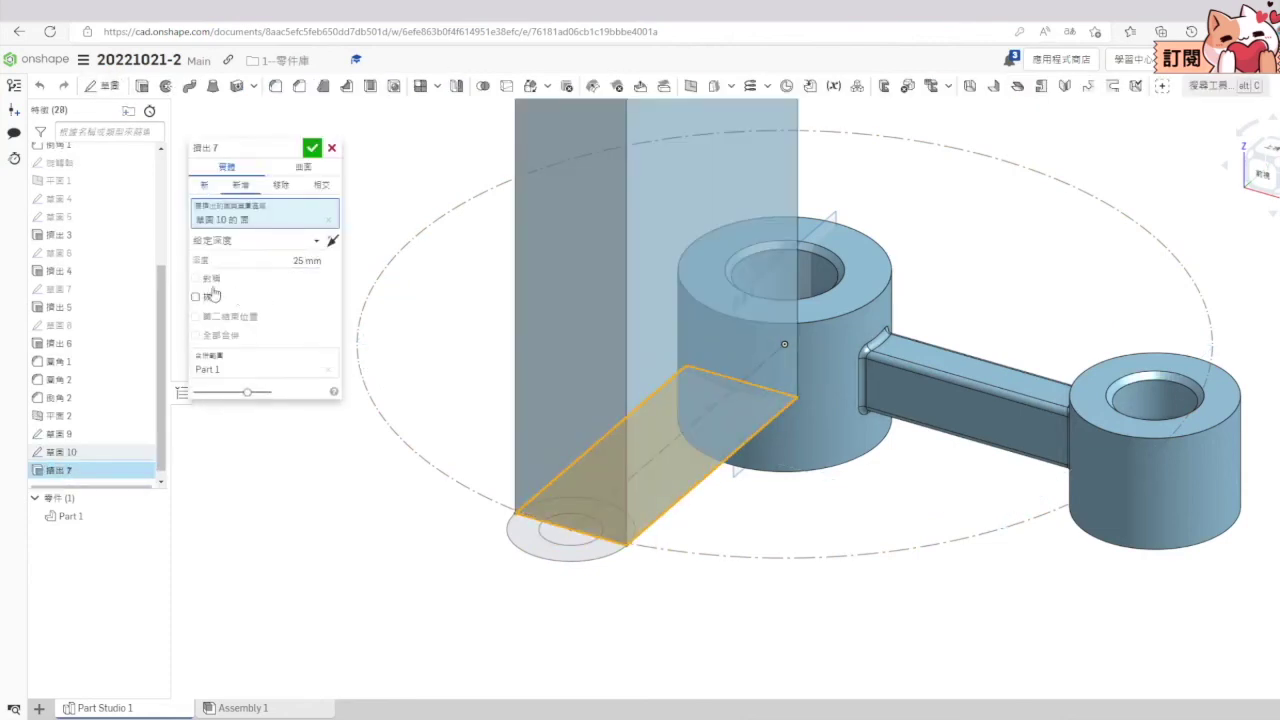
key(alt+Tab)
key(alt+Tab)
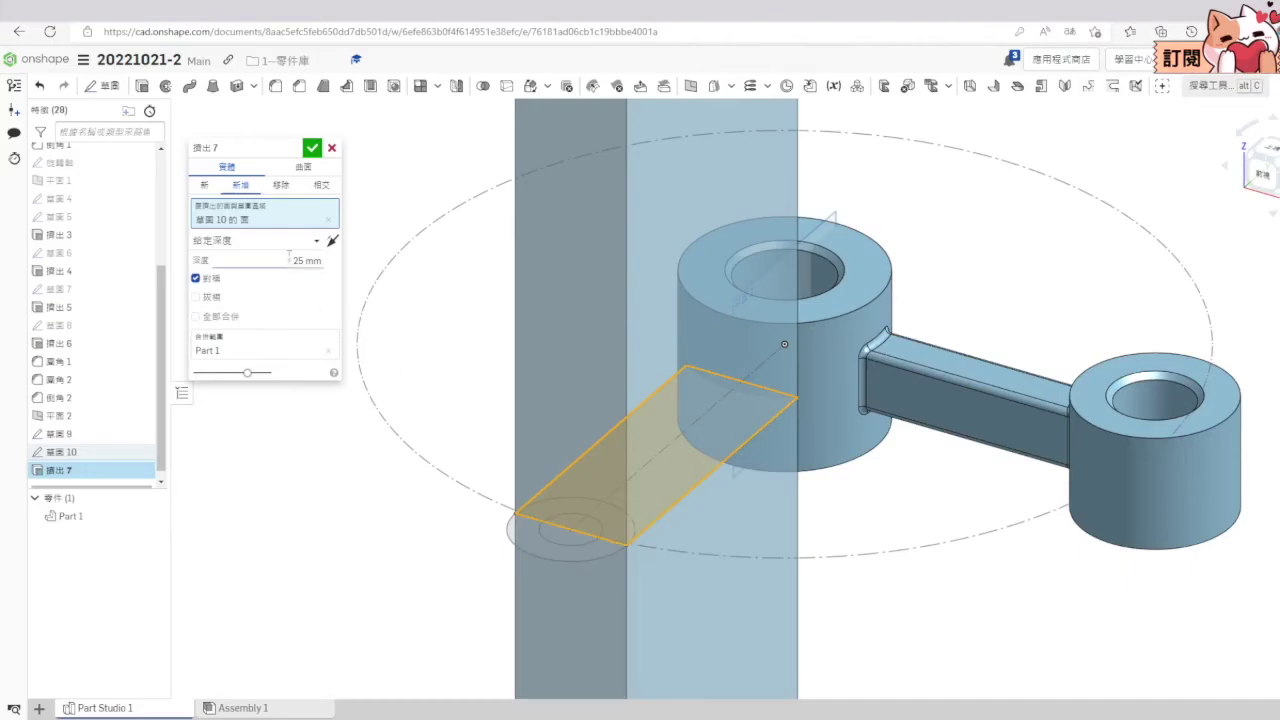
click(289, 258)
key(alt+Tab)
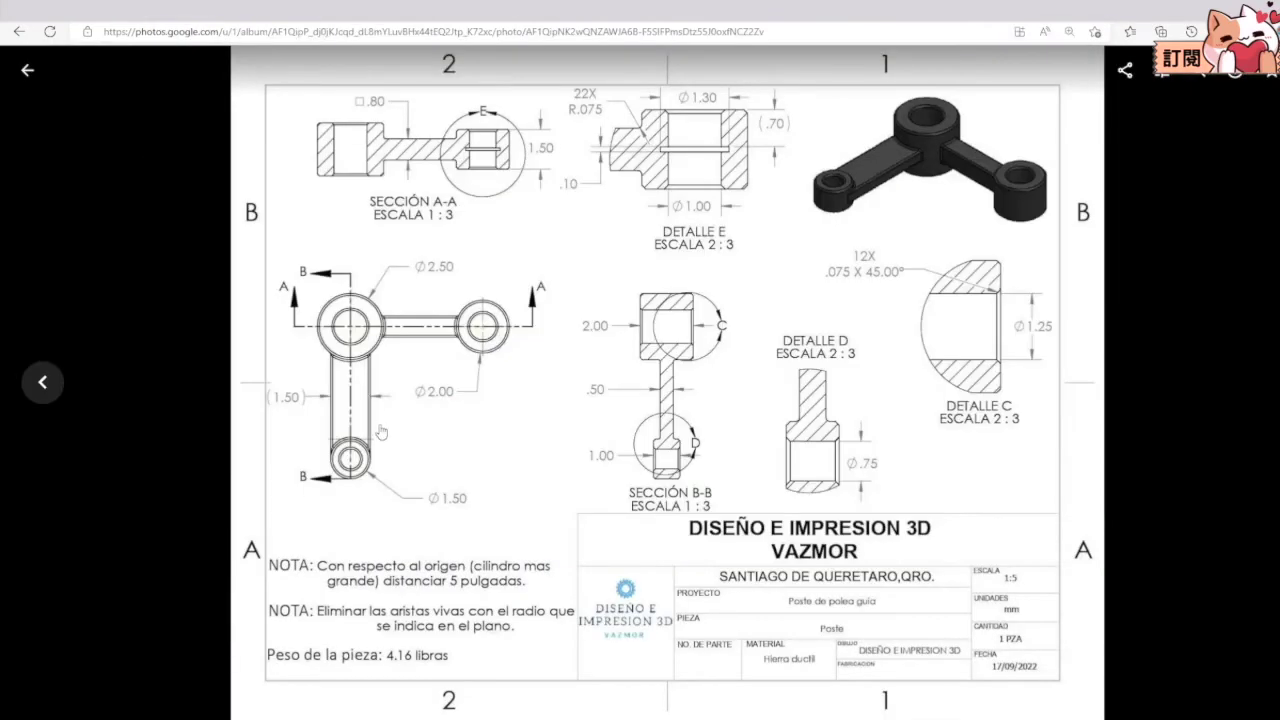
key(alt+Tab)
key(alt+Tab)
key(alt+Tab)
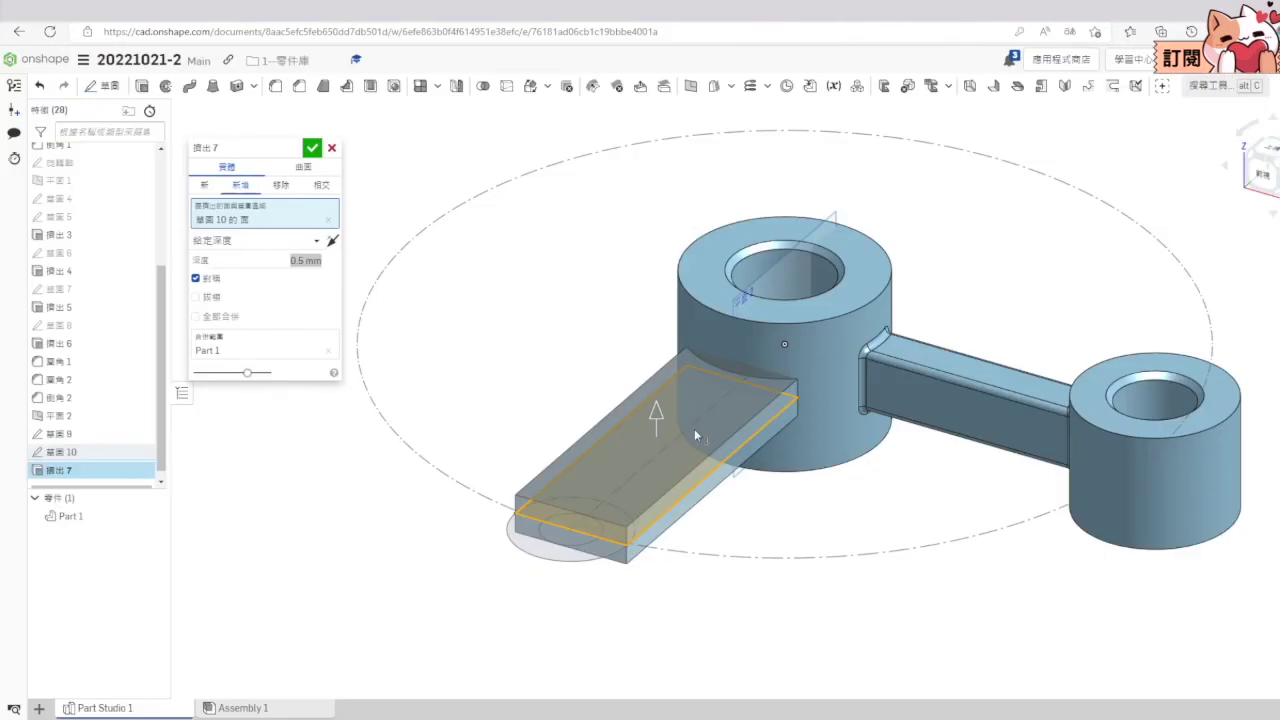
click(310, 146)
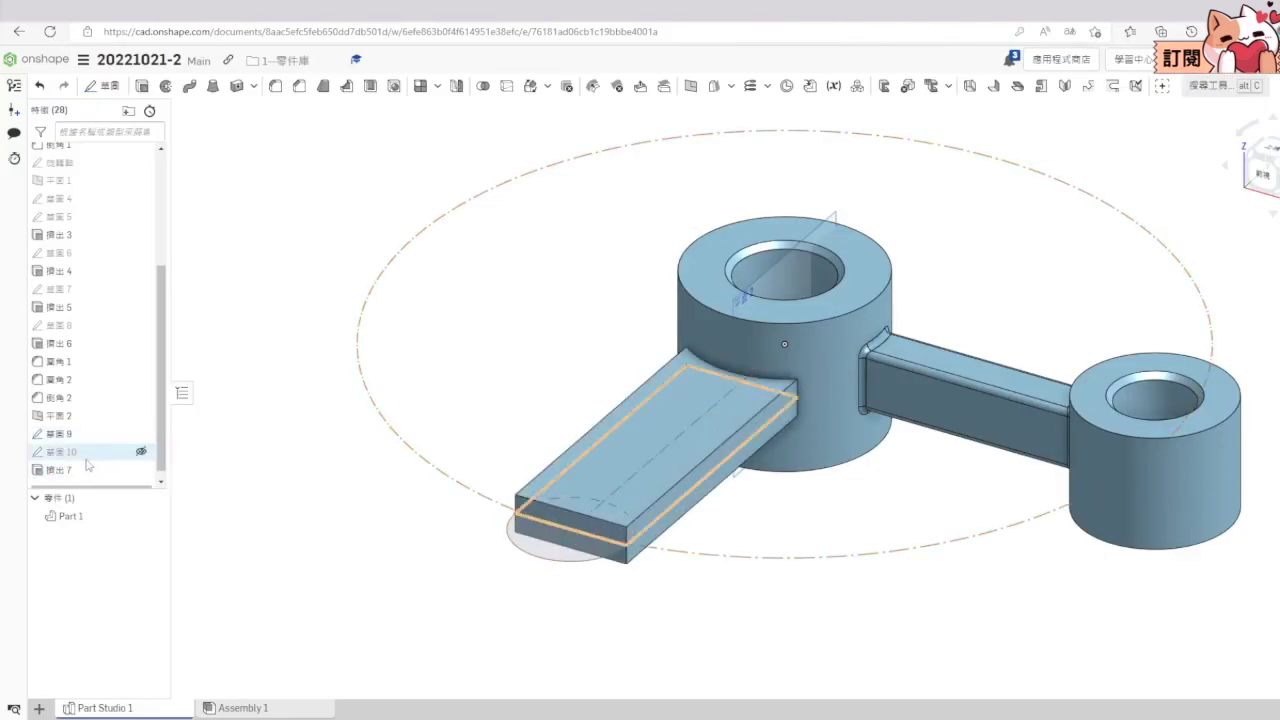
Step: Start a new sketch on the Top plane and project the 1.5 mm circle at the second arm's end
scroll(88, 280, up, 5)
right_click(84, 192)
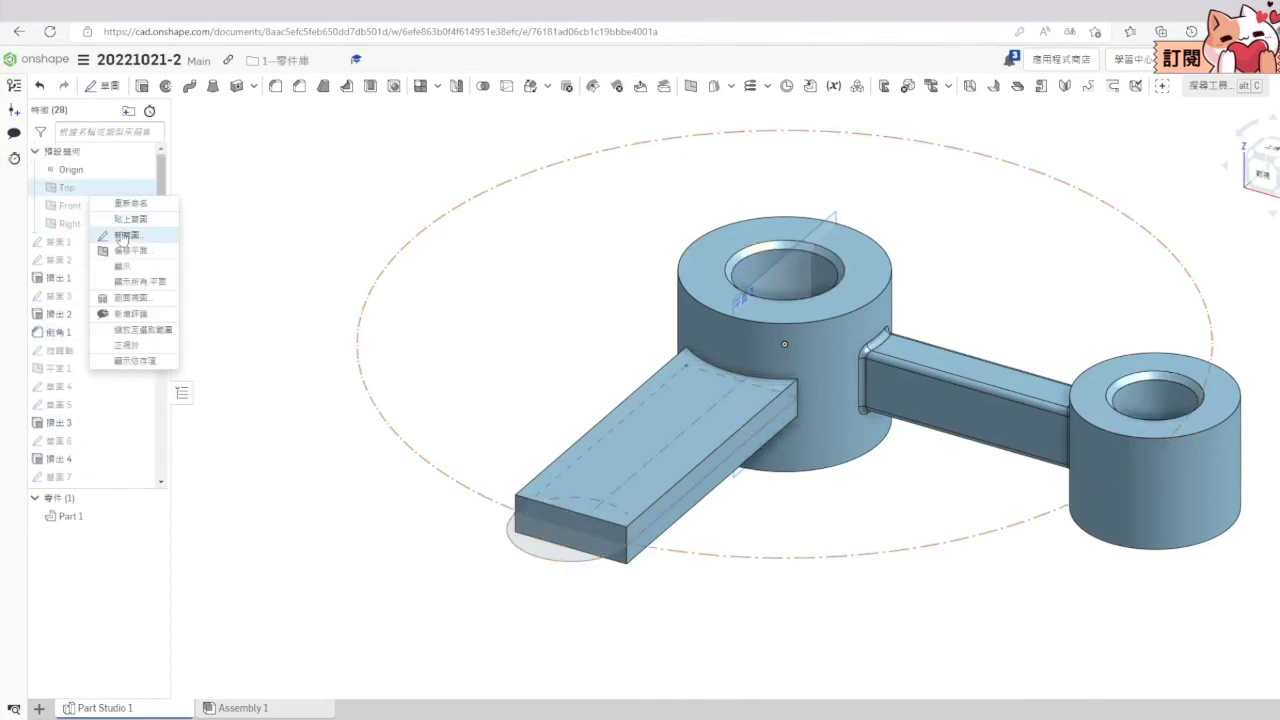
click(122, 237)
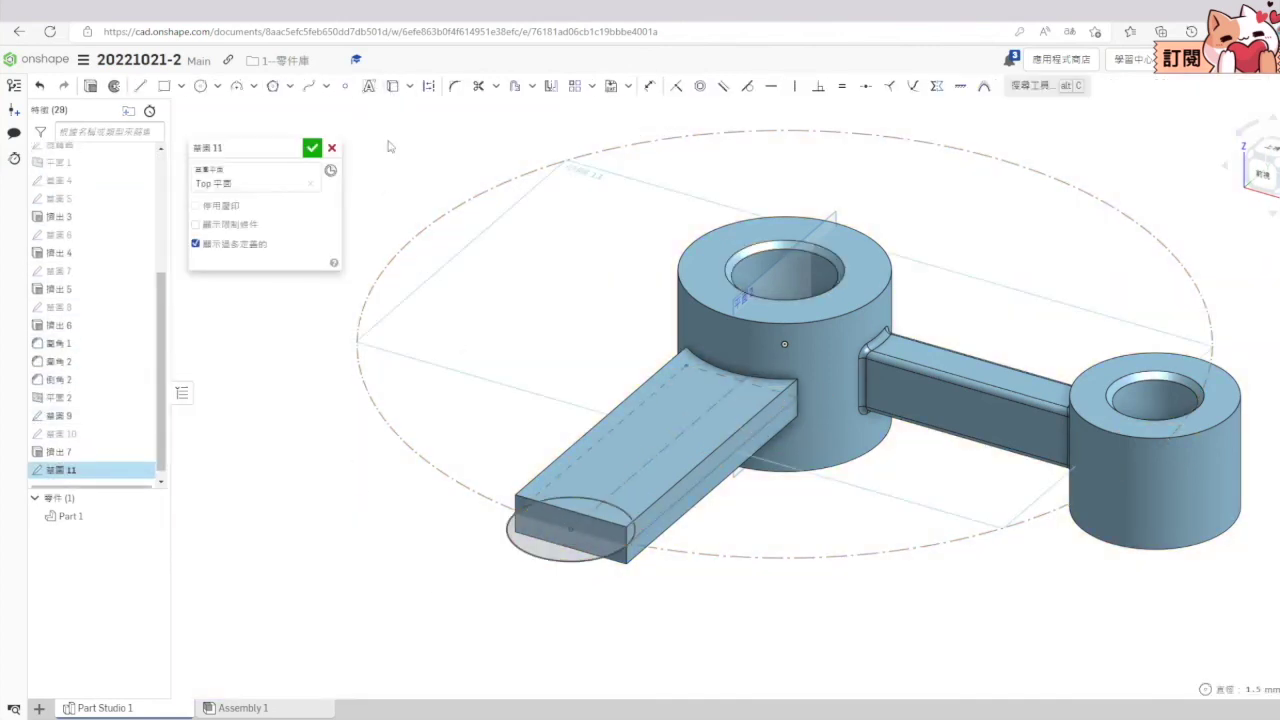
Step: Extrude the second arm's end circle symmetrically to a 1 mm depth, adding it to Part 1
click(88, 88)
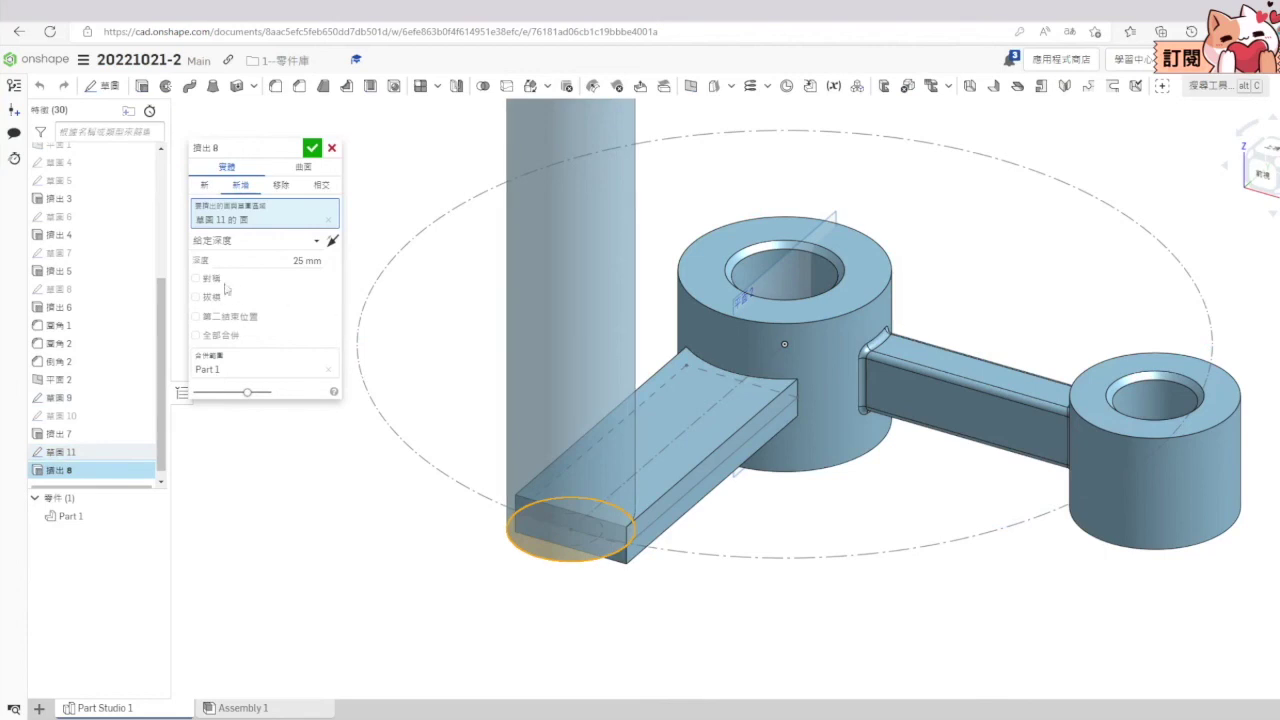
key(ctrl+Tab)
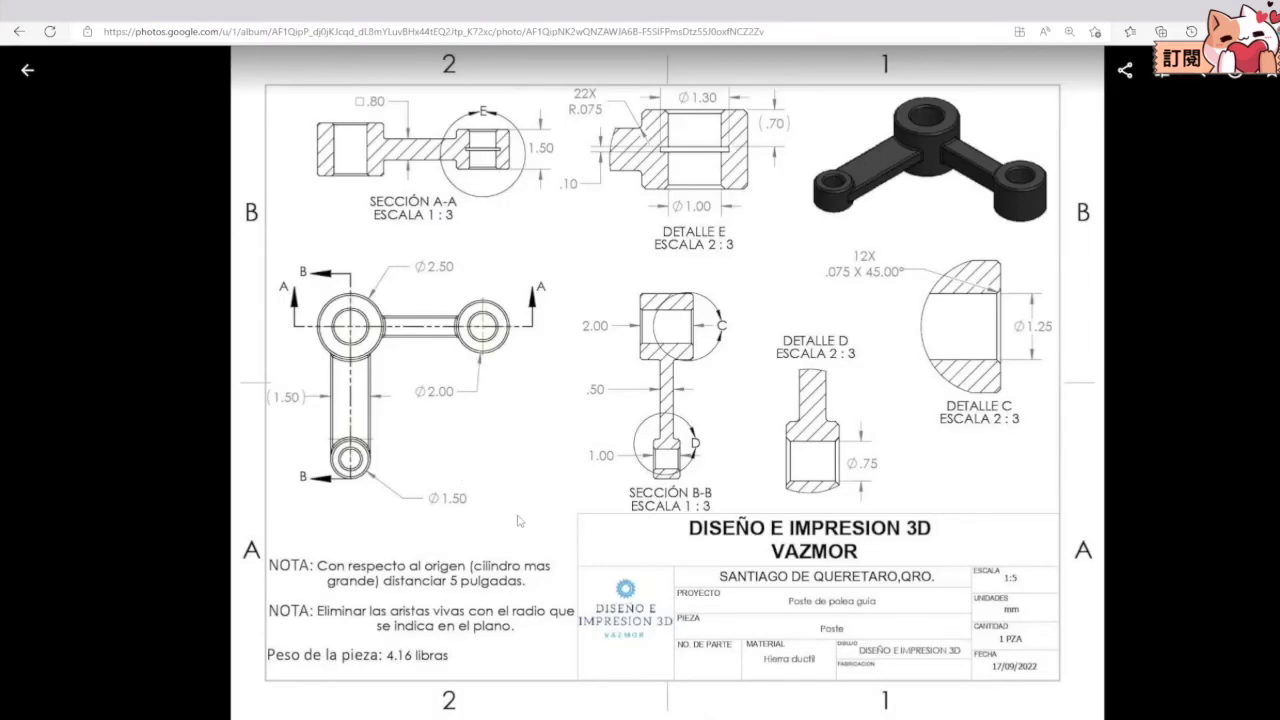
key(ctrl+shift+Tab)
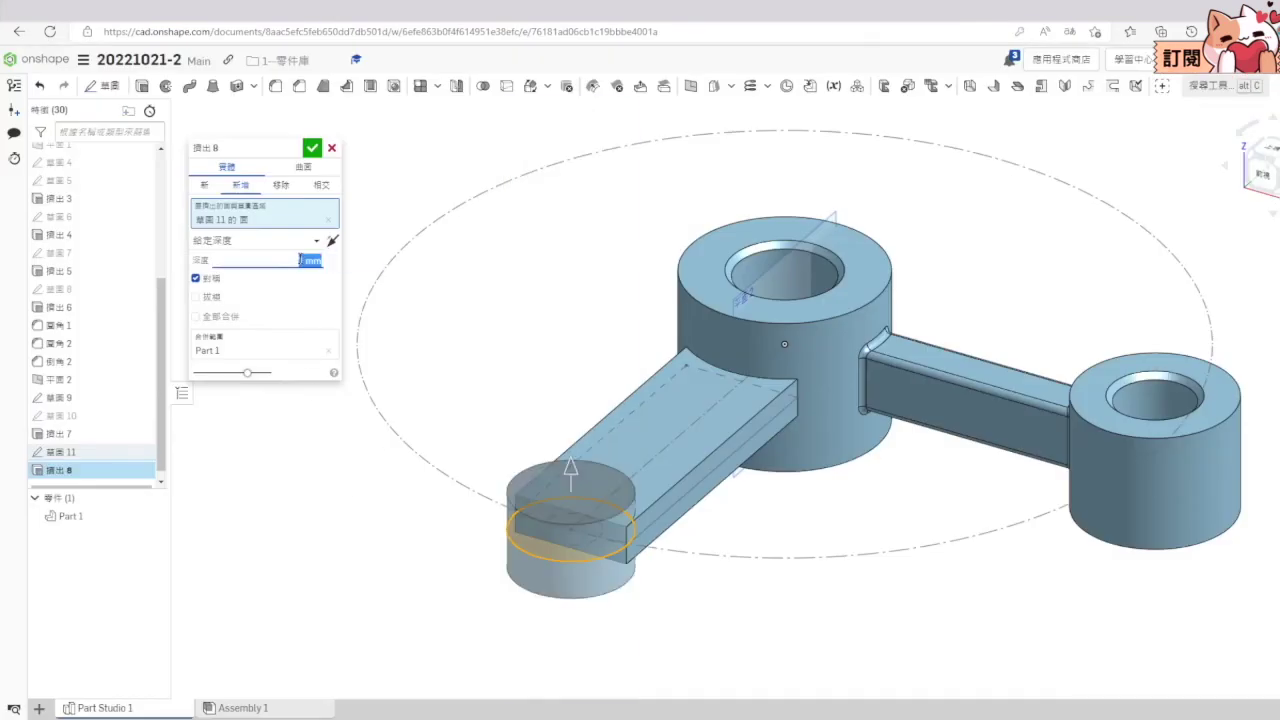
click(312, 148)
scroll(630, 567, up, 2)
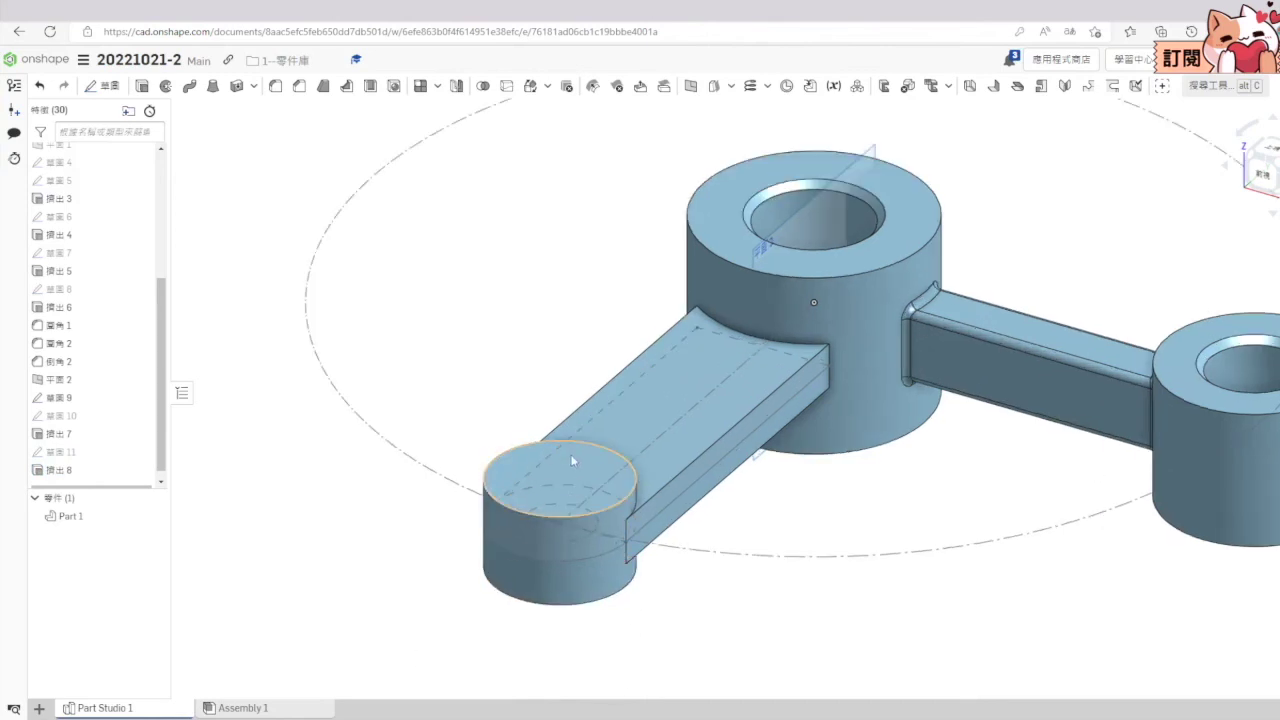
Step: Start a sketch on the top face of the second arm's end cylinder and project the inner hole circle
right_click(580, 462)
click(605, 149)
click(588, 534)
click(393, 86)
Step: Cut the projected circle through the second arm's end cylinder with a through-all Extrude remove
click(91, 86)
click(282, 185)
click(272, 241)
click(271, 281)
click(313, 148)
scroll(349, 543, down, 5)
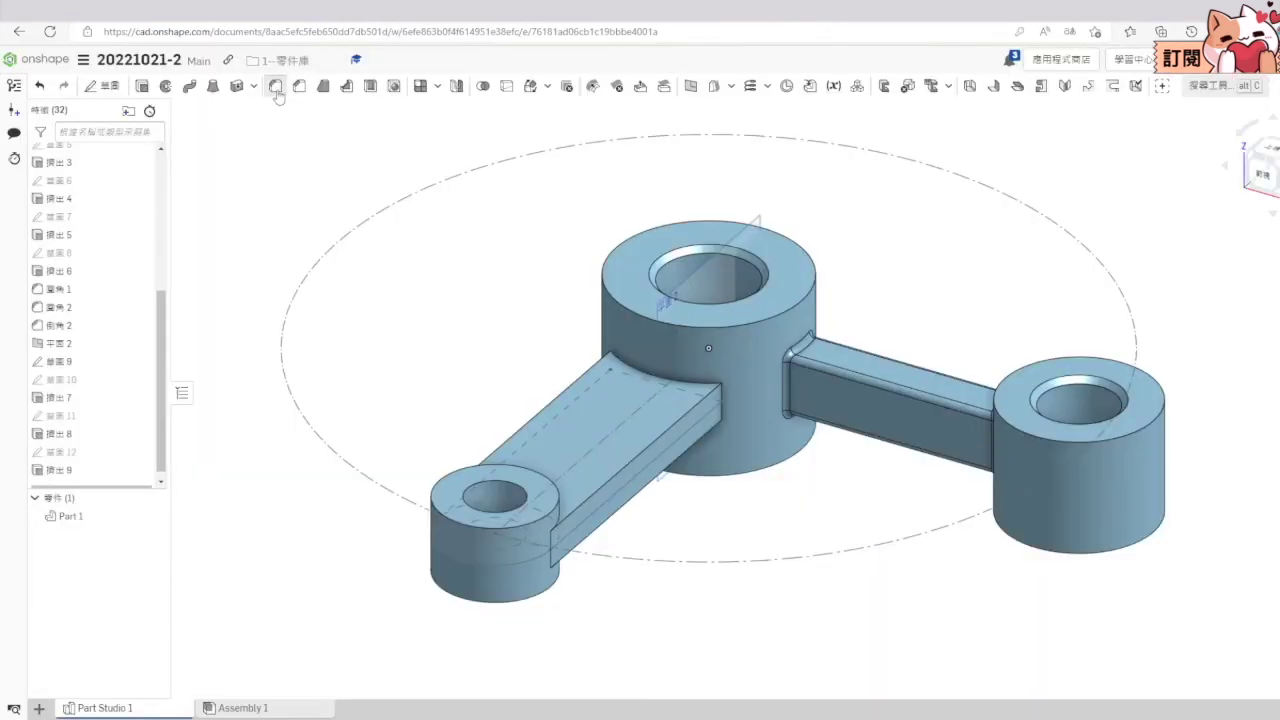
Step: Fillet the four long edges of the second arm with a 0.1 mm radius
click(276, 88)
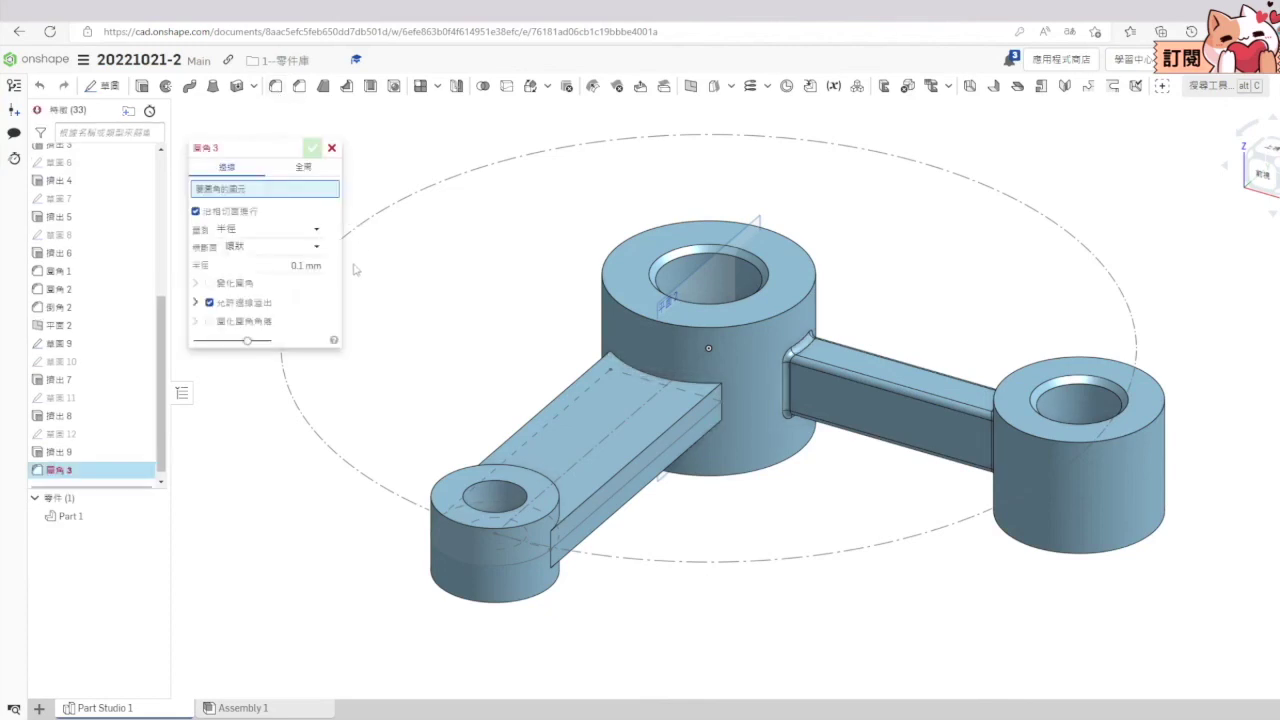
click(553, 405)
click(640, 508)
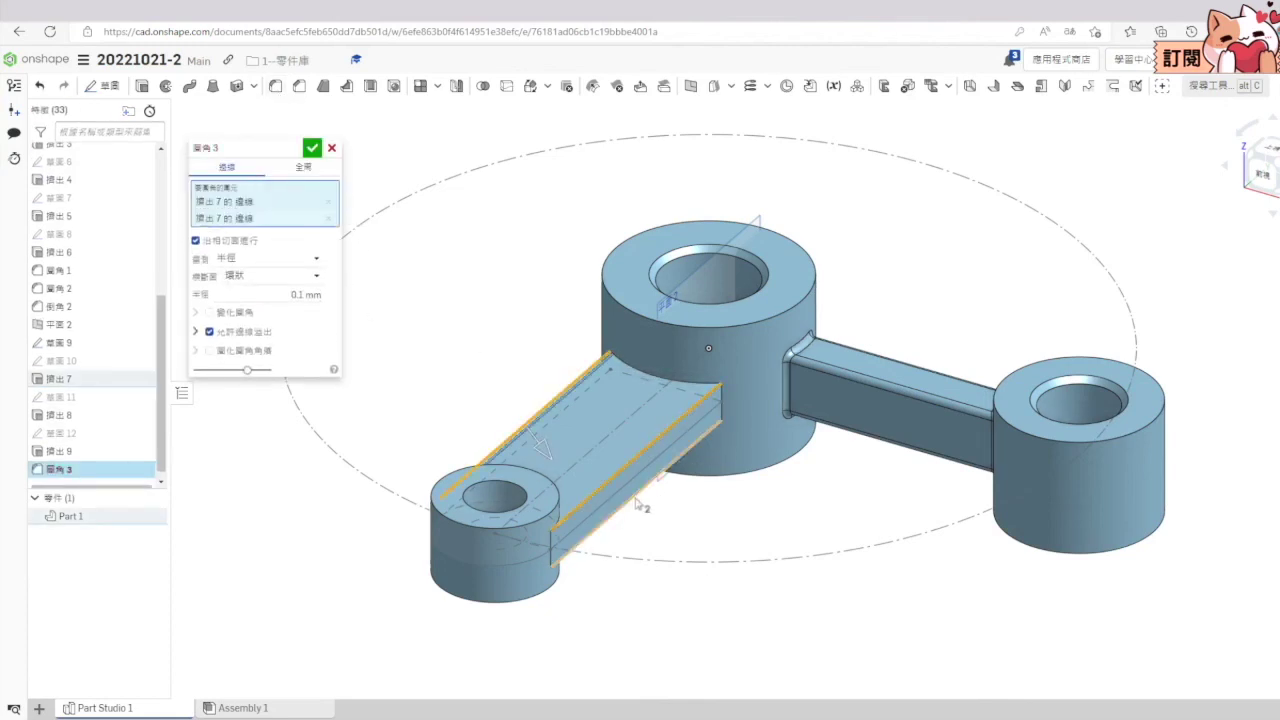
click(608, 543)
right_drag(608, 543, 560, 480)
click(670, 593)
click(312, 147)
Step: Fillet the second arm's junction edges at the main cylinder and at one side of the end cylinder with a 0.1 mm radius
click(276, 88)
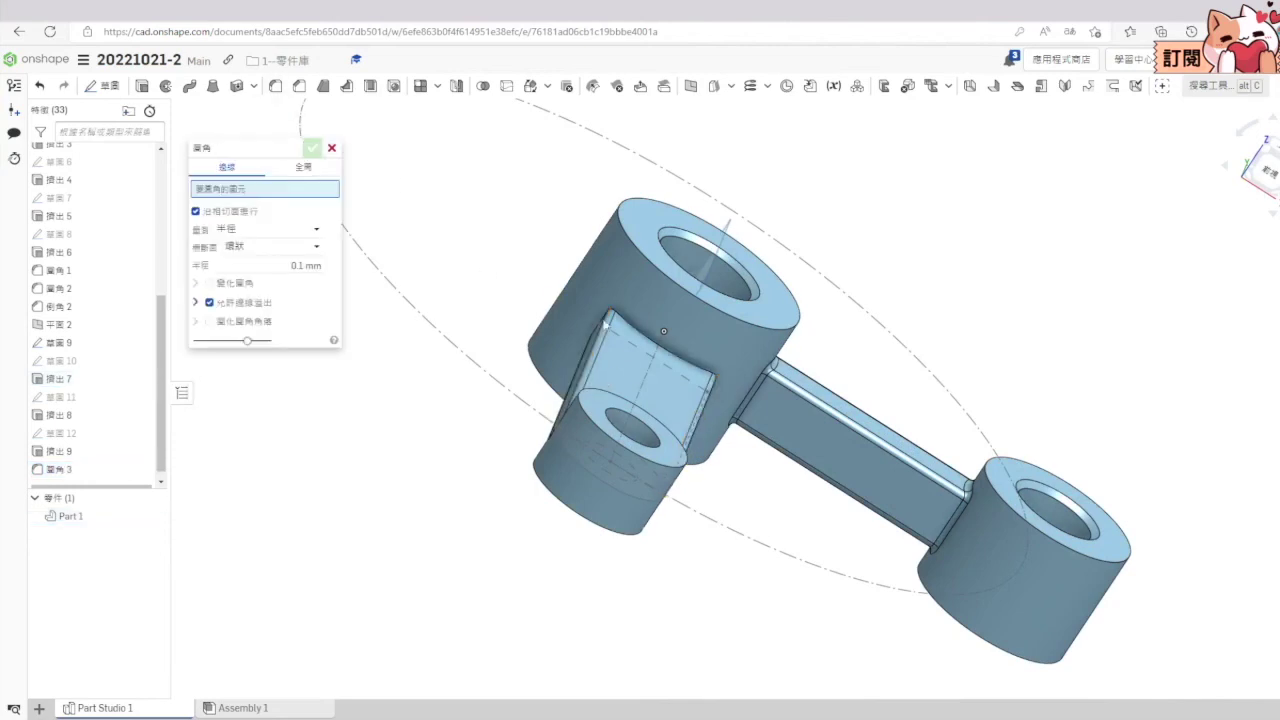
click(630, 378)
right_drag(503, 392, 665, 602)
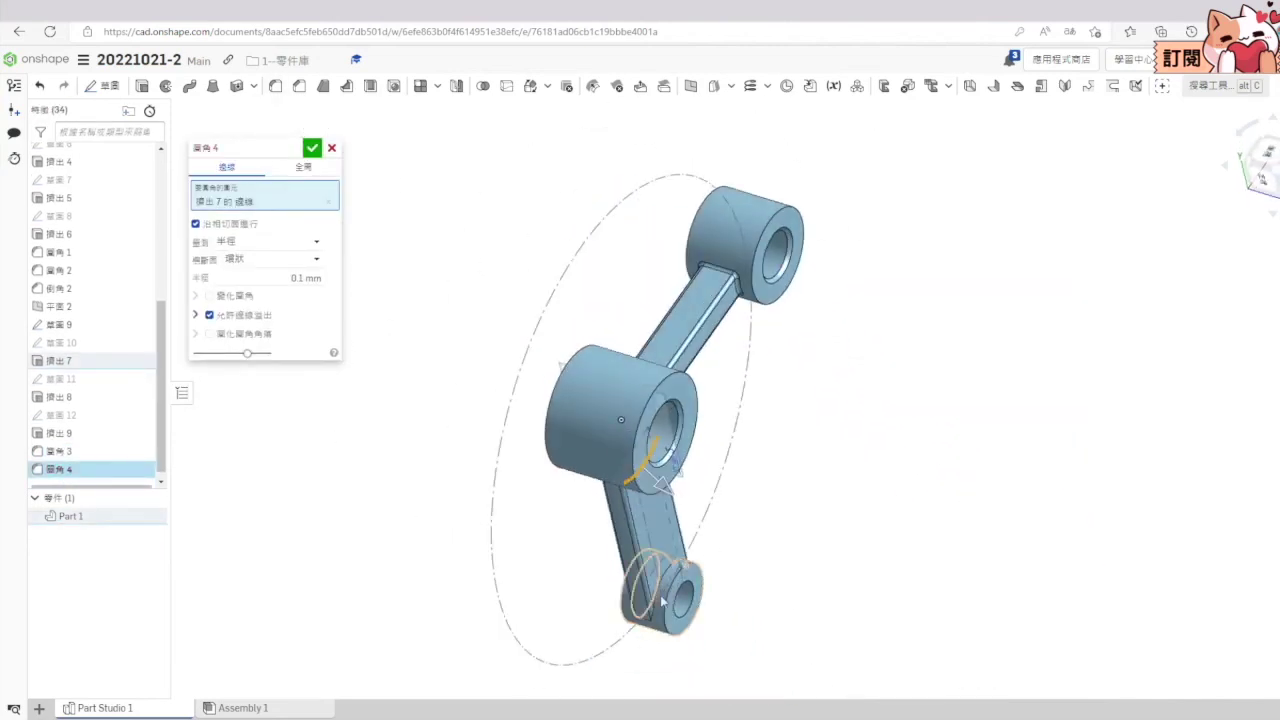
scroll(665, 602, up, 5)
click(595, 620)
key(Return)
Step: Edit the last fillet to include the remaining junction edge between the second arm and its end cylinder
right_drag(831, 531, 697, 466)
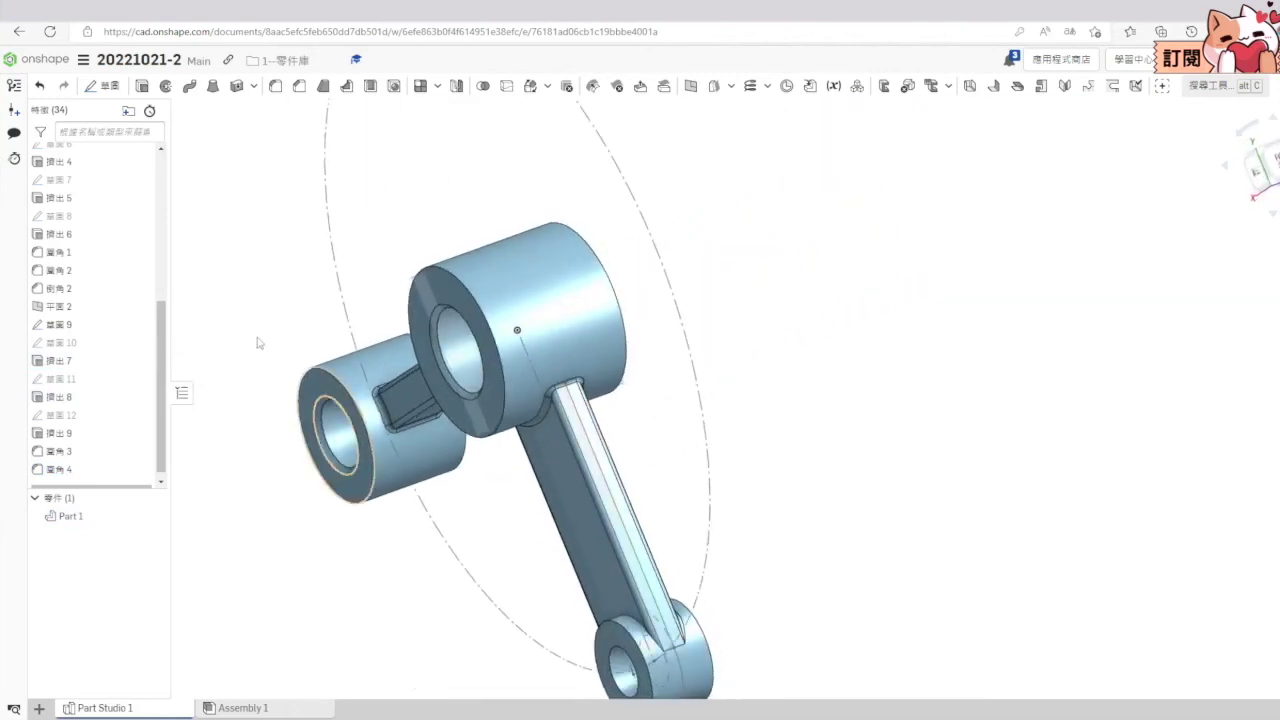
double_click(59, 469)
click(617, 617)
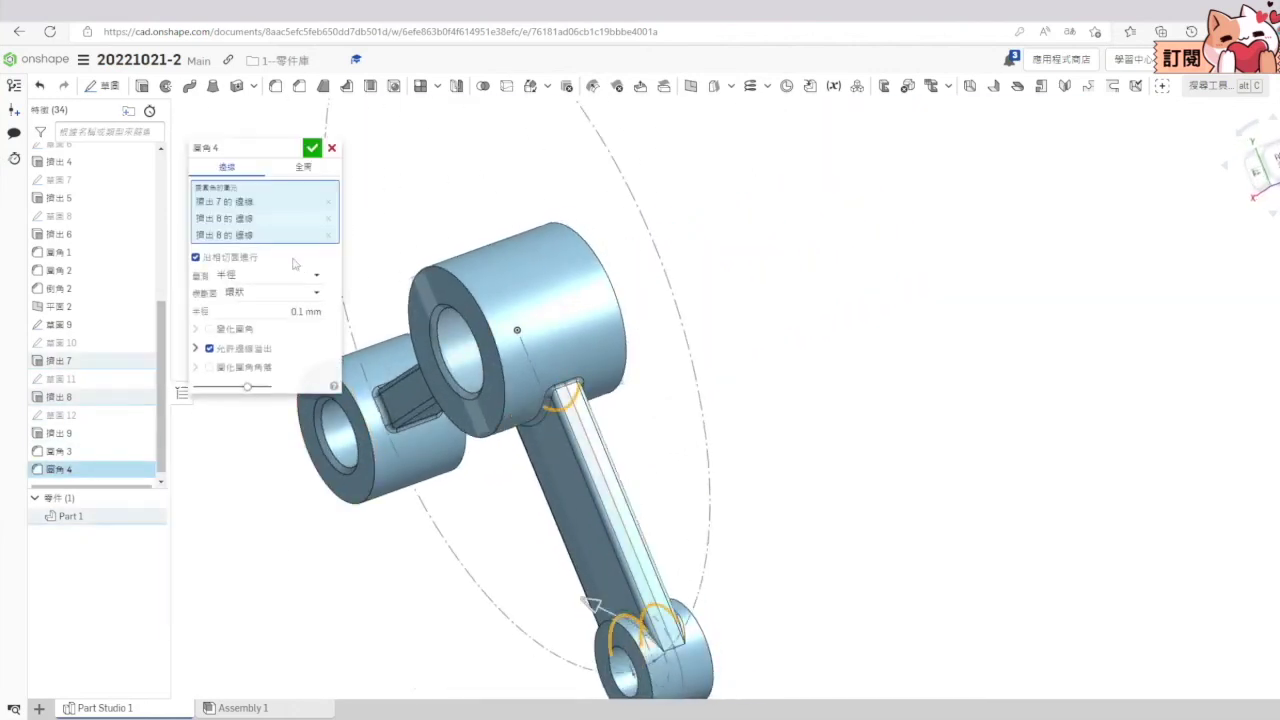
click(312, 147)
right_drag(1015, 455, 780, 563)
scroll(780, 563, down, 2)
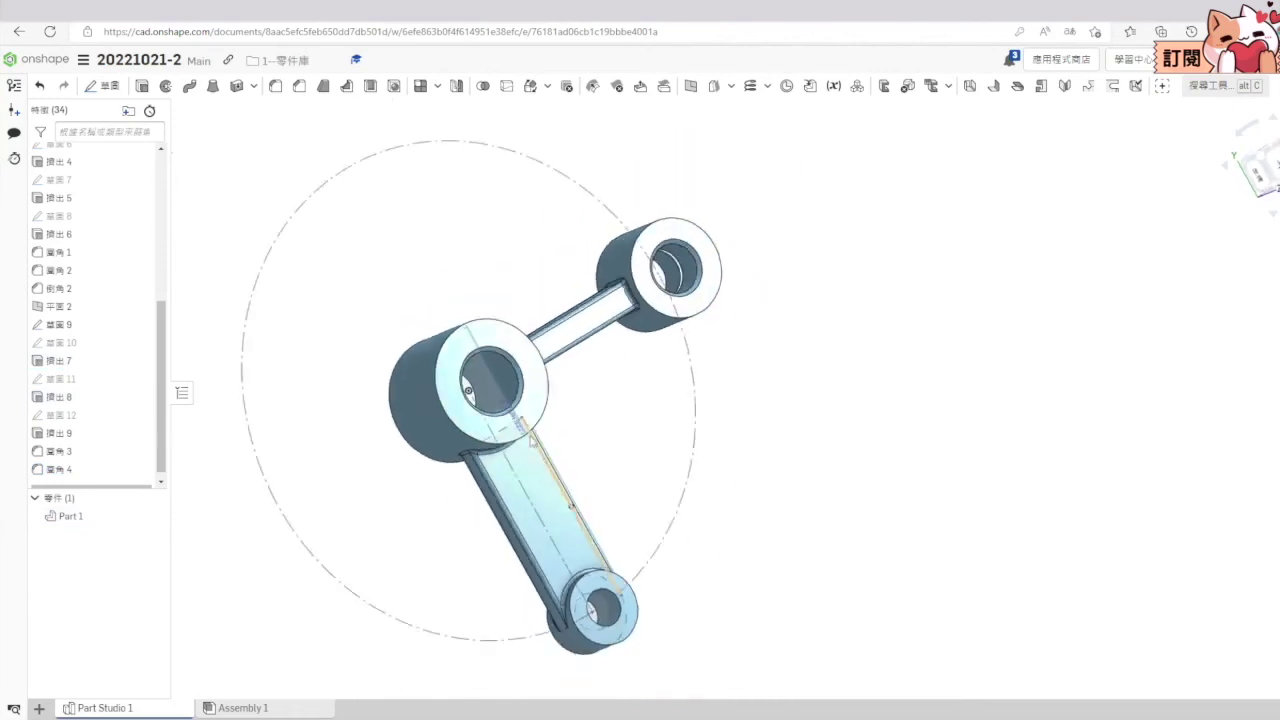
scroll(780, 563, up, 1)
Step: Check the reference drawing and chamfer the upper and lower hole rims of the second arm's end cylinder
click(1277, 211)
click(1276, 263)
key(ctrl+Tab)
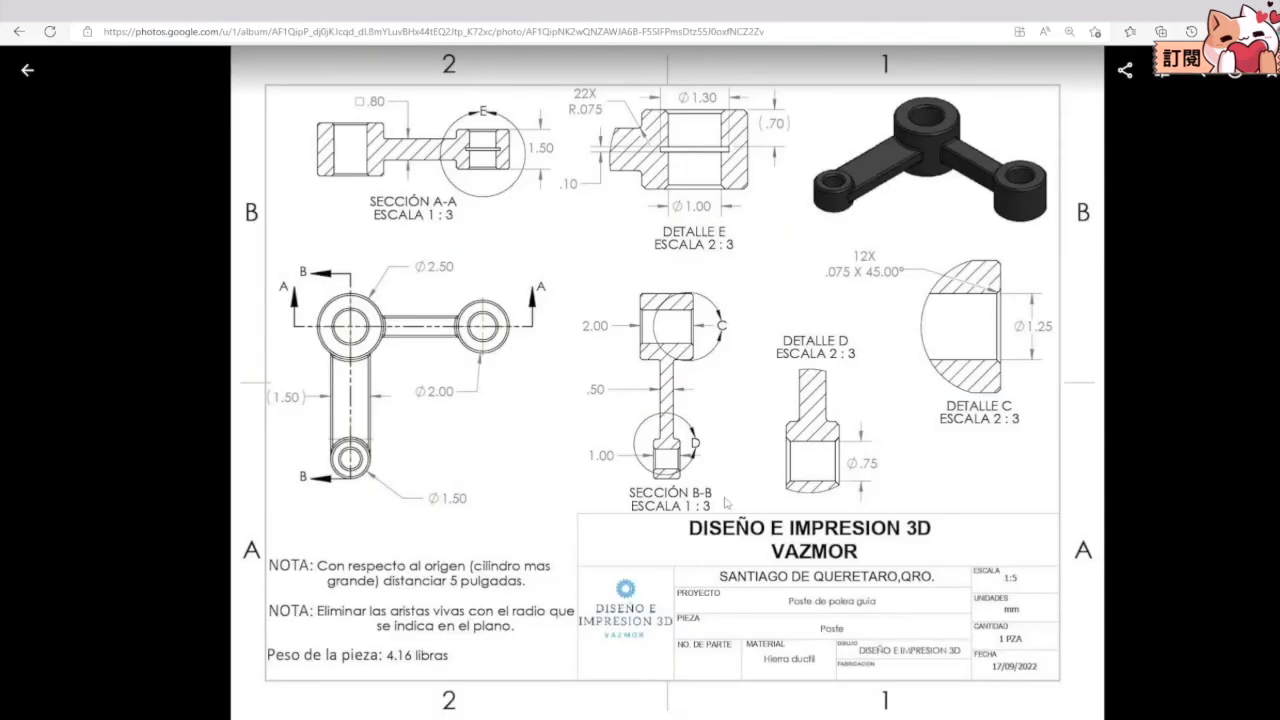
key(ctrl+shift+Tab)
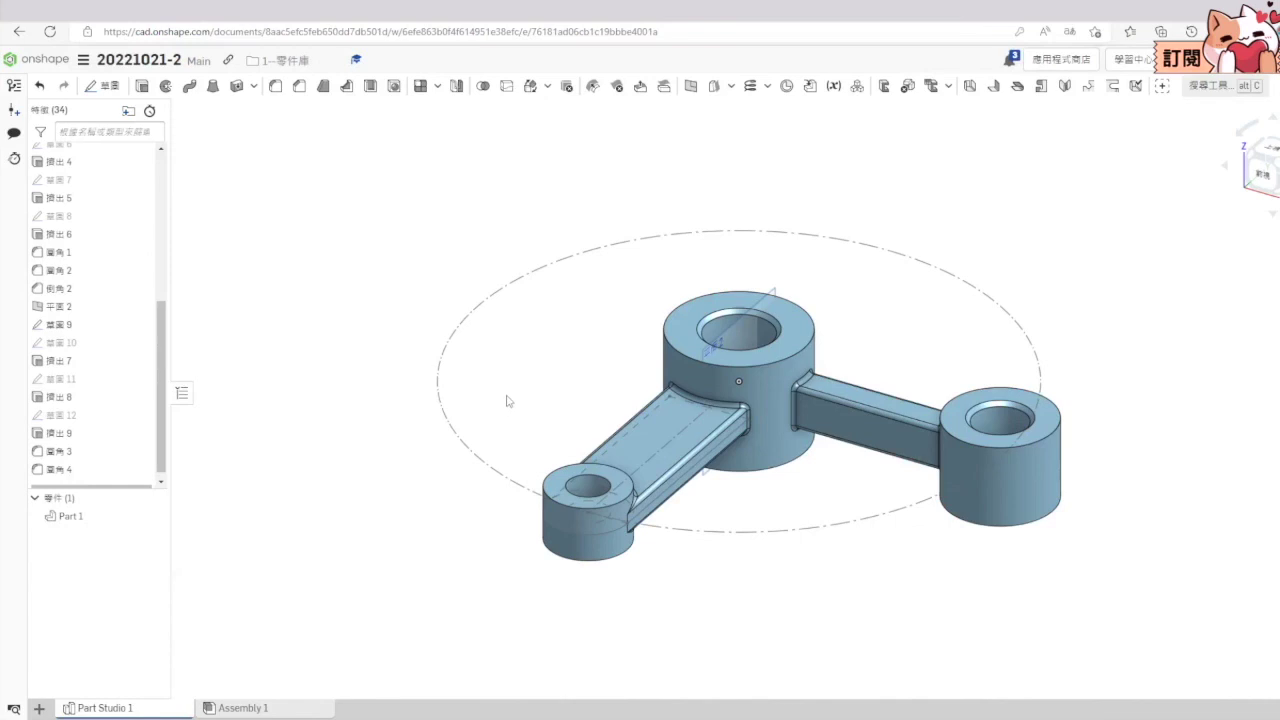
click(297, 88)
scroll(508, 527, up, 6)
click(692, 396)
right_drag(786, 647, 768, 560)
click(658, 350)
click(312, 148)
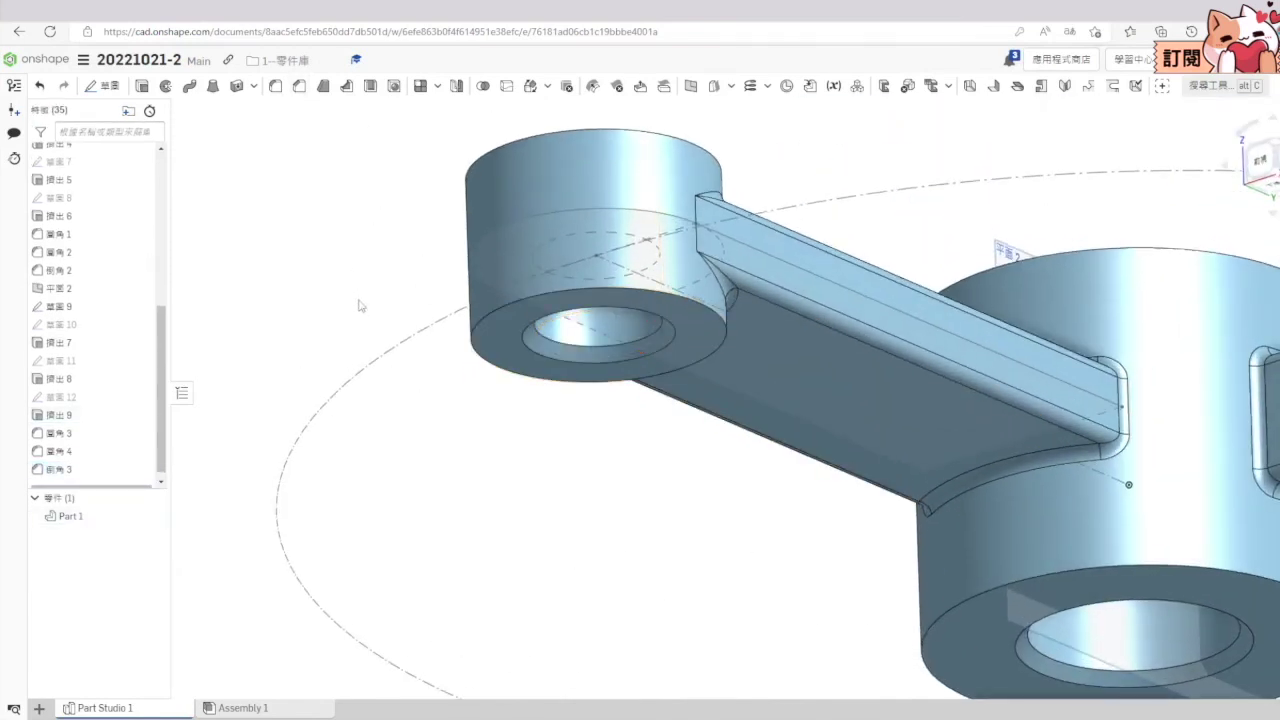
Step: Return to an isometric view and hide plane 2 and sketch 9
click(1277, 214)
click(1268, 338)
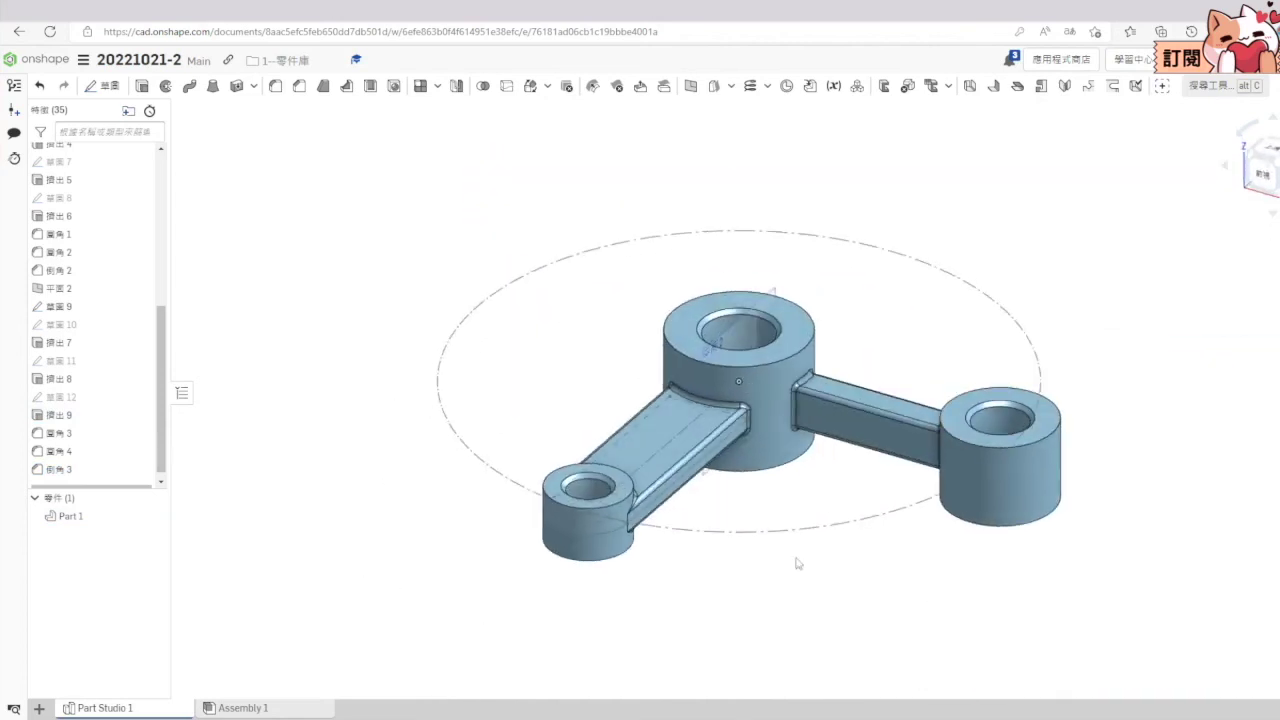
click(137, 288)
click(137, 306)
scroll(100, 465, down, 1)
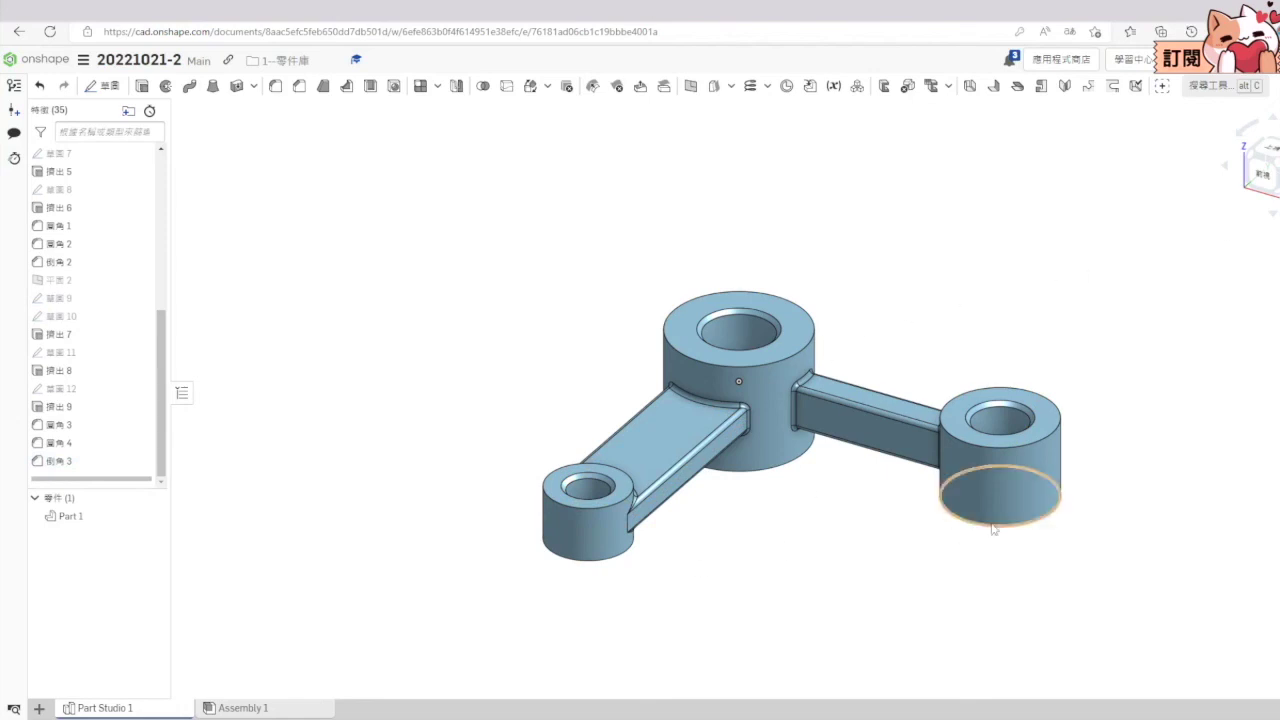
Step: Examine the first arm's cross-section in a section view on the Front plane, then close it
scroll(106, 277, up, 5)
click(79, 210)
click(1277, 219)
click(1270, 542)
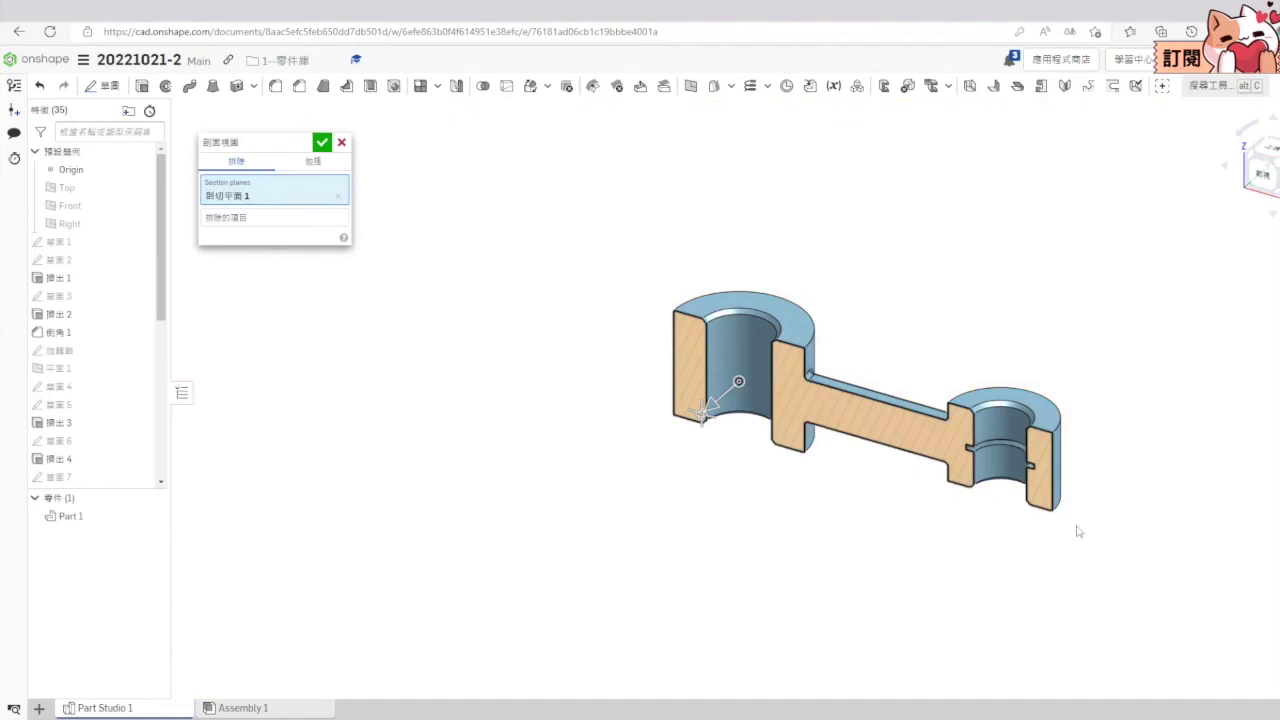
click(341, 145)
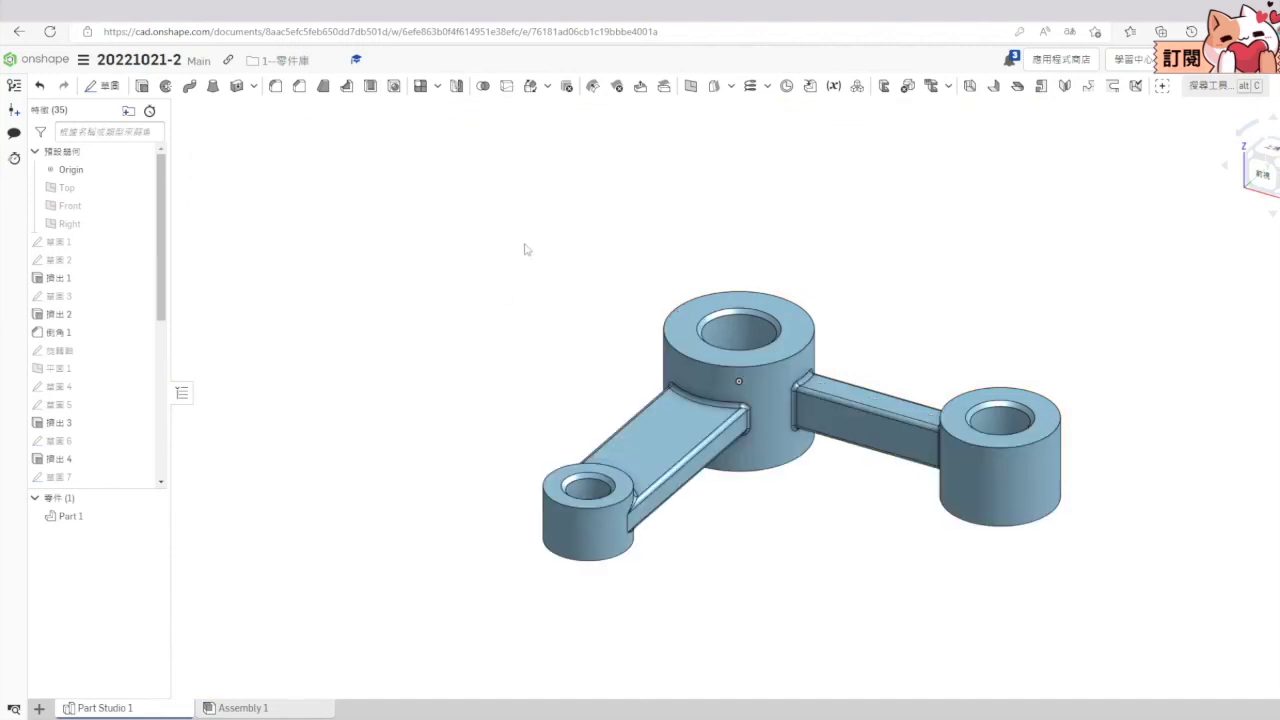
Step: Examine the second arm's cross-section in a section view on the Right plane, then close it
click(140, 221)
click(1277, 219)
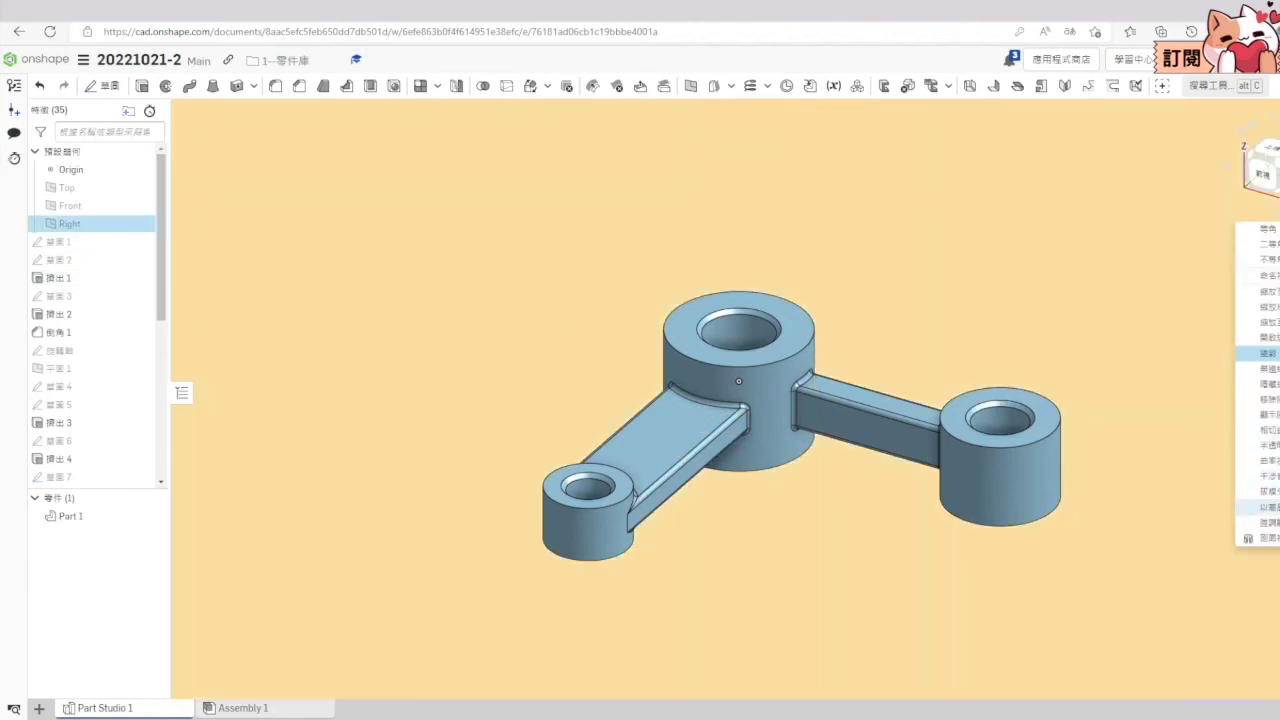
click(1270, 542)
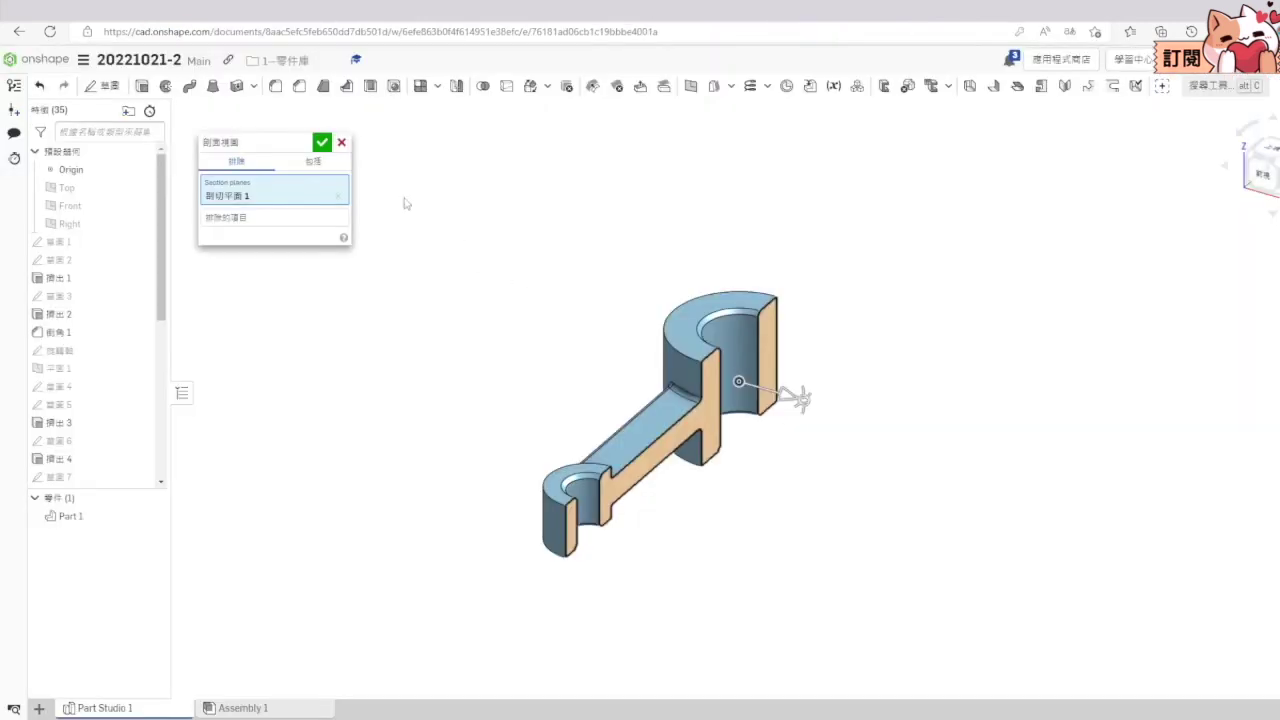
click(341, 145)
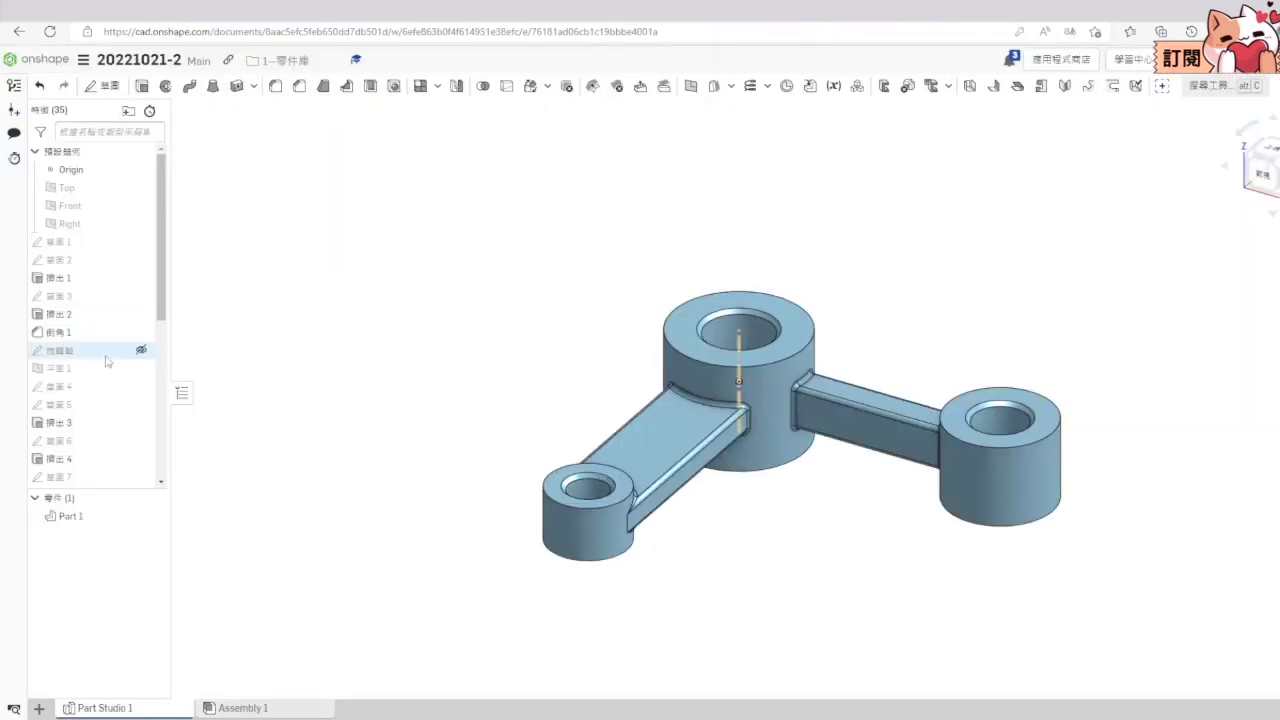
Step: In the top view, set plane 1's angle to 120 degrees to swing the first arm
click(1264, 150)
right_click(85, 373)
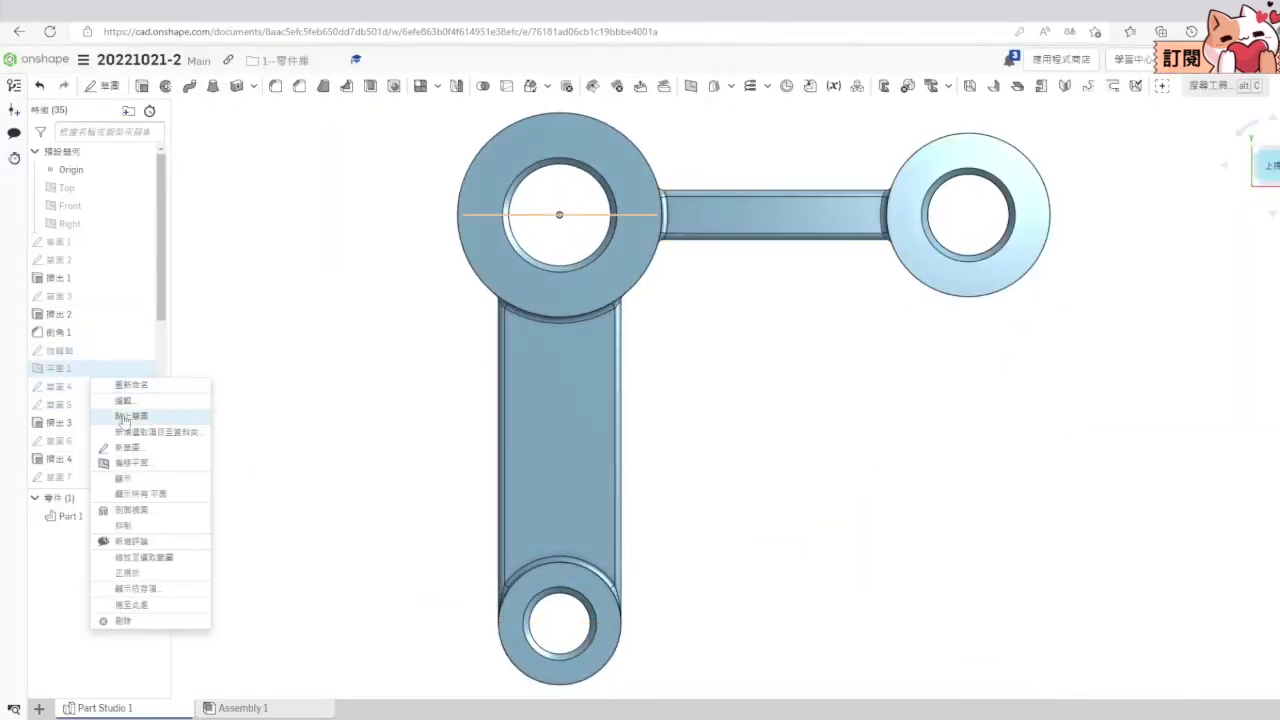
click(146, 401)
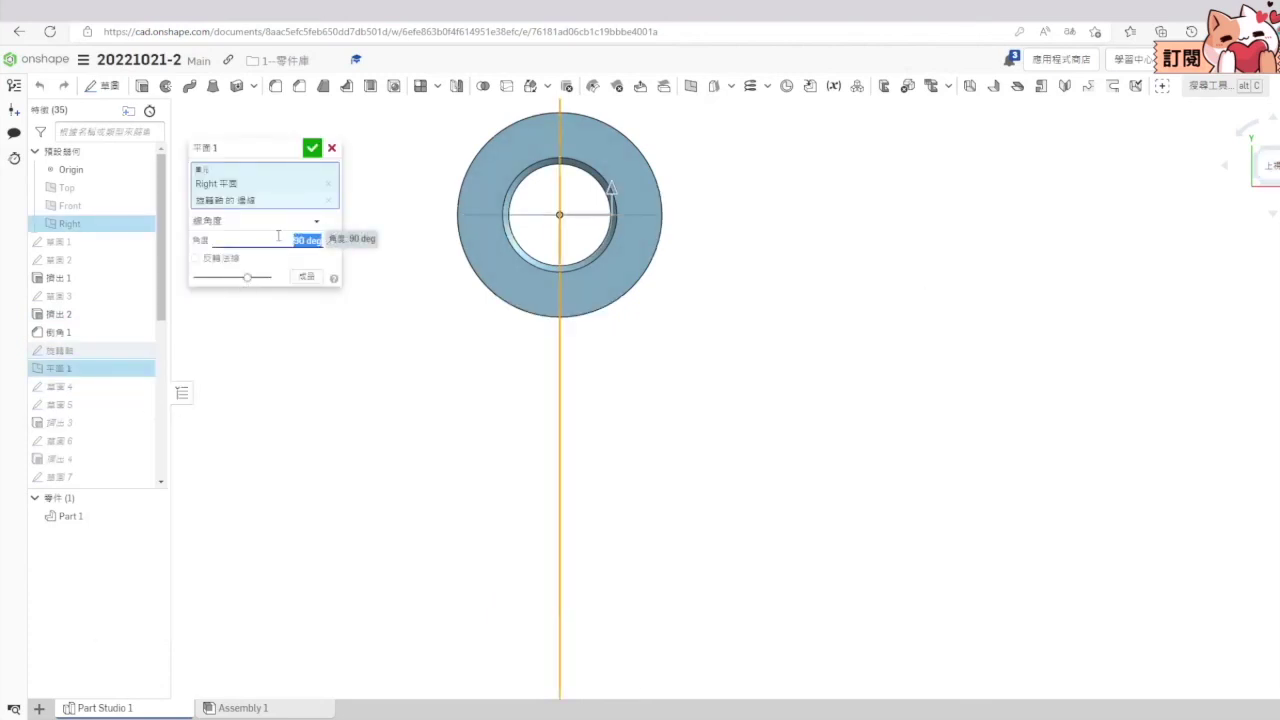
text(120)
key(Return)
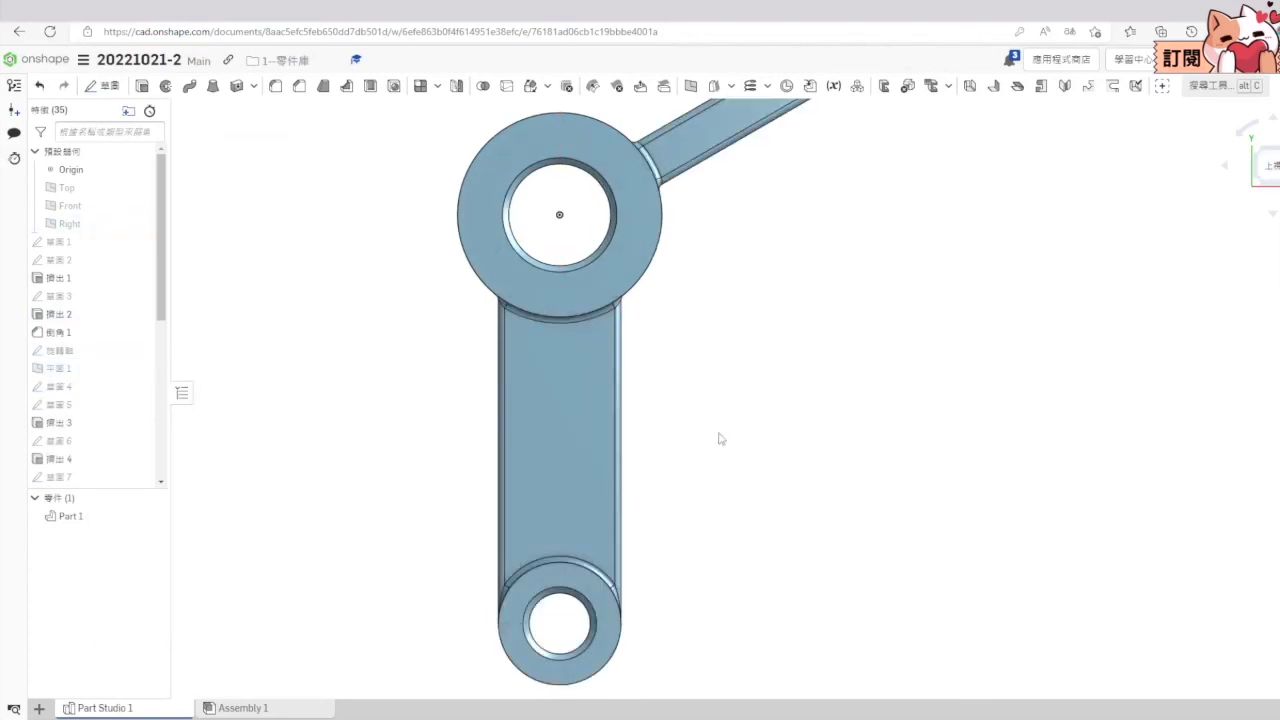
scroll(688, 423, down, 5)
scroll(843, 363, up, 2)
scroll(110, 420, down, 5)
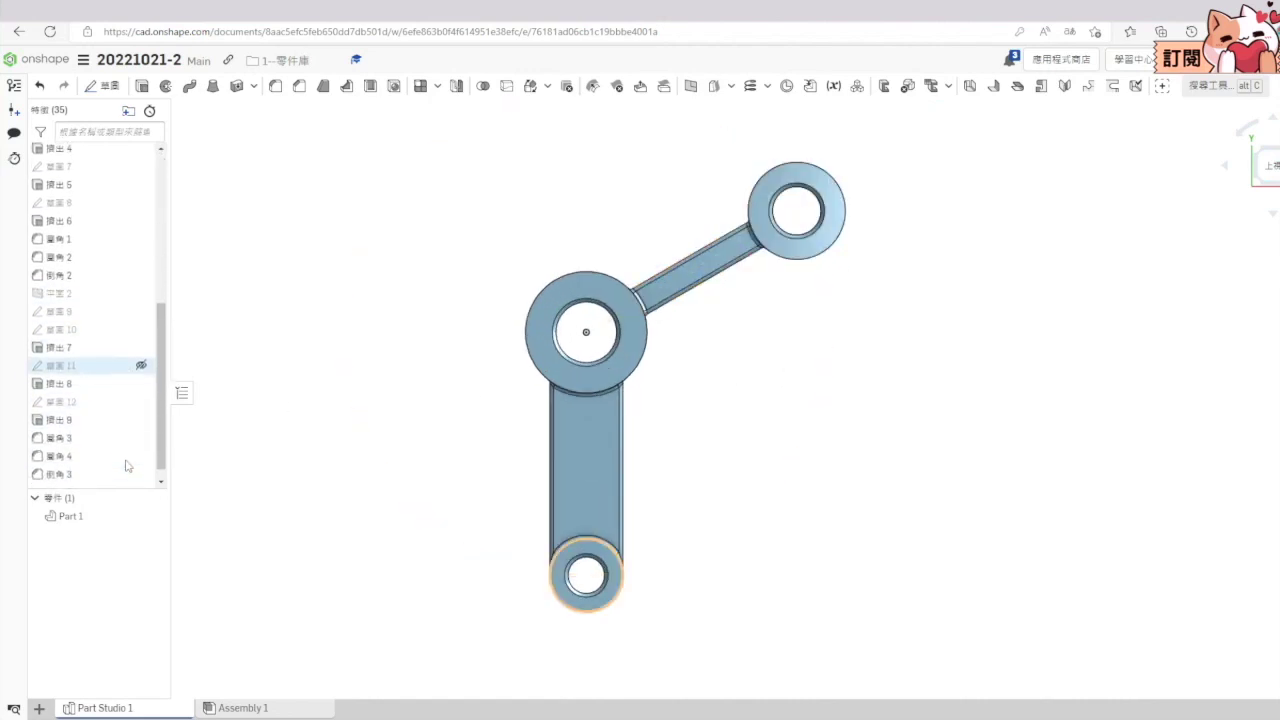
Step: Set plane 2's angle to 60 degrees to swing the second arm
right_click(81, 290)
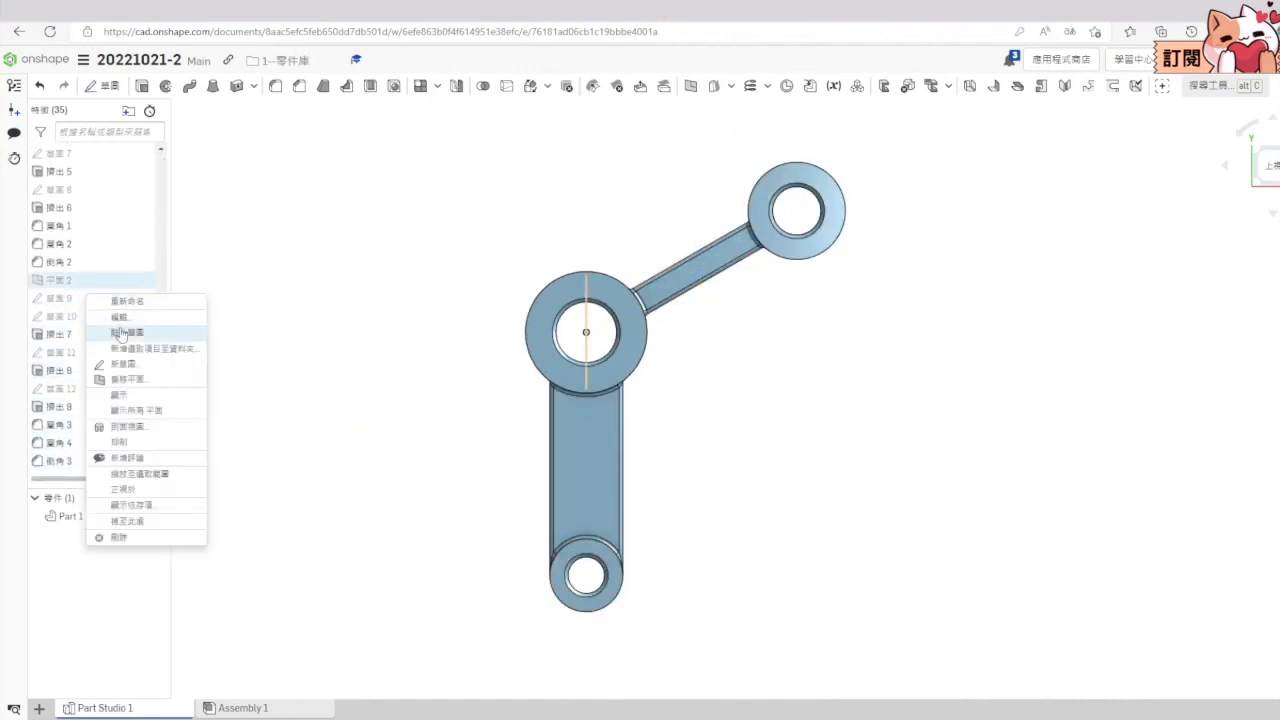
click(140, 314)
click(276, 240)
text(60)
key(Return)
click(313, 148)
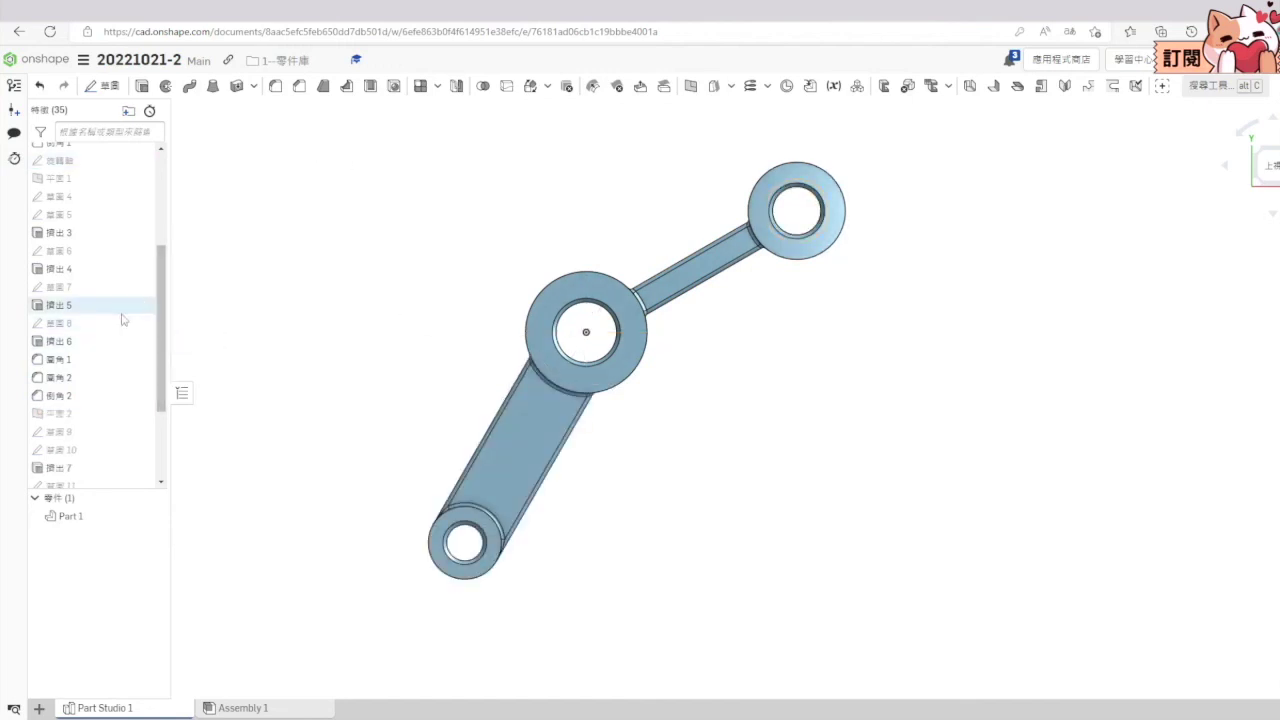
scroll(126, 310, up, 3)
right_click(90, 338)
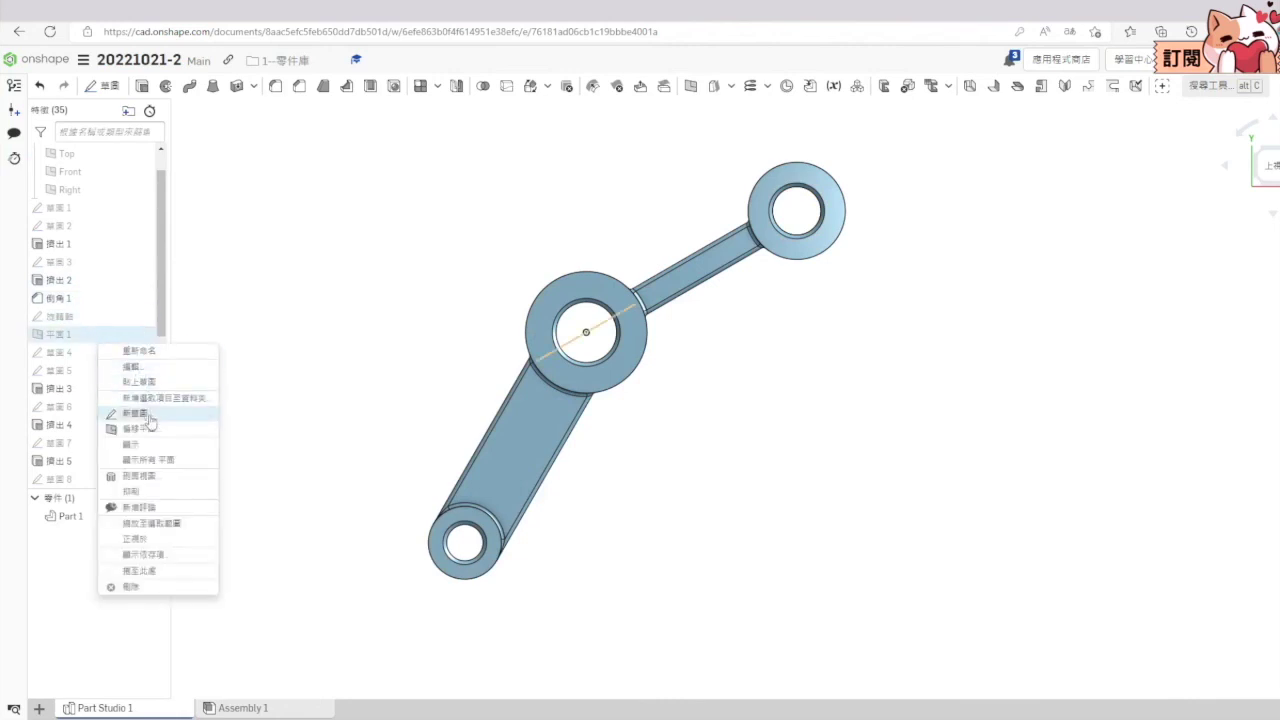
click(380, 332)
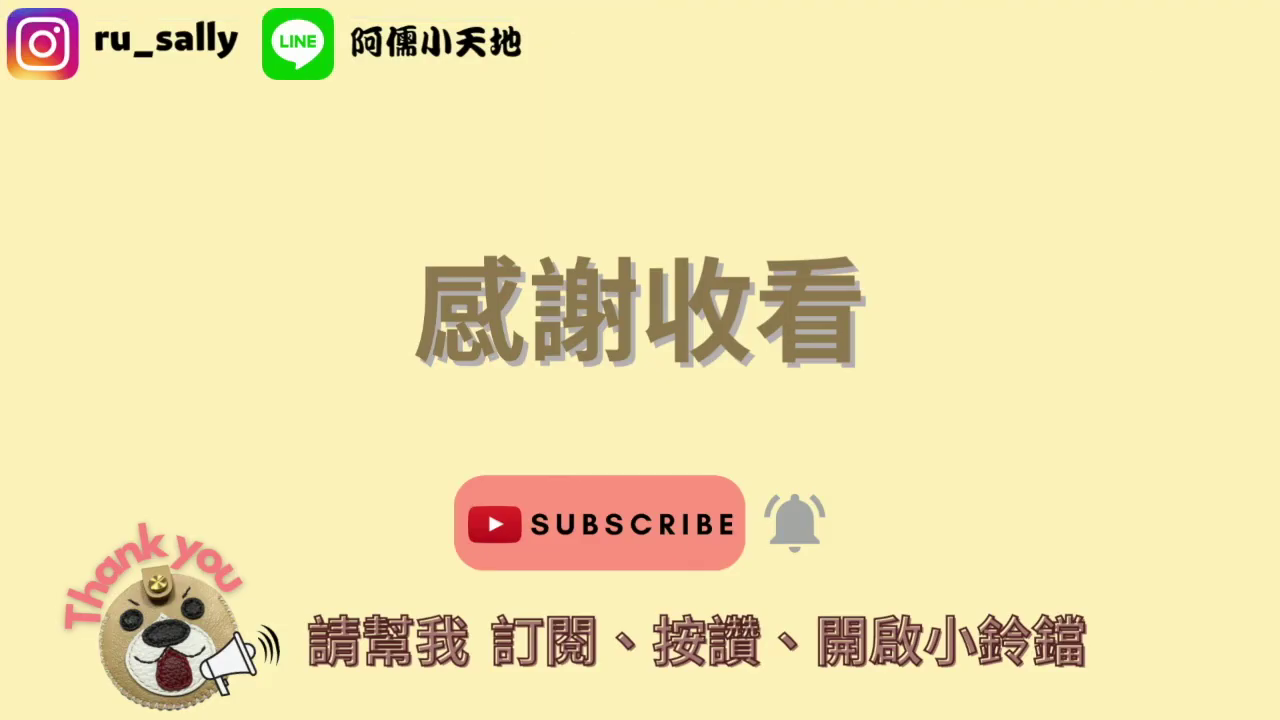